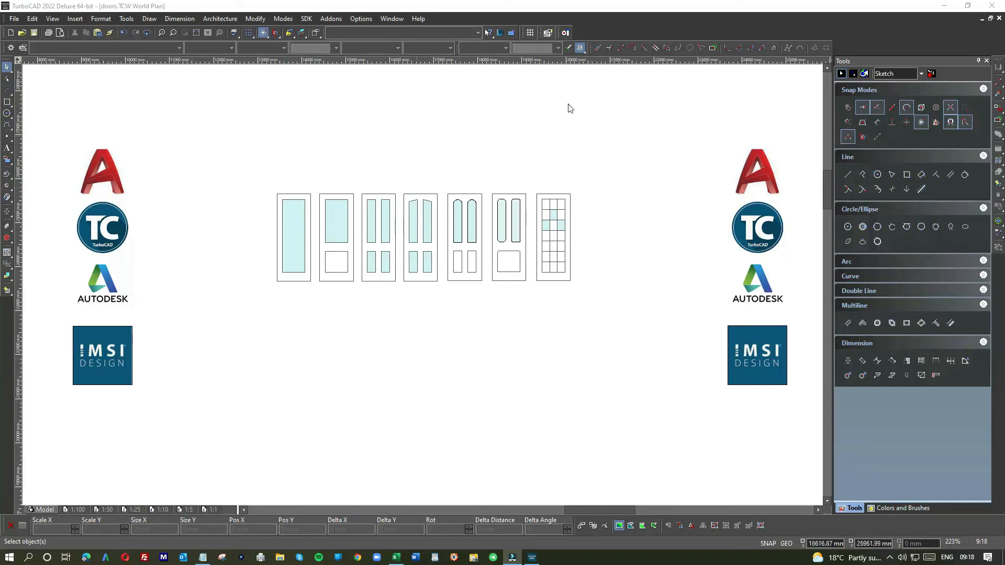
- Draw a 1980 by 762 mm rectangle below the row of existing doors
{"action": "left_click", "coordinate": [907, 176]}
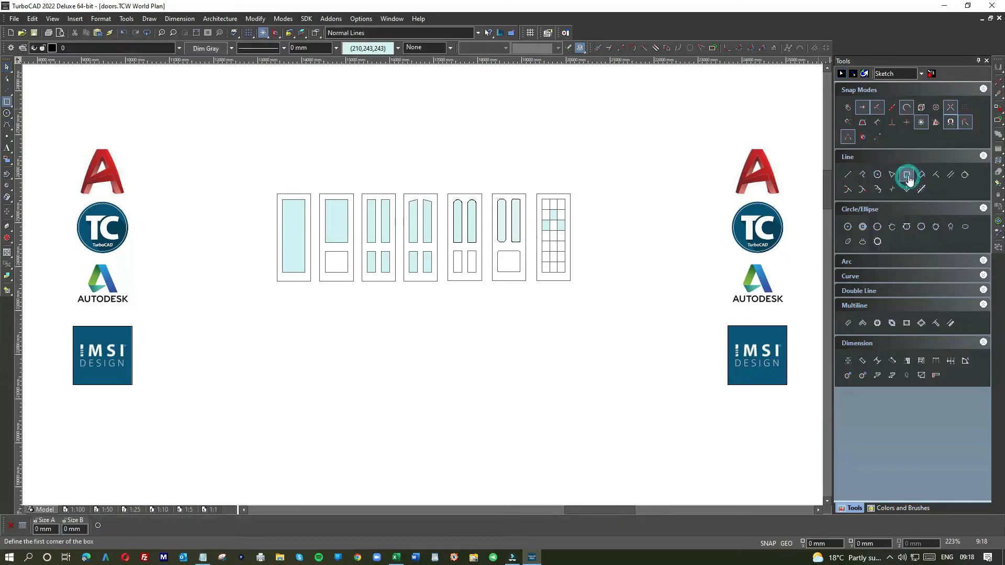
{"action": "left_click", "coordinate": [306, 314]}
{"action": "key", "text": "Tab"}
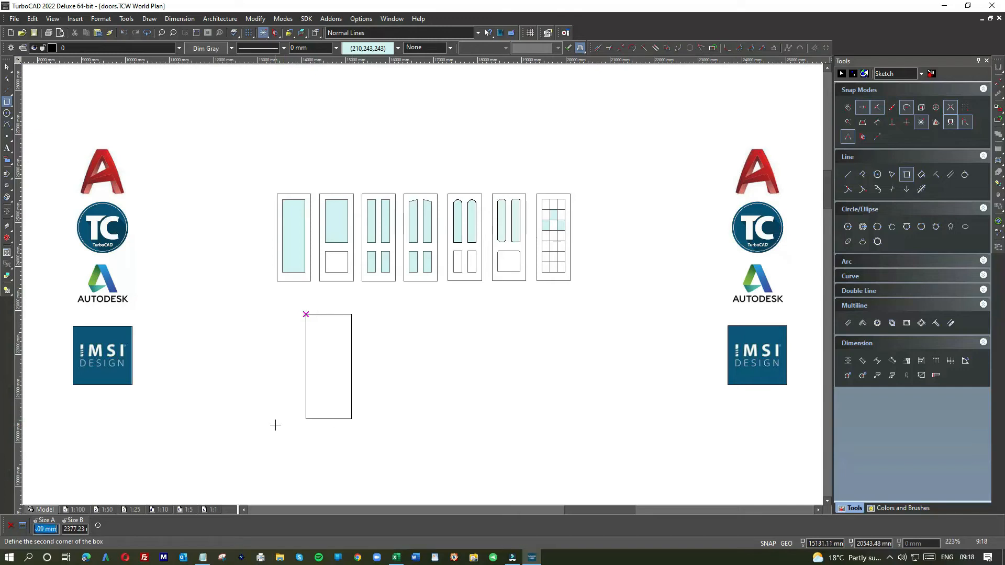
{"action": "type", "text": "1980"}
{"action": "key", "text": "Tab"}
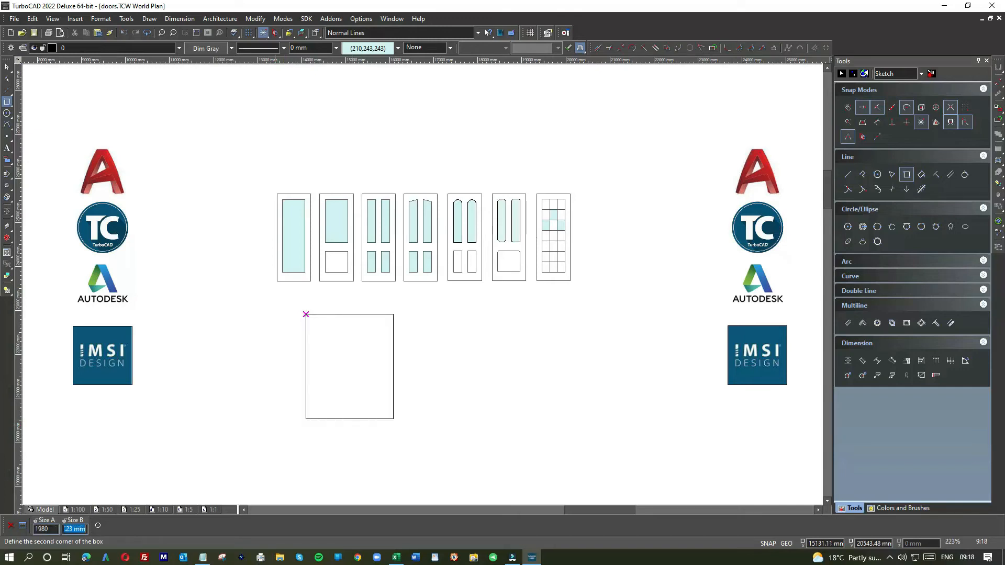
{"action": "type", "text": "76"}
{"action": "type", "text": "6"}
{"action": "key", "text": "Return"}
- Rotate the new rectangle upright and position it beneath the first door in the row
{"action": "left_click", "coordinate": [7, 67]}
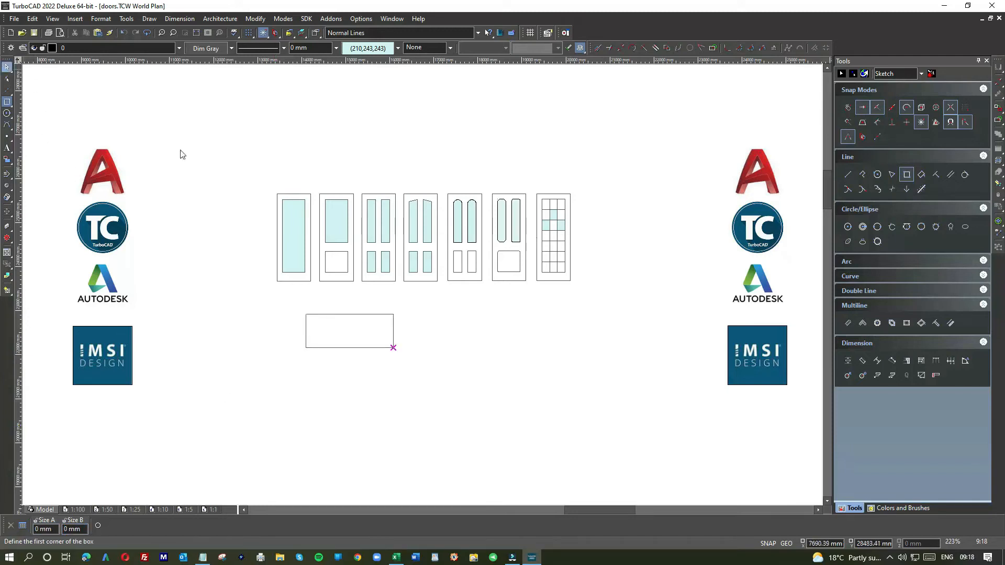
{"action": "left_click", "coordinate": [372, 314]}
{"action": "left_click_drag", "start_coordinate": [401, 330], "coordinate": [372, 348]}
{"action": "left_click", "coordinate": [307, 335]}
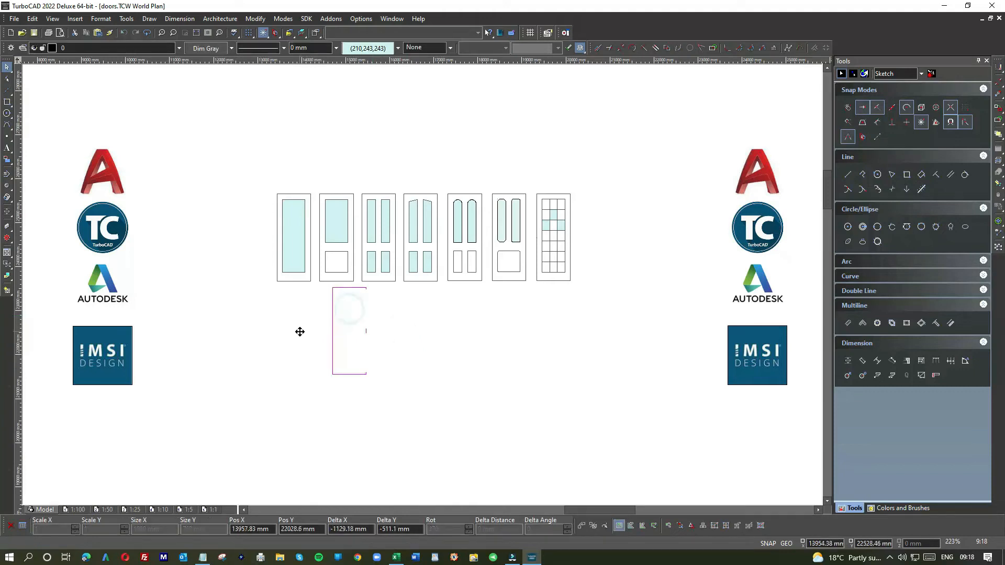
{"action": "left_click", "coordinate": [301, 328]}
{"action": "scroll", "coordinate": [302, 322], "scroll_direction": "up", "scroll_amount": 3}
{"action": "left_click_drag", "start_coordinate": [433, 287], "coordinate": [413, 288]}
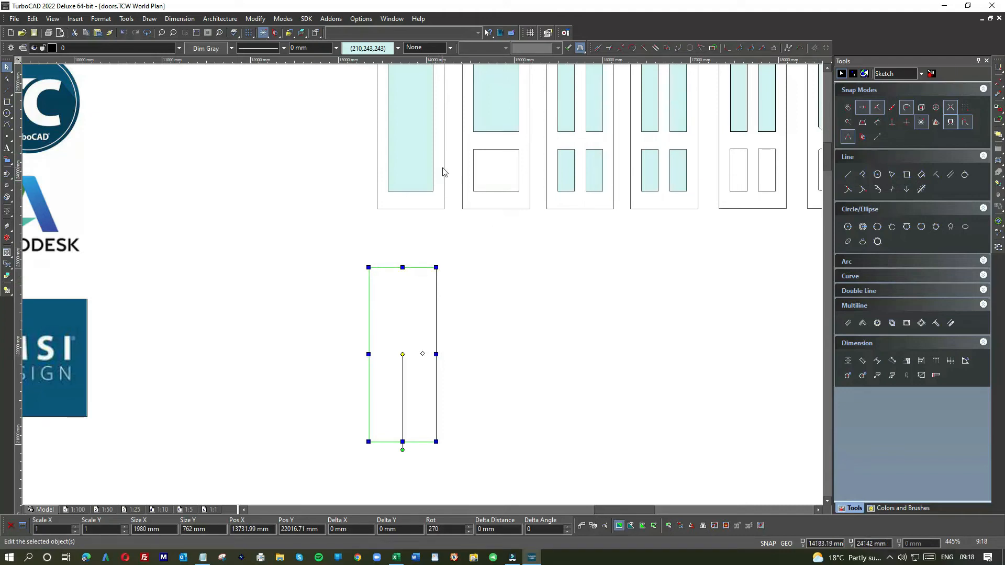
{"action": "left_click", "coordinate": [465, 252]}
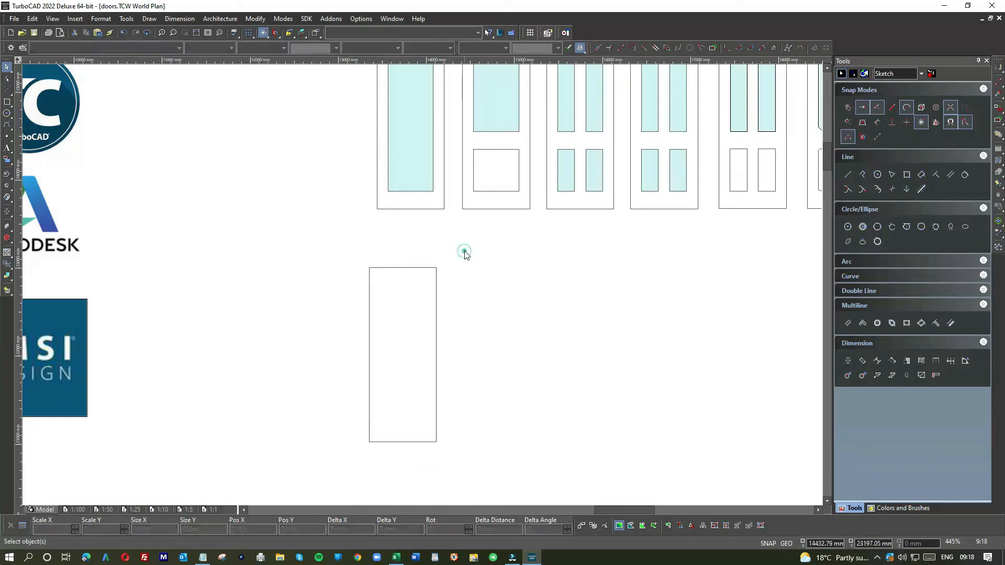
- Add parallel lines 100 mm inside both long vertical sides of the new door rectangle
{"action": "left_click", "coordinate": [951, 175]}
{"action": "left_click", "coordinate": [435, 330]}
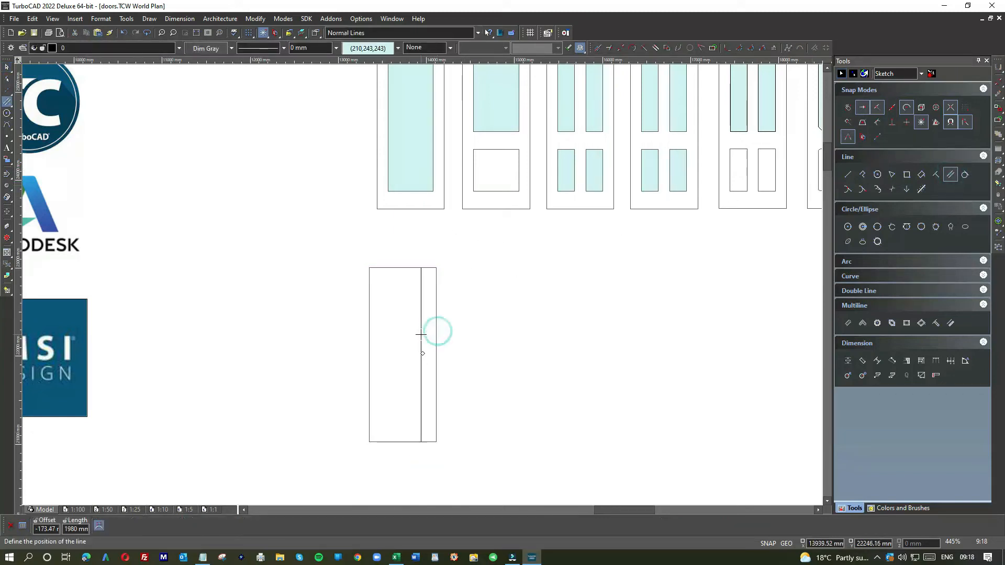
{"action": "key", "text": "Tab"}
{"action": "type", "text": "-100"}
{"action": "key", "text": "Return"}
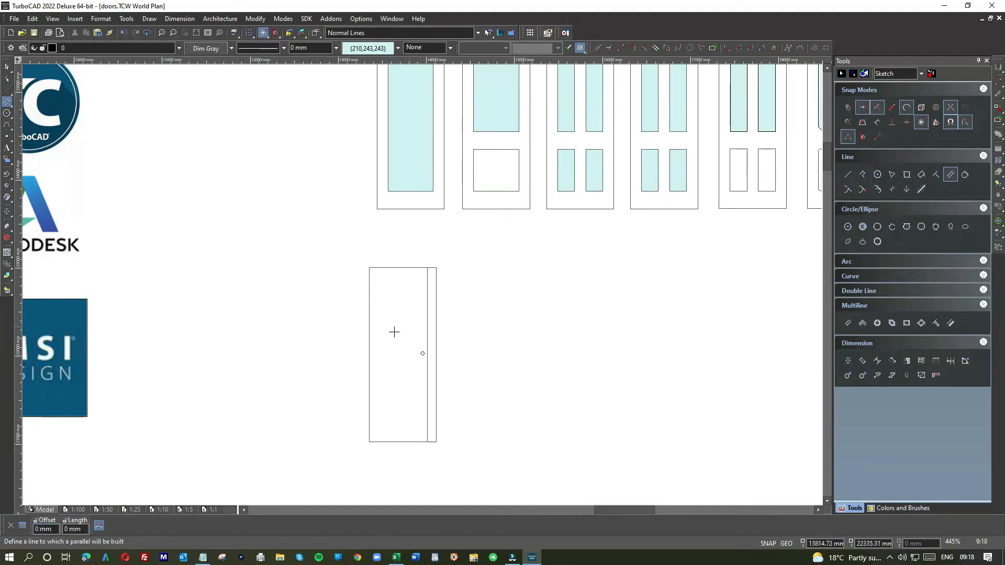
{"action": "left_click", "coordinate": [371, 334]}
{"action": "key", "text": "Tab"}
{"action": "type", "text": "100"}
{"action": "key", "text": "Return"}
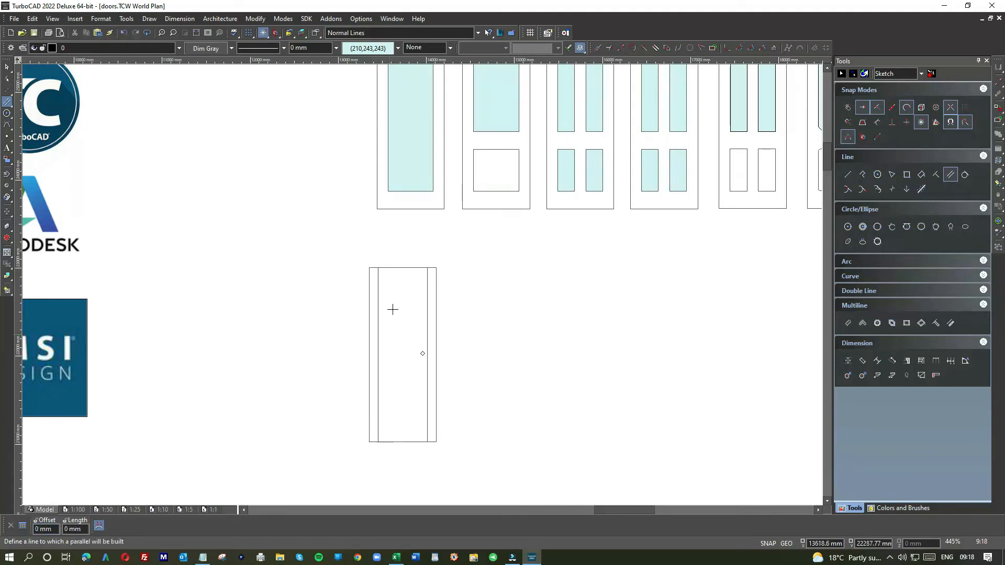
- Add parallel horizontal lines 100 mm inside the door's top edge and 150 mm inside its bottom edge
{"action": "left_click", "coordinate": [399, 267]}
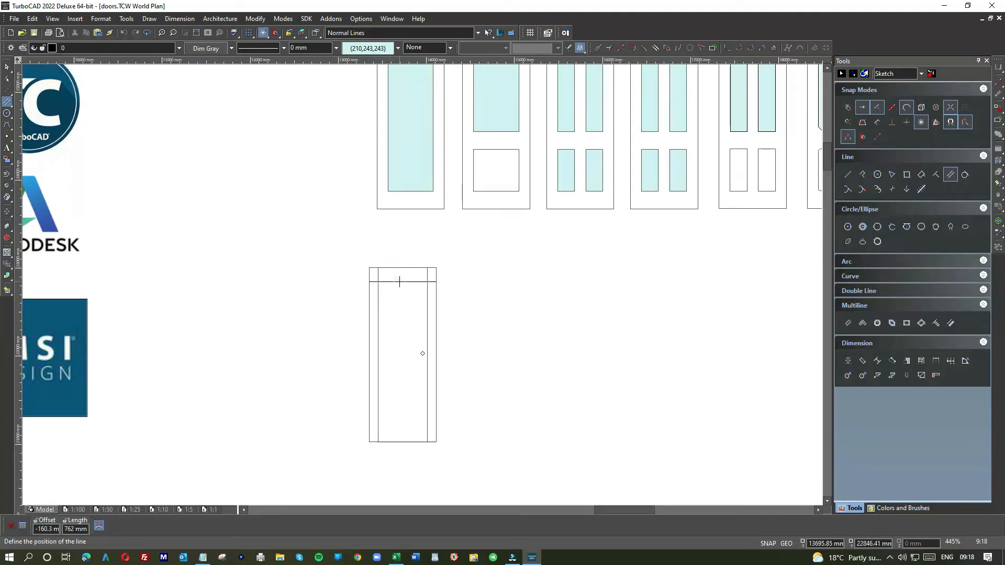
{"action": "key", "text": "Tab"}
{"action": "type", "text": "-100"}
{"action": "key", "text": "Return"}
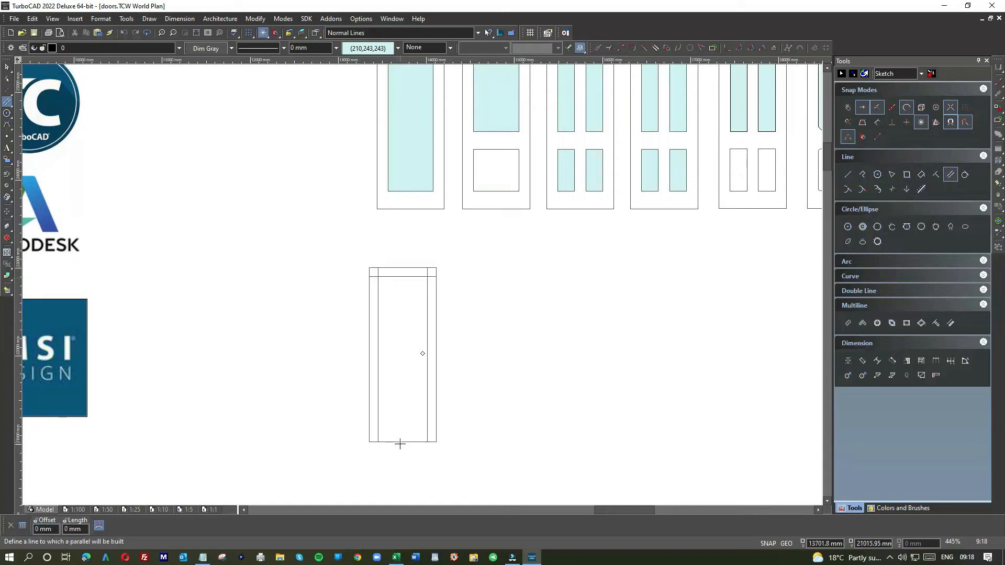
{"action": "left_click", "coordinate": [400, 442]}
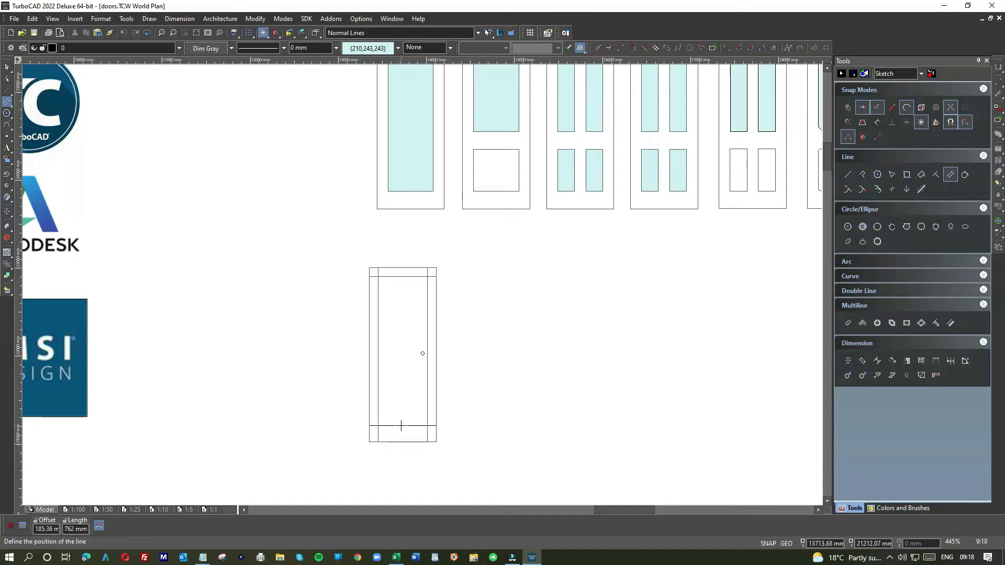
{"action": "key", "text": "Tab"}
{"action": "type", "text": "150"}
{"action": "key", "text": "Return"}
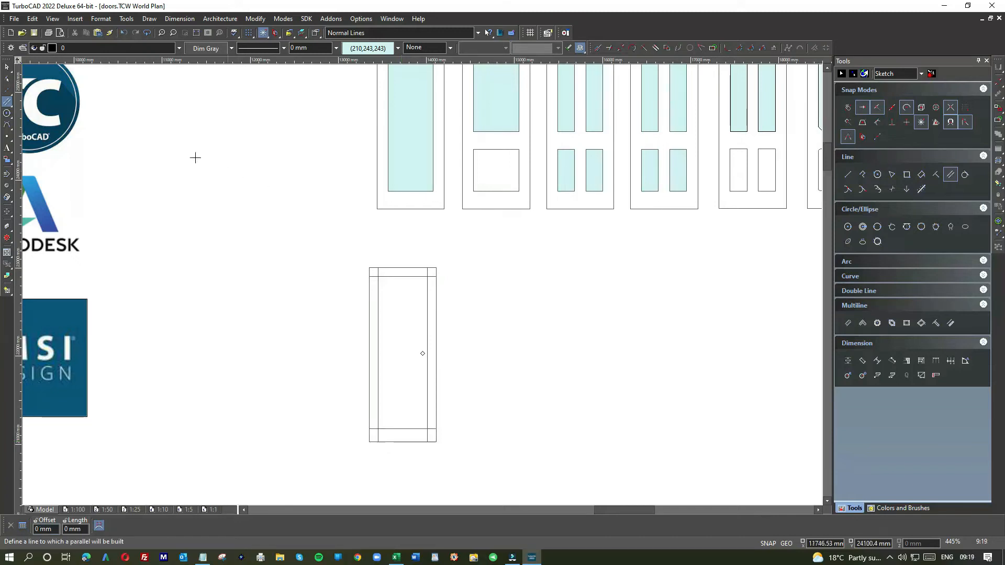
{"action": "left_click", "coordinate": [8, 67]}
{"action": "left_click", "coordinate": [9, 69]}
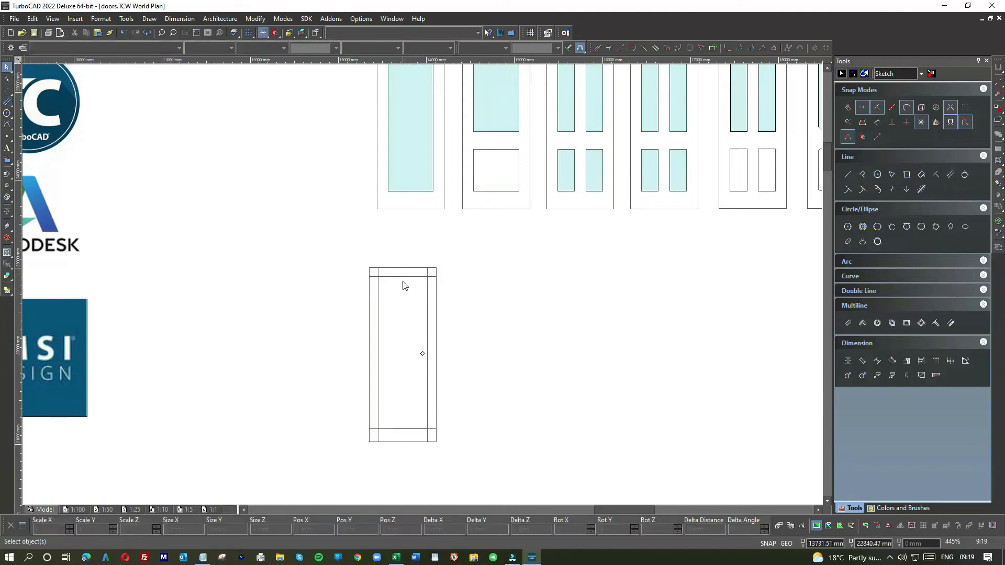
- Join the inner frame lines at the door's two upper corners so their overhanging ends are trimmed
{"action": "scroll", "coordinate": [406, 286], "scroll_direction": "up", "scroll_amount": 2}
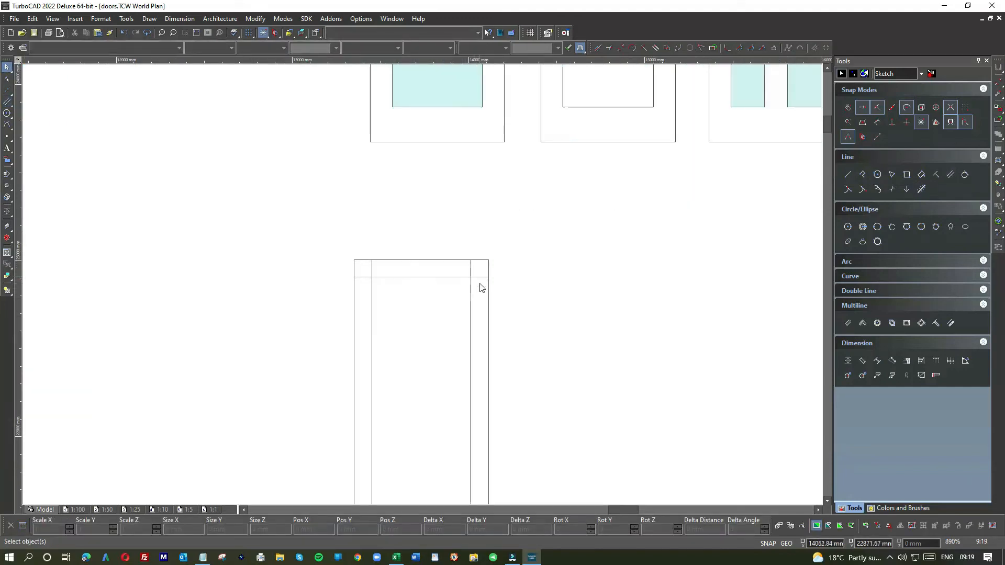
{"action": "right_click", "coordinate": [550, 310]}
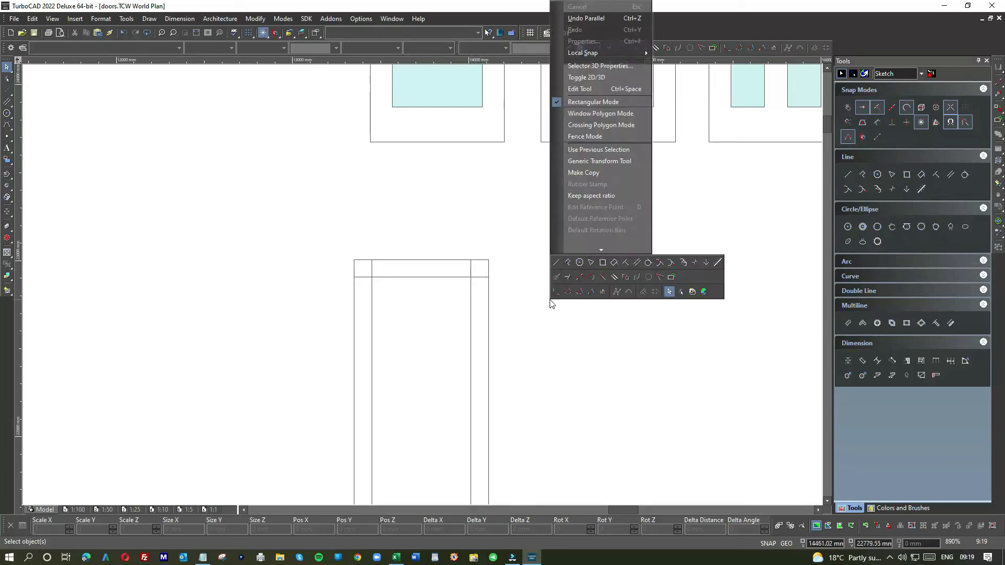
{"action": "left_click", "coordinate": [660, 278]}
{"action": "left_click", "coordinate": [462, 279]}
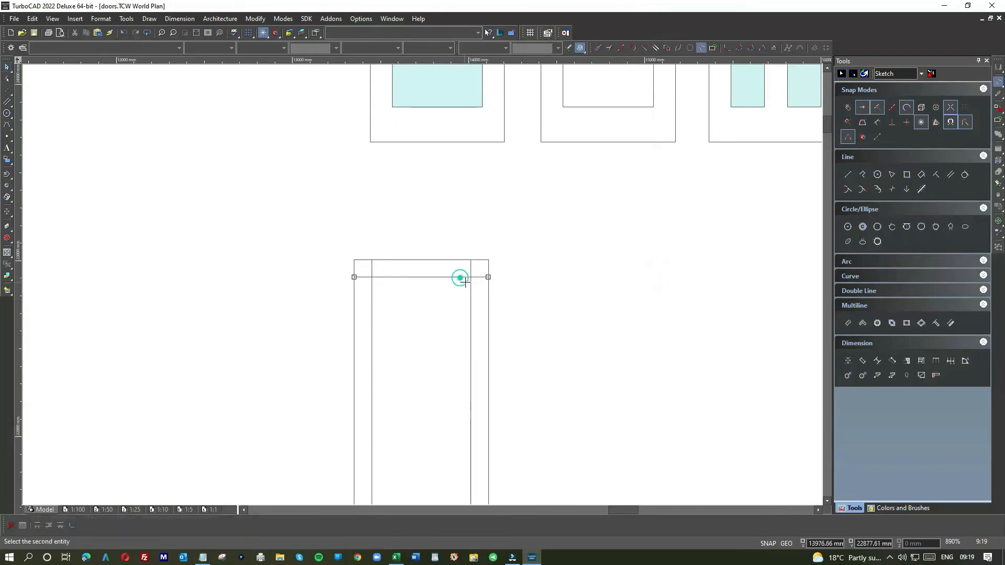
{"action": "left_click", "coordinate": [470, 283]}
{"action": "left_click", "coordinate": [374, 297]}
{"action": "left_click", "coordinate": [383, 278]}
- Join the inner frame lines at the door's two lower corners, closing the inner panel outline
{"action": "scroll", "coordinate": [422, 282], "scroll_direction": "down", "scroll_amount": 3}
{"action": "scroll", "coordinate": [417, 345], "scroll_direction": "up", "scroll_amount": 3}
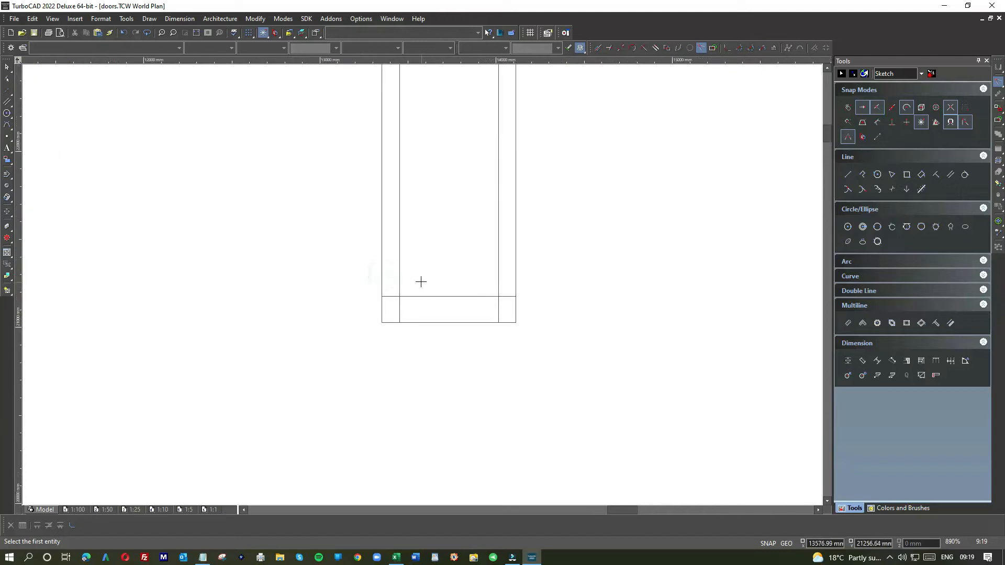
{"action": "left_click", "coordinate": [400, 278]}
{"action": "left_click", "coordinate": [414, 296]}
{"action": "left_click", "coordinate": [497, 267]}
{"action": "left_click", "coordinate": [491, 294]}
{"action": "scroll", "coordinate": [421, 277], "scroll_direction": "down", "scroll_amount": 2}
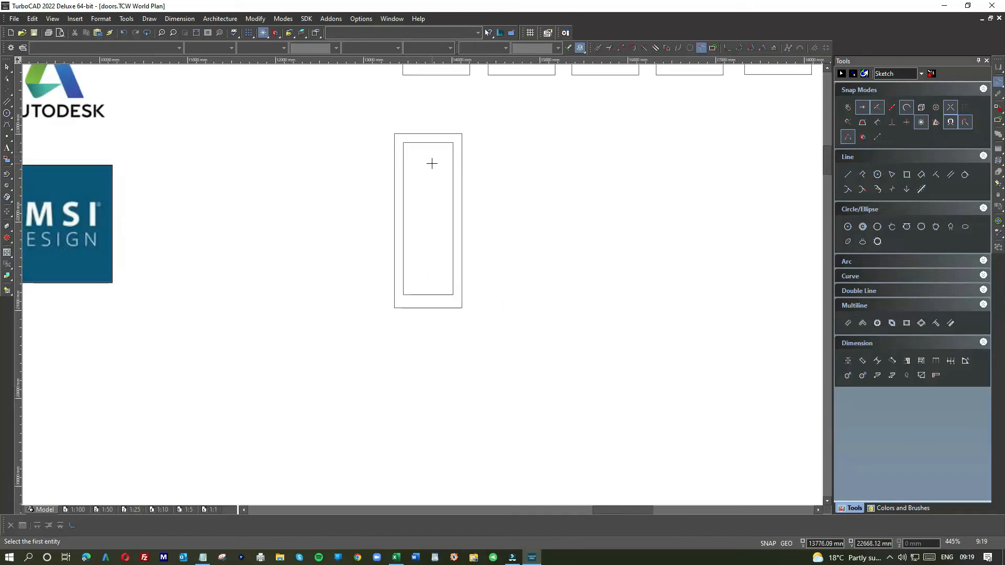
- Copy the complete framed door and place the duplicate to the right of the original, level with it
{"action": "scroll", "coordinate": [431, 163], "scroll_direction": "down", "scroll_amount": 2}
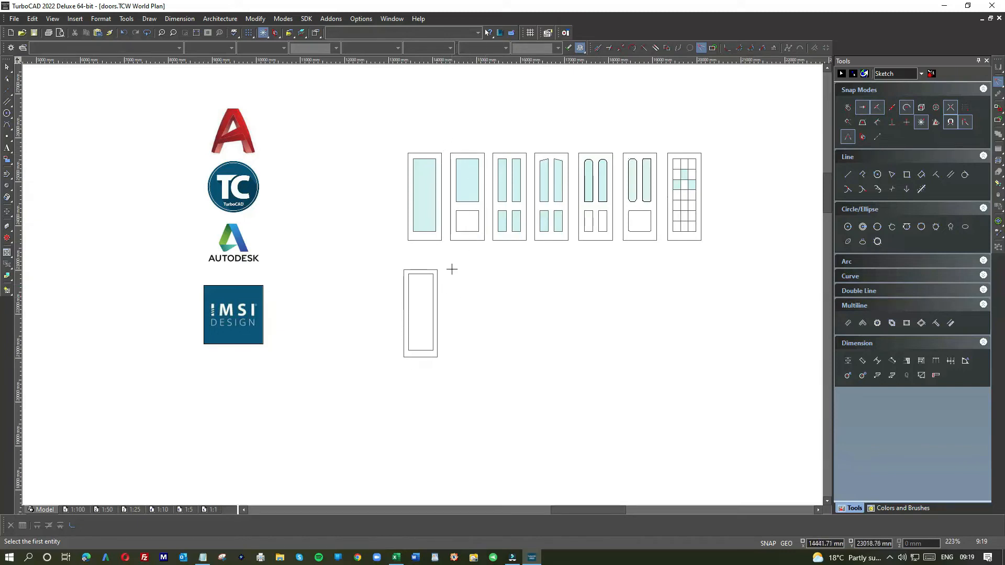
{"action": "key", "text": "Escape"}
{"action": "left_click_drag", "start_coordinate": [381, 253], "coordinate": [454, 368]}
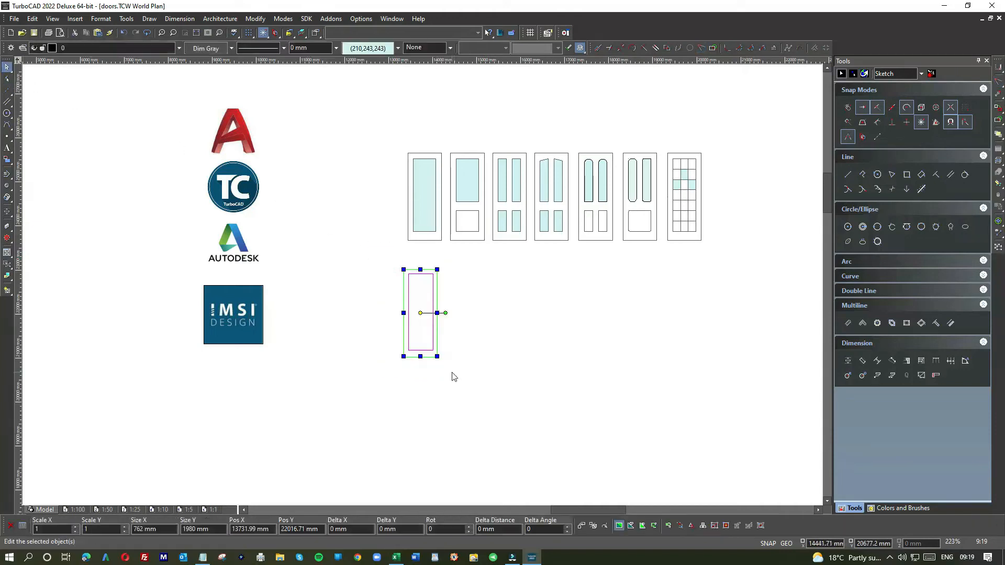
{"action": "key", "text": "ctrl+c"}
{"action": "left_click", "coordinate": [469, 334]}
{"action": "key", "text": "ctrl+v"}
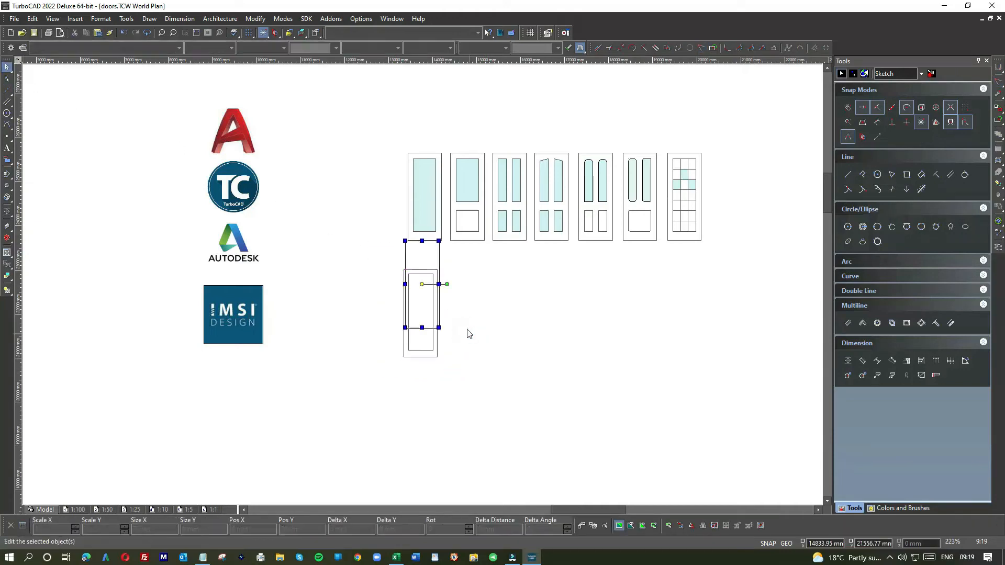
{"action": "left_click_drag", "start_coordinate": [425, 258], "coordinate": [464, 283]}
{"action": "left_click", "coordinate": [507, 288]}
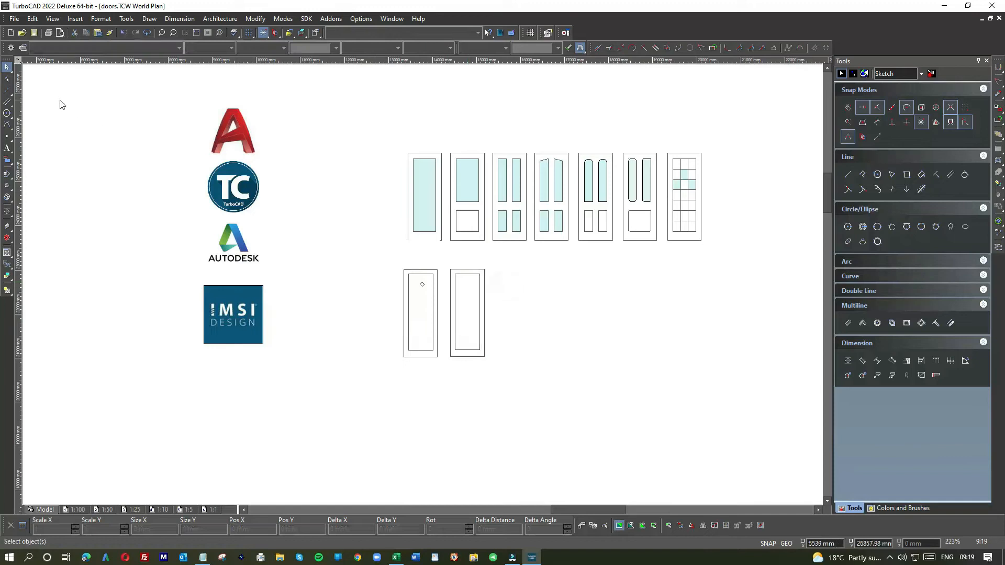
{"action": "left_click", "coordinate": [848, 175]}
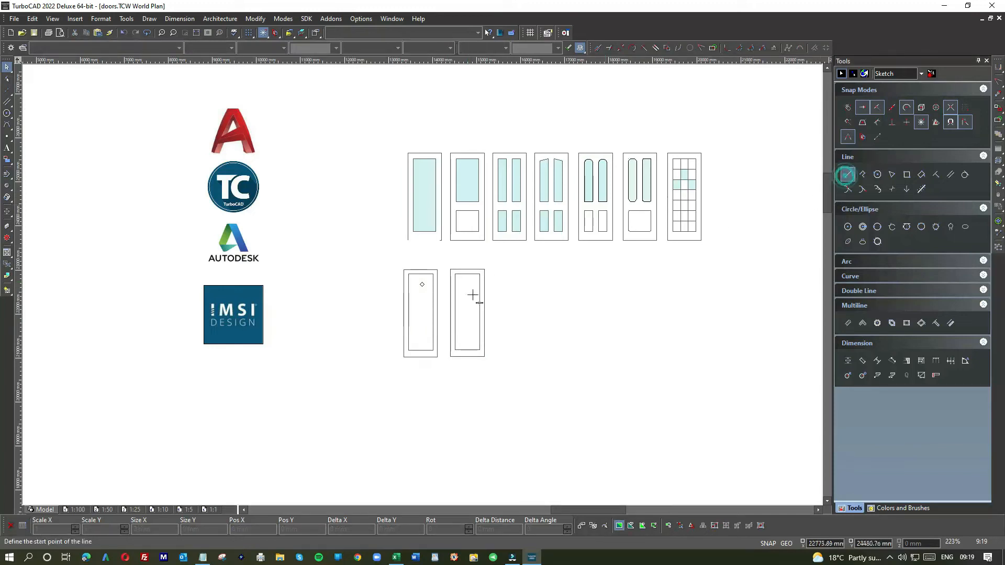
{"action": "left_click", "coordinate": [448, 316]}
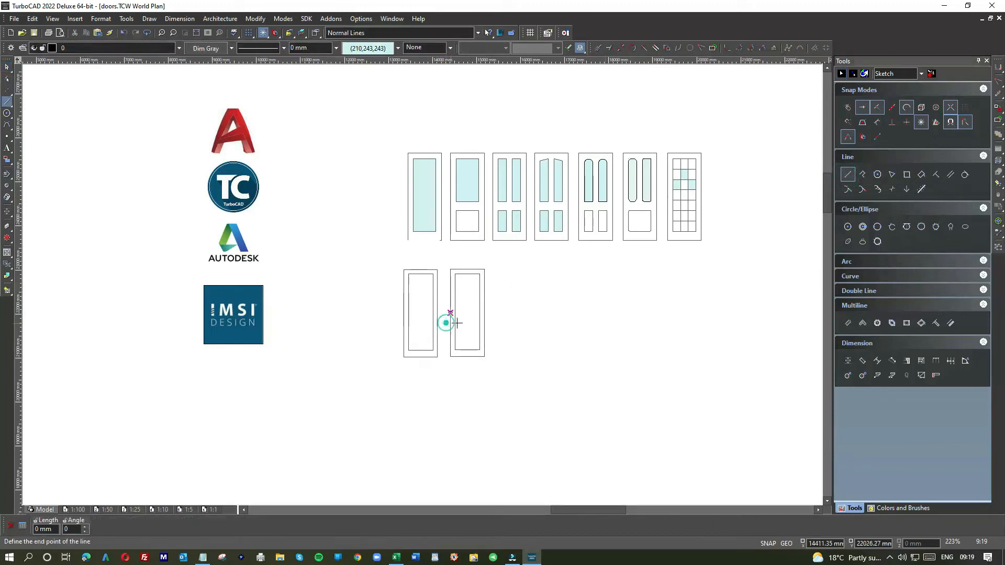
{"action": "left_click", "coordinate": [503, 314]}
{"action": "key", "text": "Escape"}
{"action": "left_click", "coordinate": [500, 314]}
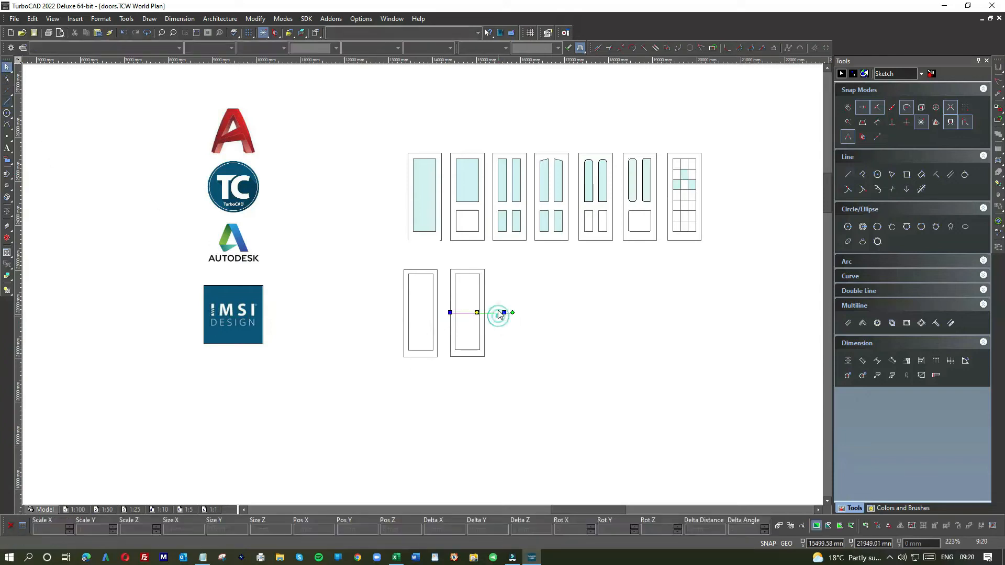
{"action": "key", "text": "Delete"}
- Turn on No Snap and draw two horizontal lines across the second door, extending past both sides
{"action": "left_click", "coordinate": [848, 107]}
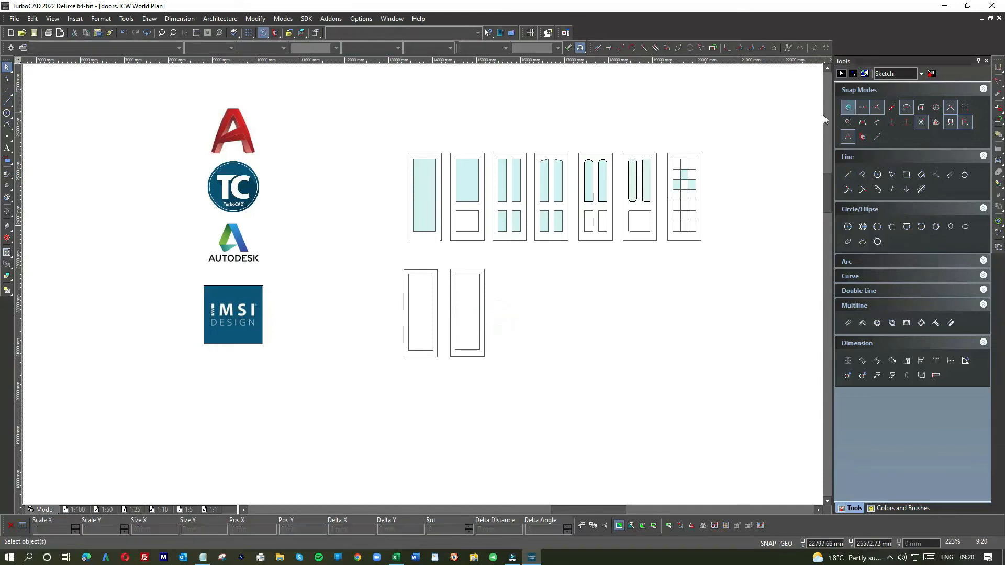
{"action": "left_click", "coordinate": [7, 103]}
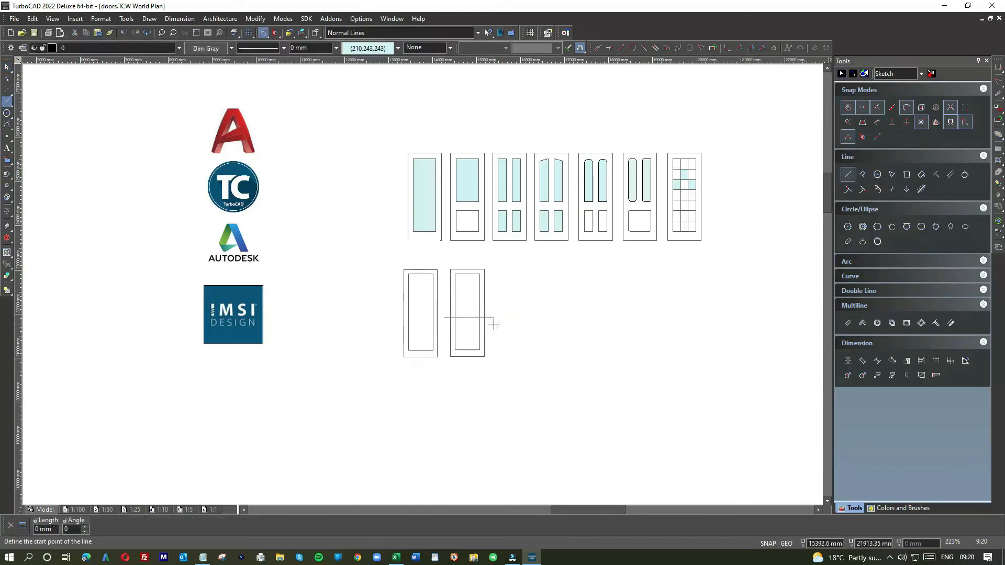
{"action": "left_click", "coordinate": [446, 327]}
{"action": "left_click", "coordinate": [500, 329]}
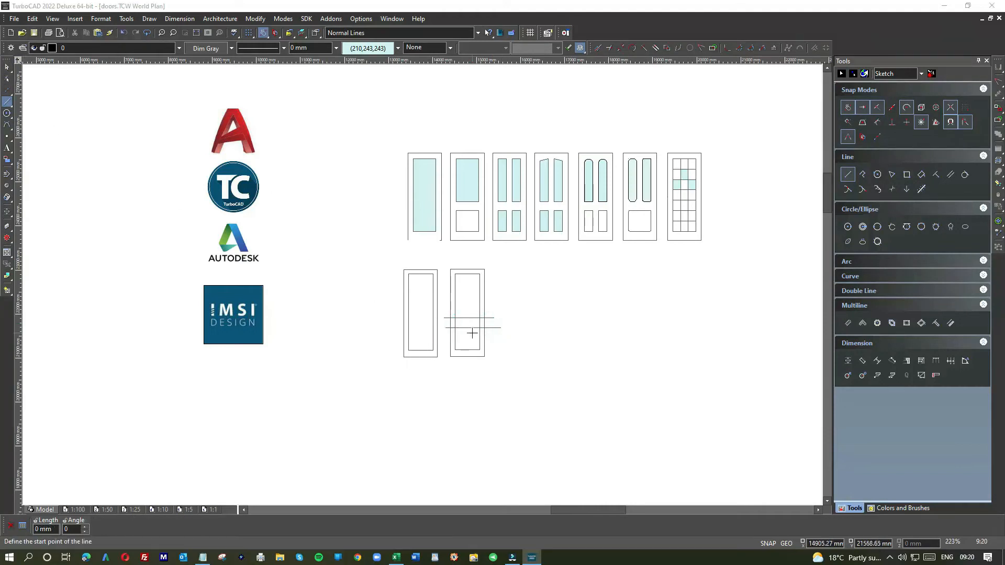
- Move the lower of the second door's two crossing lines up, closer to the upper one
{"action": "scroll", "coordinate": [472, 333], "scroll_direction": "up", "scroll_amount": 6}
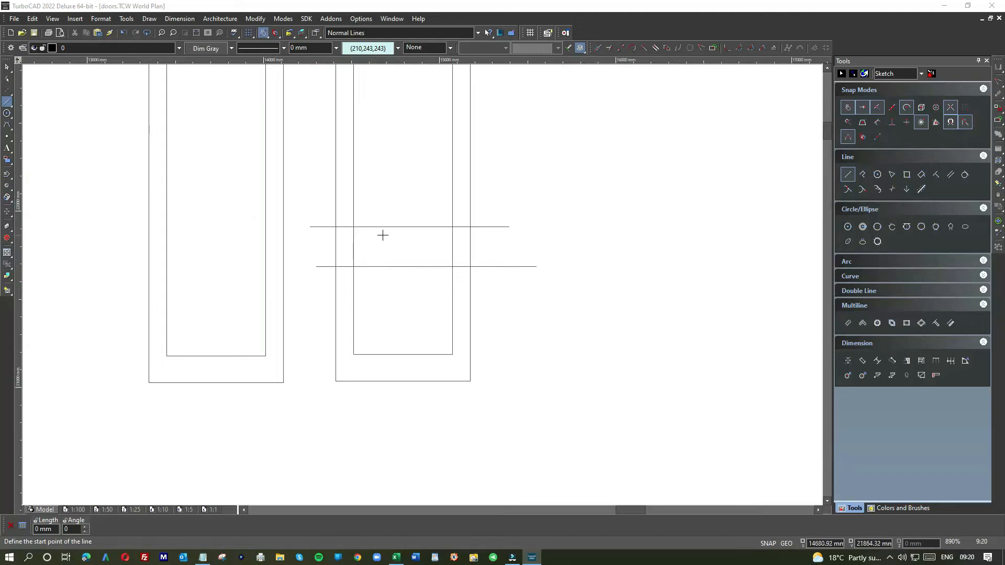
{"action": "left_click", "coordinate": [7, 67]}
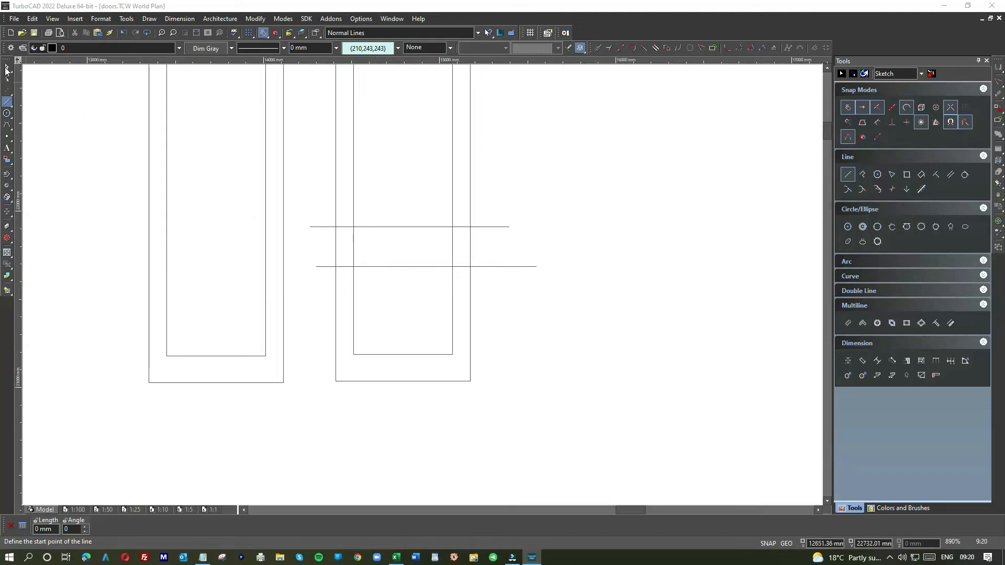
{"action": "left_click", "coordinate": [377, 266]}
{"action": "left_click_drag", "start_coordinate": [423, 266], "coordinate": [416, 253]}
{"action": "left_click", "coordinate": [402, 265]}
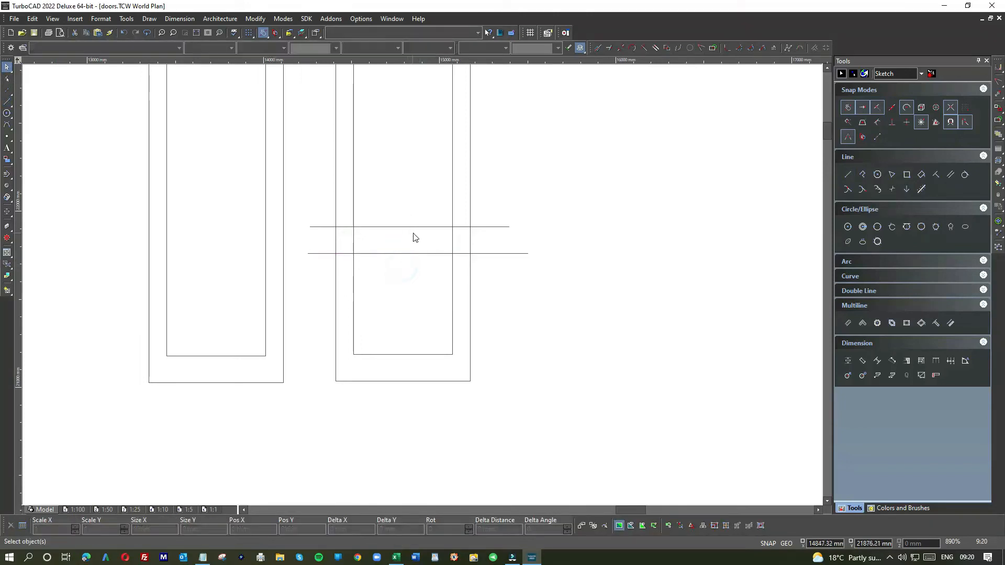
- Move both horizontal crossing lines on the second door up together by about 50 mm
{"action": "left_click_drag", "start_coordinate": [304, 214], "coordinate": [558, 289]}
{"action": "left_click_drag", "start_coordinate": [398, 238], "coordinate": [394, 225]}
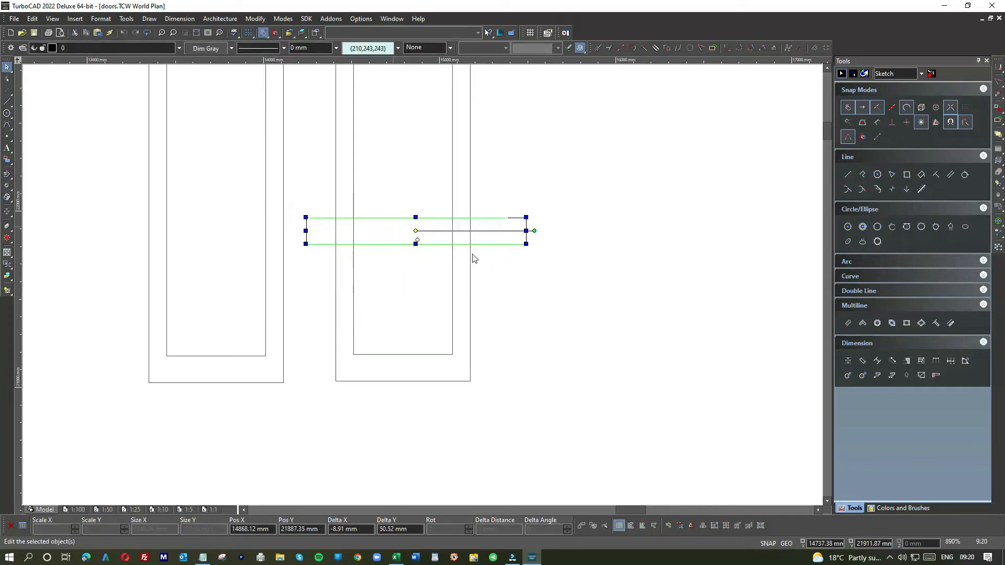
{"action": "left_click", "coordinate": [505, 272]}
{"action": "scroll", "coordinate": [433, 283], "scroll_direction": "down", "scroll_amount": 2}
{"action": "scroll", "coordinate": [421, 282], "scroll_direction": "up", "scroll_amount": 1}
{"action": "scroll", "coordinate": [424, 280], "scroll_direction": "up", "scroll_amount": 2}
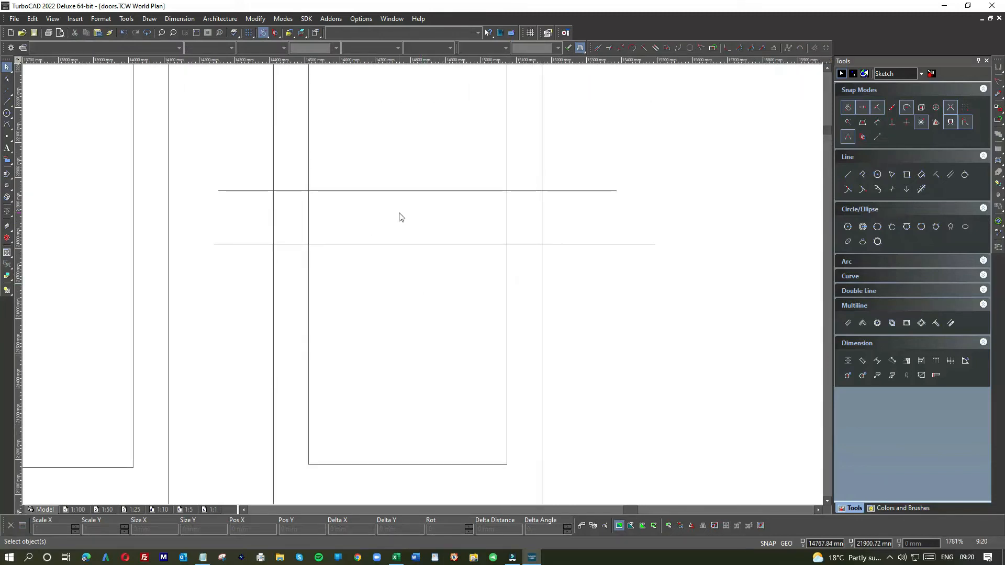
- Trim the right ends of both horizontal crossing lines back to the right side of the second door's inner rectangle
{"action": "right_click", "coordinate": [575, 224]}
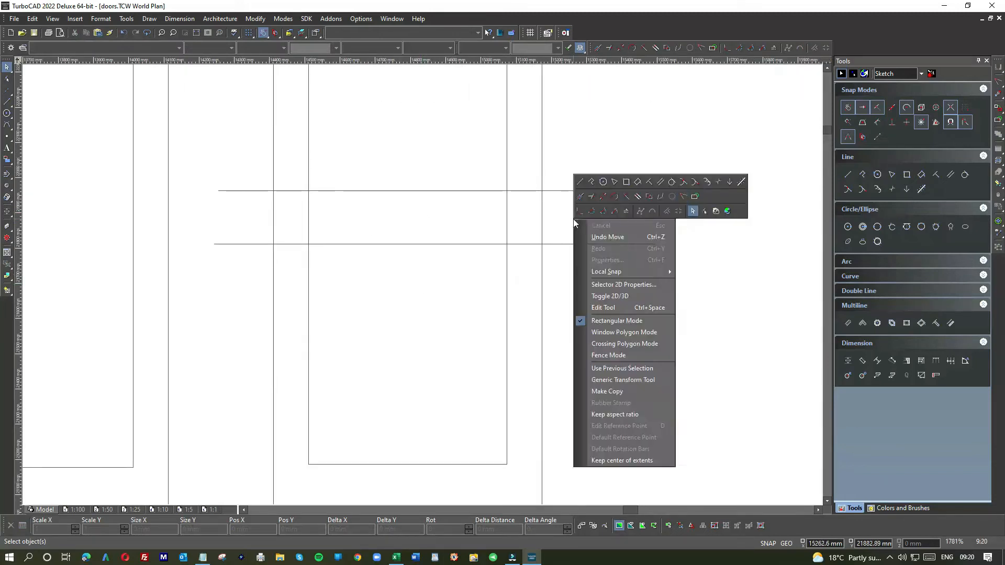
{"action": "left_click", "coordinate": [625, 196]}
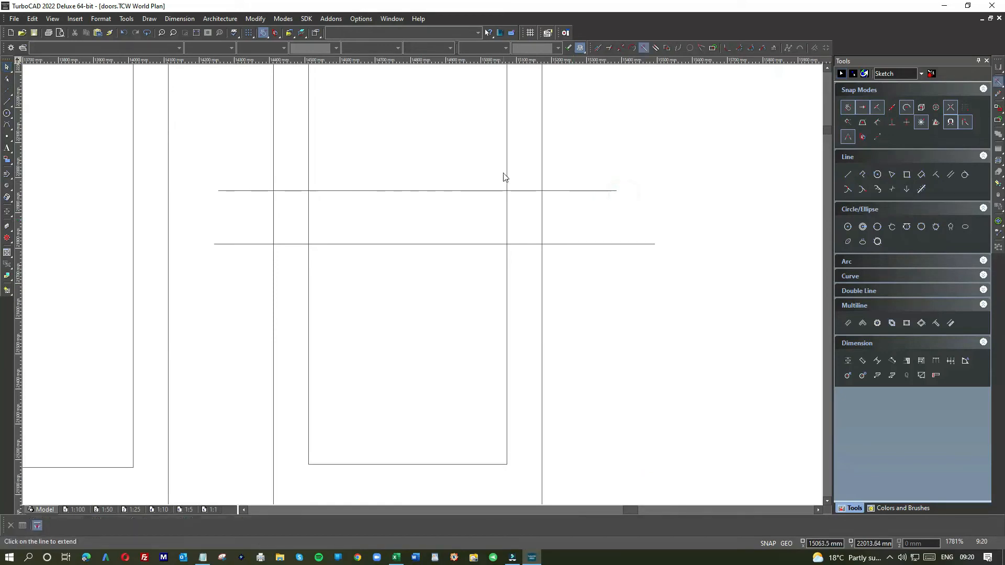
{"action": "left_click", "coordinate": [514, 190]}
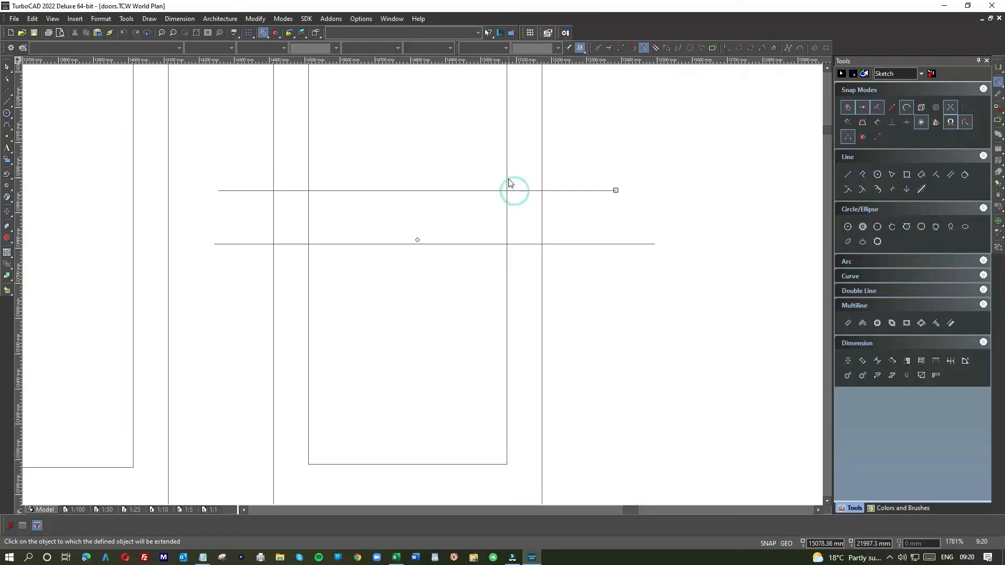
{"action": "left_click", "coordinate": [506, 178]}
{"action": "left_click", "coordinate": [519, 243]}
{"action": "left_click", "coordinate": [507, 227]}
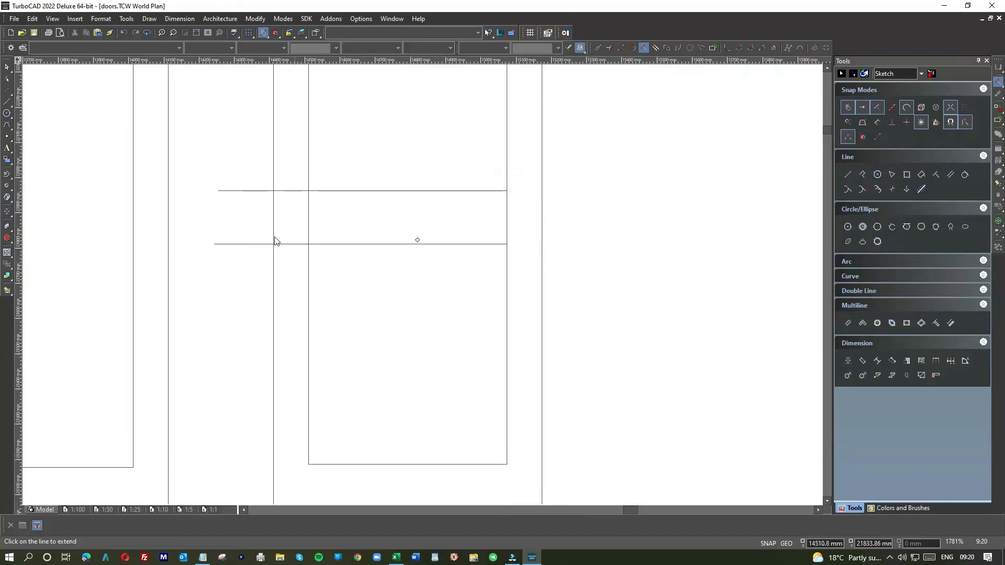
{"action": "left_click", "coordinate": [233, 256]}
- Trim the left ends of both crossing lines together to the left side of the second door's inner rectangle
{"action": "right_click", "coordinate": [322, 206]}
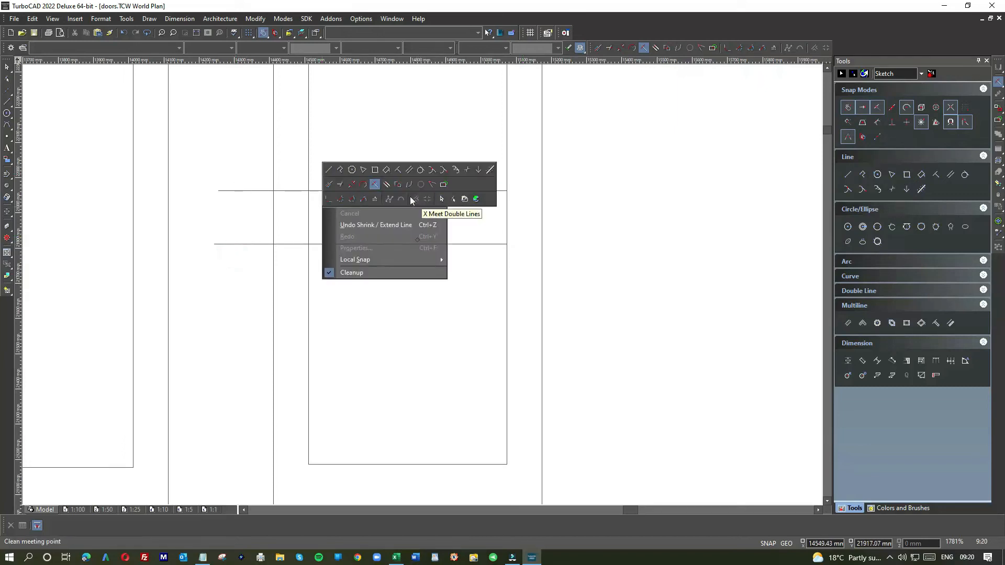
{"action": "left_click", "coordinate": [387, 185]}
{"action": "left_click", "coordinate": [251, 257]}
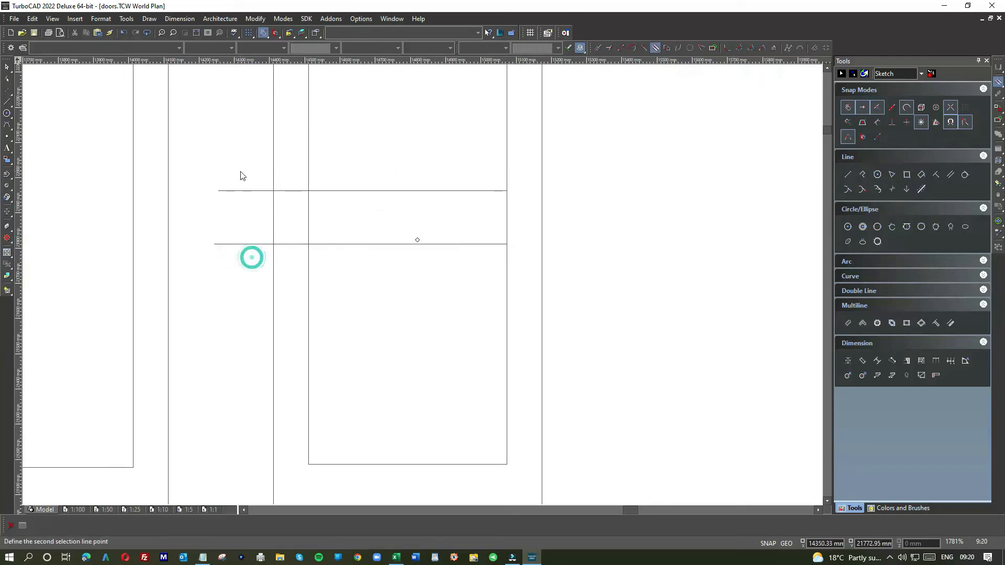
{"action": "left_click", "coordinate": [246, 176]}
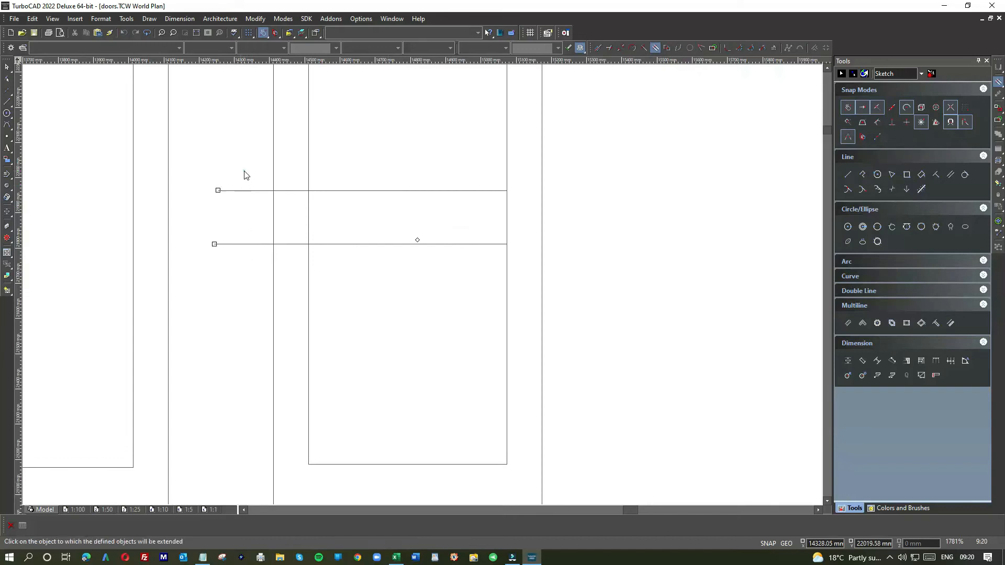
{"action": "left_click", "coordinate": [309, 183]}
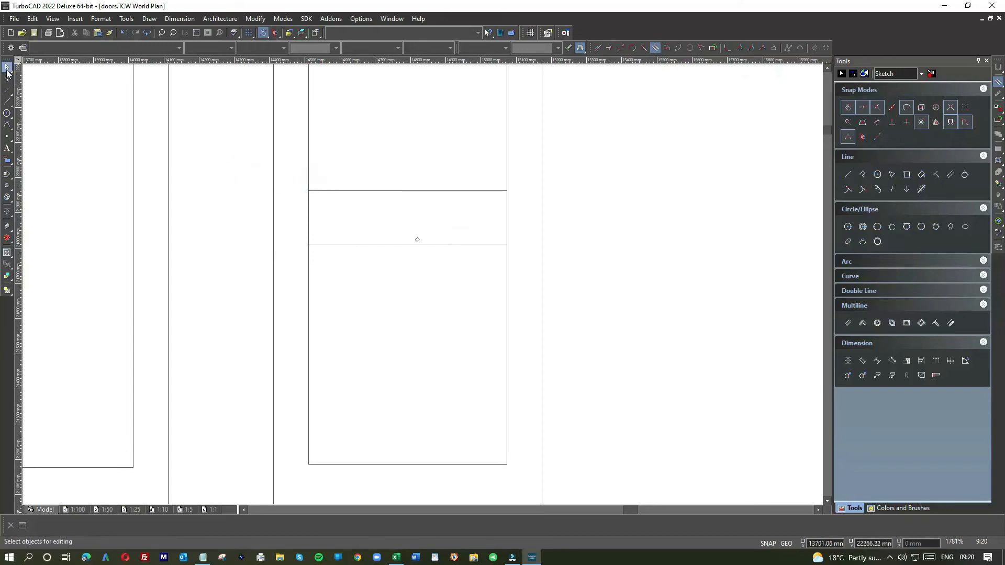
- Shorten the second door's inner rectangle by moving its bottom edge up to the upper horizontal line
{"action": "left_click", "coordinate": [515, 389]}
{"action": "left_click", "coordinate": [303, 391]}
{"action": "left_click", "coordinate": [407, 464]}
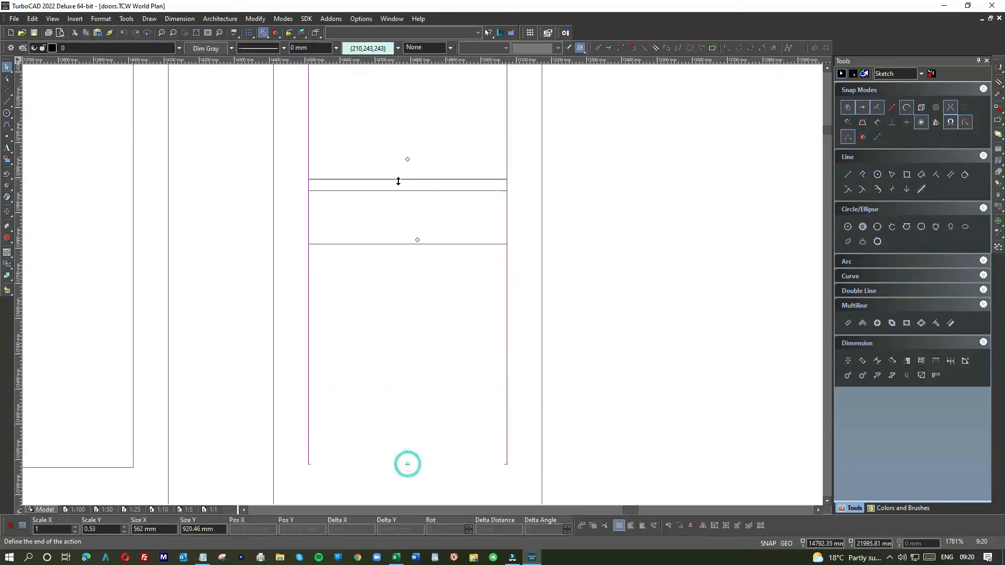
{"action": "left_click", "coordinate": [398, 191]}
- Draw a vertical line down each side of the second door's lower area, from the upper horizontal line to the bottom line
{"action": "left_click", "coordinate": [8, 101]}
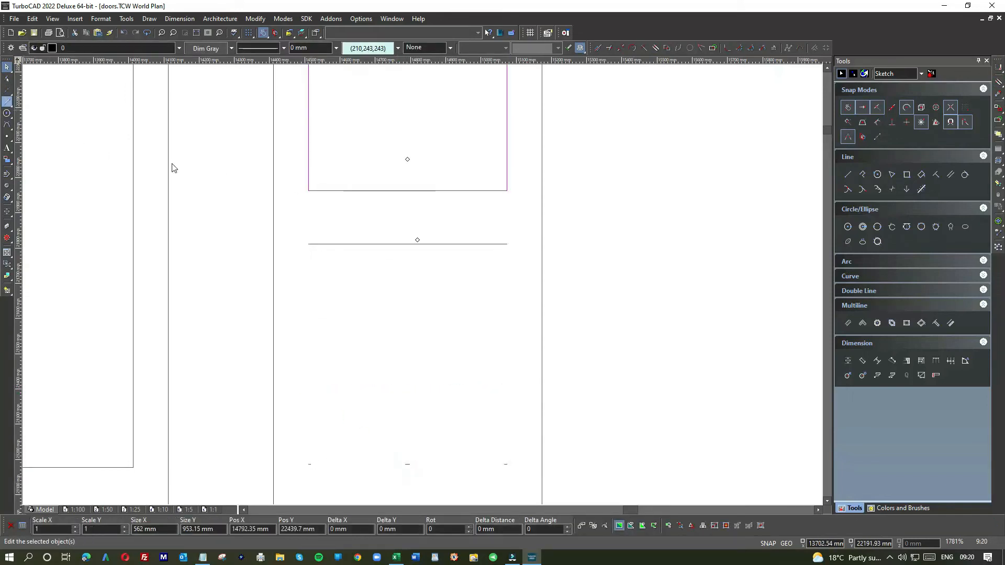
{"action": "left_click", "coordinate": [506, 191]}
{"action": "left_click", "coordinate": [506, 464]}
{"action": "left_click", "coordinate": [308, 191]}
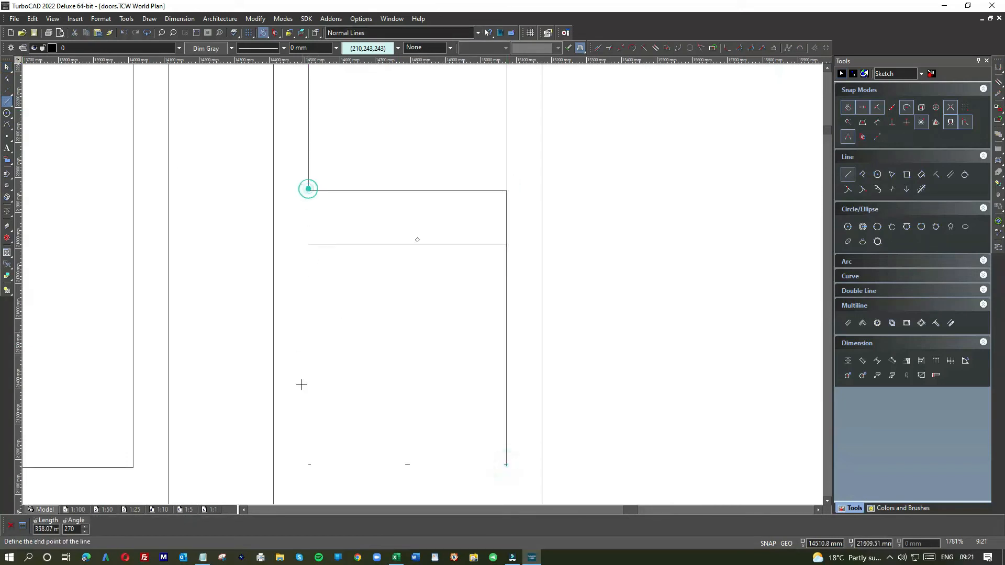
{"action": "left_click", "coordinate": [308, 464]}
{"action": "scroll", "coordinate": [421, 284], "scroll_direction": "up", "scroll_amount": 2}
{"action": "scroll", "coordinate": [421, 284], "scroll_direction": "down", "scroll_amount": 2}
{"action": "scroll", "coordinate": [422, 284], "scroll_direction": "up", "scroll_amount": 1}
{"action": "scroll", "coordinate": [428, 283], "scroll_direction": "down", "scroll_amount": 1}
- Delete the two vertical side lines just drawn in the second door
{"action": "left_click", "coordinate": [6, 66]}
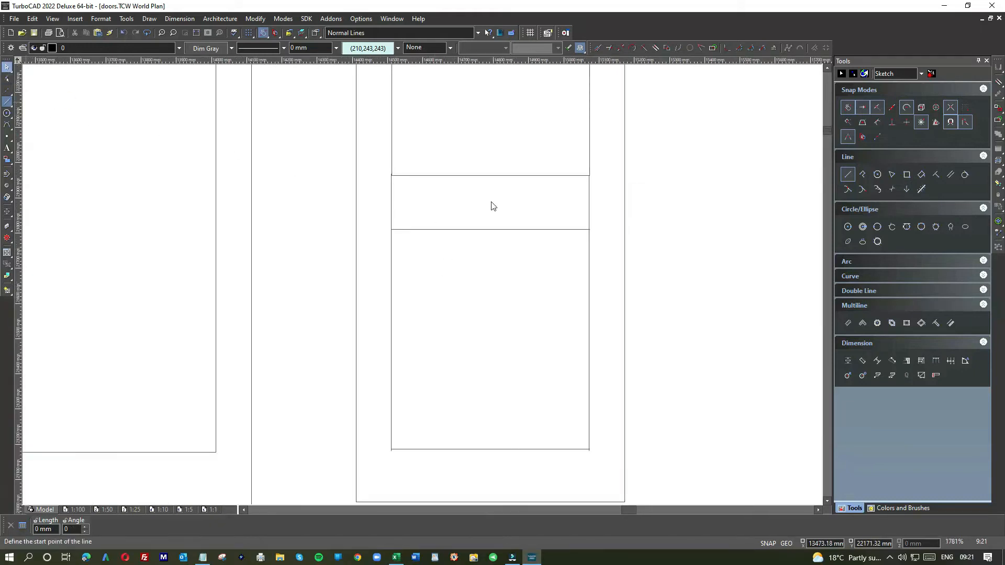
{"action": "left_click", "coordinate": [602, 210]}
{"action": "left_click", "coordinate": [387, 205]}
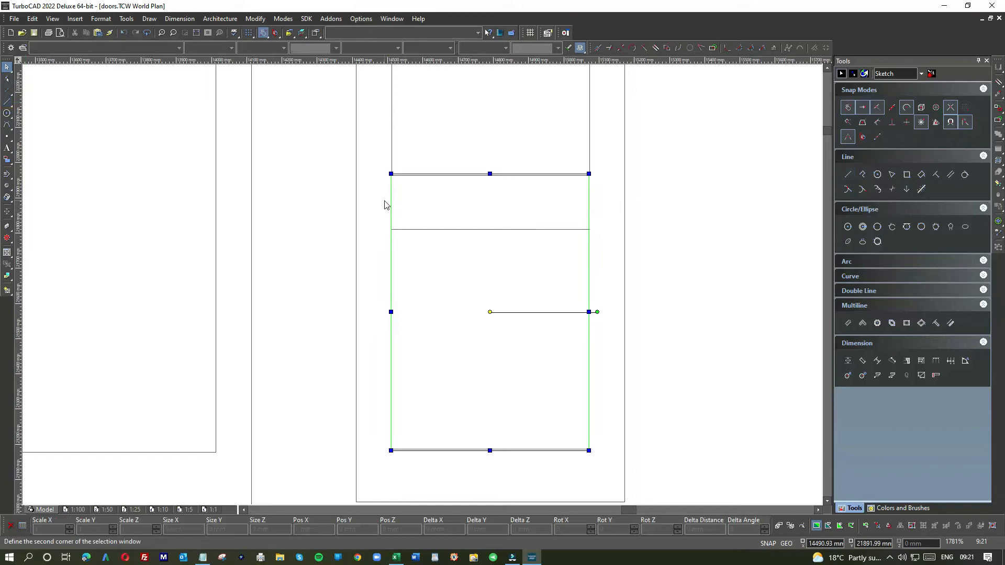
{"action": "key", "text": "Delete"}
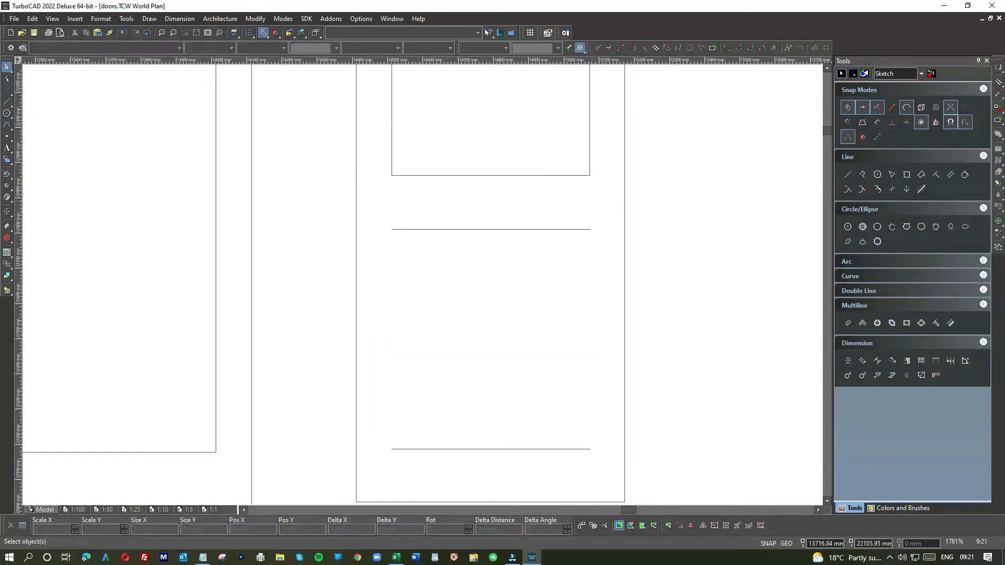
- Join the upper panel's bottom line with its left and right sides so both lower corners meet cleanly
{"action": "left_click", "coordinate": [7, 100]}
{"action": "scroll", "coordinate": [336, 171], "scroll_direction": "up", "scroll_amount": 1}
{"action": "scroll", "coordinate": [422, 282], "scroll_direction": "up", "scroll_amount": 2}
{"action": "scroll", "coordinate": [524, 198], "scroll_direction": "down", "scroll_amount": 1}
{"action": "scroll", "coordinate": [420, 283], "scroll_direction": "down", "scroll_amount": 1}
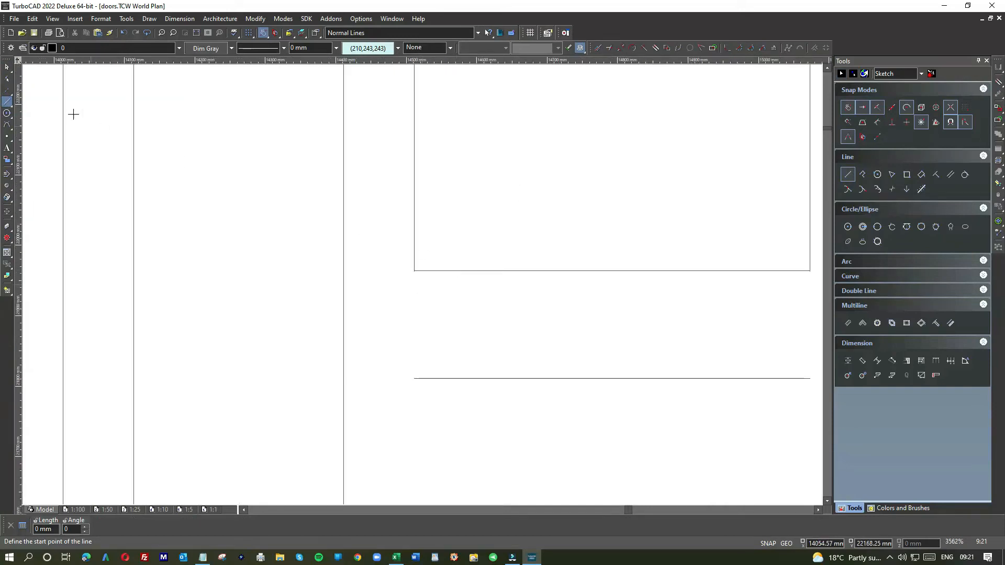
{"action": "right_click", "coordinate": [635, 207]}
{"action": "left_click", "coordinate": [745, 185]}
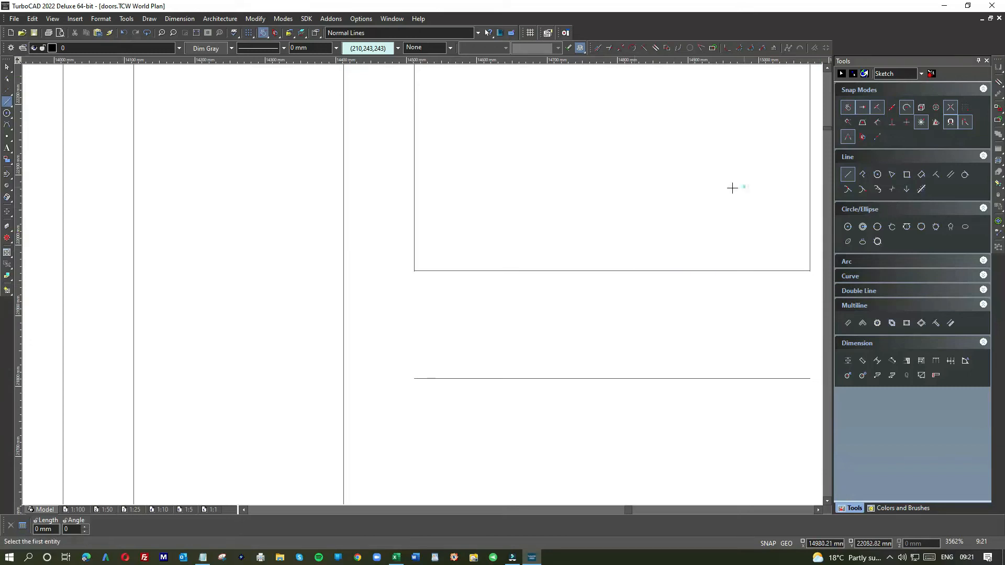
{"action": "left_click", "coordinate": [460, 270]}
{"action": "left_click", "coordinate": [415, 235]}
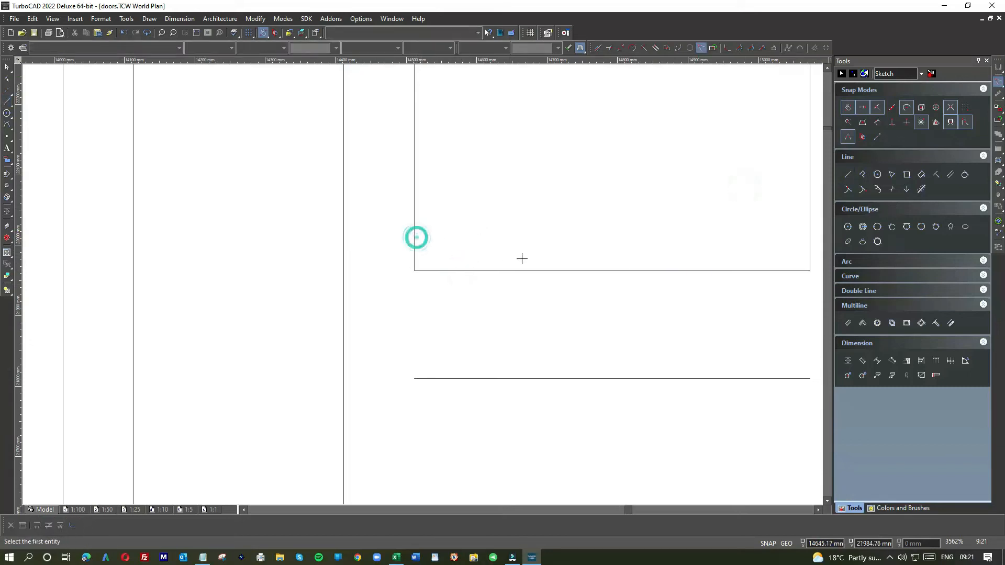
{"action": "left_click", "coordinate": [810, 237]}
{"action": "left_click", "coordinate": [778, 271]}
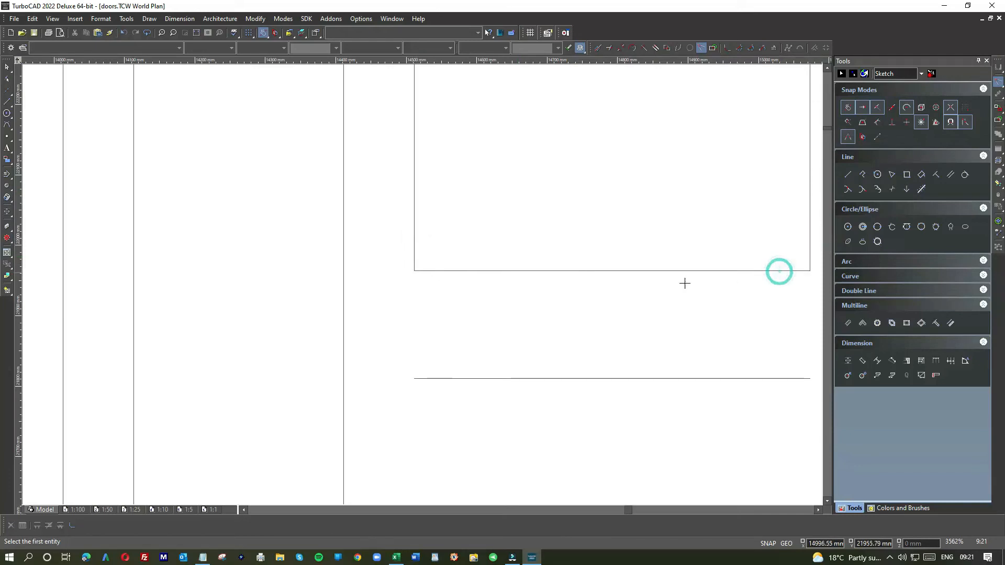
- Draw the lower panel's left and right sides between its top and bottom lines, turning off No Snap before the right side
{"action": "left_click", "coordinate": [847, 174]}
{"action": "scroll", "coordinate": [402, 240], "scroll_direction": "down", "scroll_amount": 1}
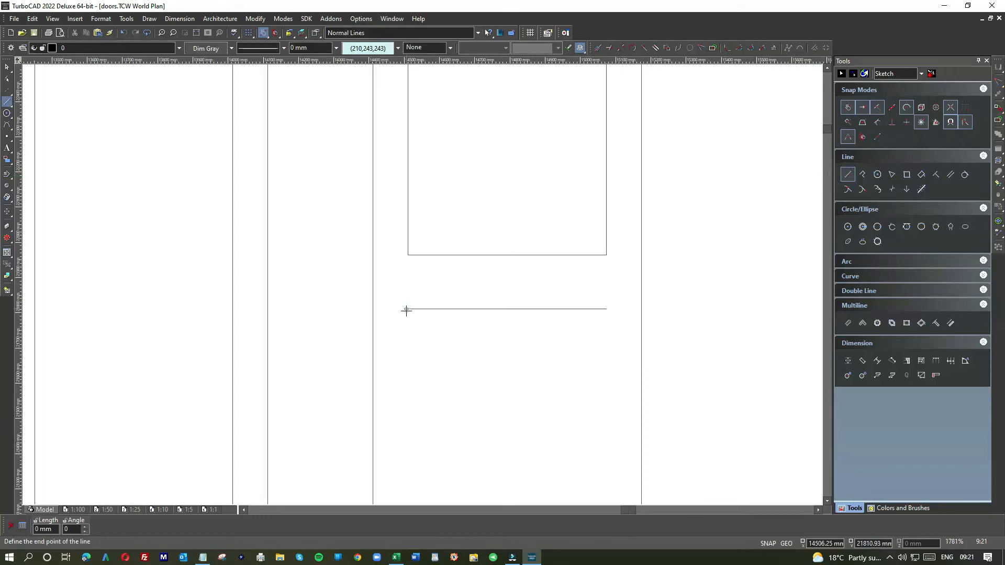
{"action": "scroll", "coordinate": [425, 320], "scroll_direction": "down", "scroll_amount": 1}
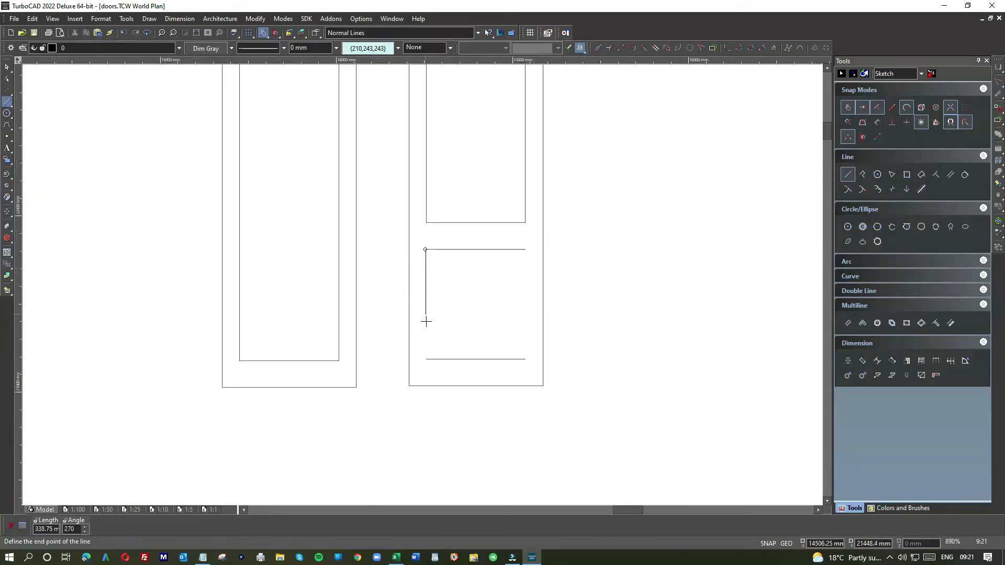
{"action": "left_click", "coordinate": [425, 359]}
{"action": "left_click", "coordinate": [848, 107]}
{"action": "left_click", "coordinate": [525, 249]}
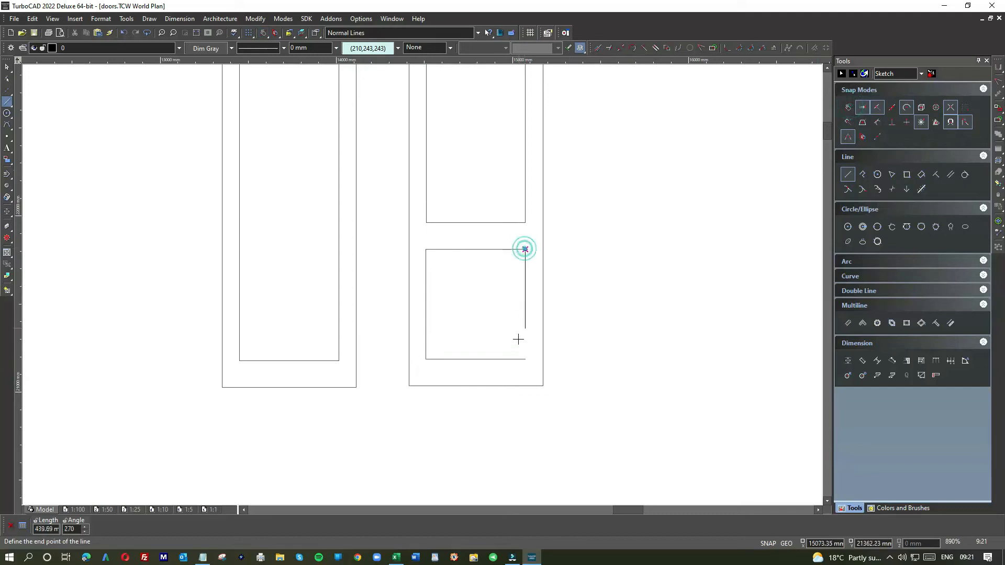
{"action": "left_click", "coordinate": [525, 359]}
- Close the gap at the lower panel's top-left corner by joining its top line and left side
{"action": "scroll", "coordinate": [431, 266], "scroll_direction": "up", "scroll_amount": 6}
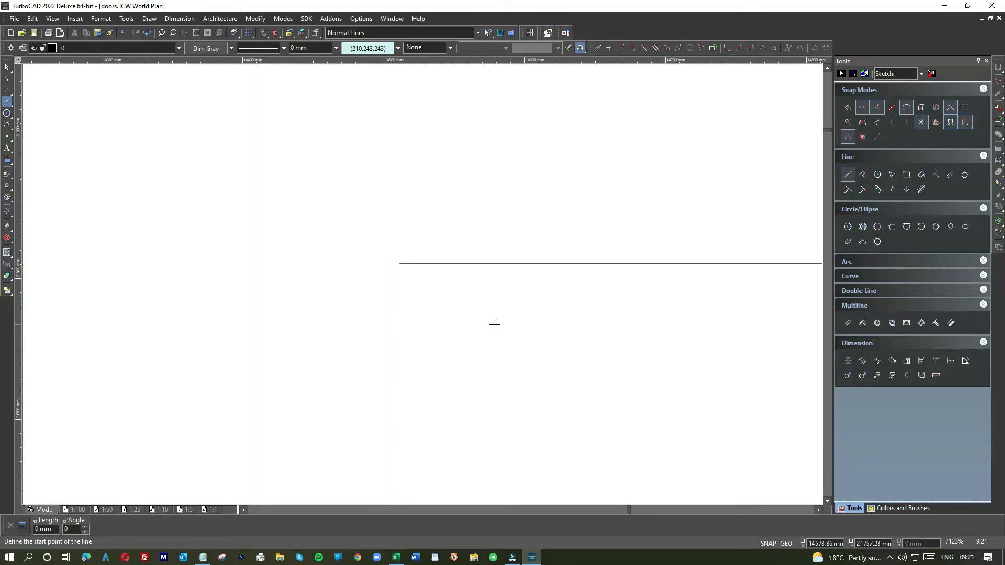
{"action": "scroll", "coordinate": [421, 283], "scroll_direction": "down", "scroll_amount": 1}
{"action": "right_click", "coordinate": [423, 287]}
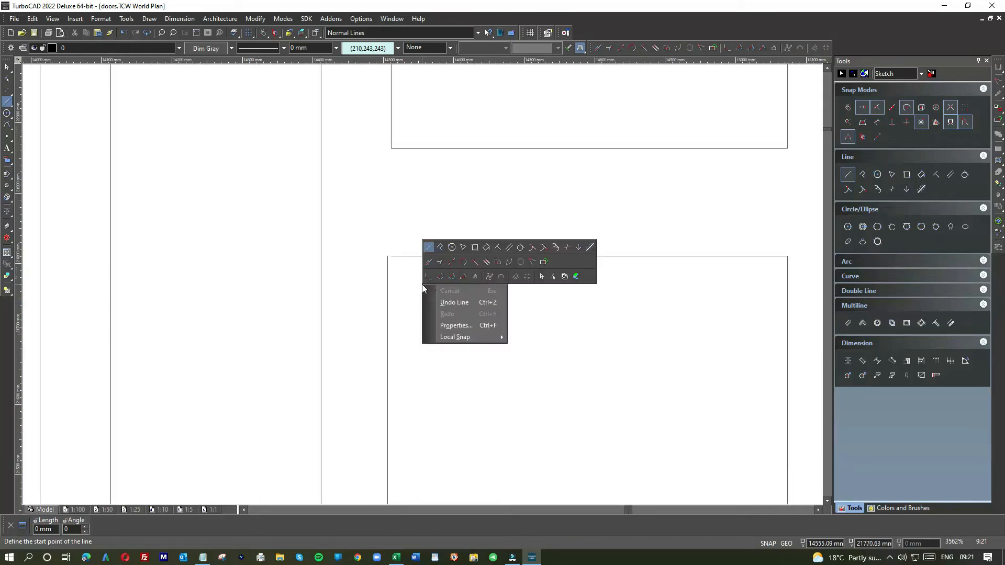
{"action": "left_click", "coordinate": [531, 262]}
{"action": "left_click", "coordinate": [425, 257]}
{"action": "left_click", "coordinate": [388, 280]}
- Close the gap at the lower panel's bottom-left corner by joining its bottom line and left side
{"action": "scroll", "coordinate": [512, 274], "scroll_direction": "down", "scroll_amount": 1}
{"action": "scroll", "coordinate": [422, 285], "scroll_direction": "up", "scroll_amount": 1}
{"action": "scroll", "coordinate": [422, 284], "scroll_direction": "down", "scroll_amount": 2}
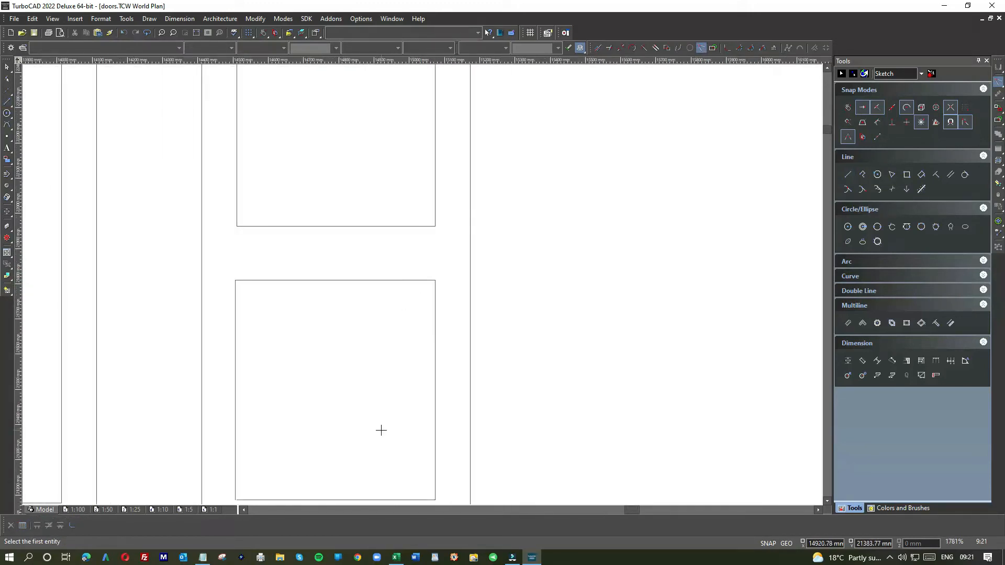
{"action": "scroll", "coordinate": [422, 281], "scroll_direction": "up", "scroll_amount": 2}
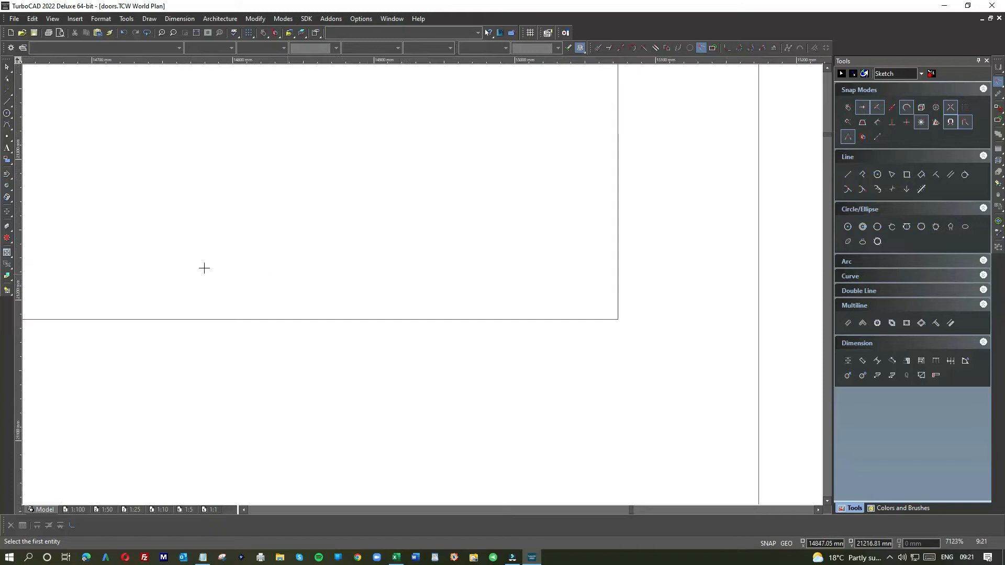
{"action": "scroll", "coordinate": [422, 284], "scroll_direction": "down", "scroll_amount": 1}
{"action": "scroll", "coordinate": [422, 285], "scroll_direction": "up", "scroll_amount": 2}
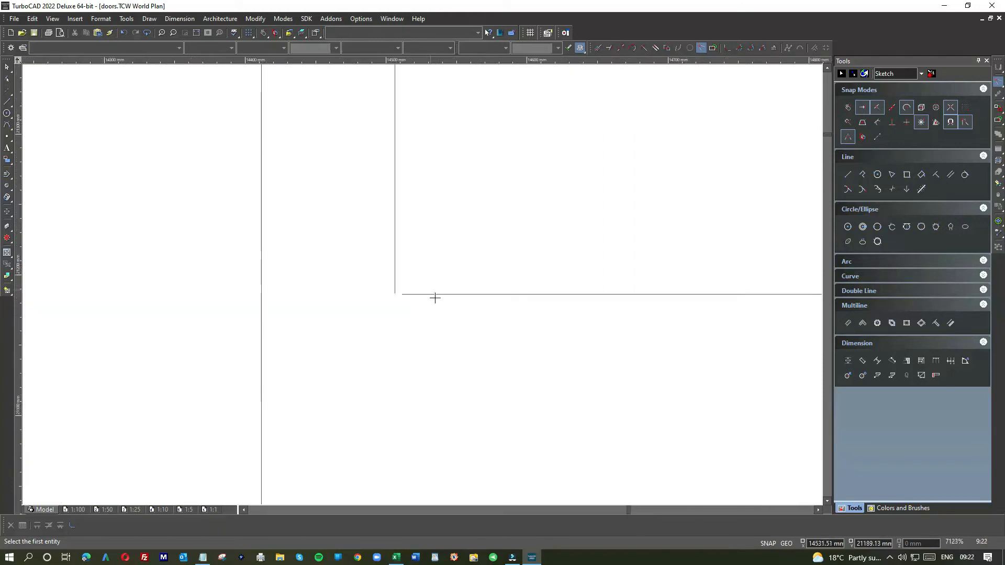
{"action": "left_click", "coordinate": [438, 294]}
{"action": "left_click", "coordinate": [394, 262]}
- Copy the whole two-panel door and place the duplicate to its right as the third door in the row
{"action": "scroll", "coordinate": [422, 282], "scroll_direction": "down", "scroll_amount": 2}
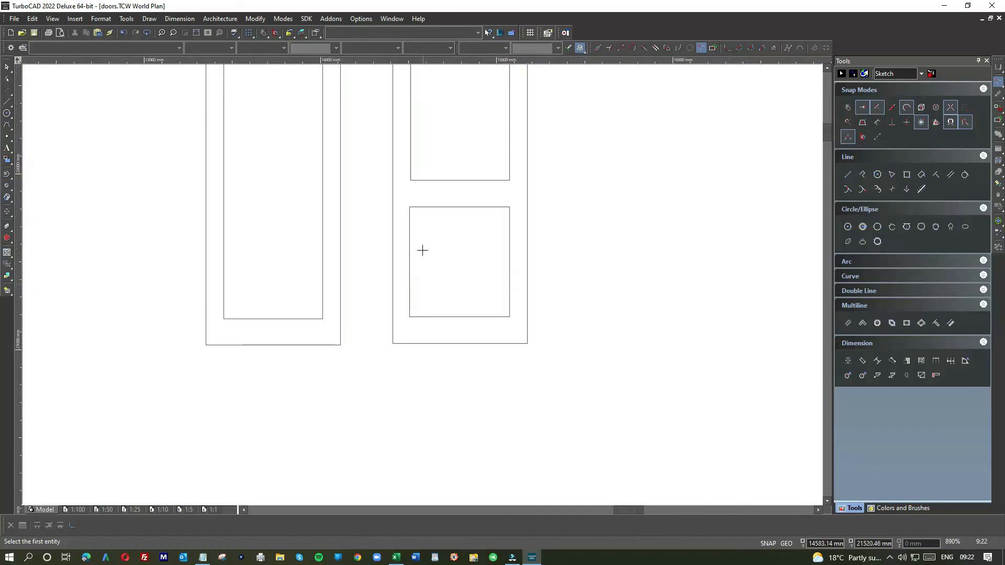
{"action": "scroll", "coordinate": [422, 191], "scroll_direction": "up", "scroll_amount": 2}
{"action": "scroll", "coordinate": [453, 264], "scroll_direction": "up", "scroll_amount": 1}
{"action": "scroll", "coordinate": [560, 295], "scroll_direction": "down", "scroll_amount": 2}
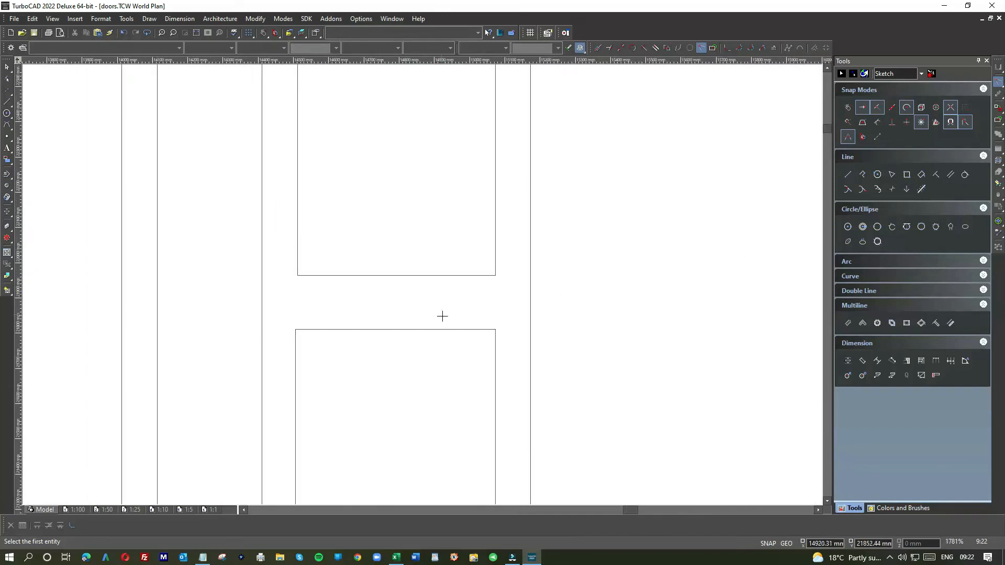
{"action": "scroll", "coordinate": [422, 284], "scroll_direction": "down", "scroll_amount": 2}
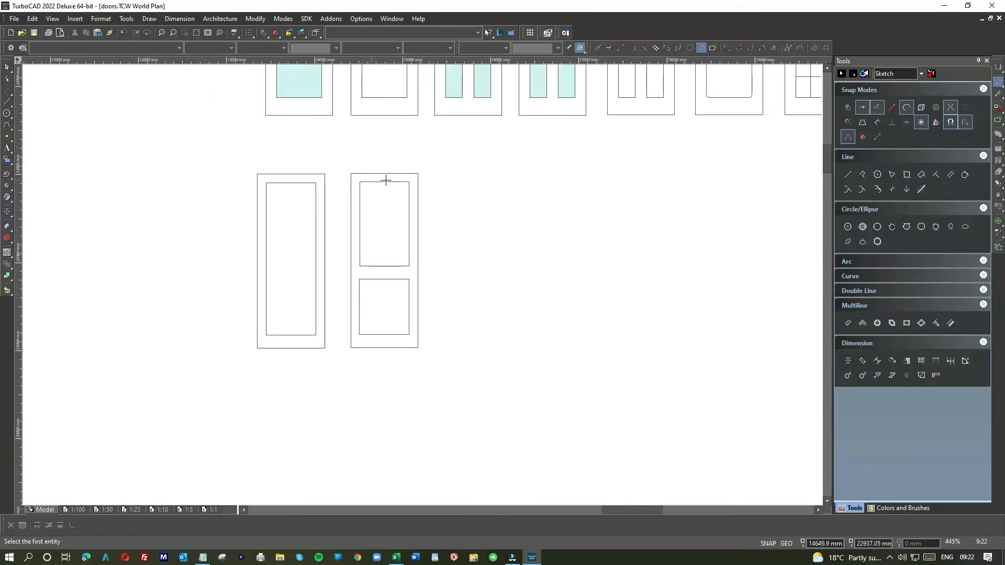
{"action": "scroll", "coordinate": [421, 283], "scroll_direction": "down", "scroll_amount": 1}
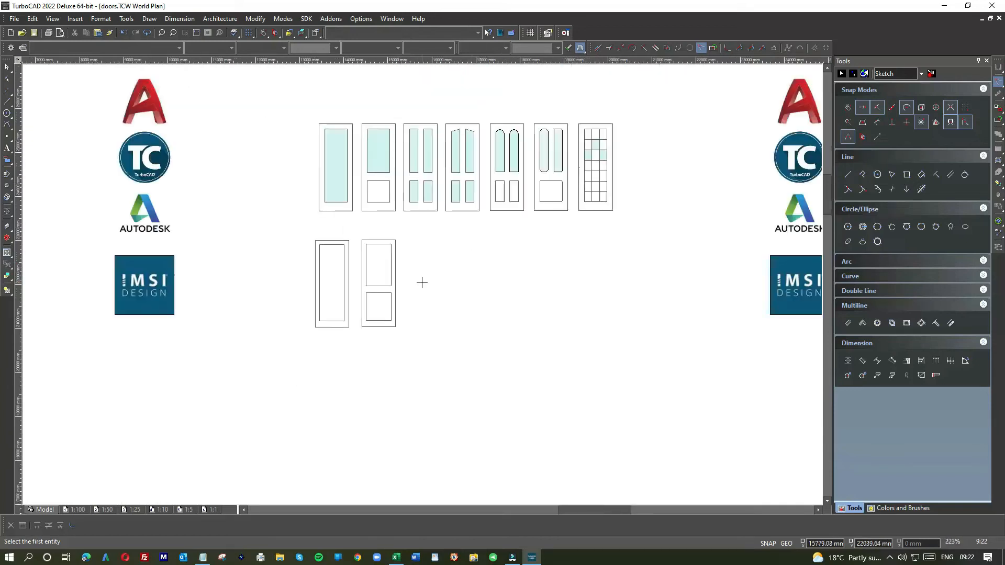
{"action": "left_click", "coordinate": [7, 67]}
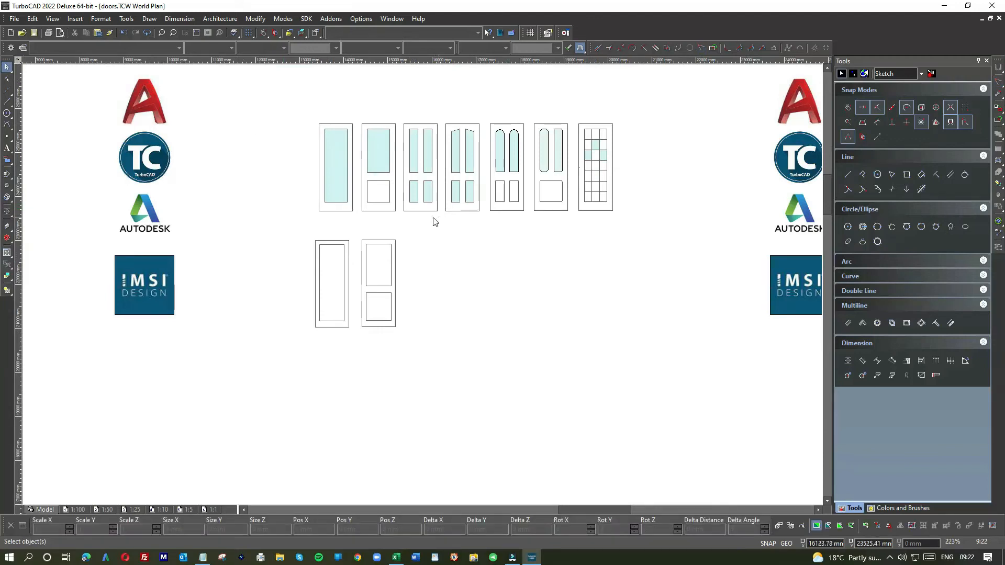
{"action": "left_click_drag", "start_coordinate": [343, 217], "coordinate": [401, 341]}
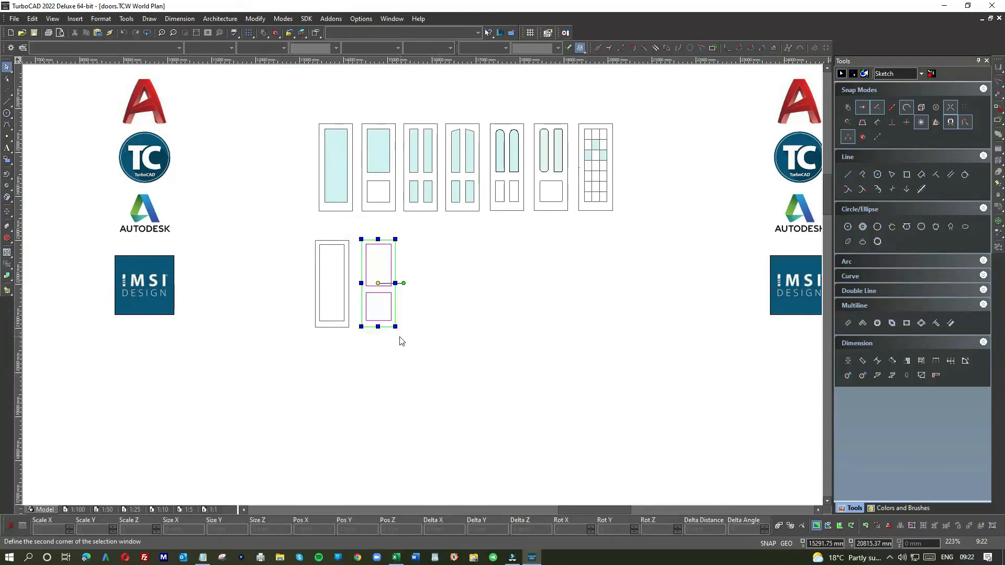
{"action": "left_click", "coordinate": [411, 264]}
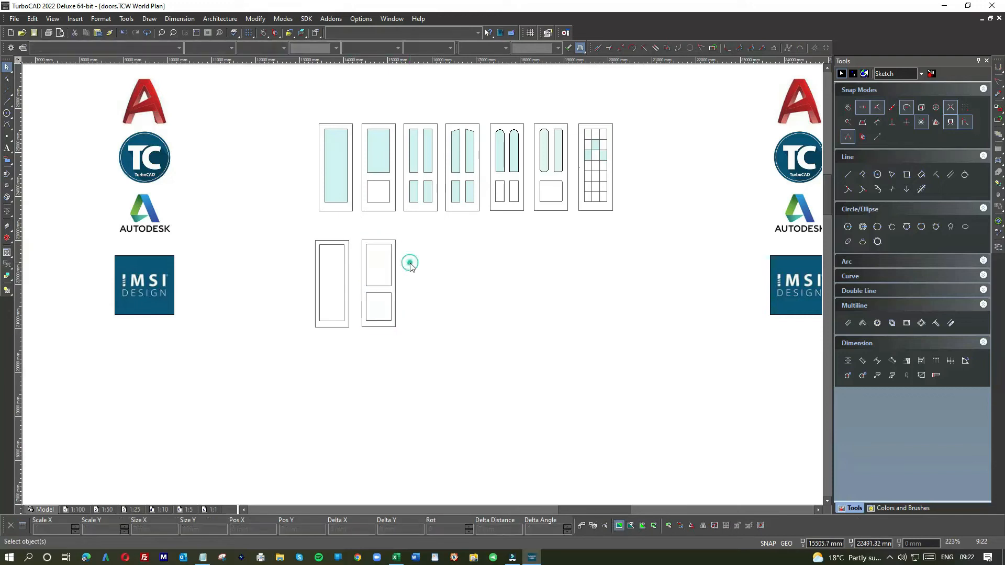
{"action": "key", "text": "ctrl+v"}
{"action": "left_click", "coordinate": [448, 254]}
- Draw vertical centre lines through the upper and lower panels of the third door
{"action": "left_click", "coordinate": [7, 103]}
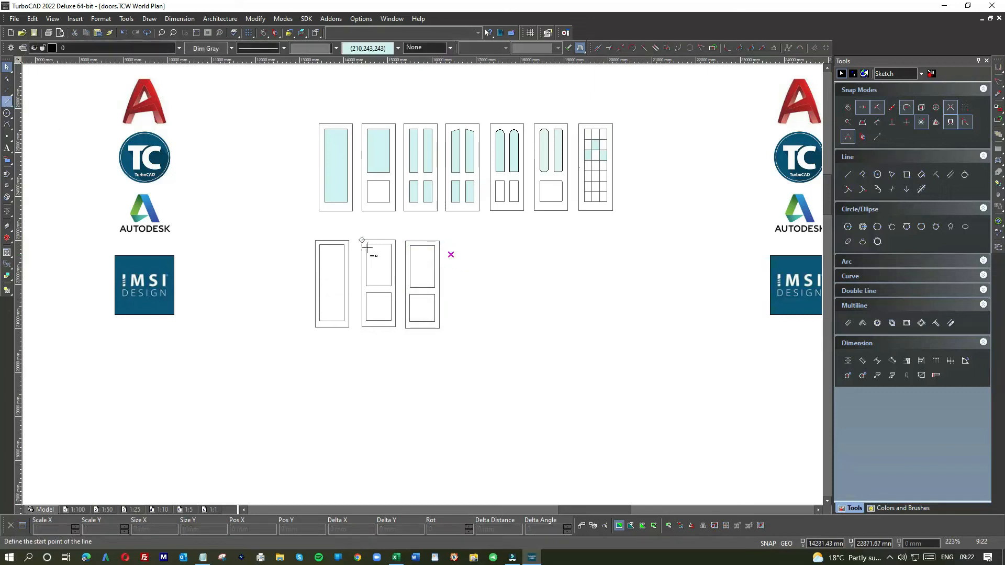
{"action": "left_click", "coordinate": [422, 295]}
{"action": "left_click", "coordinate": [419, 321]}
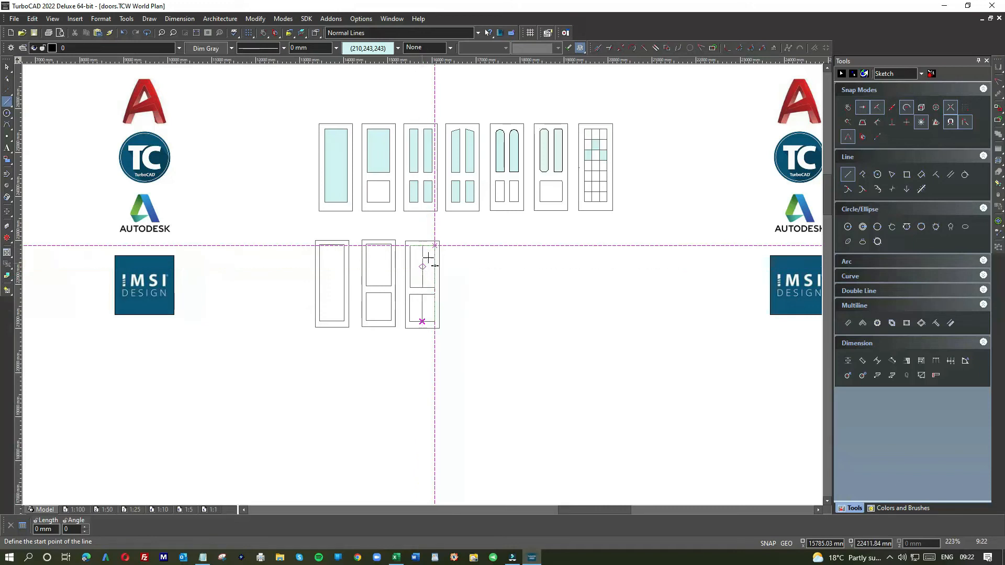
- Draw parallel lines offset 75 mm to either side of the centre line in the third door's upper panel
{"action": "left_click", "coordinate": [950, 175]}
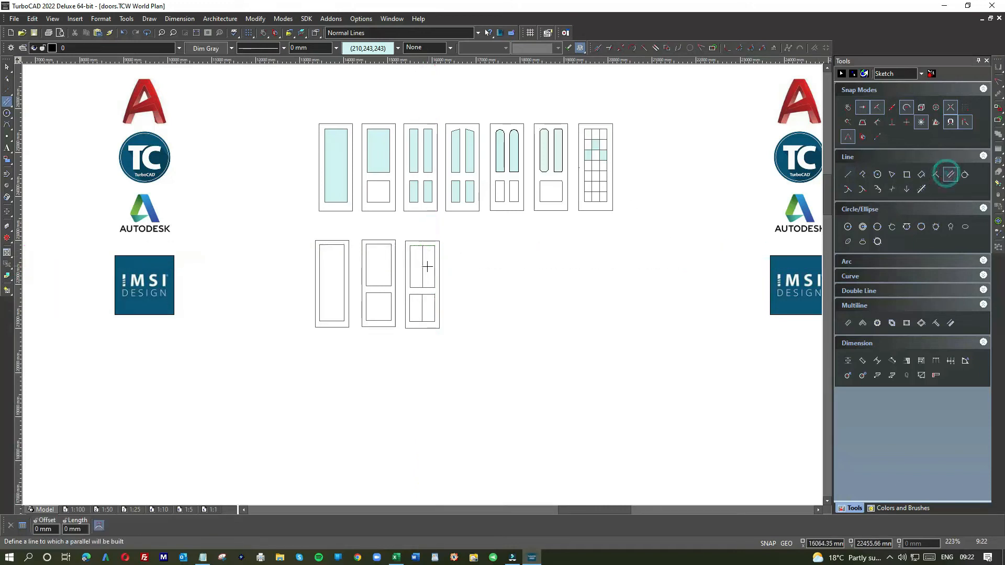
{"action": "left_click", "coordinate": [422, 256]}
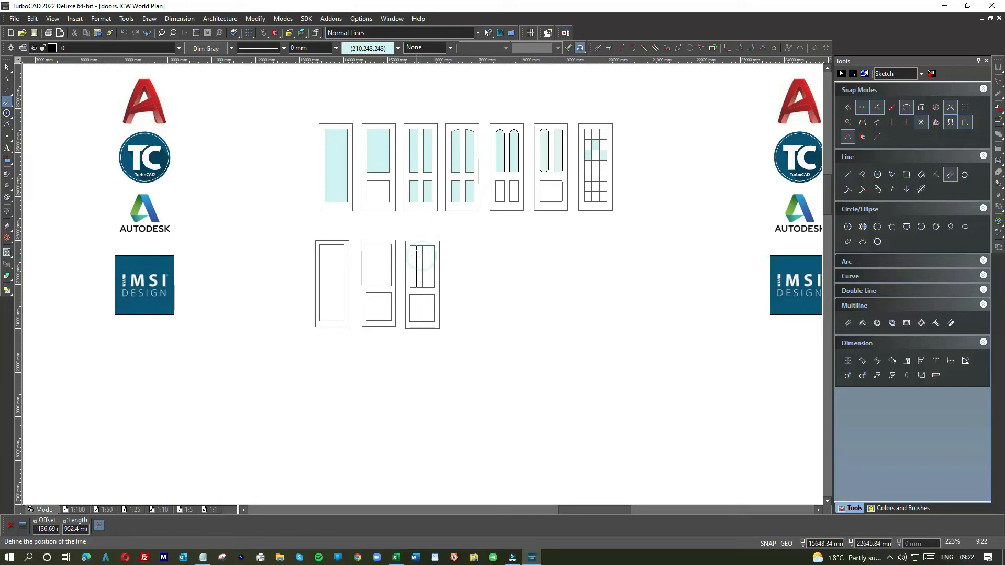
{"action": "type", "text": "-75"}
{"action": "key", "text": "Return"}
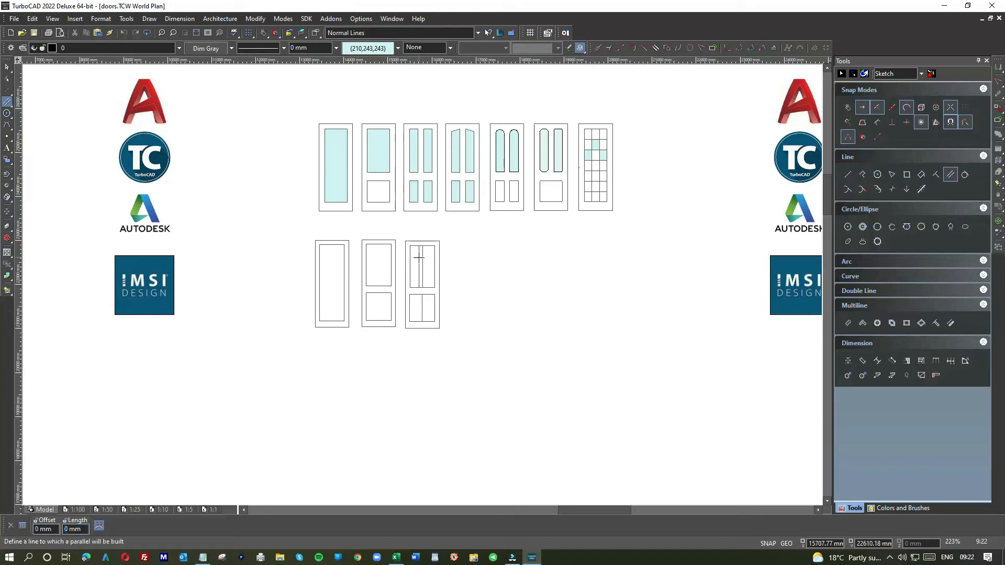
{"action": "right_click", "coordinate": [422, 256]}
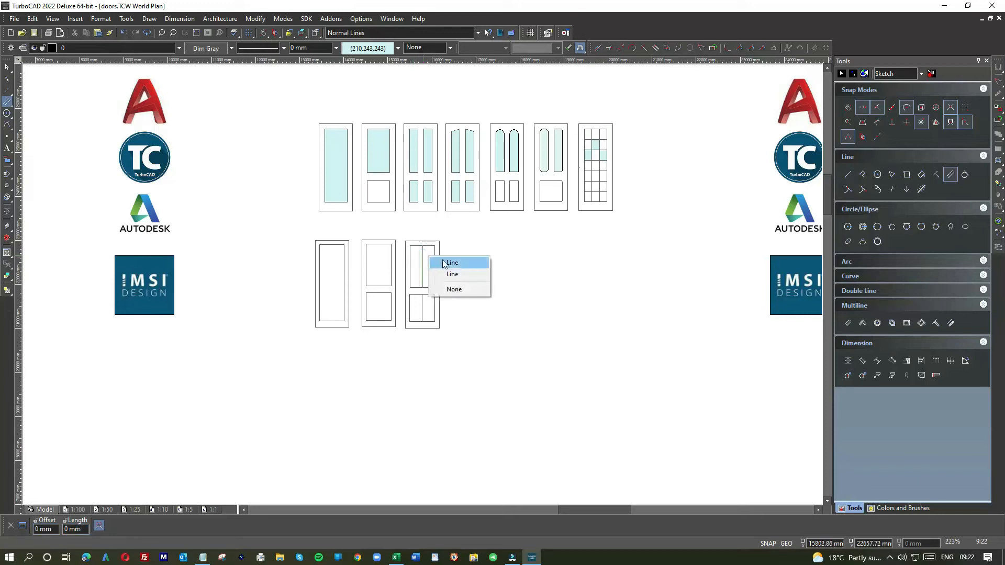
{"action": "left_click", "coordinate": [438, 261]}
{"action": "key", "text": "Tab"}
{"action": "type", "text": "75"}
{"action": "key", "text": "Return"}
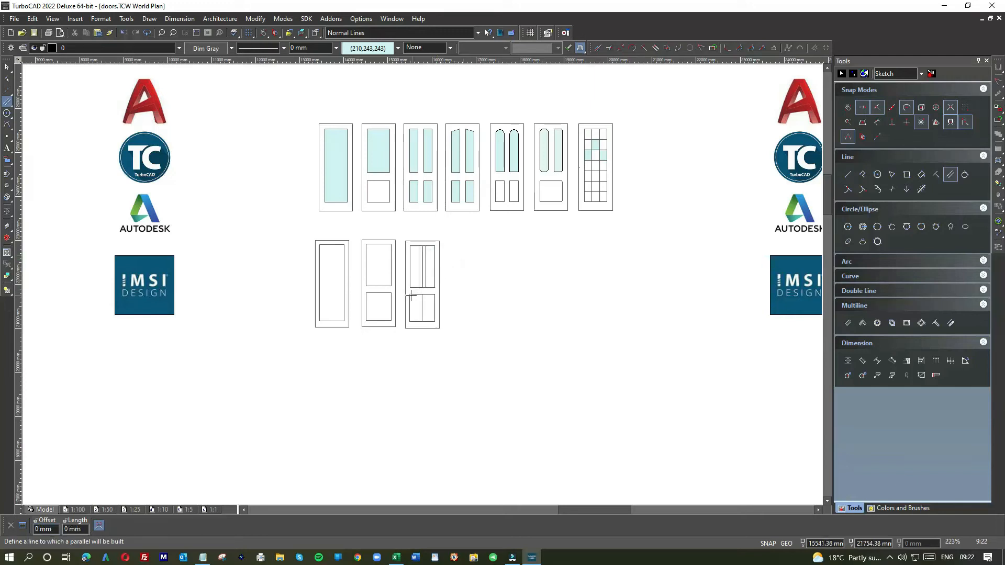
- Draw parallel lines offset 75 mm to either side of the centre line in the third door's lower panel
{"action": "scroll", "coordinate": [418, 296], "scroll_direction": "up", "scroll_amount": 5}
{"action": "left_click", "coordinate": [468, 296]}
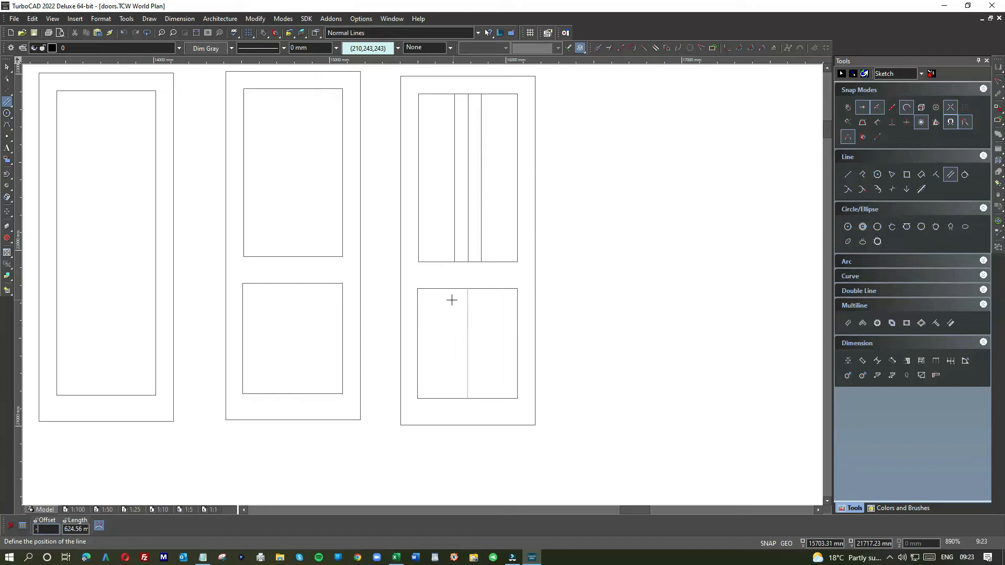
{"action": "left_click", "coordinate": [454, 301]}
{"action": "left_click", "coordinate": [467, 297]}
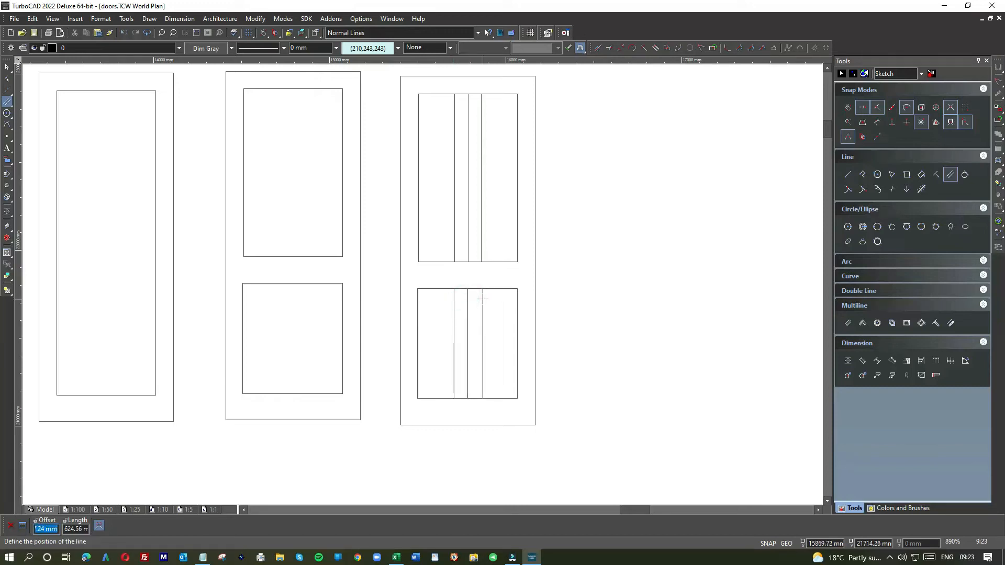
{"action": "left_click", "coordinate": [480, 296]}
- Delete the original vertical centre lines from the third door's upper and lower panels
{"action": "left_click", "coordinate": [7, 67]}
{"action": "left_click", "coordinate": [467, 156]}
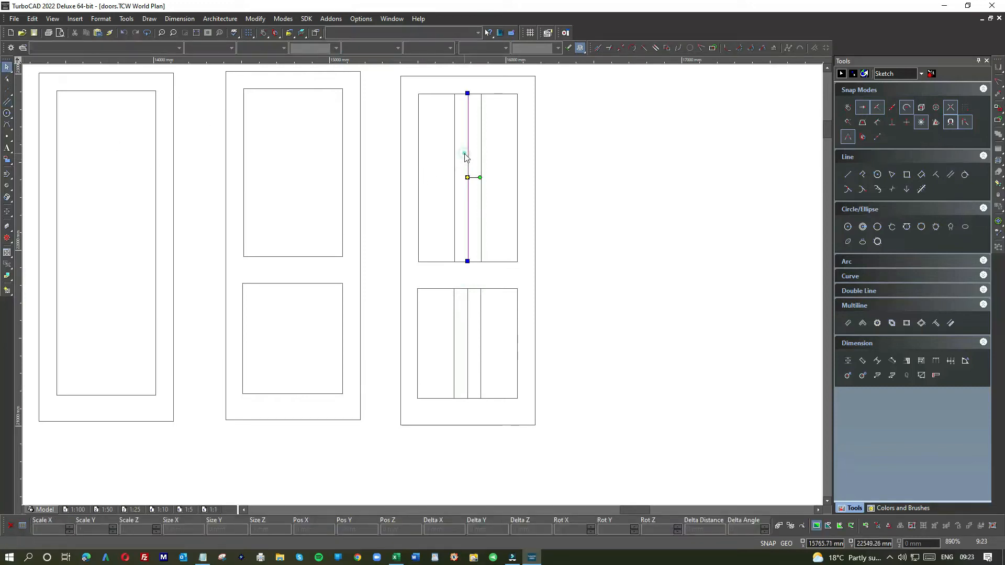
{"action": "key", "text": "Delete"}
{"action": "left_click", "coordinate": [467, 295]}
{"action": "key", "text": "Delete"}
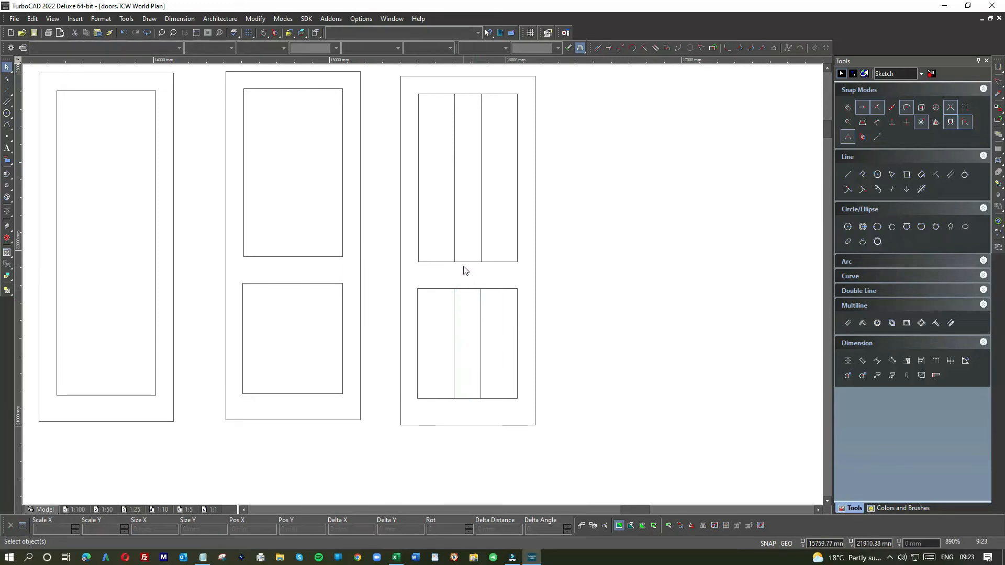
- Shorten the upper panel's top line to span only the left section, and draw a matching top line across the right section
{"action": "scroll", "coordinate": [471, 99], "scroll_direction": "up", "scroll_amount": 4}
{"action": "left_click", "coordinate": [428, 277]}
{"action": "left_click", "coordinate": [530, 278]}
{"action": "left_click", "coordinate": [623, 276]}
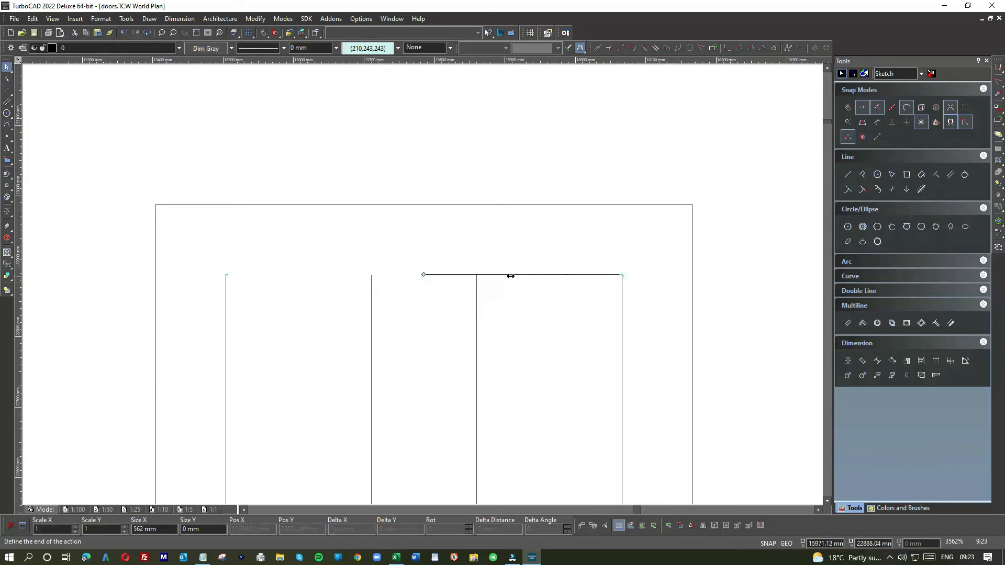
{"action": "left_click", "coordinate": [376, 276]}
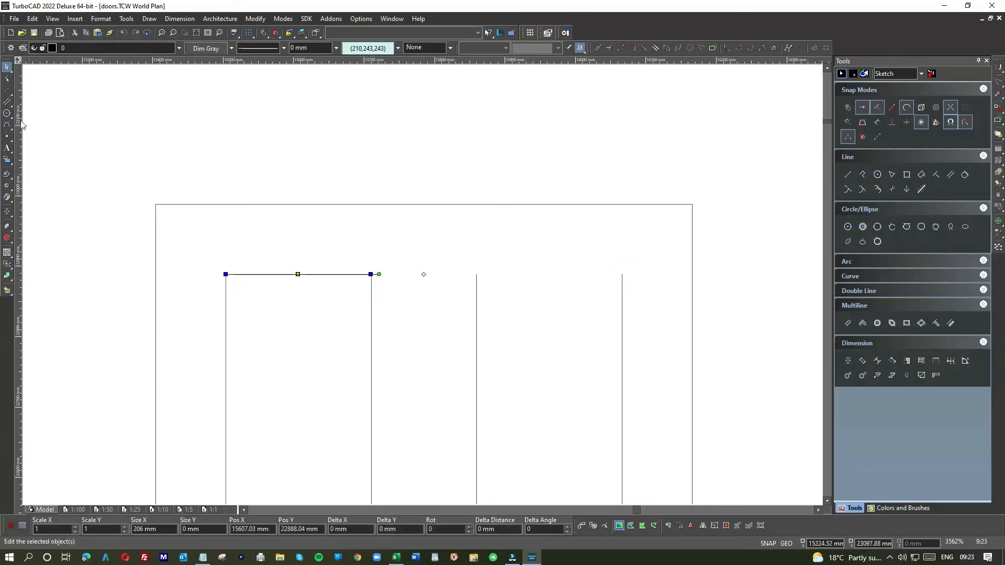
{"action": "left_click", "coordinate": [848, 175]}
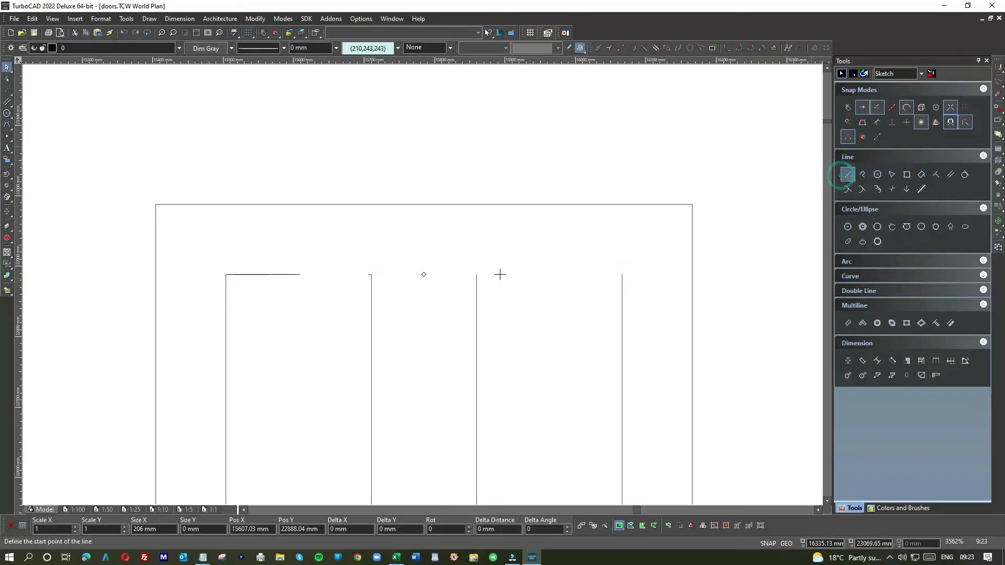
{"action": "left_click", "coordinate": [477, 275]}
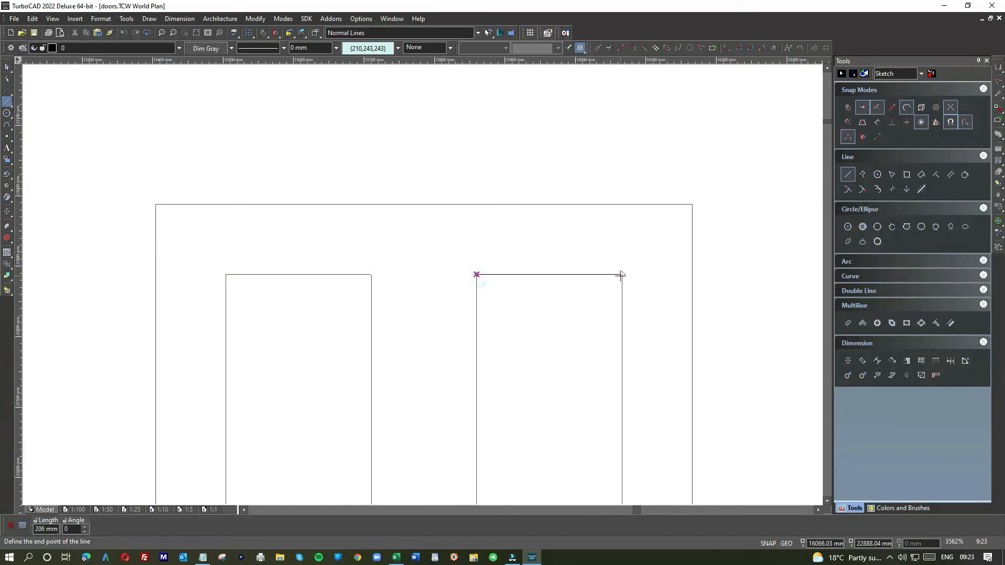
{"action": "left_click", "coordinate": [621, 275]}
- Shorten the upper panel's bottom line to span only the right section, and draw a matching bottom line across the left section
{"action": "scroll", "coordinate": [552, 346], "scroll_direction": "down", "scroll_amount": 5}
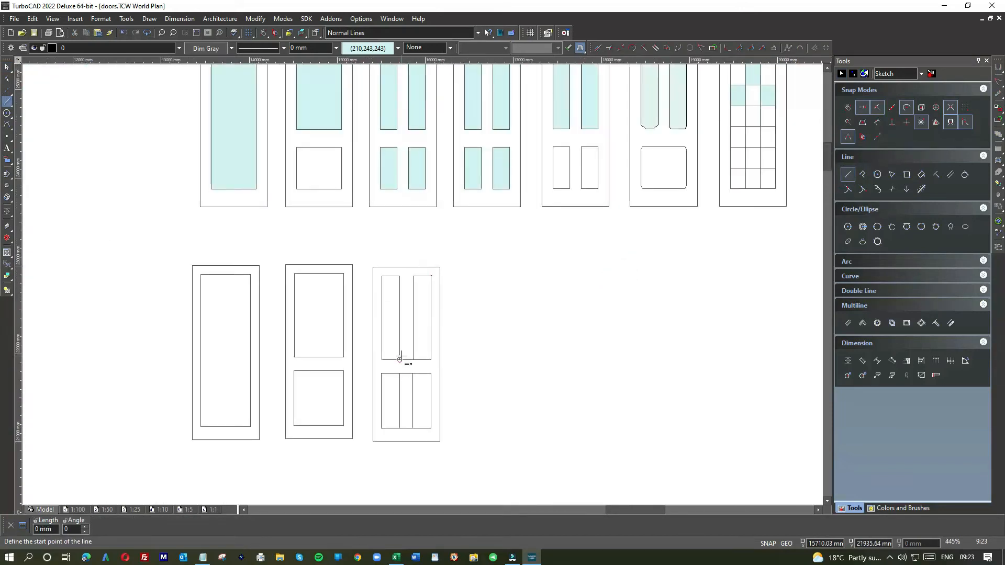
{"action": "right_click", "coordinate": [399, 359]}
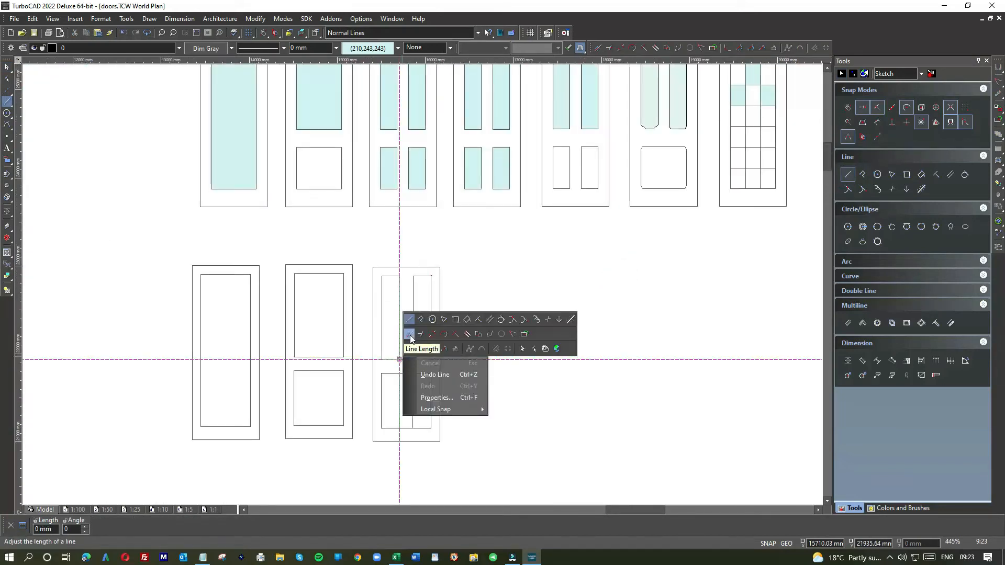
{"action": "left_click", "coordinate": [409, 334]}
{"action": "left_click", "coordinate": [405, 359]}
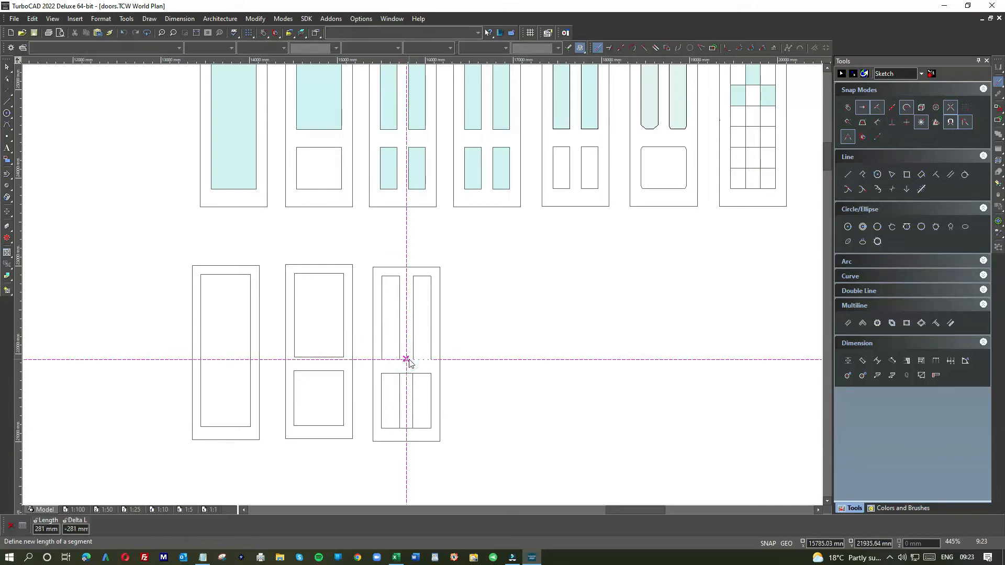
{"action": "scroll", "coordinate": [407, 361], "scroll_direction": "up", "scroll_amount": 5}
{"action": "left_click", "coordinate": [456, 291]}
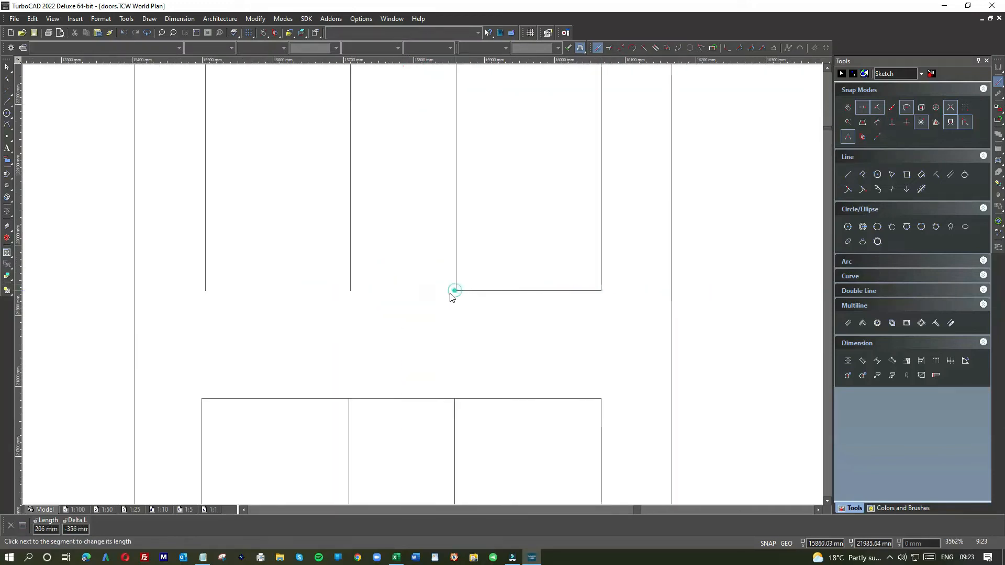
{"action": "left_click", "coordinate": [7, 103]}
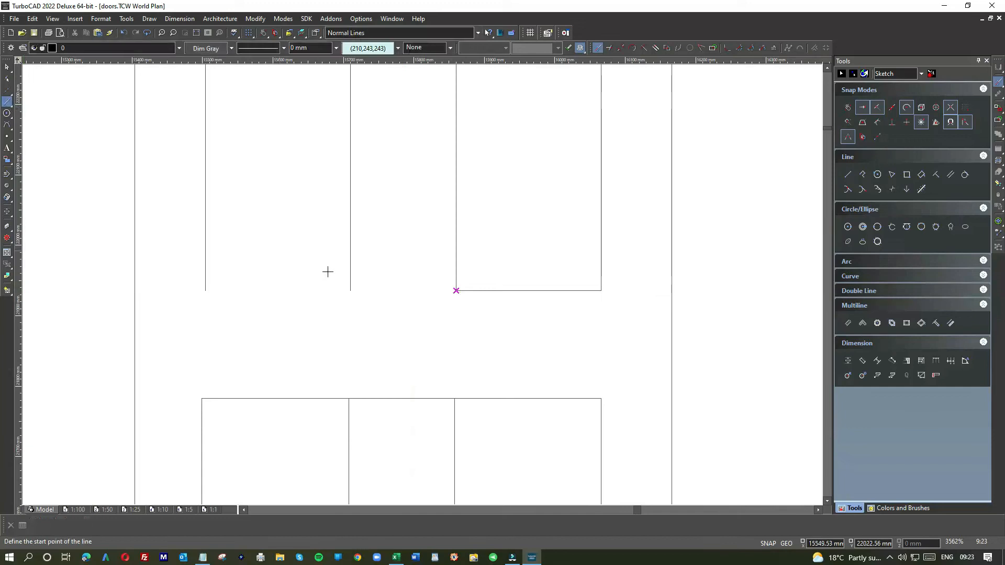
{"action": "left_click", "coordinate": [348, 289]}
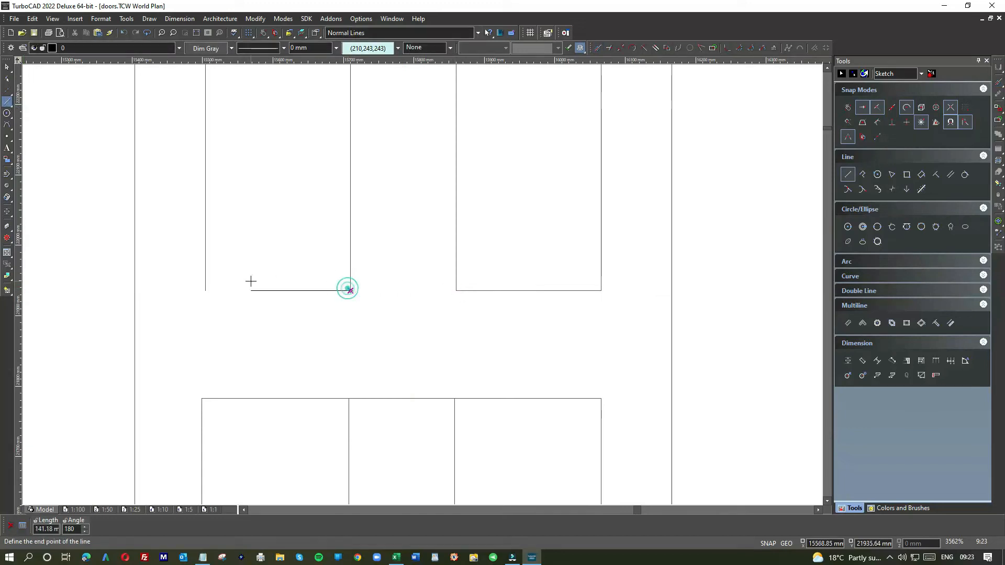
{"action": "left_click", "coordinate": [205, 288]}
- Shorten the lower panel's top line to span only the right section, and draw a matching top line across the left section
{"action": "scroll", "coordinate": [422, 285], "scroll_direction": "down", "scroll_amount": 2}
{"action": "scroll", "coordinate": [422, 284], "scroll_direction": "down", "scroll_amount": 1}
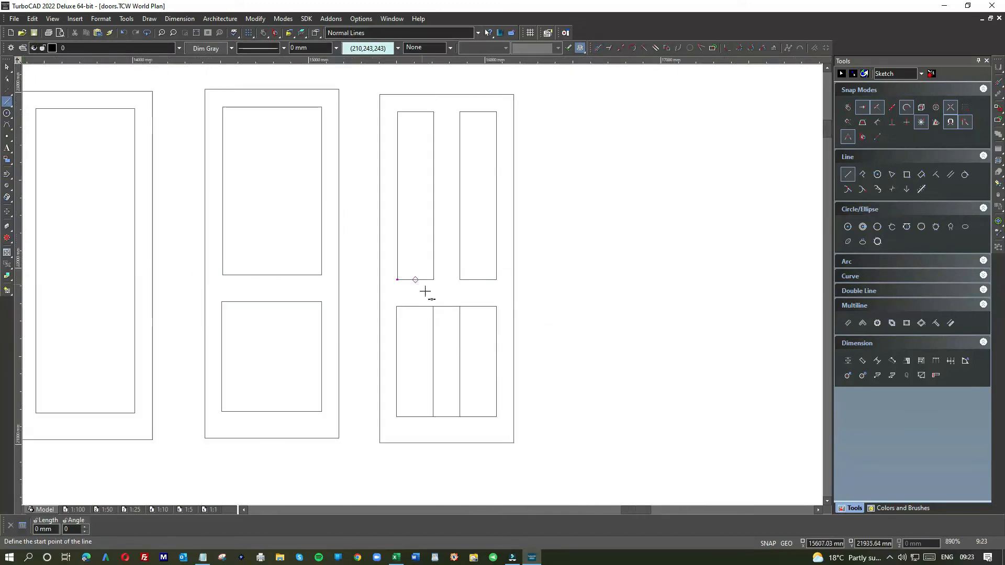
{"action": "scroll", "coordinate": [432, 309], "scroll_direction": "up", "scroll_amount": 2}
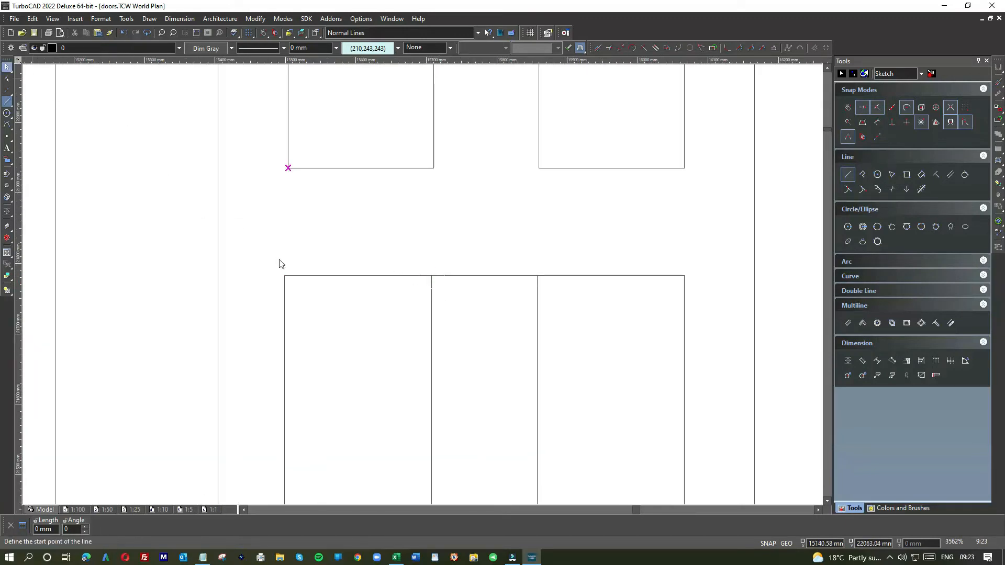
{"action": "key", "text": "Escape"}
{"action": "left_click", "coordinate": [324, 276]}
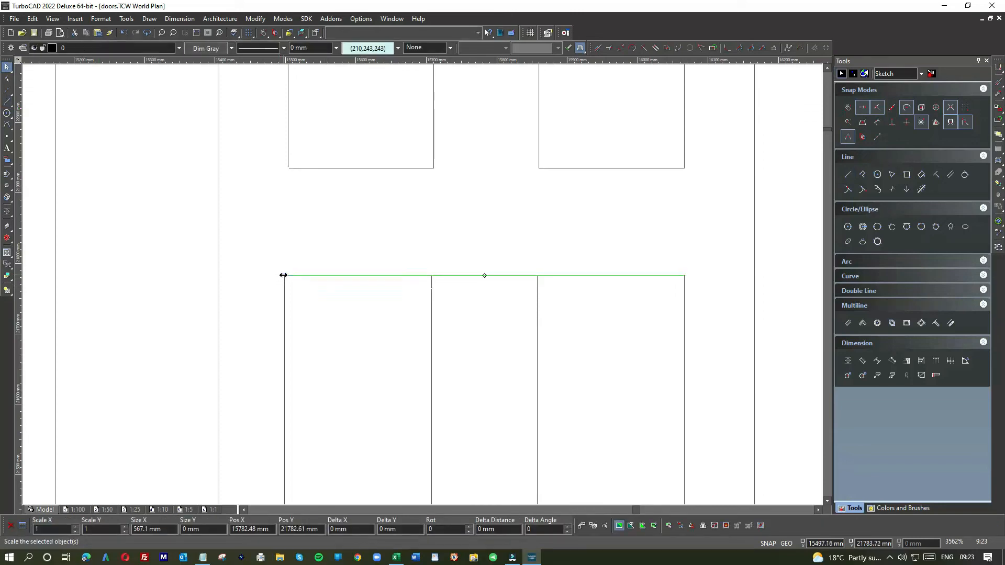
{"action": "left_click", "coordinate": [284, 275]}
{"action": "left_click", "coordinate": [538, 275]}
{"action": "right_click", "coordinate": [485, 240]}
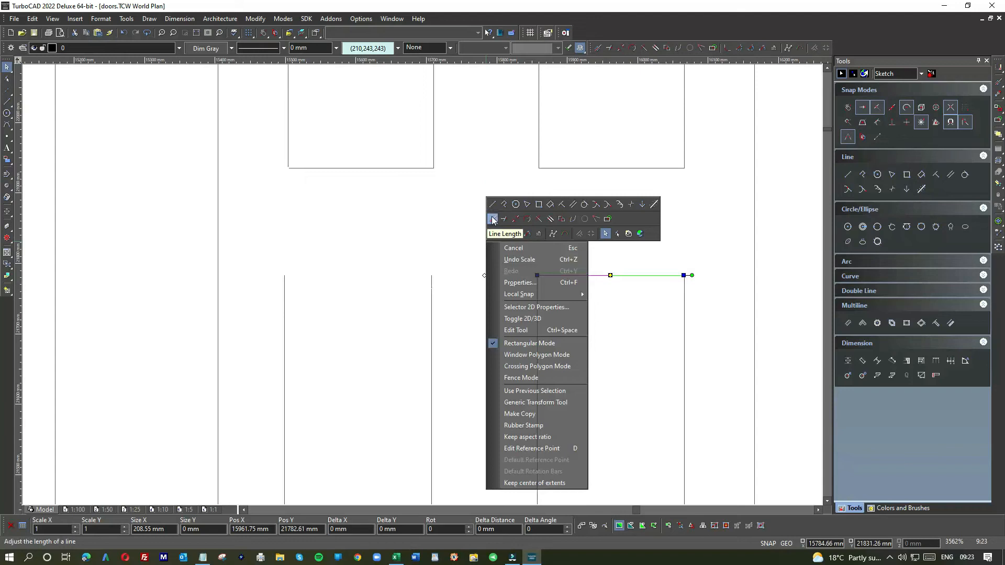
{"action": "left_click", "coordinate": [492, 220]}
{"action": "left_click", "coordinate": [432, 276]}
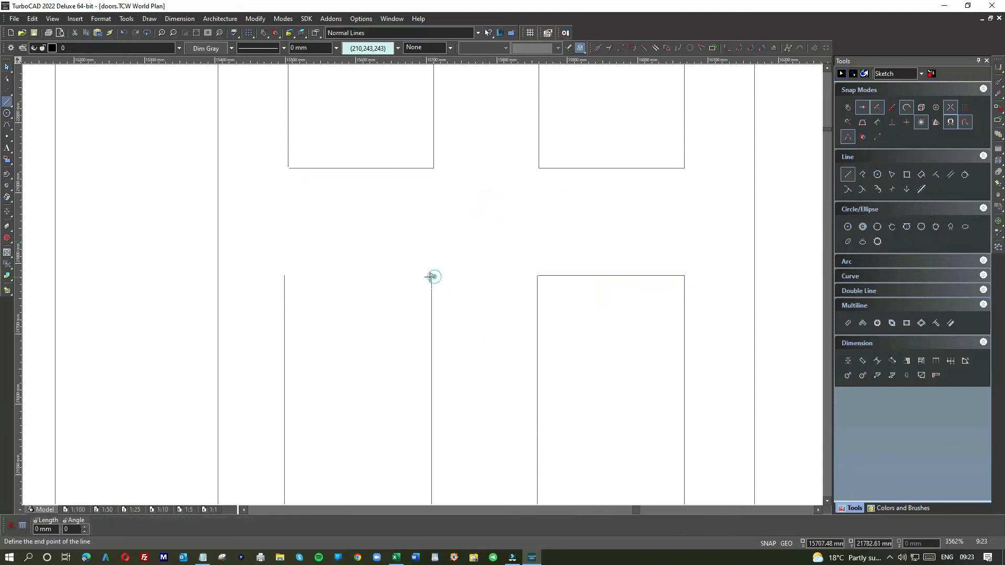
{"action": "left_click", "coordinate": [285, 275]}
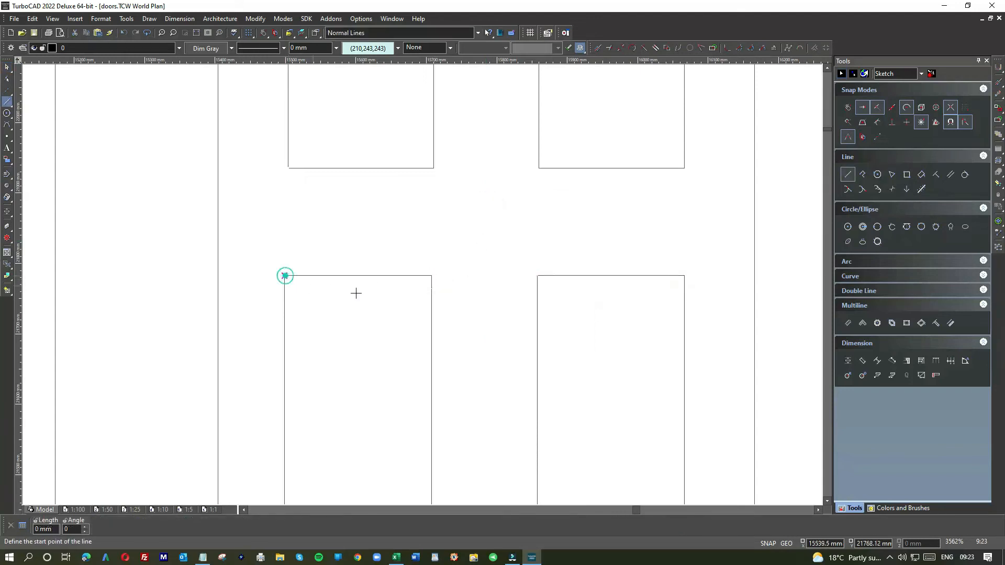
{"action": "right_click", "coordinate": [555, 238]}
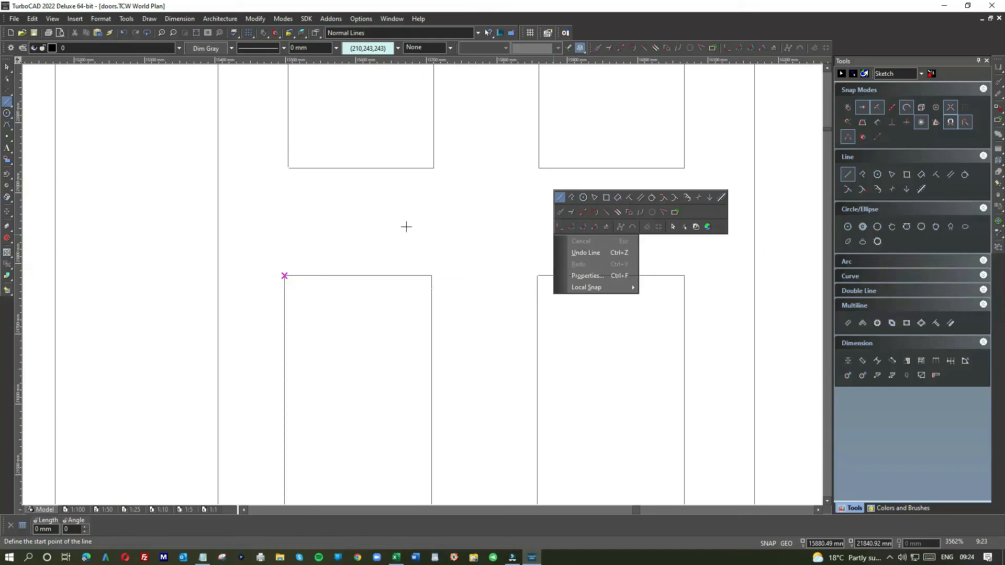
{"action": "key", "text": "Escape"}
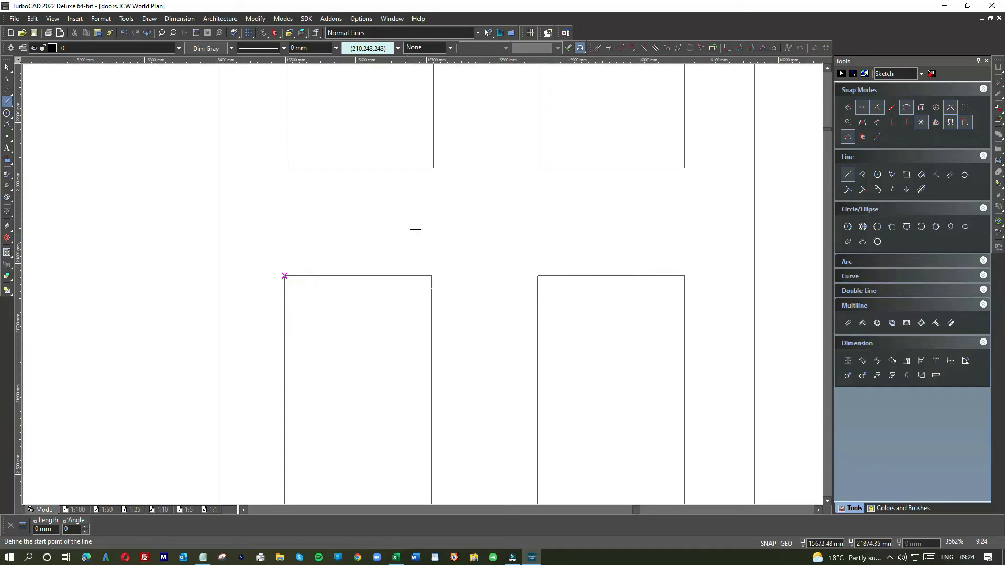
- Shorten the lower panel's bottom line to span only the right section, and draw a matching bottom line across the left section
{"action": "scroll", "coordinate": [416, 229], "scroll_direction": "down", "scroll_amount": 5}
{"action": "scroll", "coordinate": [427, 401], "scroll_direction": "up", "scroll_amount": 2}
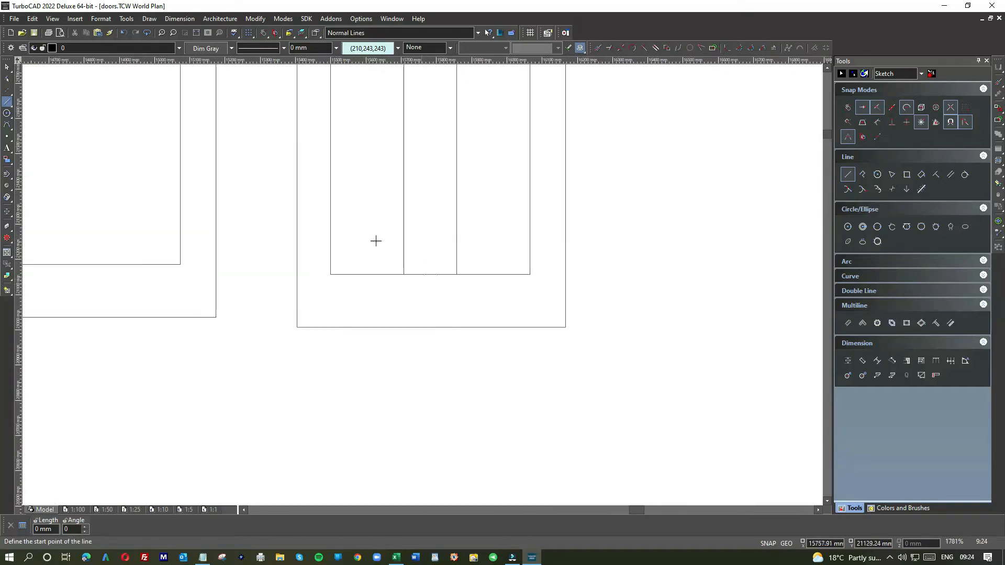
{"action": "key", "text": "Escape"}
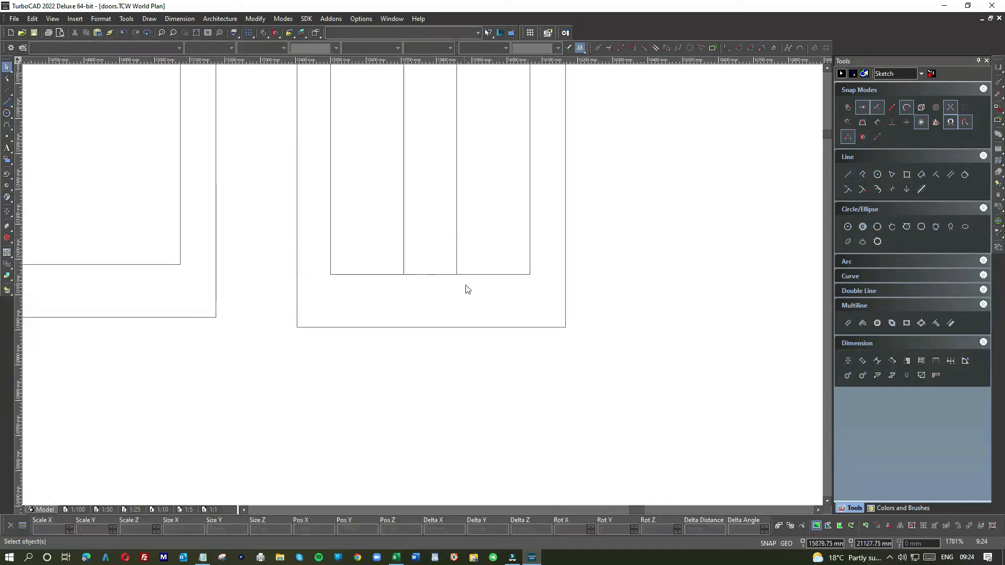
{"action": "left_click", "coordinate": [425, 274]}
{"action": "left_click", "coordinate": [430, 273]}
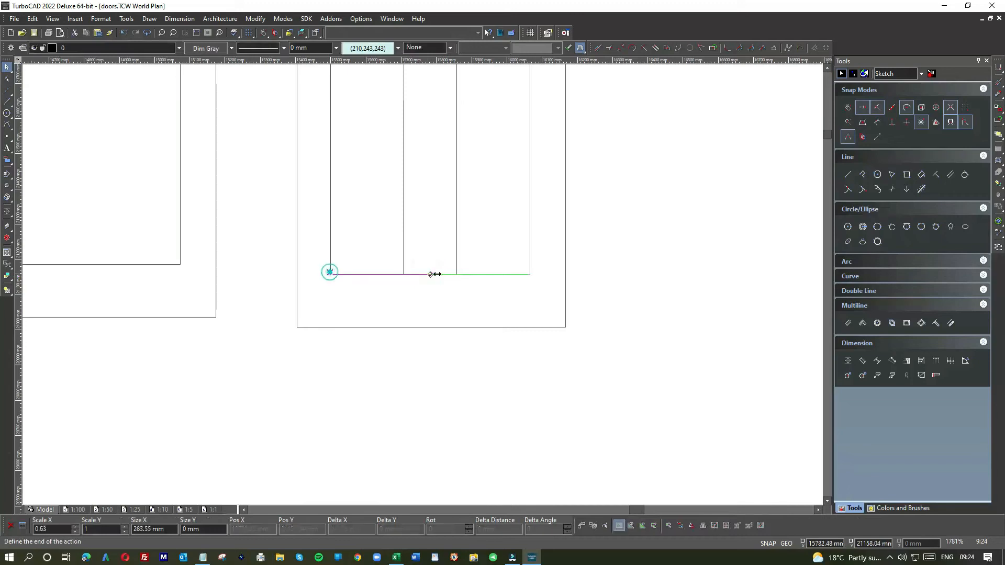
{"action": "left_click", "coordinate": [452, 273]}
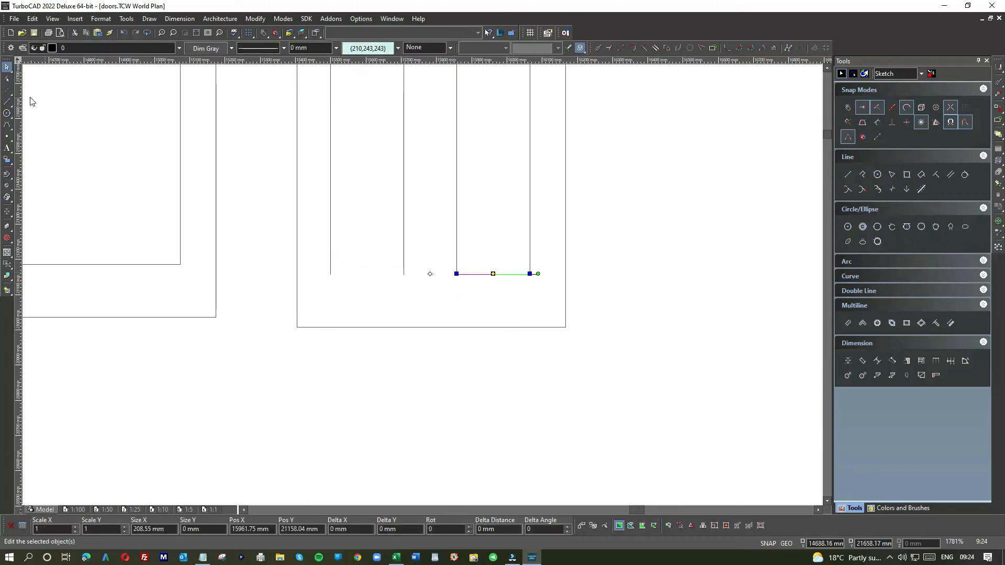
{"action": "left_click", "coordinate": [7, 102]}
{"action": "left_click", "coordinate": [403, 274]}
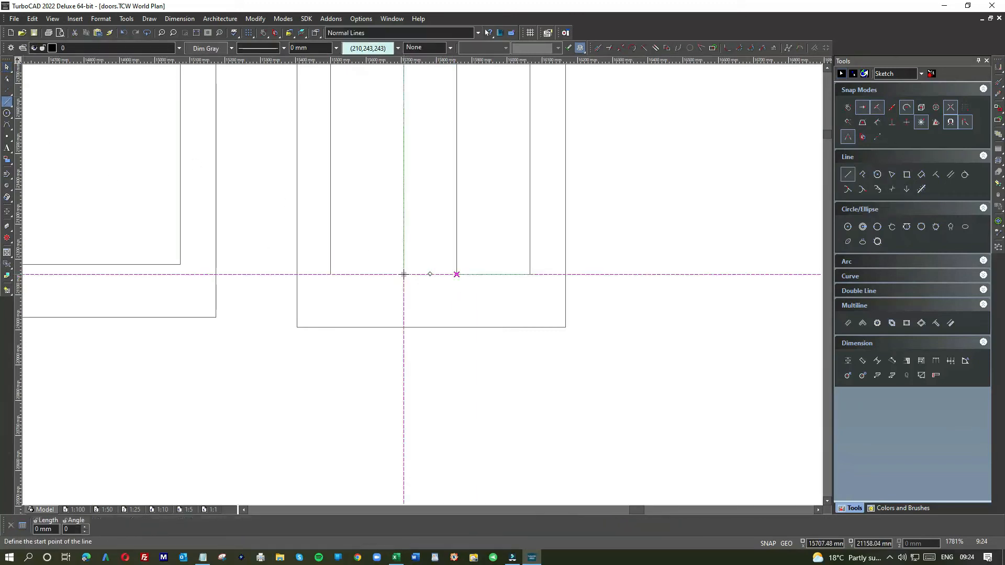
{"action": "left_click", "coordinate": [329, 274]}
- Copy the four-panel door in the lower row and place the copy beside it as the fourth door
{"action": "scroll", "coordinate": [422, 282], "scroll_direction": "down", "scroll_amount": 5}
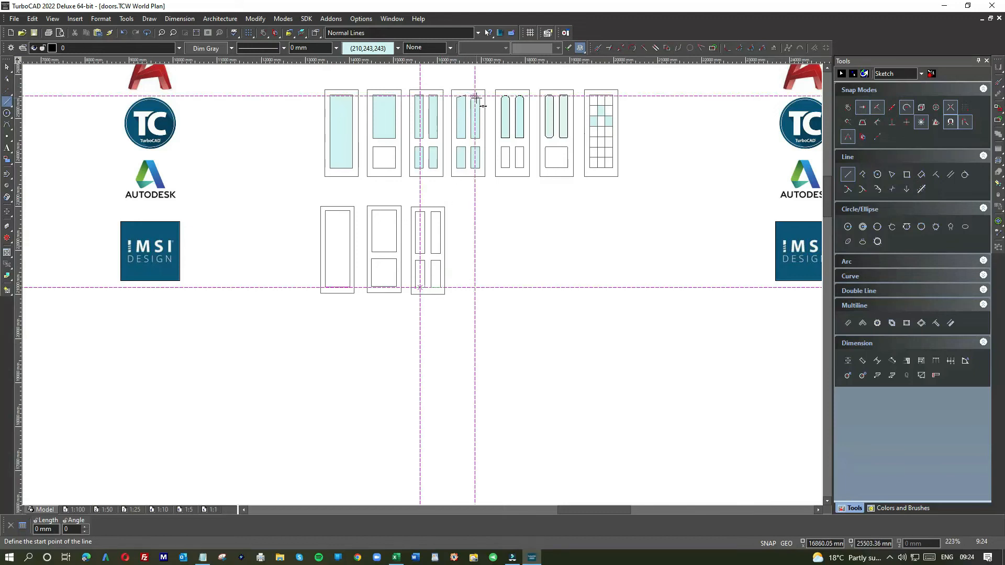
{"action": "left_click", "coordinate": [7, 66]}
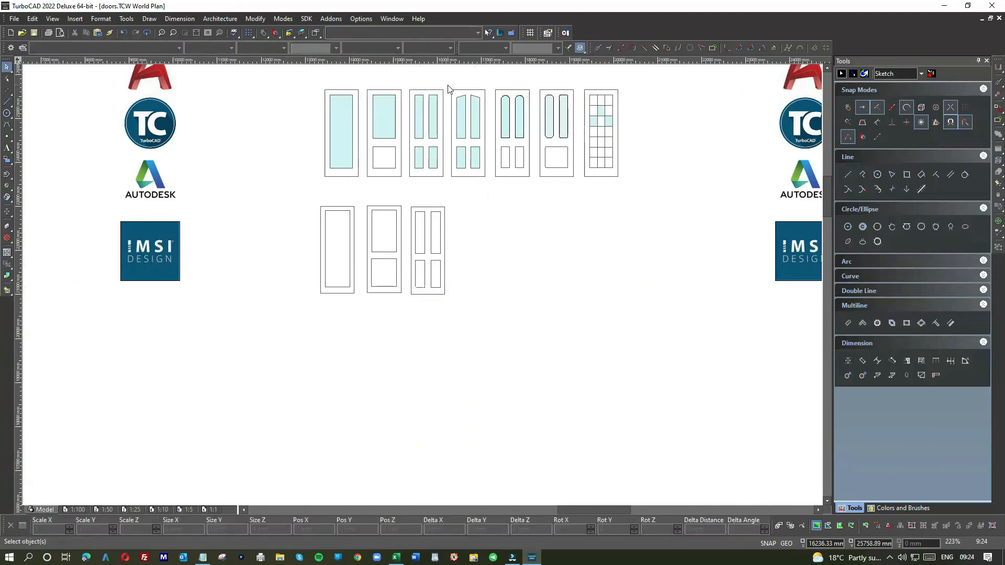
{"action": "left_click_drag", "start_coordinate": [404, 202], "coordinate": [454, 307]}
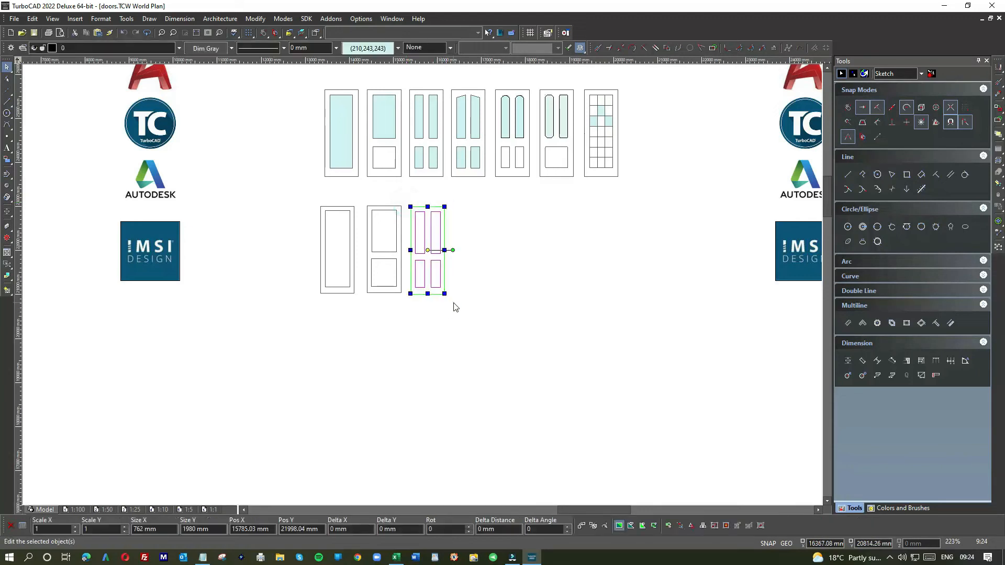
{"action": "left_click", "coordinate": [469, 239]}
{"action": "key", "text": "ctrl+v"}
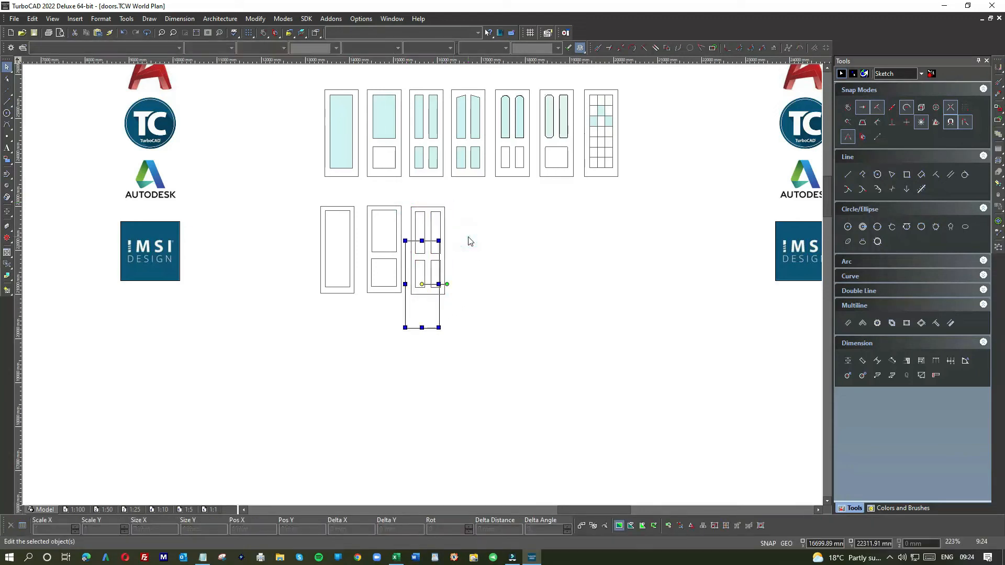
{"action": "left_click_drag", "start_coordinate": [419, 260], "coordinate": [462, 221]}
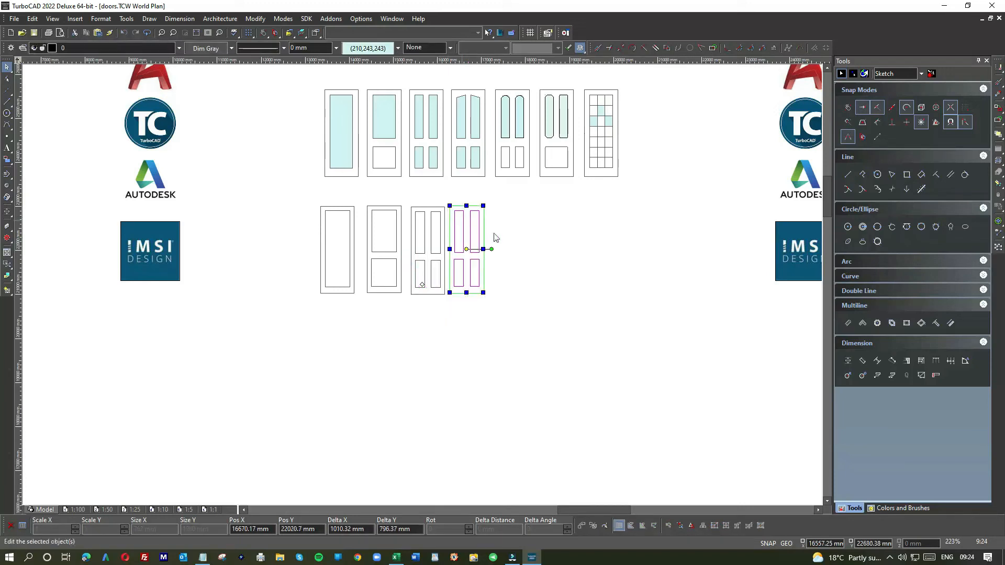
{"action": "left_click", "coordinate": [504, 235]}
- Try a parallel line at a -100 mm offset from the fourth door's upper-left panel top line, and undo it
{"action": "scroll", "coordinate": [504, 234], "scroll_direction": "up", "scroll_amount": 2}
{"action": "scroll", "coordinate": [424, 289], "scroll_direction": "up", "scroll_amount": 1}
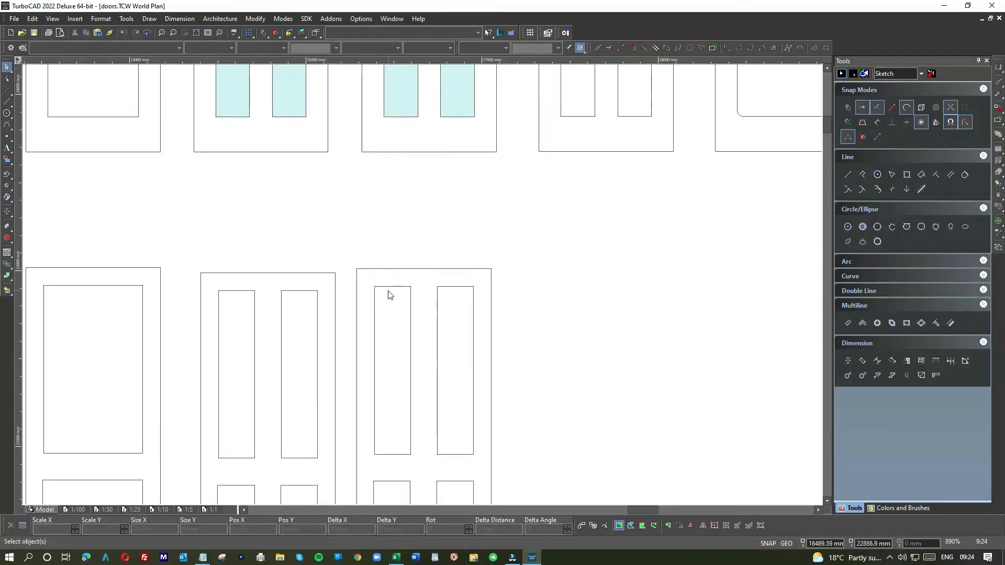
{"action": "left_click", "coordinate": [7, 101]}
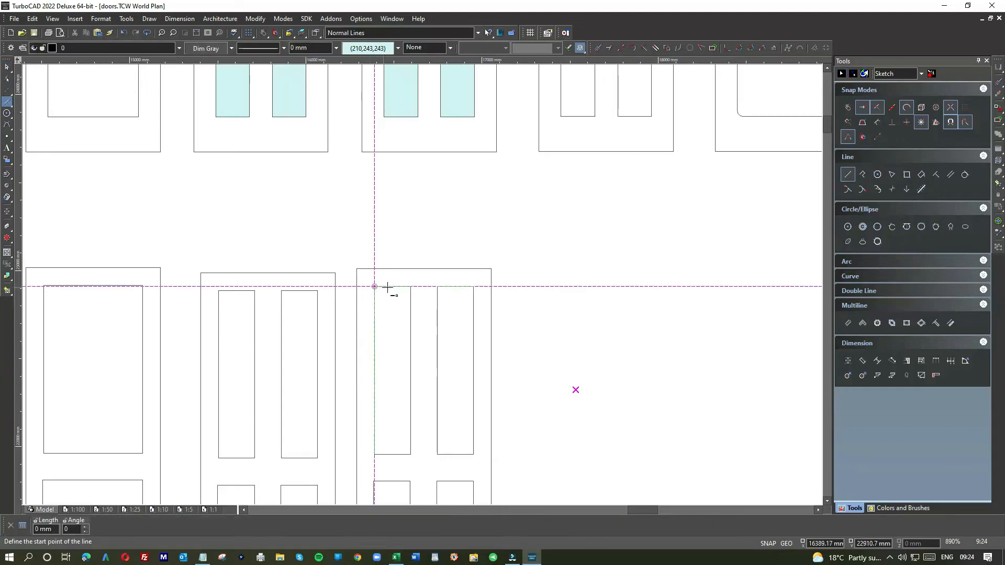
{"action": "left_click", "coordinate": [951, 174]}
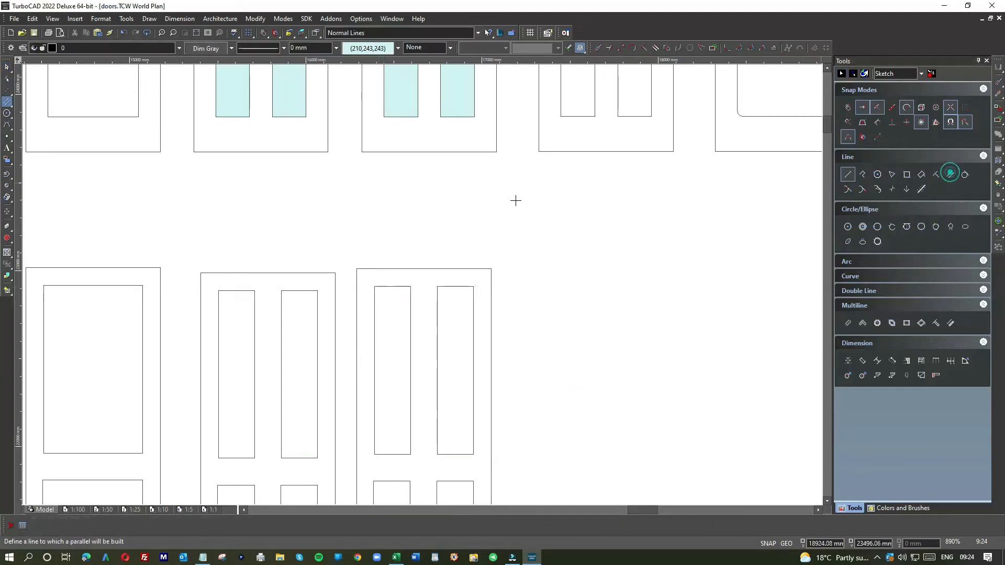
{"action": "left_click", "coordinate": [394, 286]}
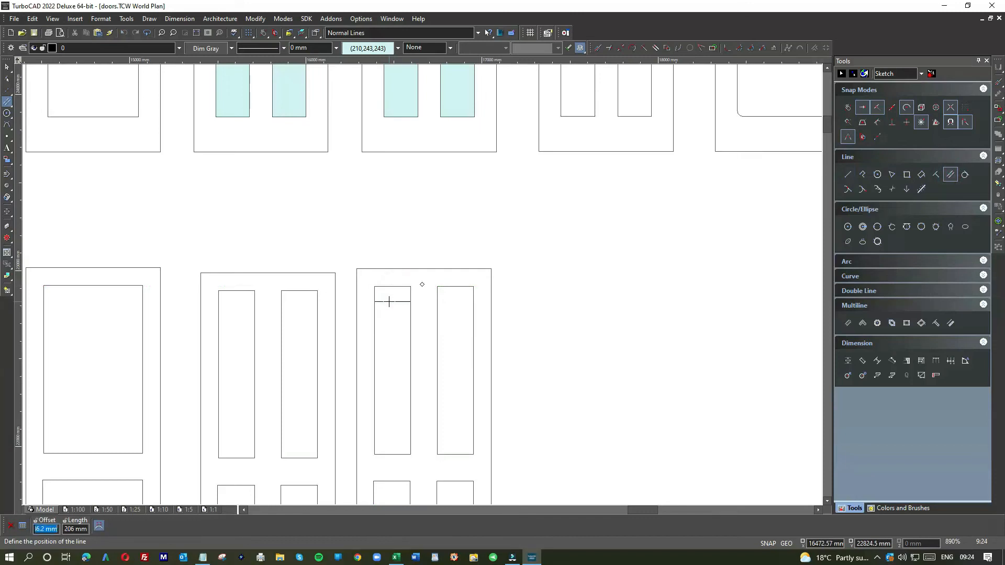
{"action": "type", "text": "-"}
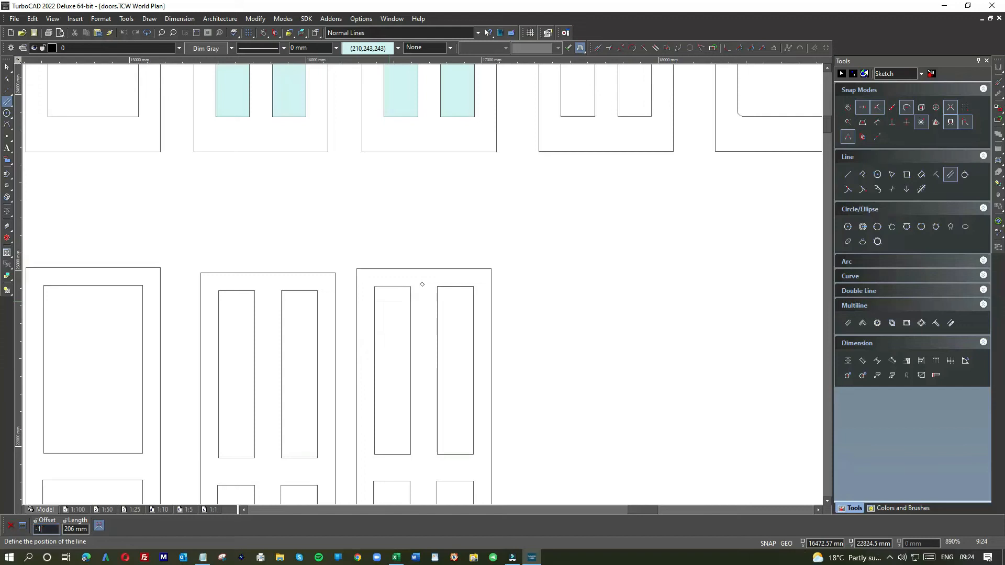
{"action": "type", "text": "100"}
{"action": "key", "text": "Return"}
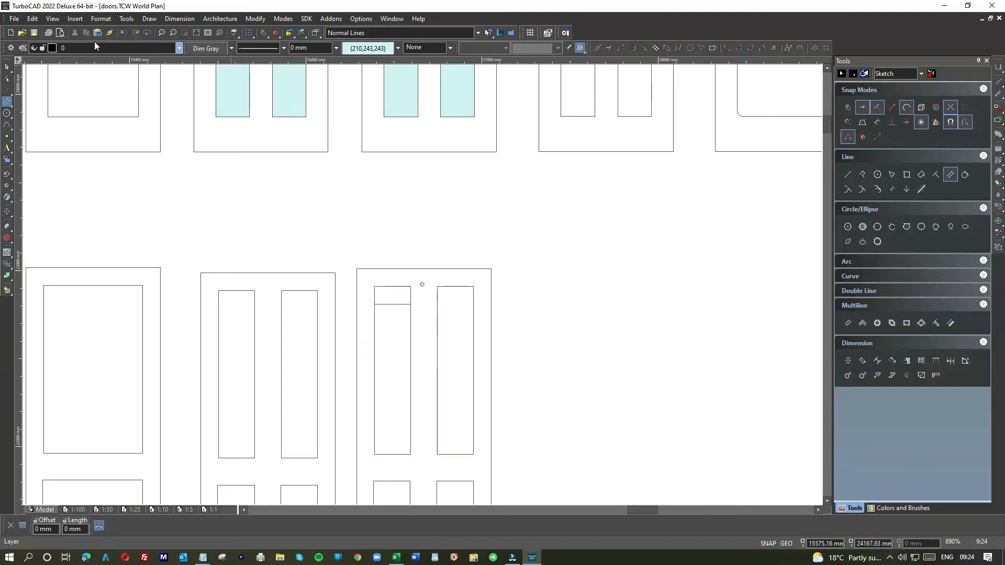
{"action": "left_click", "coordinate": [124, 32]}
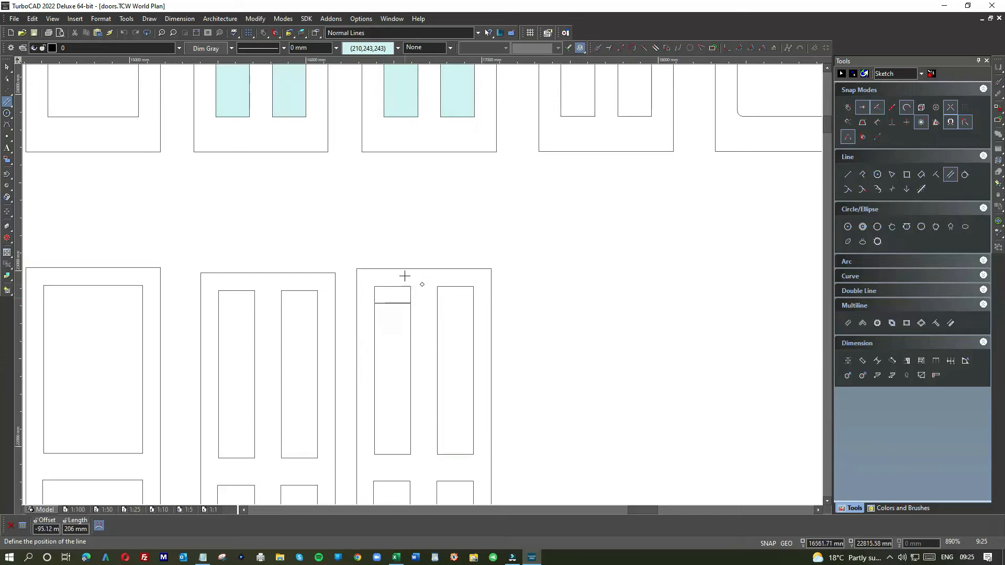
- Create parallel lines below the top lines of the fourth door's two upper panels, using a -50 mm offset
{"action": "left_click", "coordinate": [409, 220]}
{"action": "left_click", "coordinate": [388, 285]}
{"action": "type", "text": "-50"}
{"action": "key", "text": "Return"}
{"action": "left_click", "coordinate": [449, 284]}
{"action": "type", "text": "-"}
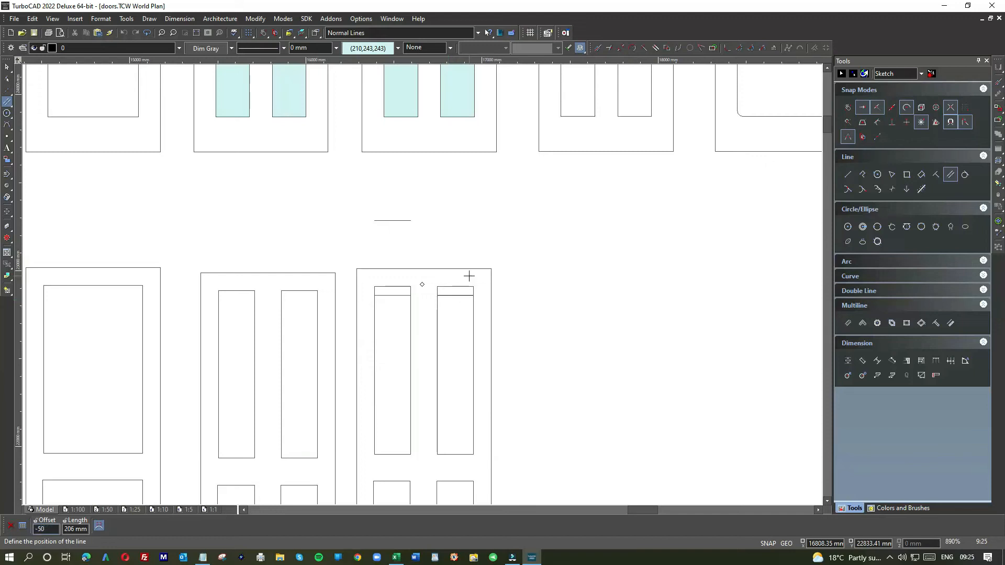
{"action": "type", "text": "50"}
{"action": "key", "text": "Return"}
- Delete the stray line above the fourth door and the original top lines of its two upper panels
{"action": "left_click", "coordinate": [7, 67]}
{"action": "left_click", "coordinate": [405, 222]}
{"action": "key", "text": "Delete"}
{"action": "scroll", "coordinate": [448, 286], "scroll_direction": "up", "scroll_amount": 5}
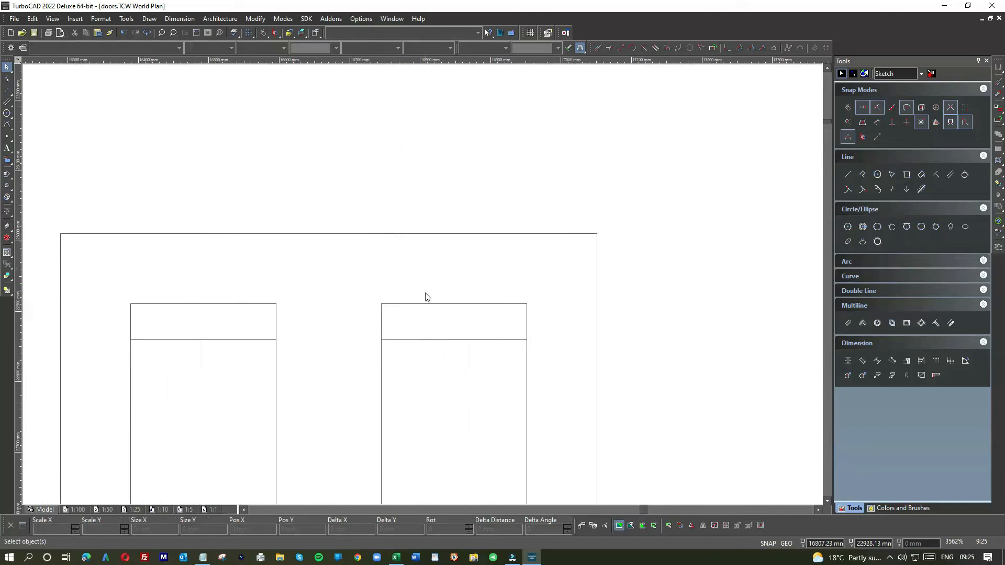
{"action": "left_click", "coordinate": [440, 305]}
{"action": "key", "text": "Delete"}
{"action": "left_click", "coordinate": [220, 304]}
{"action": "key", "text": "Delete"}
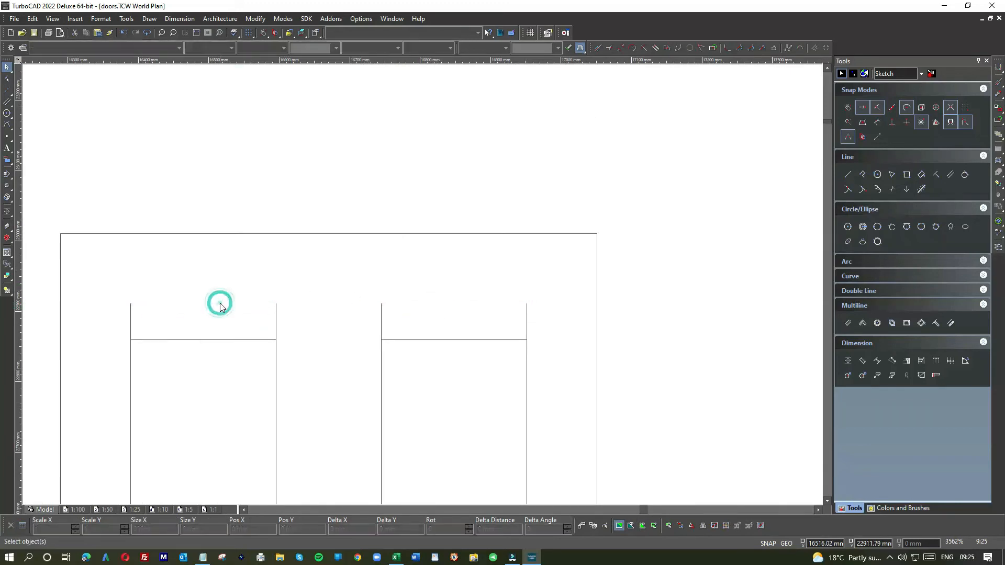
- Shorten the outer side lines of both upper panels down to the ends of the offset lines
{"action": "left_click", "coordinate": [130, 314]}
{"action": "left_click", "coordinate": [131, 303]}
{"action": "left_click", "coordinate": [130, 341]}
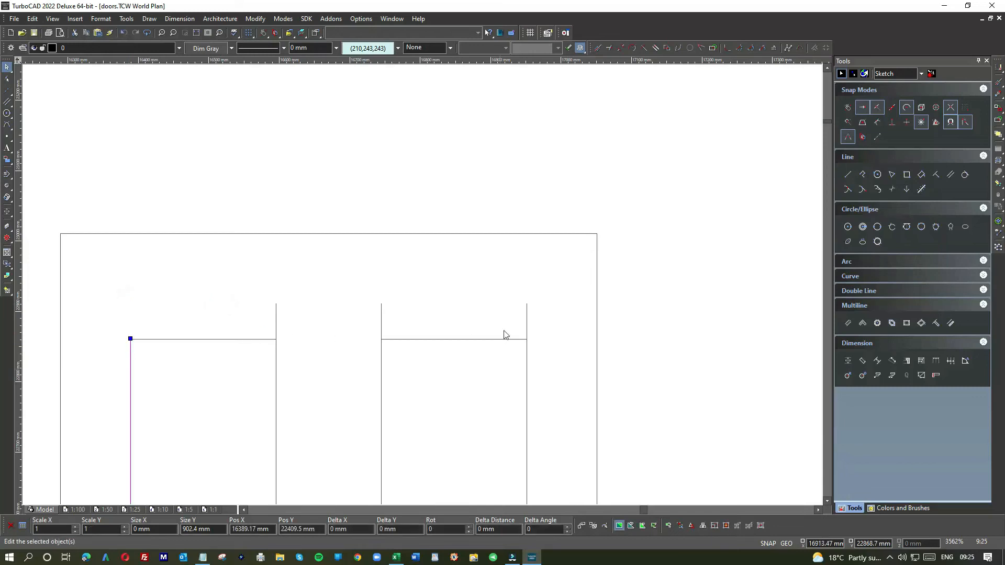
{"action": "left_click", "coordinate": [526, 313]}
{"action": "left_click", "coordinate": [527, 304]}
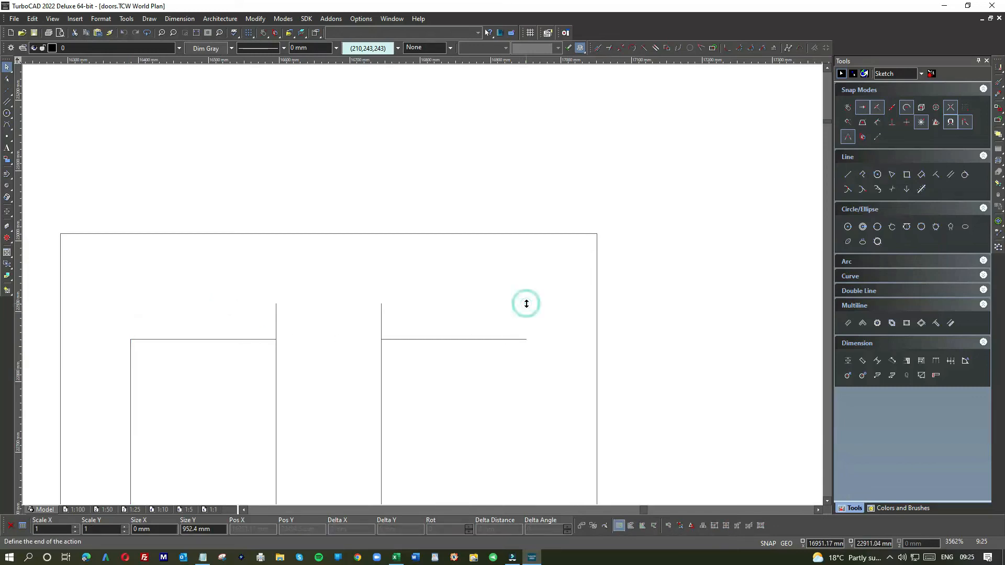
{"action": "left_click", "coordinate": [521, 340]}
- Delete the two horizontal offset lines, leaving the upper panels open at the top
{"action": "left_click", "coordinate": [425, 339]}
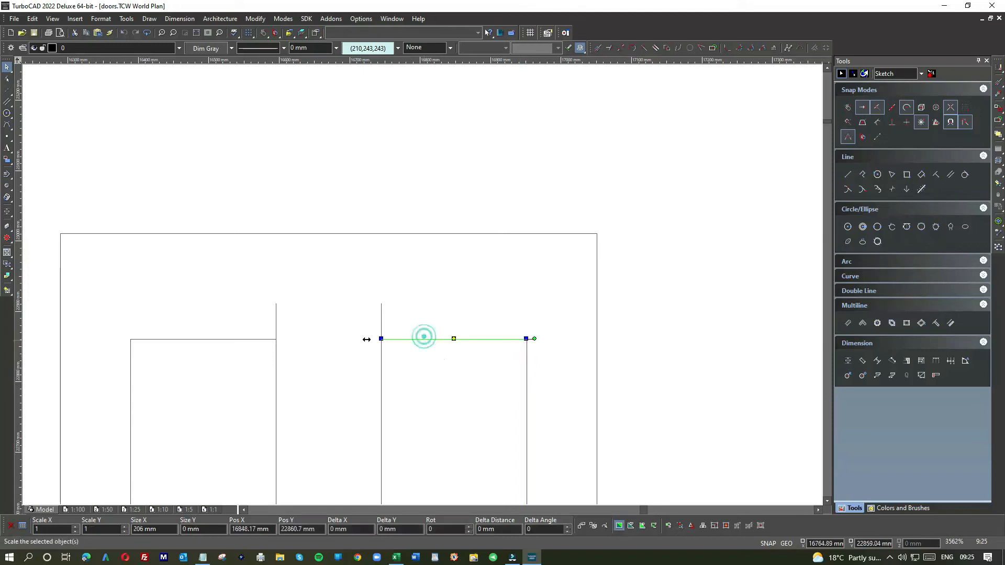
{"action": "key", "text": "Delete"}
{"action": "left_click", "coordinate": [234, 339]}
{"action": "key", "text": "Delete"}
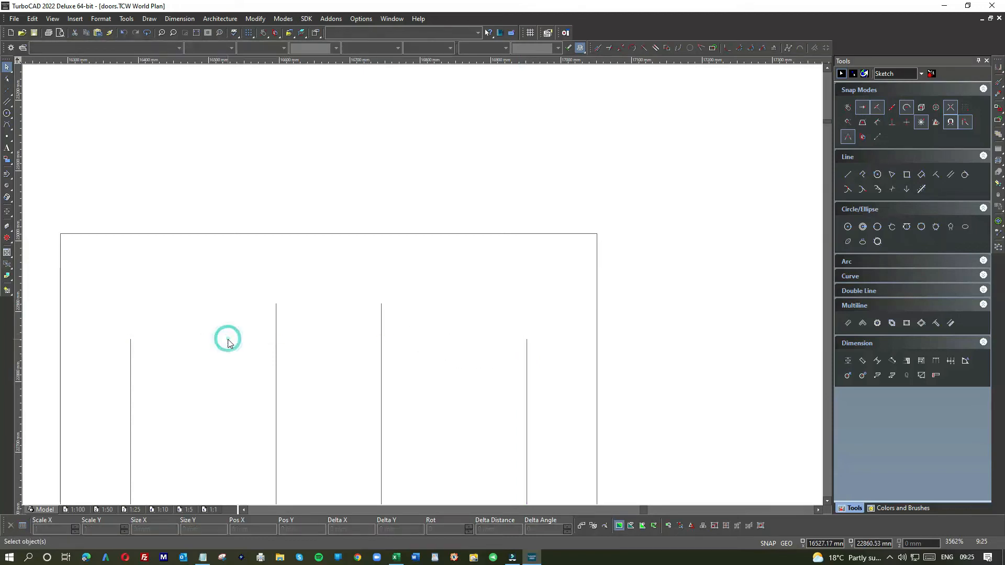
- Draw sloping top lines on both upper panels, joining each shortened outer side to its taller inner side
{"action": "left_click", "coordinate": [847, 175]}
{"action": "left_click", "coordinate": [922, 122]}
{"action": "left_click", "coordinate": [526, 340]}
{"action": "left_click", "coordinate": [381, 304]}
{"action": "left_click", "coordinate": [276, 304]}
{"action": "left_click", "coordinate": [130, 340]}
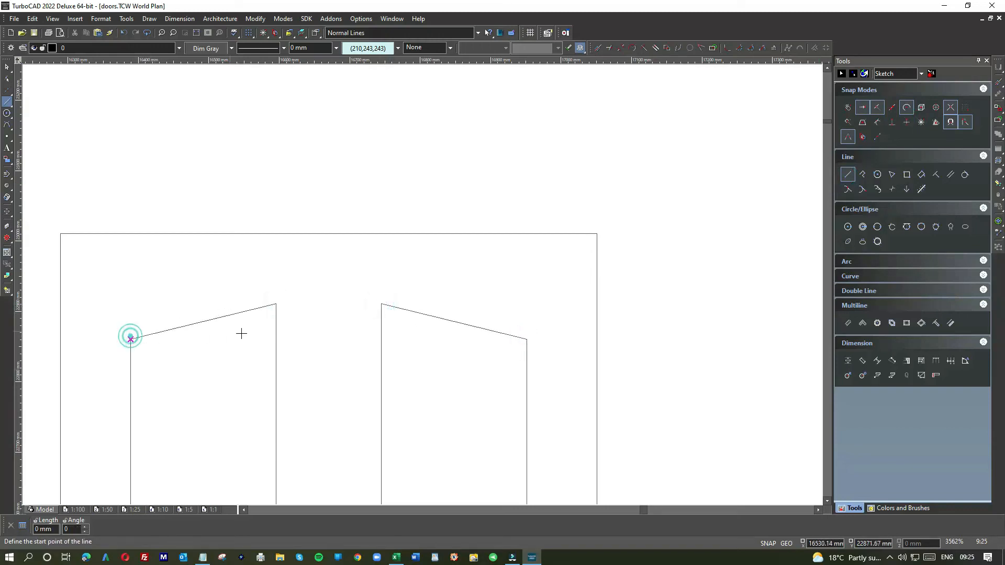
{"action": "scroll", "coordinate": [231, 330], "scroll_direction": "down", "scroll_amount": 3}
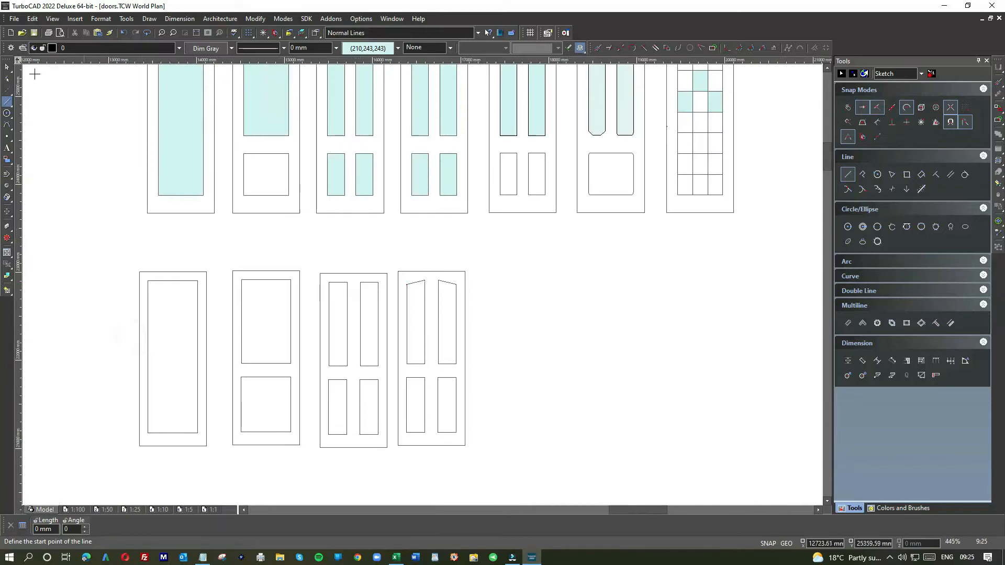
{"action": "scroll", "coordinate": [422, 287], "scroll_direction": "down", "scroll_amount": 1}
{"action": "key", "text": "Escape"}
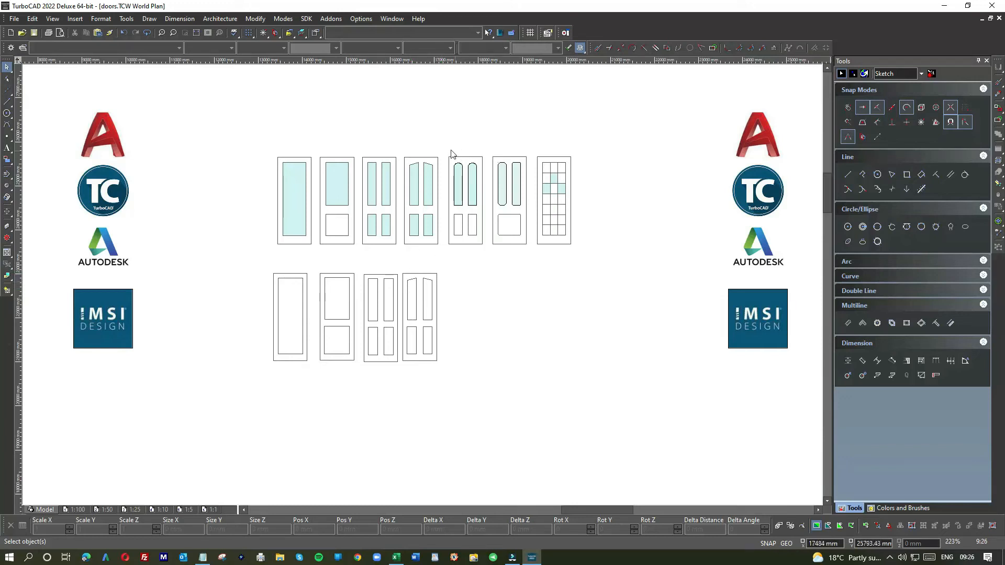
- Copy the example door with two arched glazed panels and place the copy as the fifth door in the lower row
{"action": "left_click_drag", "start_coordinate": [445, 152], "coordinate": [489, 258]}
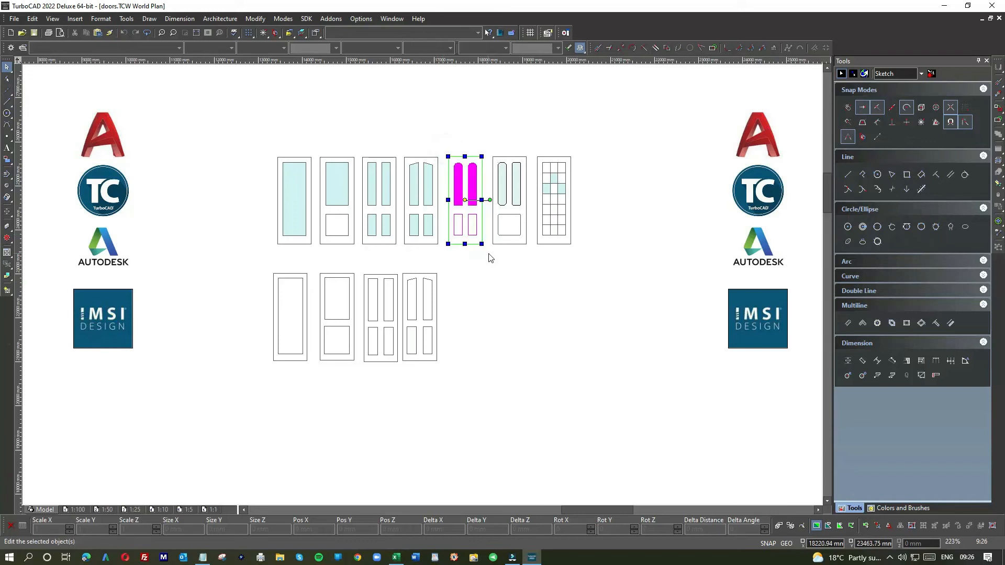
{"action": "left_click", "coordinate": [463, 279]}
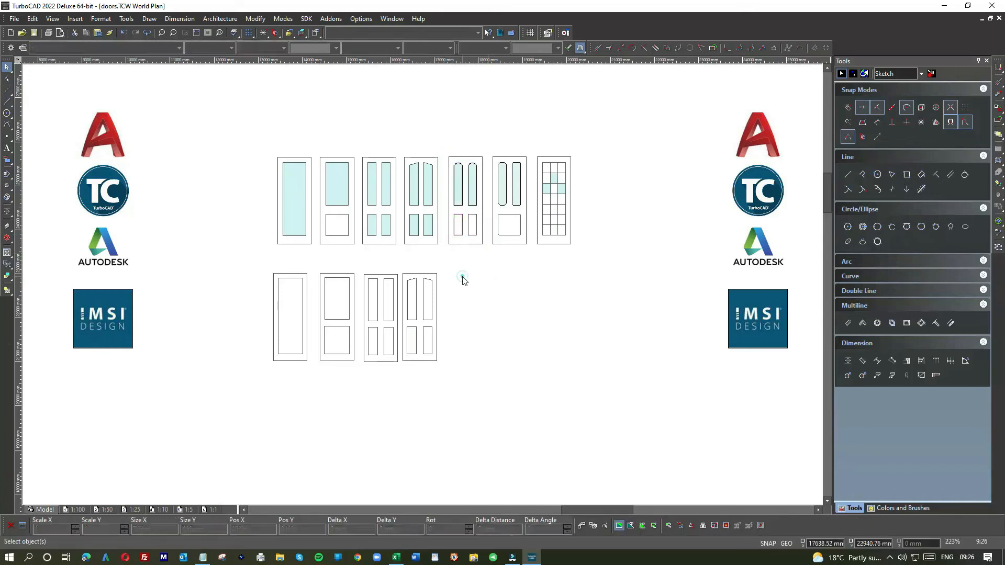
{"action": "key", "text": "ctrl+v"}
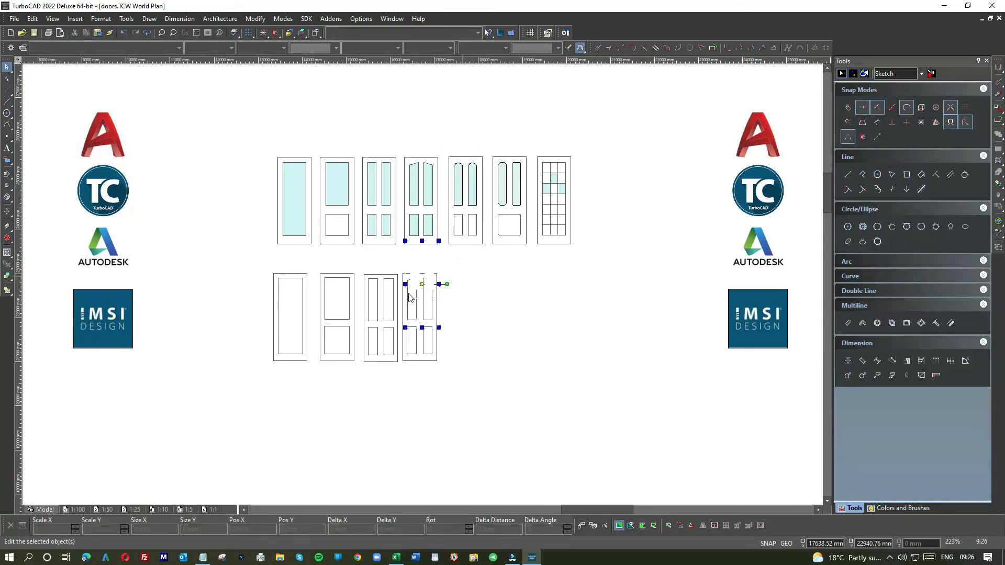
{"action": "left_click_drag", "start_coordinate": [411, 297], "coordinate": [452, 327]}
{"action": "left_click", "coordinate": [511, 297]}
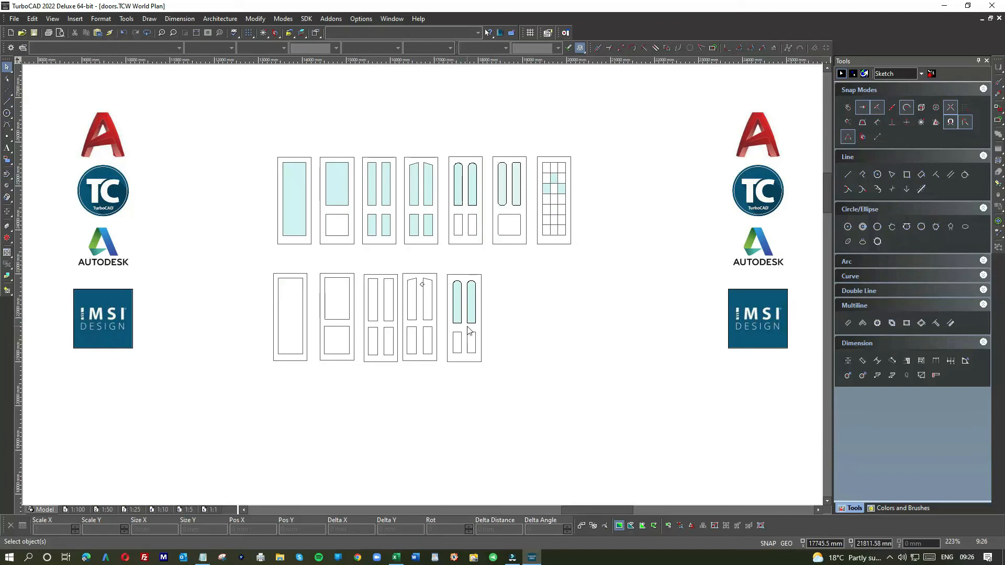
- Delete both arched glazed panels with their fills and outlines from the fifth door, keeping the two lower panels
{"action": "scroll", "coordinate": [461, 296], "scroll_direction": "up", "scroll_amount": 5}
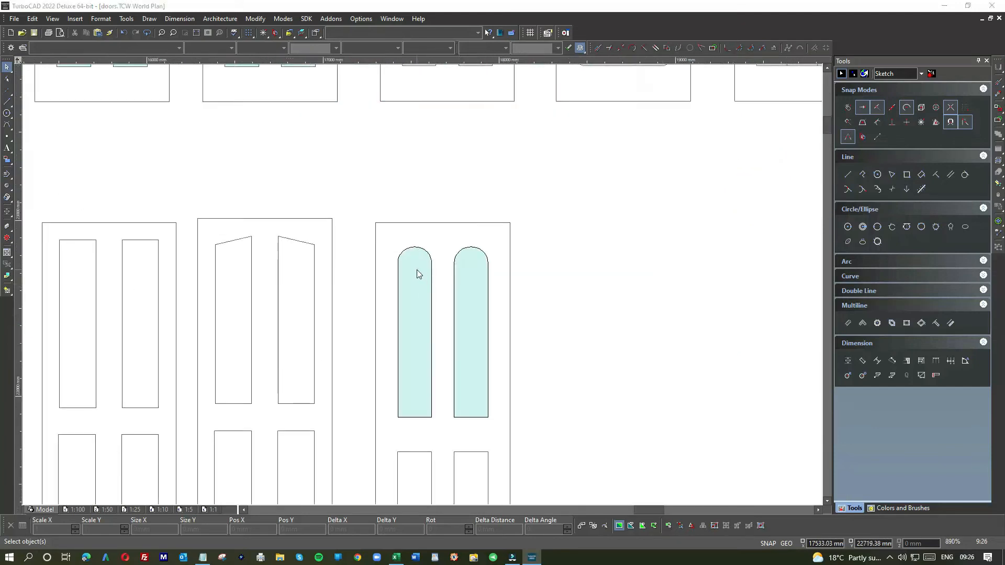
{"action": "left_click", "coordinate": [411, 258]}
{"action": "key", "text": "Delete"}
{"action": "left_click", "coordinate": [476, 249]}
{"action": "left_click", "coordinate": [474, 266]}
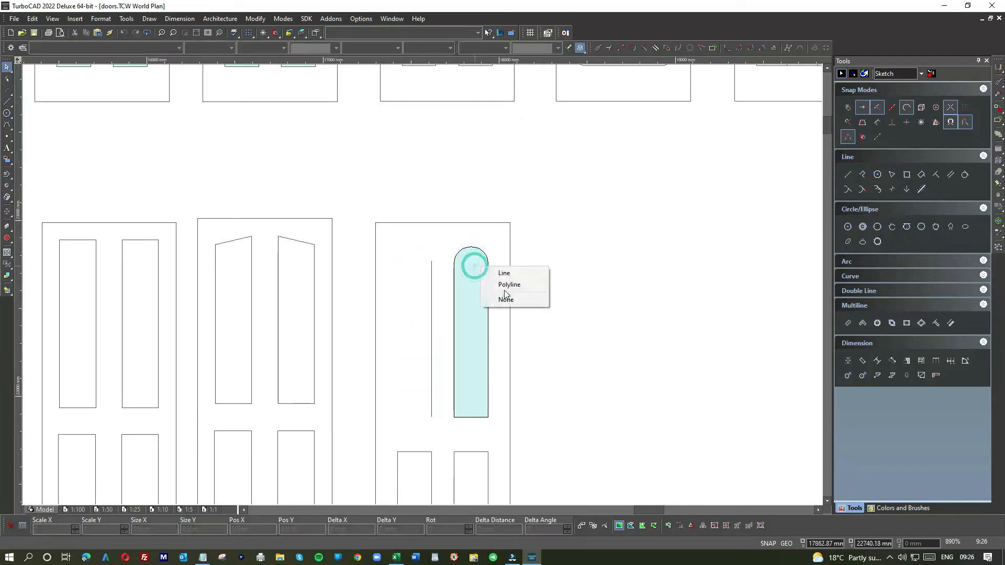
{"action": "left_click", "coordinate": [511, 284]}
{"action": "key", "text": "Delete"}
{"action": "left_click", "coordinate": [476, 278]}
{"action": "key", "text": "Delete"}
{"action": "scroll", "coordinate": [425, 285], "scroll_direction": "down", "scroll_amount": 2}
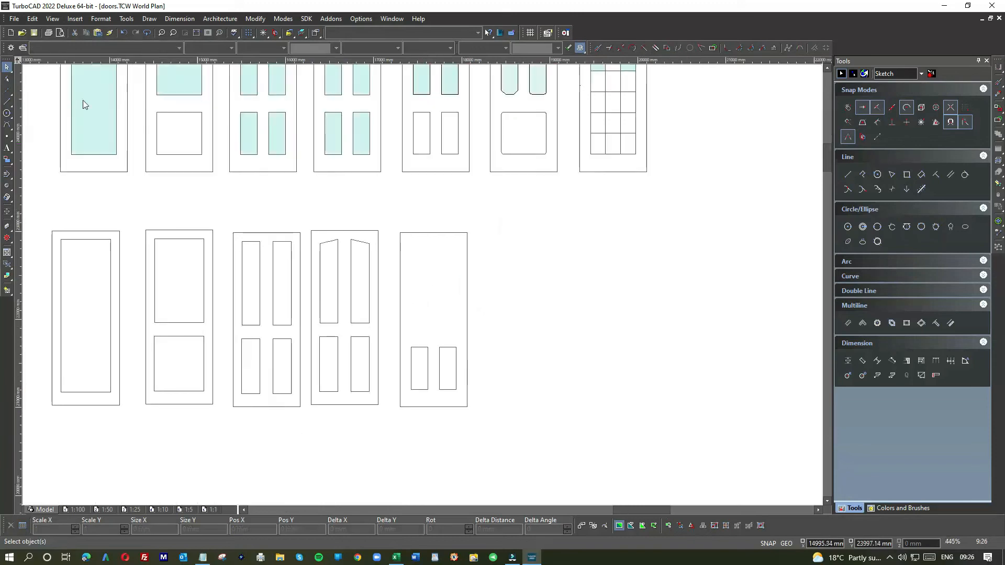
- Draw four vertical lines from the top corners of the fifth door's lower panels up past the door's top edge
{"action": "left_click", "coordinate": [7, 101]}
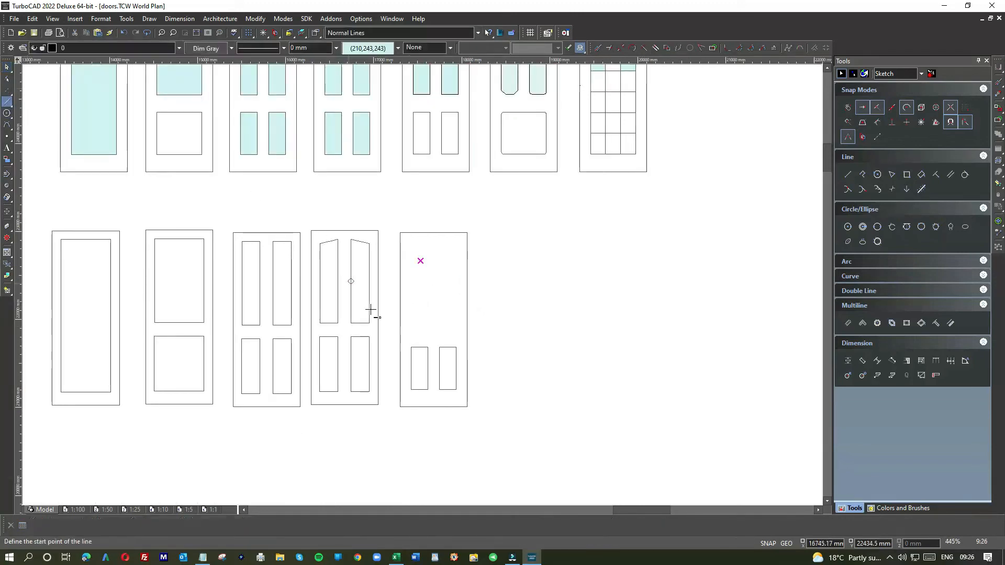
{"action": "left_click", "coordinate": [411, 347]}
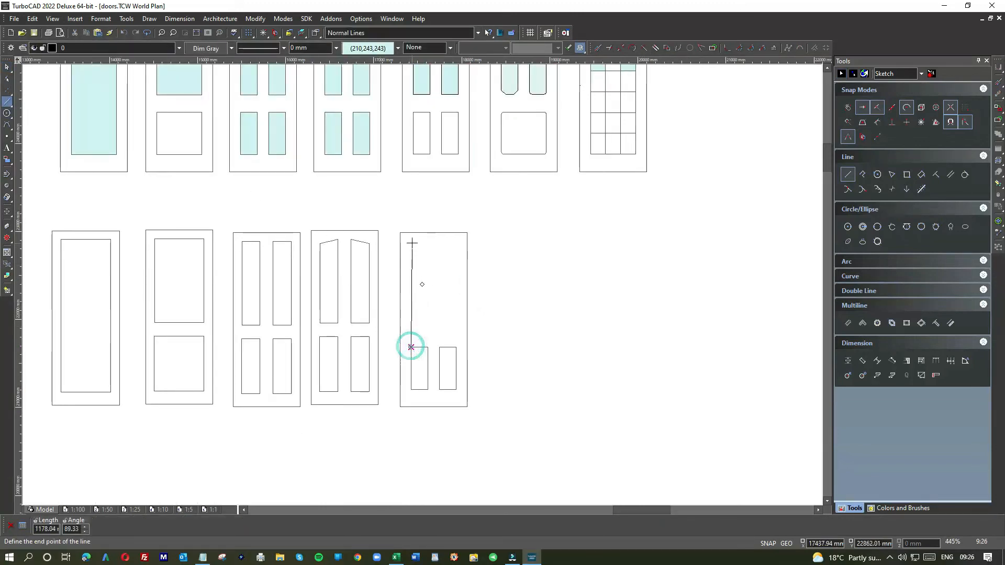
{"action": "left_click", "coordinate": [922, 122]}
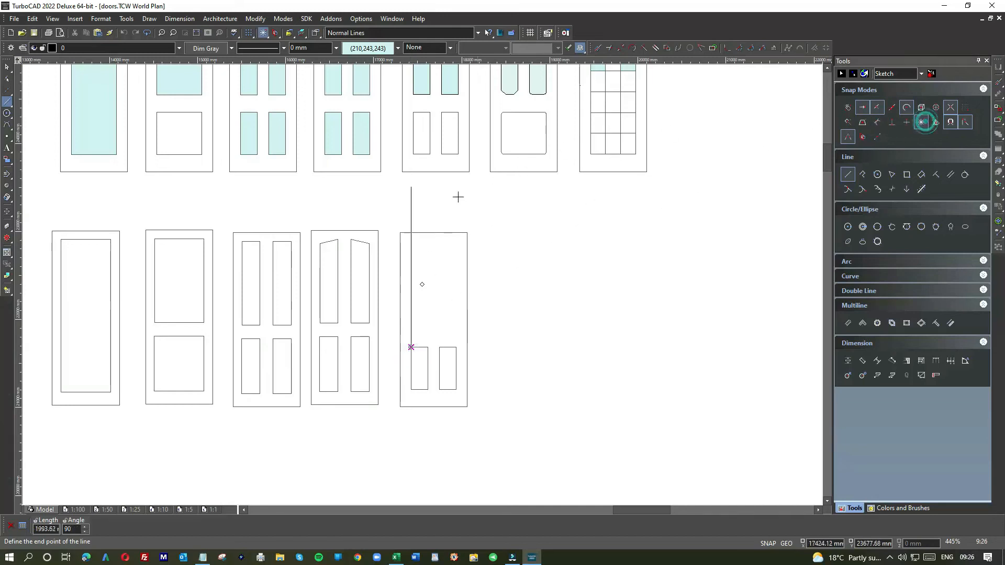
{"action": "left_click", "coordinate": [430, 216]}
{"action": "left_click", "coordinate": [428, 347]}
{"action": "left_click", "coordinate": [428, 221]}
{"action": "left_click", "coordinate": [439, 347]}
{"action": "left_click", "coordinate": [440, 225]}
{"action": "left_click", "coordinate": [455, 347]}
{"action": "left_click", "coordinate": [456, 207]}
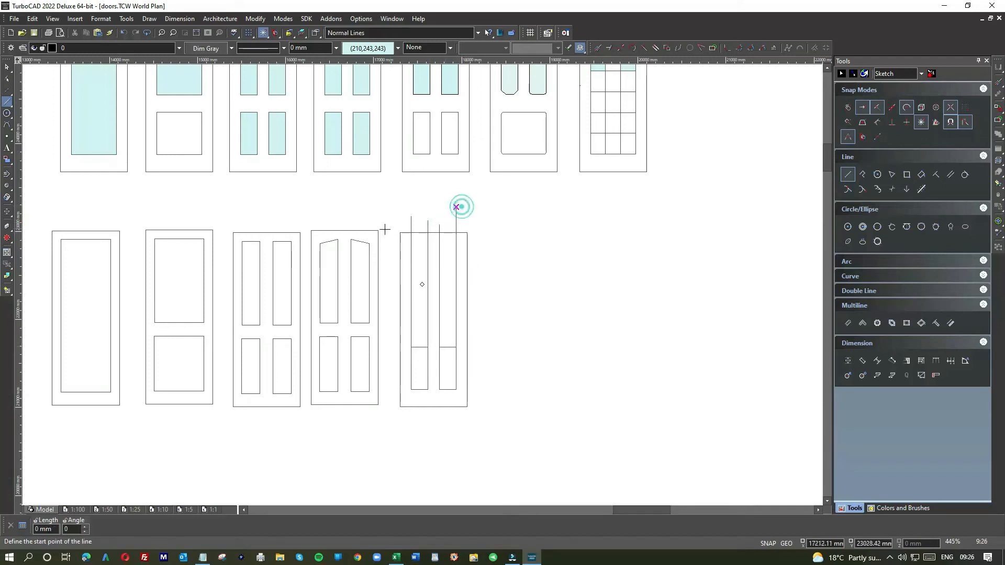
- Draw two horizontal lines from the fourth door's outer slope corner and lower panel top across to the fifth door's outermost vertical line
{"action": "left_click", "coordinate": [456, 243]}
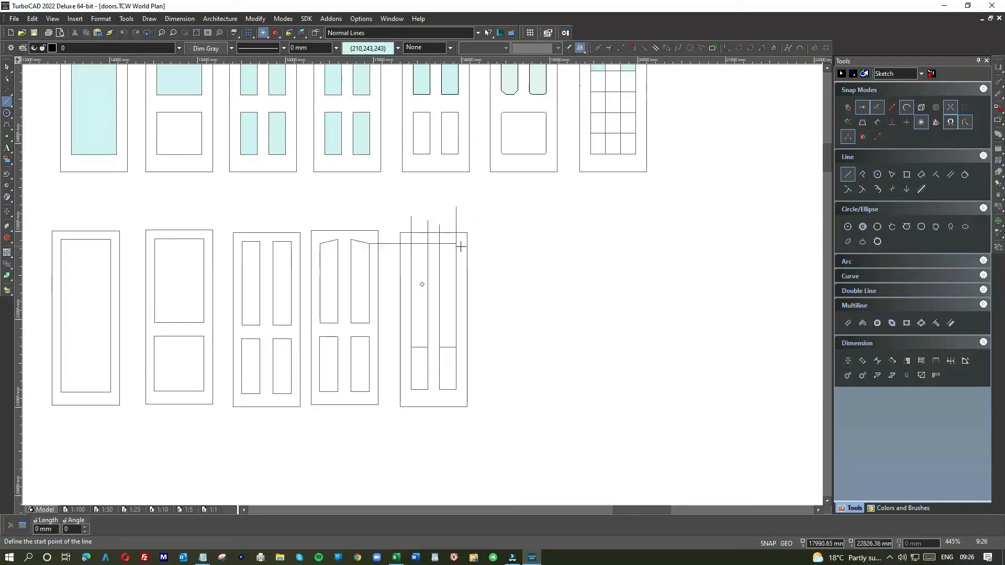
{"action": "left_click", "coordinate": [370, 337]}
{"action": "left_click", "coordinate": [456, 336]}
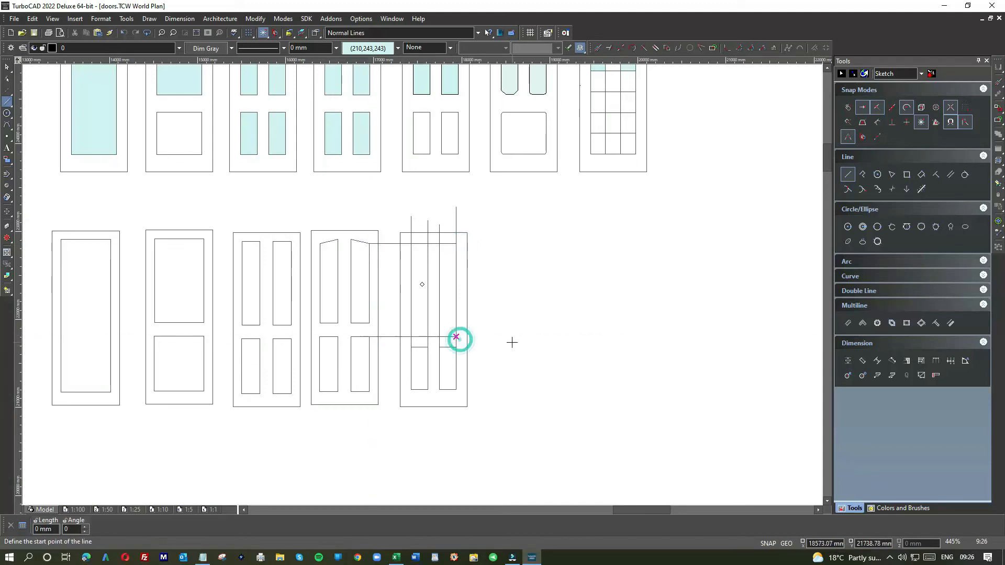
- Draw a horizontal line from the bottom of the fourth door's upper panels across to the fifth door's outer edge
{"action": "left_click", "coordinate": [370, 323]}
{"action": "left_click", "coordinate": [466, 323]}
{"action": "key", "text": "Escape"}
- Delete the two short top edges of the fifth door's lower panels
{"action": "left_click", "coordinate": [419, 347]}
{"action": "left_click", "coordinate": [445, 349]}
{"action": "key", "text": "Delete"}
- Stretch the uppermost and lowest horizontal guide lines to reach at least the fifth door's outer edge
{"action": "left_click", "coordinate": [446, 337]}
{"action": "left_click", "coordinate": [449, 244]}
{"action": "left_click_drag", "start_coordinate": [456, 243], "coordinate": [466, 243]}
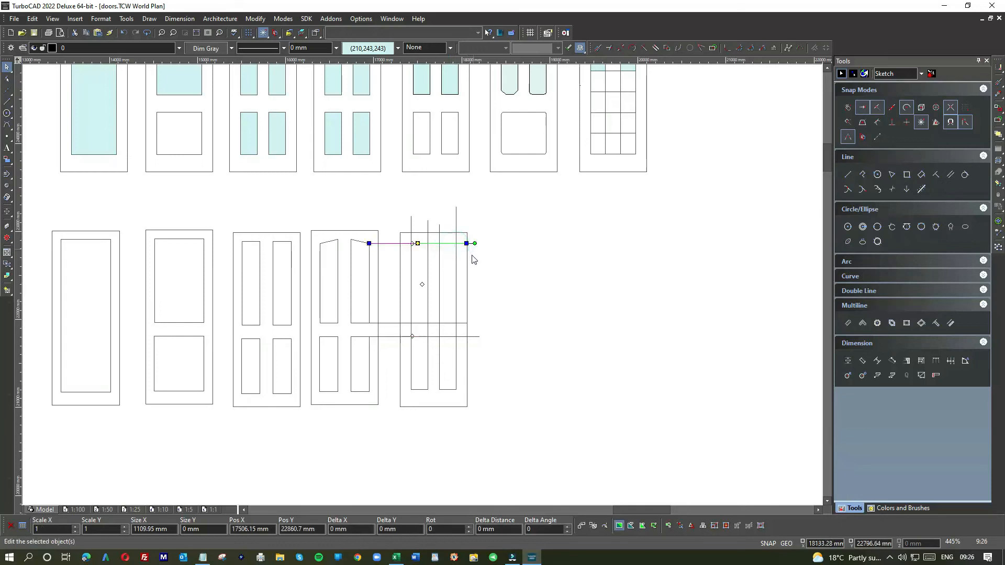
- Trim the fifth door's four vertical lines back to the uppermost horizontal guide line
{"action": "scroll", "coordinate": [443, 251], "scroll_direction": "up", "scroll_amount": 2}
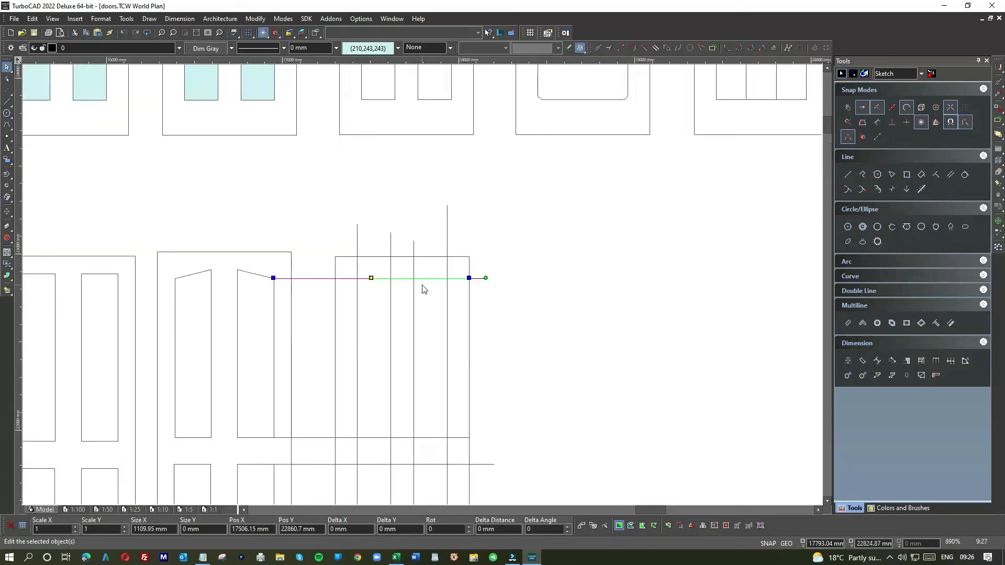
{"action": "right_click", "coordinate": [425, 289]}
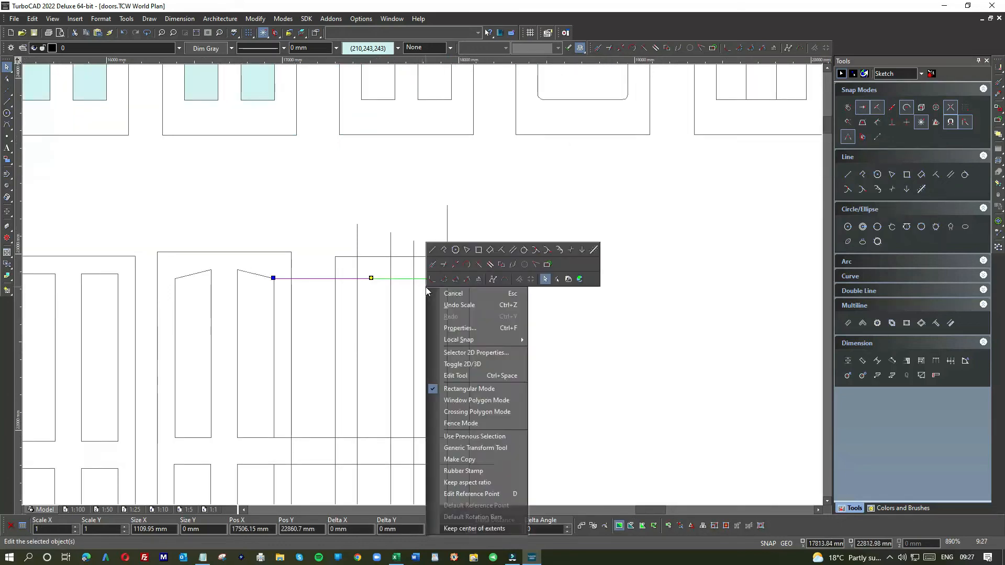
{"action": "left_click", "coordinate": [491, 265]}
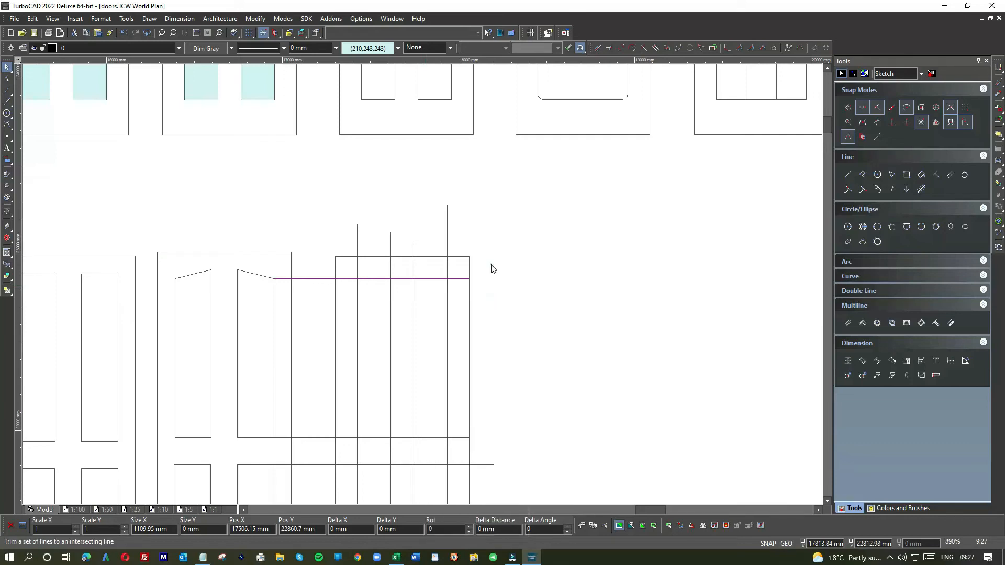
{"action": "left_click", "coordinate": [456, 250]}
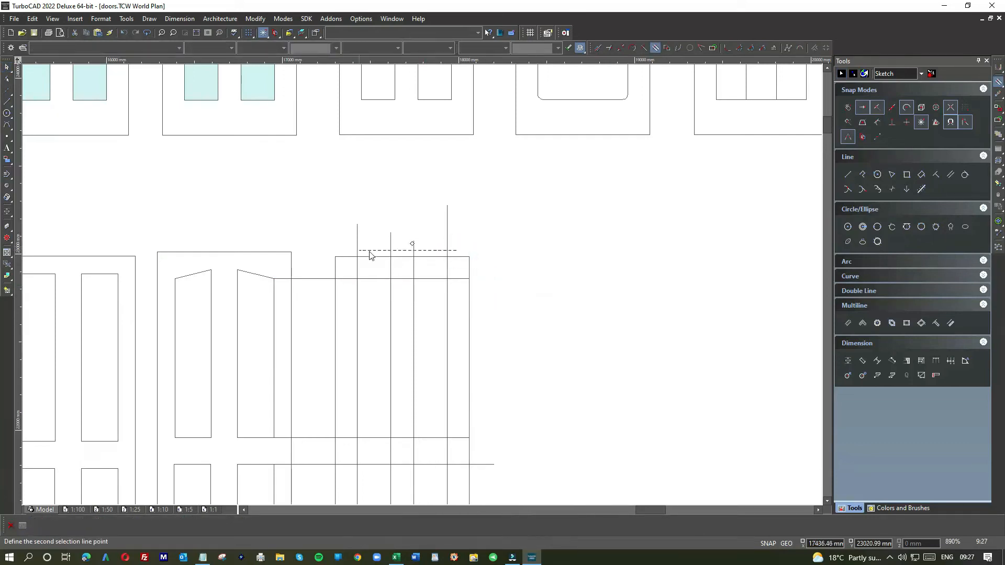
{"action": "left_click", "coordinate": [341, 244]}
{"action": "left_click", "coordinate": [371, 278]}
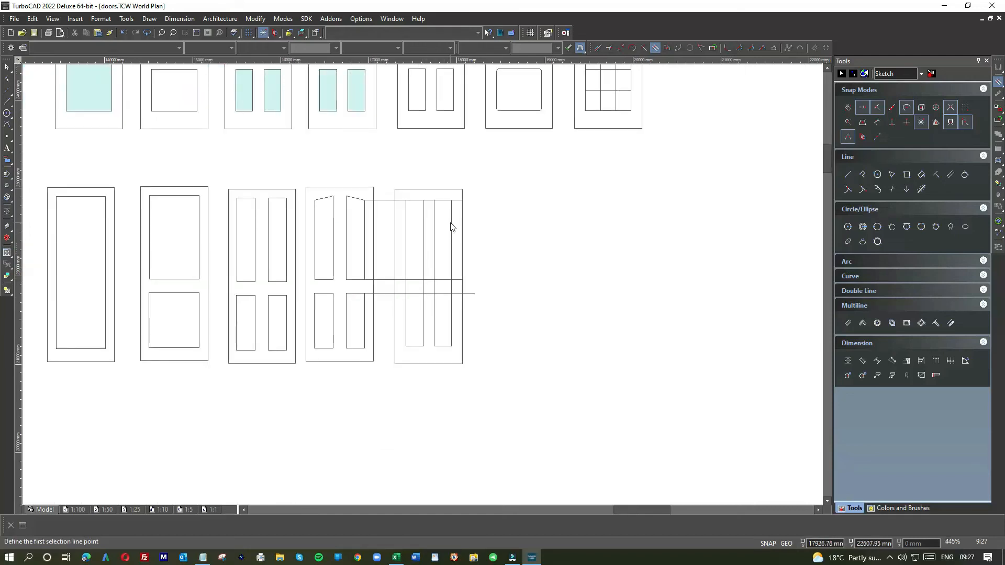
- Try to trim the fifth door's vertical lines between the two lower horizontal guide lines
{"action": "scroll", "coordinate": [409, 203], "scroll_direction": "up", "scroll_amount": 1}
{"action": "scroll", "coordinate": [432, 357], "scroll_direction": "down", "scroll_amount": 1}
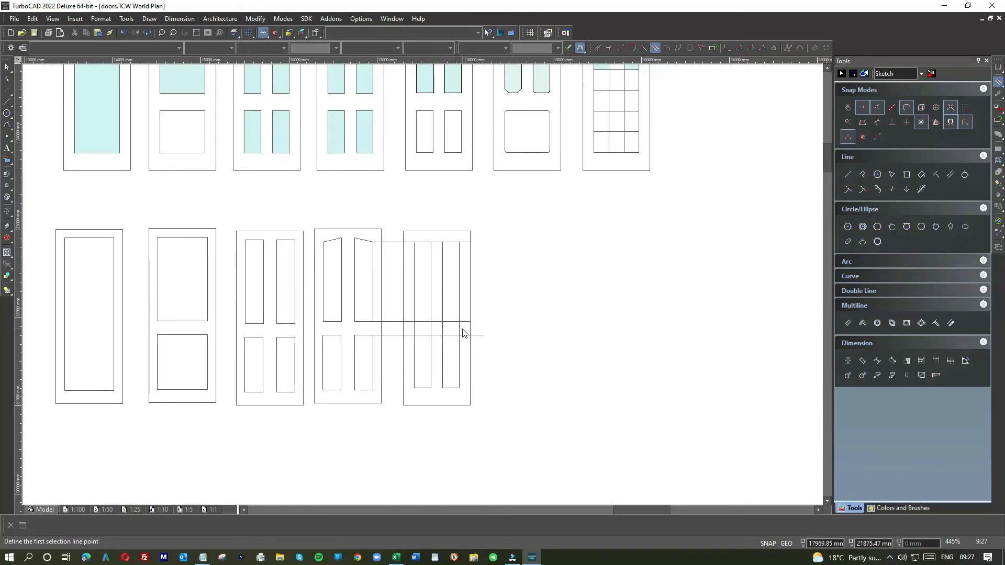
{"action": "left_click", "coordinate": [395, 328]}
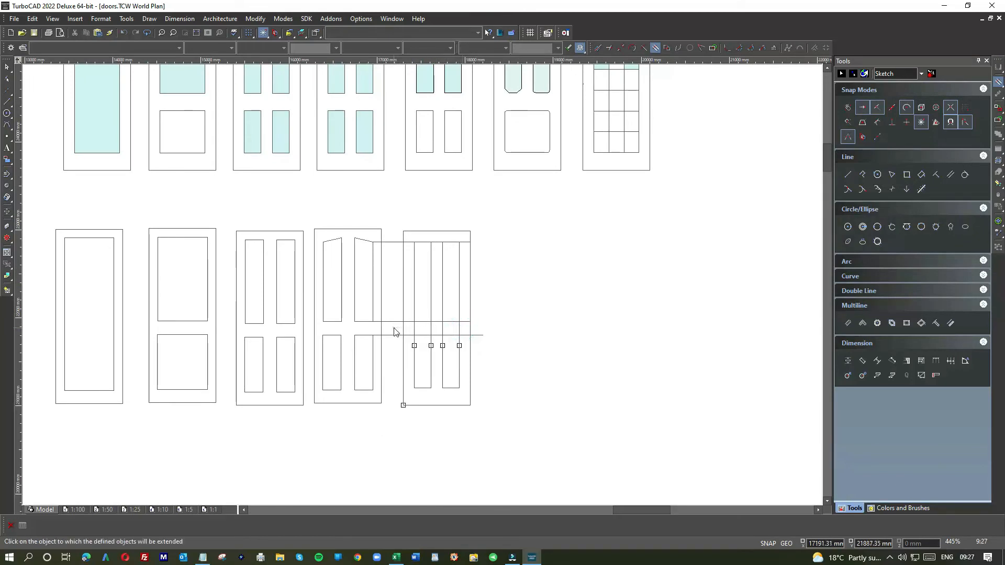
{"action": "left_click", "coordinate": [449, 323]}
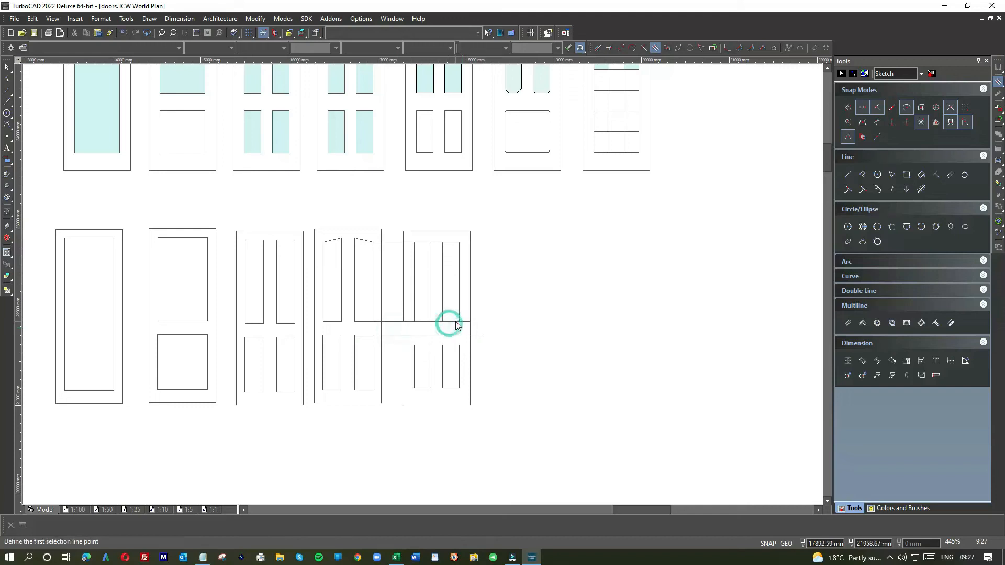
- Try to cut the uppermost and middle horizontal guide lines back to the fifth door with the Line Length tool
{"action": "right_click", "coordinate": [392, 245]}
{"action": "left_click", "coordinate": [399, 224]}
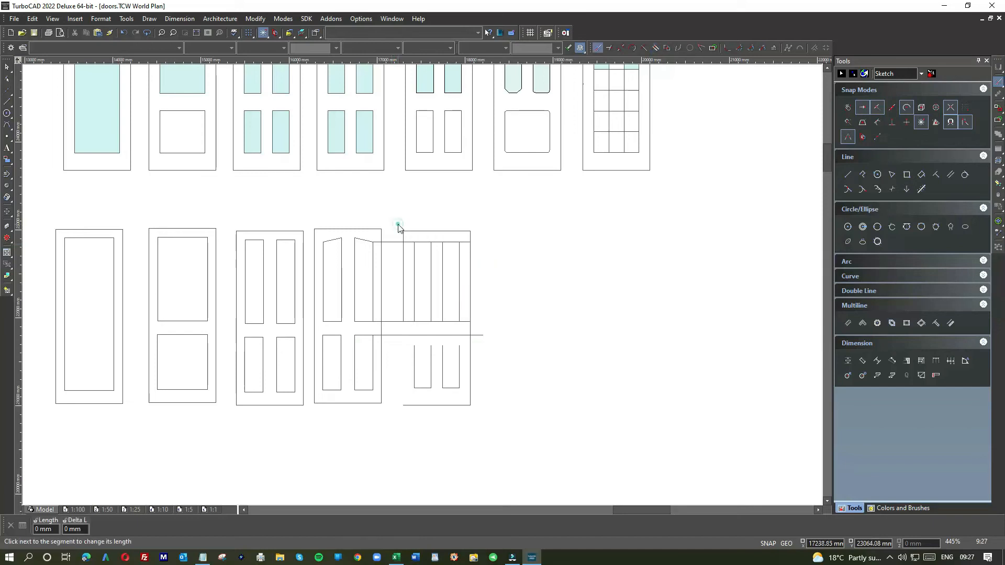
{"action": "left_click", "coordinate": [397, 242]}
{"action": "left_click", "coordinate": [414, 243]}
{"action": "left_click", "coordinate": [470, 247]}
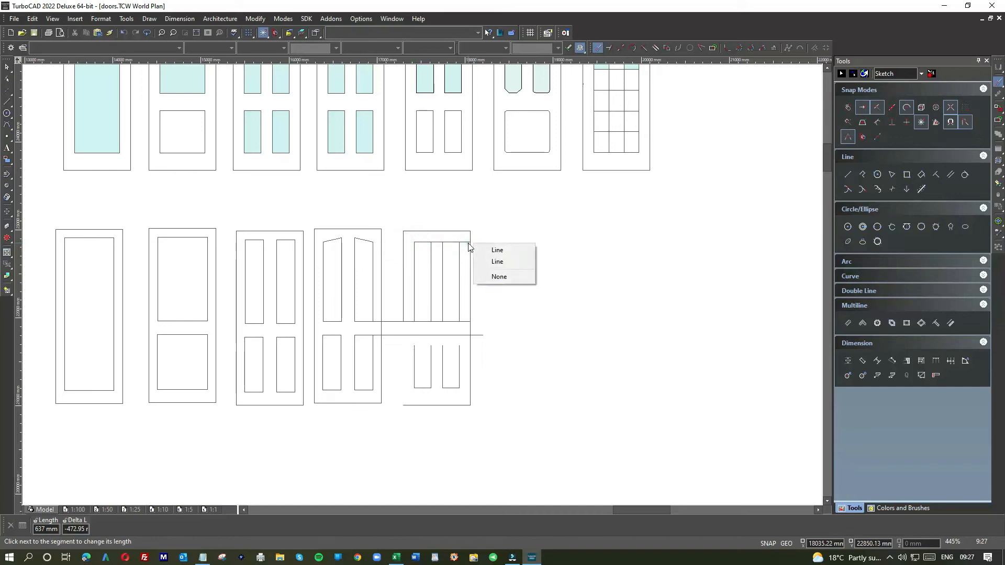
{"action": "left_click", "coordinate": [483, 247]}
{"action": "left_click", "coordinate": [460, 247]}
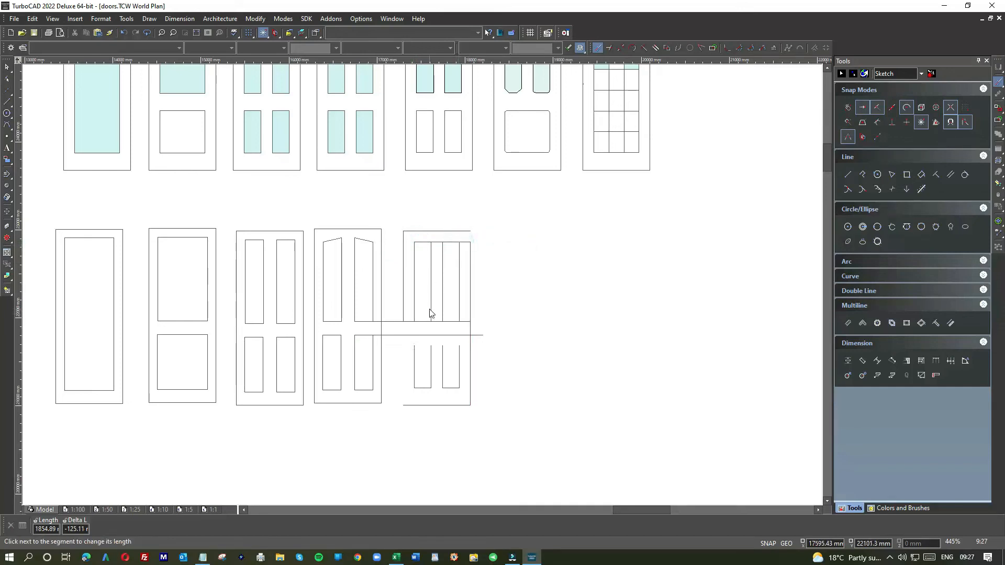
{"action": "left_click", "coordinate": [418, 325]}
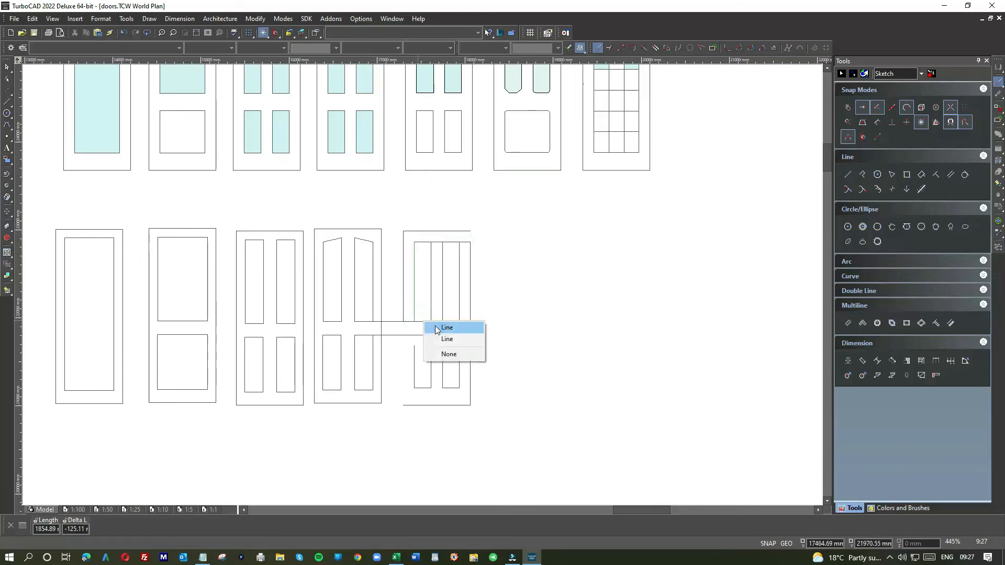
{"action": "right_click", "coordinate": [417, 319]}
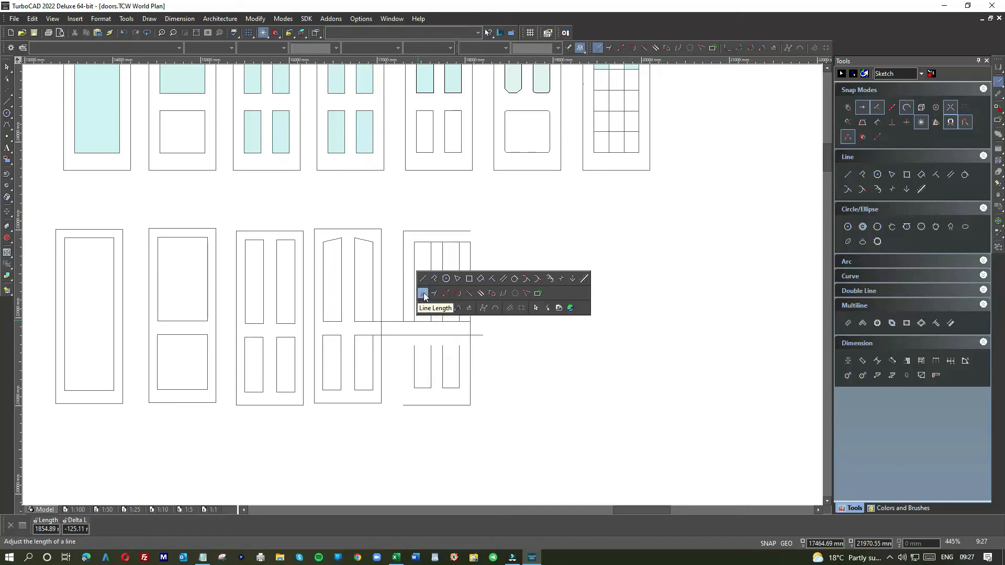
{"action": "left_click", "coordinate": [422, 294]}
{"action": "left_click", "coordinate": [390, 325]}
{"action": "left_click", "coordinate": [403, 321]}
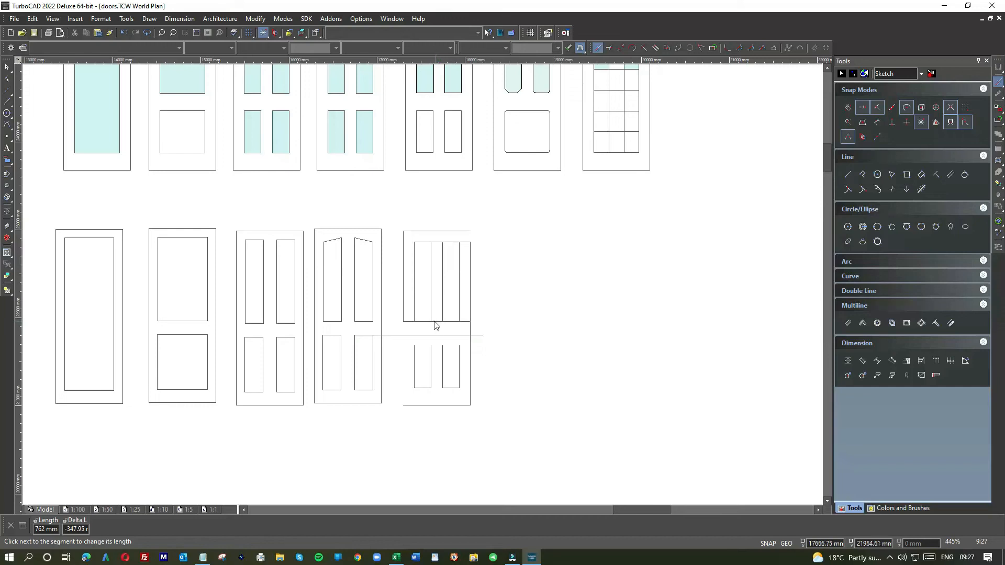
- Undo the line-length edits and the faulty trim on the fifth door
{"action": "left_click", "coordinate": [124, 35]}
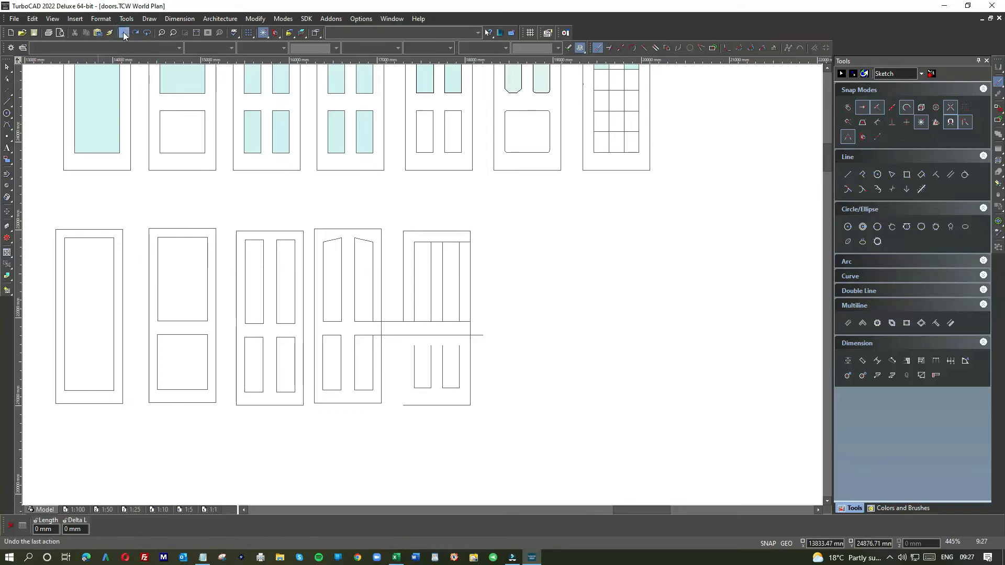
{"action": "left_click", "coordinate": [123, 33]}
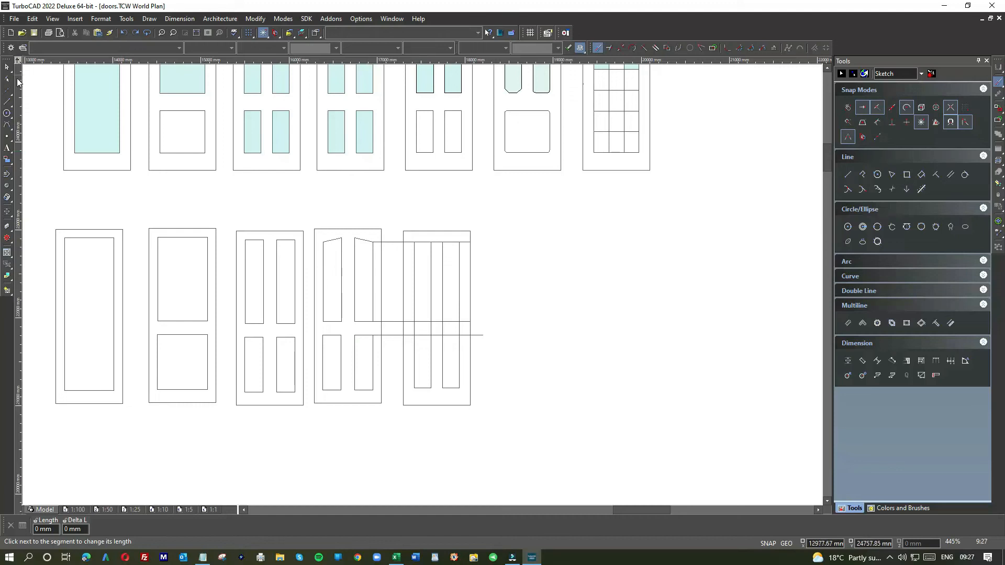
{"action": "left_click", "coordinate": [848, 174]}
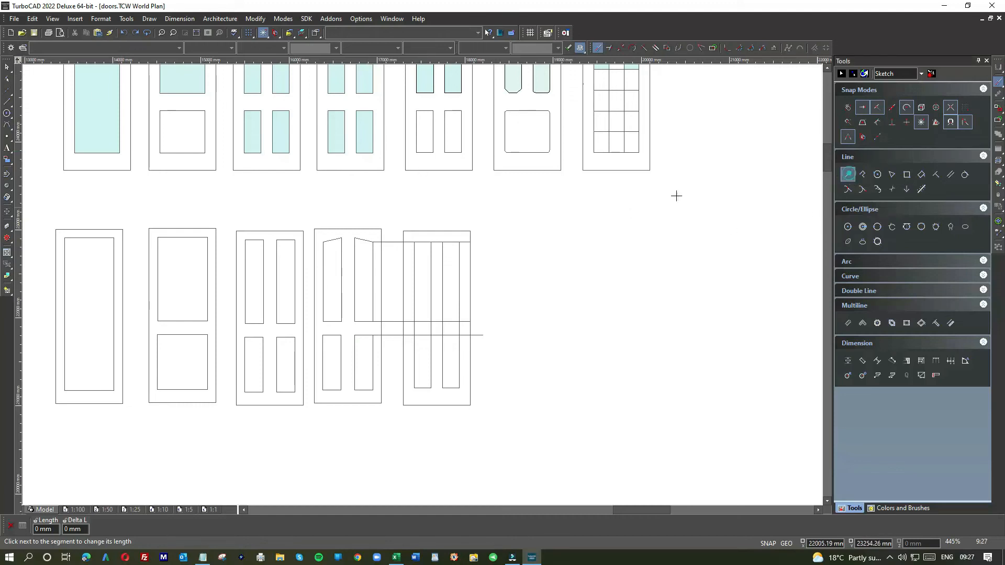
- Shorten the uppermost horizontal guide line at both ends to the fifth door's left panel width of 191 mm
{"action": "left_click", "coordinate": [8, 67]}
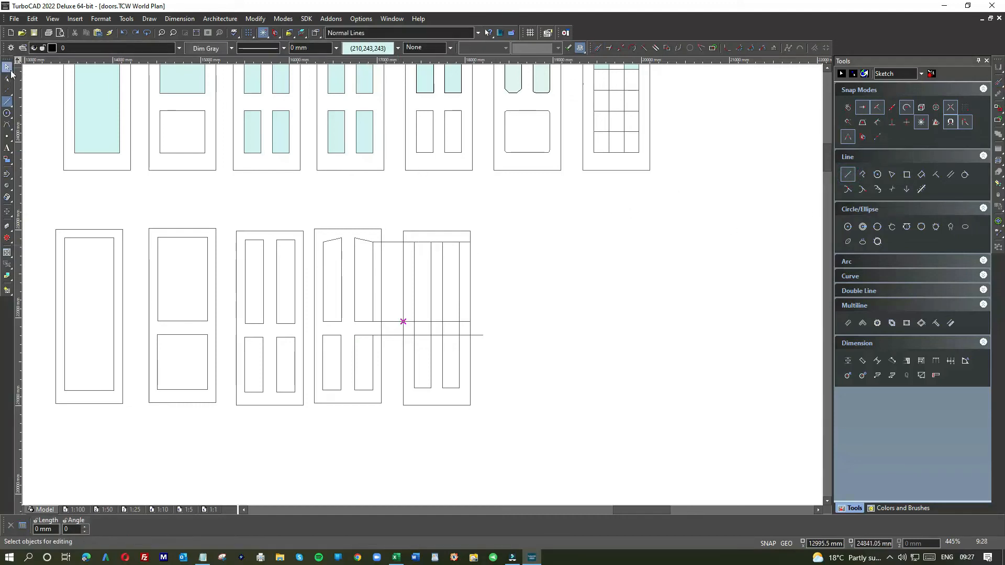
{"action": "left_click", "coordinate": [396, 244]}
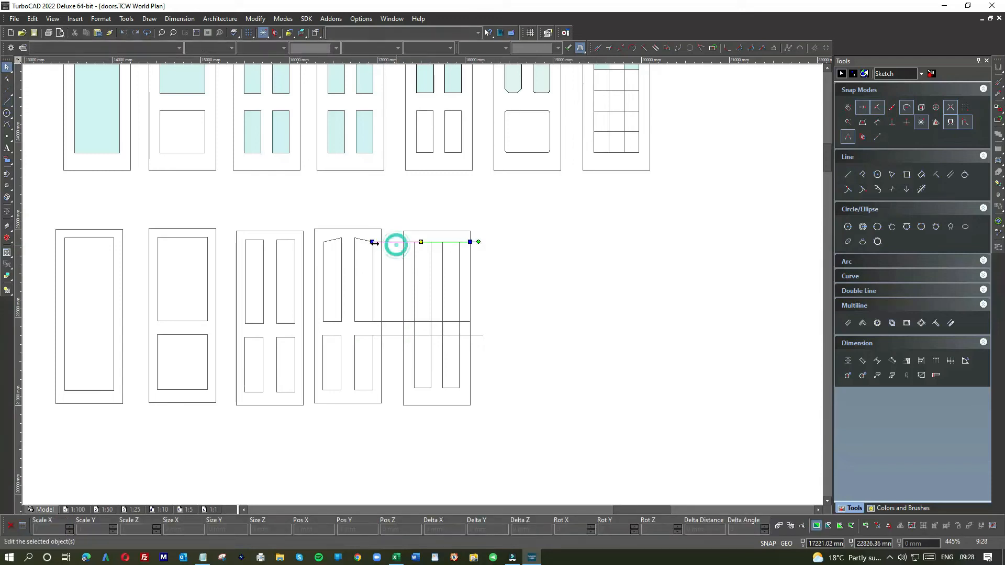
{"action": "left_click", "coordinate": [373, 242]}
{"action": "left_click", "coordinate": [377, 242]}
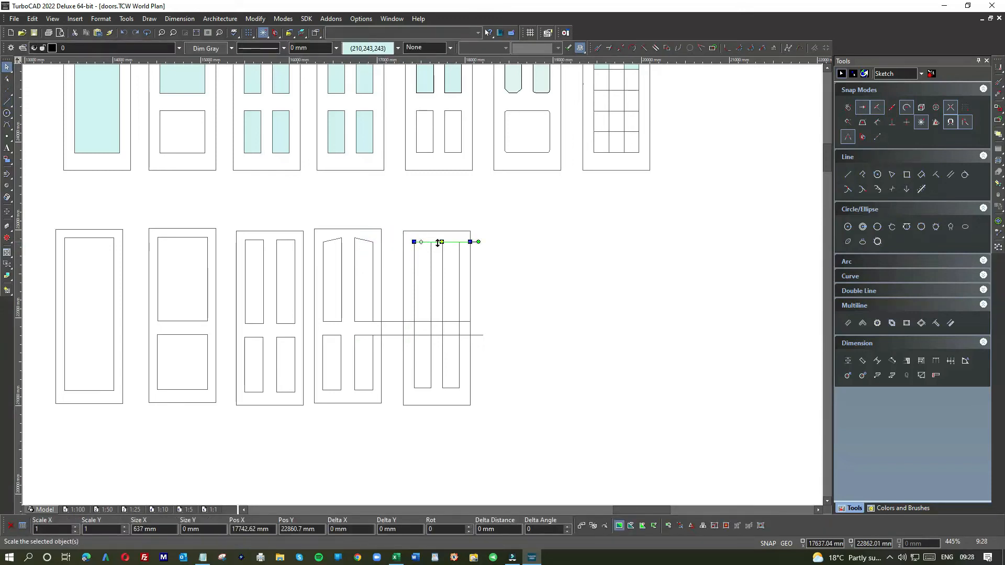
{"action": "left_click", "coordinate": [469, 242]}
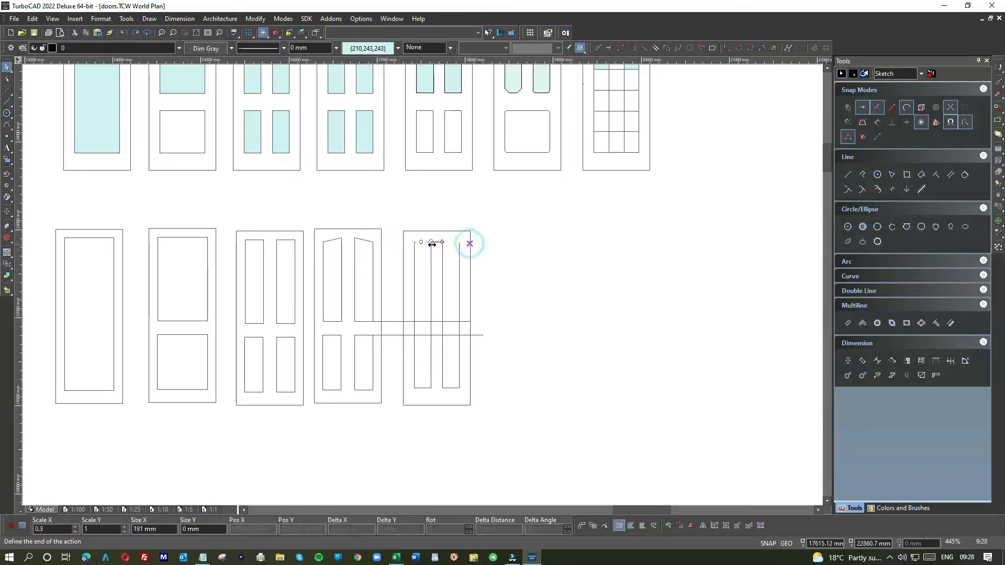
{"action": "left_click", "coordinate": [513, 257]}
- Shorten the two remaining horizontal guide lines to the fifth door's left panel width of 191 mm
{"action": "left_click", "coordinate": [390, 321]}
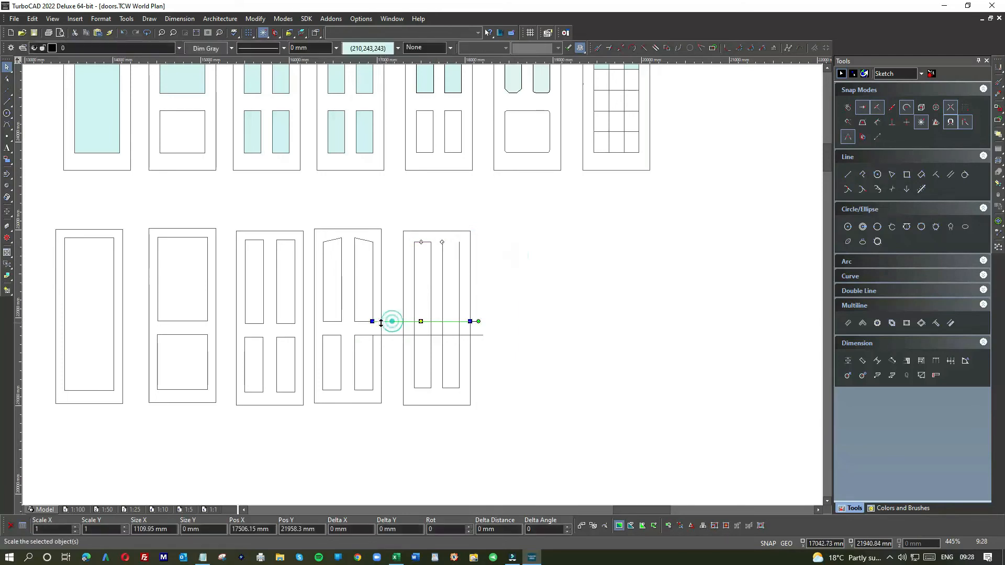
{"action": "left_click", "coordinate": [371, 321]}
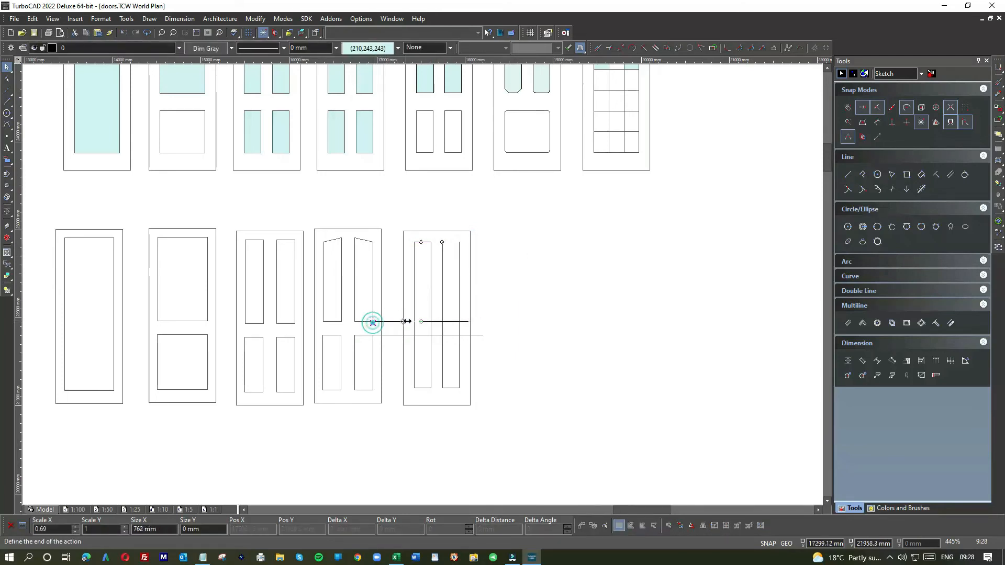
{"action": "left_click", "coordinate": [468, 324]}
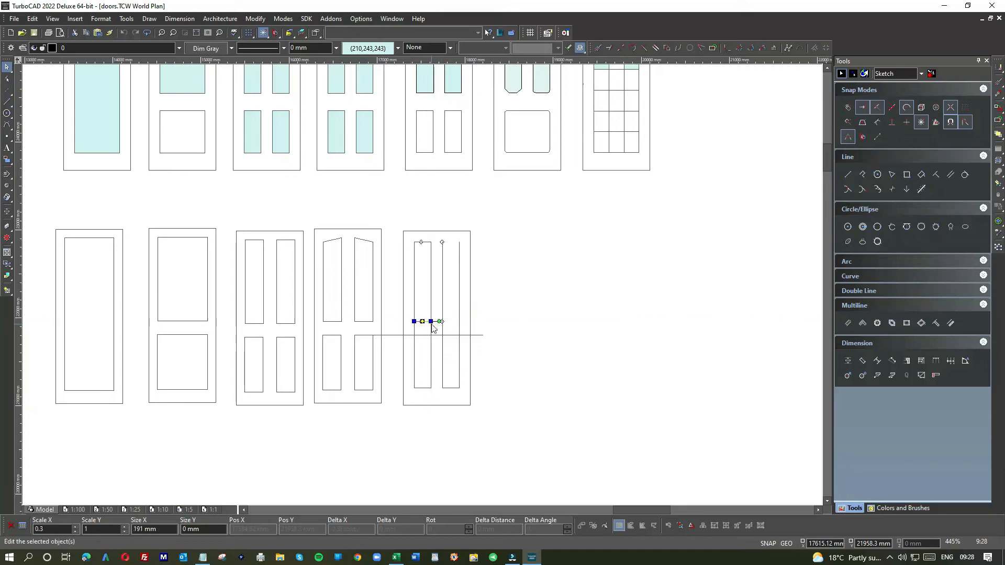
{"action": "left_click", "coordinate": [391, 335]}
{"action": "left_click_drag", "start_coordinate": [372, 335], "coordinate": [414, 334]}
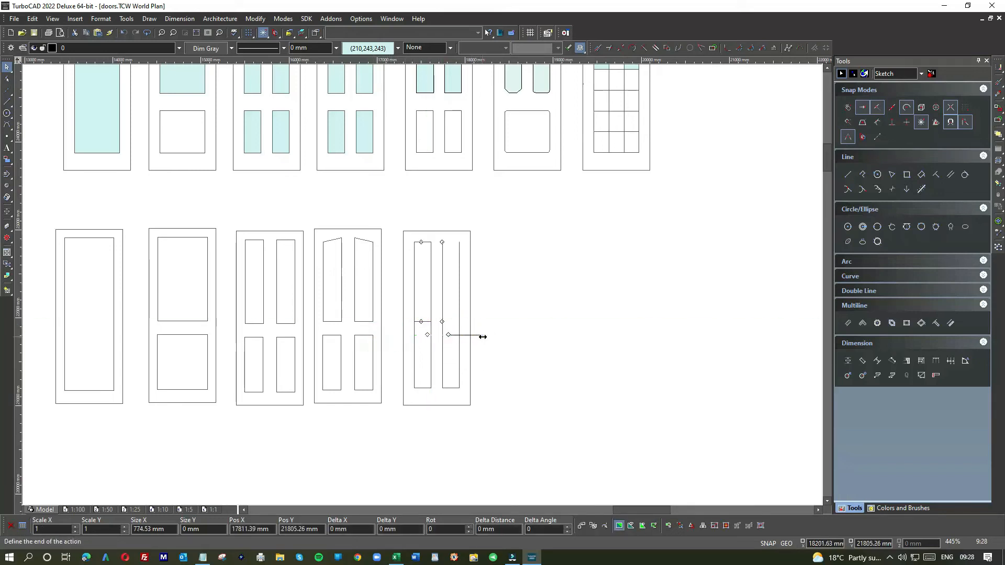
{"action": "left_click", "coordinate": [482, 337]}
{"action": "left_click", "coordinate": [430, 336]}
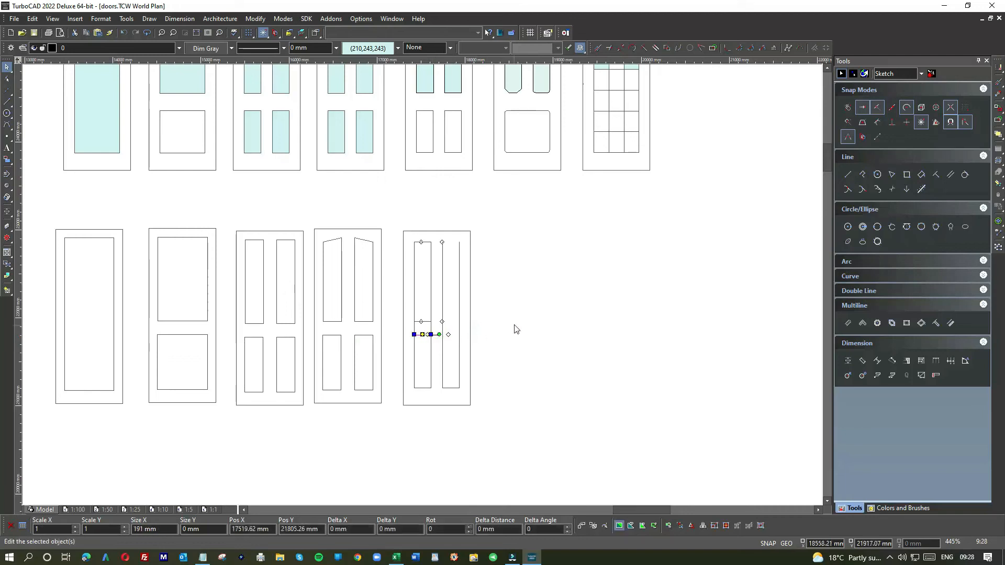
{"action": "left_click", "coordinate": [514, 326]}
- Draw three horizontal lines from the left panels' inner edge to the right panels' outer edge at the three panel edge heights
{"action": "left_click", "coordinate": [10, 102]}
{"action": "left_click", "coordinate": [431, 242]}
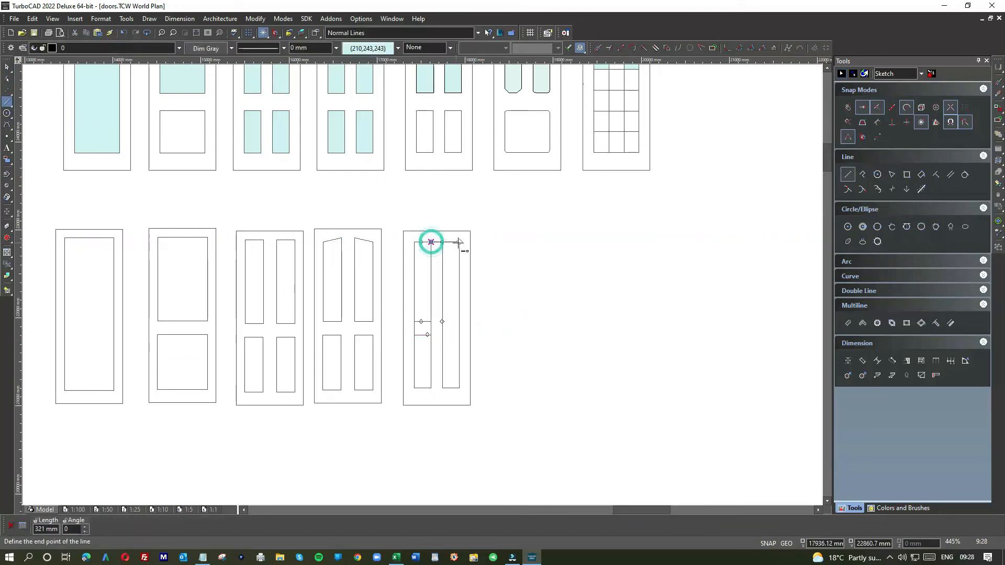
{"action": "left_click", "coordinate": [459, 242]}
{"action": "left_click", "coordinate": [430, 321]}
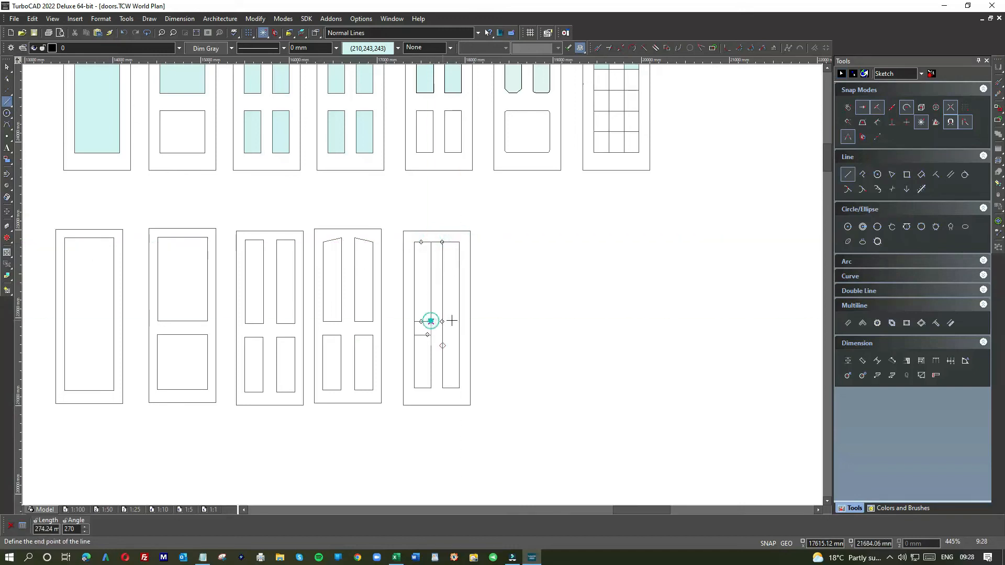
{"action": "left_click", "coordinate": [459, 321]}
{"action": "left_click", "coordinate": [430, 335]}
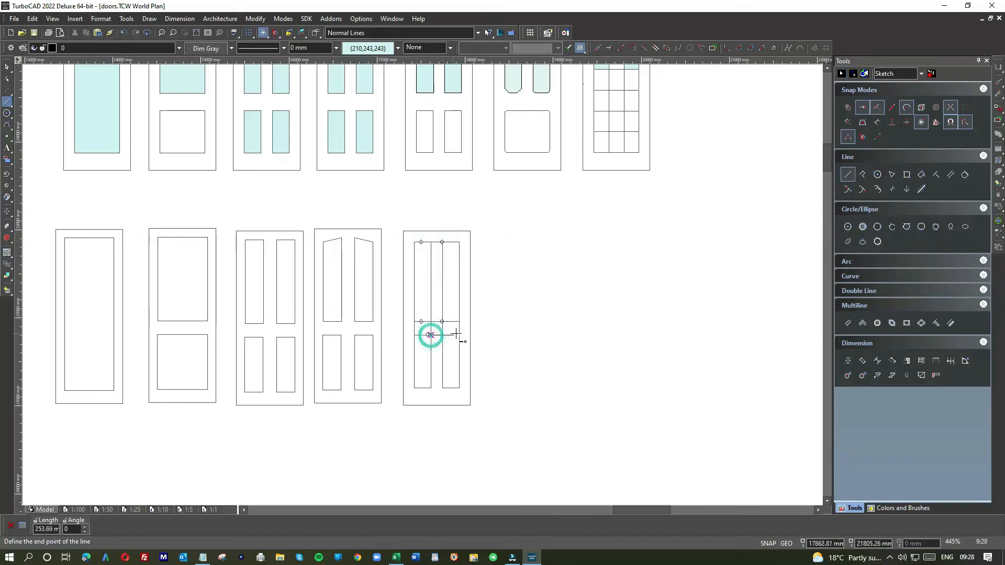
{"action": "left_click", "coordinate": [459, 335]}
- Shorten the two lower of these horizontal lines to the fifth door's right panel width of 191 mm
{"action": "left_click", "coordinate": [6, 66]}
{"action": "scroll", "coordinate": [405, 325], "scroll_direction": "up", "scroll_amount": 2}
{"action": "left_click", "coordinate": [466, 309]}
{"action": "left_click", "coordinate": [455, 309]}
{"action": "left_click", "coordinate": [486, 308]}
{"action": "left_click", "coordinate": [467, 330]}
{"action": "left_click", "coordinate": [459, 335]}
{"action": "left_click", "coordinate": [481, 335]}
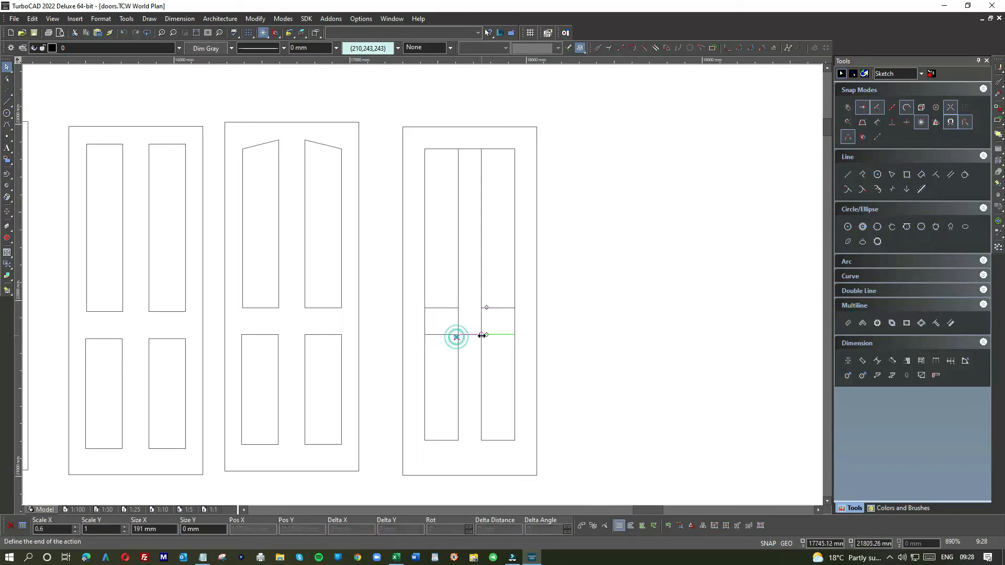
{"action": "left_click", "coordinate": [582, 303]}
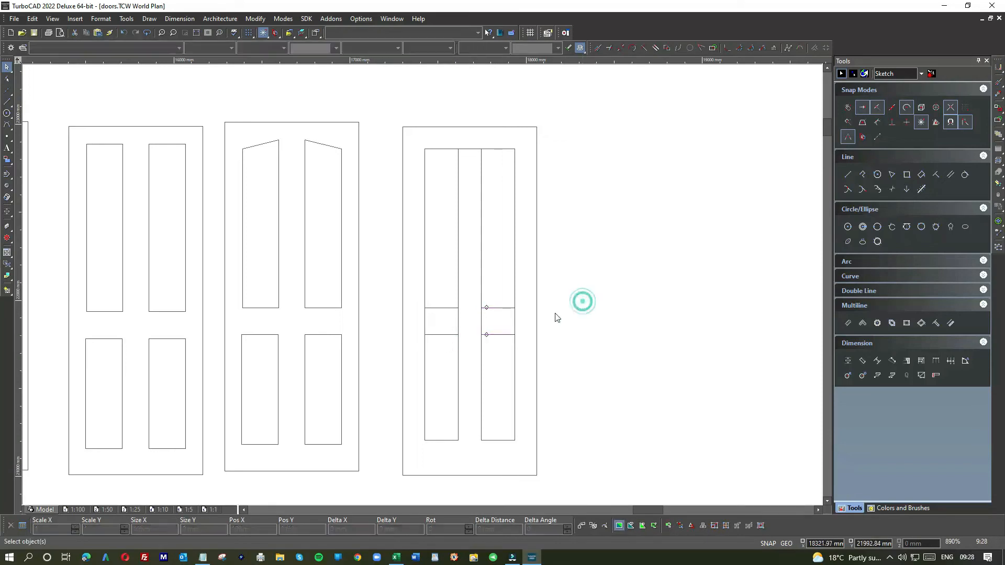
- Shorten the fifth door's four long vertical lines so they end at the bottom edges of the upper panels
{"action": "left_click", "coordinate": [513, 322]}
{"action": "left_click", "coordinate": [515, 355]}
{"action": "left_click_drag", "start_coordinate": [514, 356], "coordinate": [514, 307]}
{"action": "left_click", "coordinate": [484, 317]}
{"action": "left_click_drag", "start_coordinate": [480, 356], "coordinate": [480, 308]}
{"action": "left_click", "coordinate": [460, 322]}
{"action": "left_click_drag", "start_coordinate": [458, 356], "coordinate": [458, 307]}
{"action": "left_click", "coordinate": [424, 320]}
{"action": "left_click_drag", "start_coordinate": [424, 355], "coordinate": [426, 310]}
- Extend the four vertical sides of the fifth door's lower panels up to the panels' new top edges
{"action": "left_click", "coordinate": [462, 362]}
{"action": "left_click", "coordinate": [458, 349]}
{"action": "left_click", "coordinate": [458, 359]}
{"action": "left_click_drag", "start_coordinate": [458, 357], "coordinate": [424, 335]}
{"action": "left_click", "coordinate": [425, 356]}
{"action": "left_click", "coordinate": [480, 361]}
{"action": "left_click_drag", "start_coordinate": [480, 356], "coordinate": [484, 335]}
{"action": "left_click", "coordinate": [514, 363]}
{"action": "left_click_drag", "start_coordinate": [515, 358], "coordinate": [515, 335]}
{"action": "scroll", "coordinate": [424, 289], "scroll_direction": "down", "scroll_amount": 2}
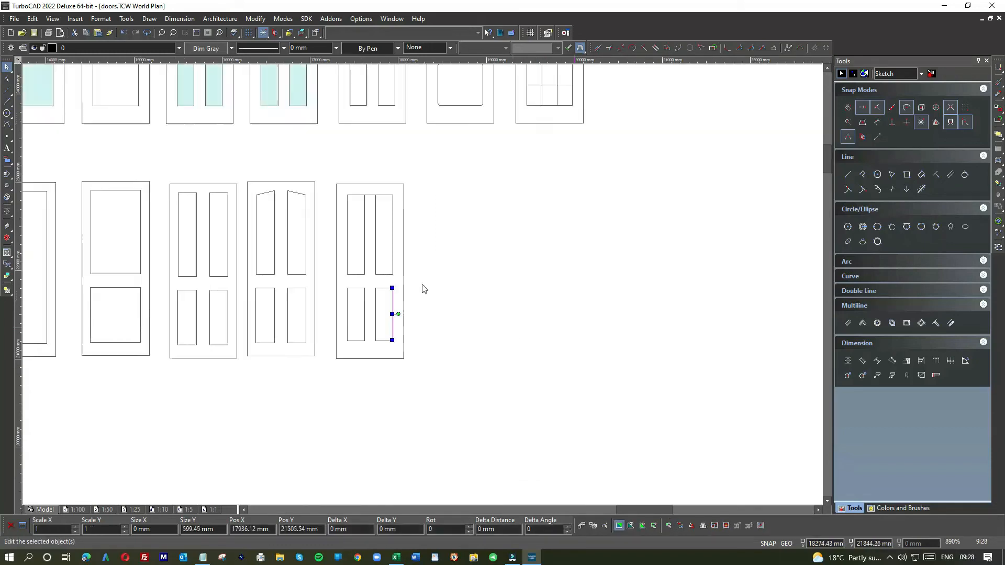
{"action": "scroll", "coordinate": [424, 289], "scroll_direction": "down", "scroll_amount": 3}
{"action": "scroll", "coordinate": [418, 287], "scroll_direction": "up", "scroll_amount": 5}
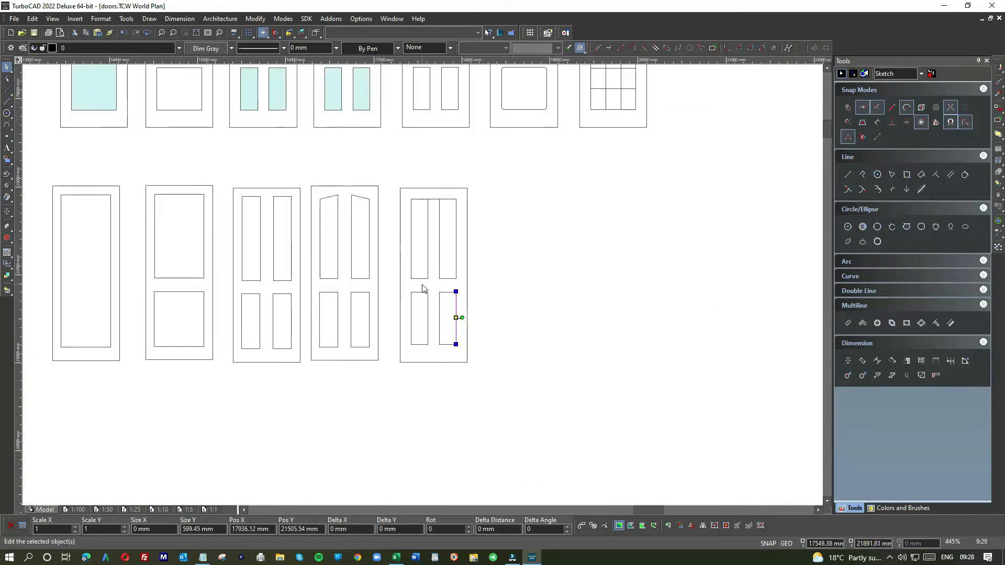
{"action": "left_click", "coordinate": [539, 302]}
{"action": "scroll", "coordinate": [489, 303], "scroll_direction": "down", "scroll_amount": 1}
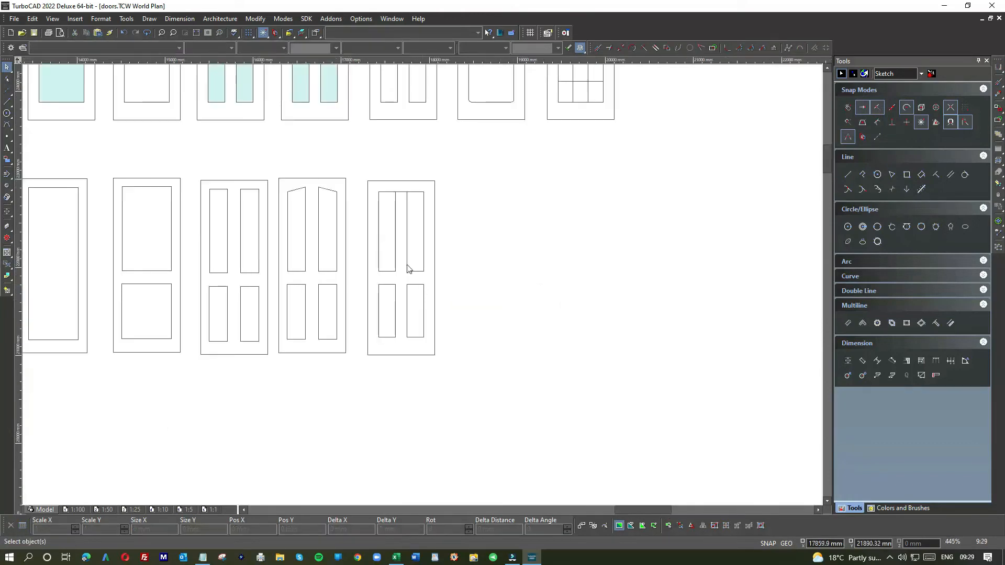
- Shorten the top horizontal line of the fifth door so it spans only the right upper panel
{"action": "scroll", "coordinate": [396, 221], "scroll_direction": "up", "scroll_amount": 2}
{"action": "left_click", "coordinate": [420, 233]}
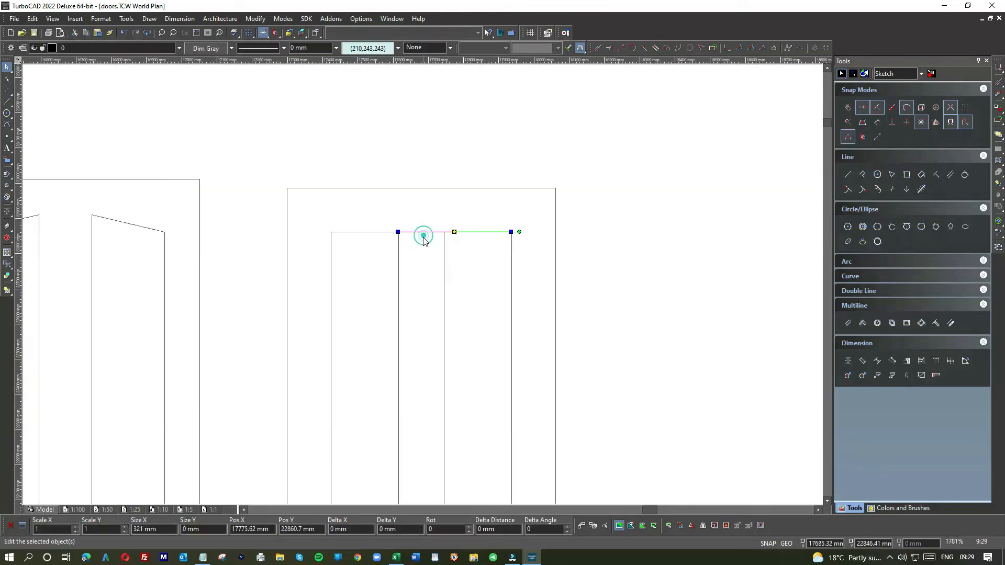
{"action": "left_click_drag", "start_coordinate": [397, 231], "coordinate": [444, 232]}
{"action": "left_click", "coordinate": [419, 274]}
{"action": "scroll", "coordinate": [420, 277], "scroll_direction": "down", "scroll_amount": 1}
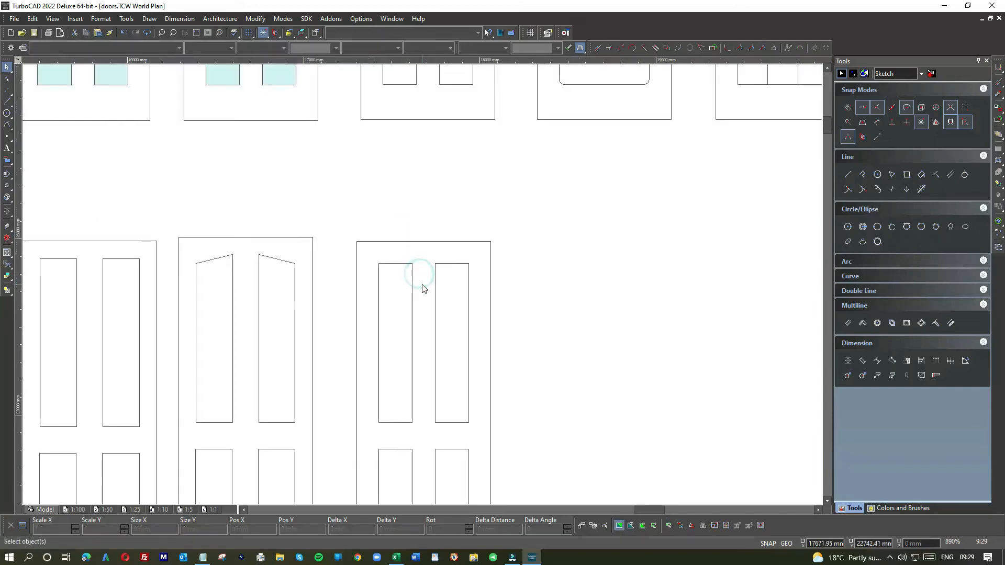
{"action": "scroll", "coordinate": [422, 285], "scroll_direction": "down", "scroll_amount": 1}
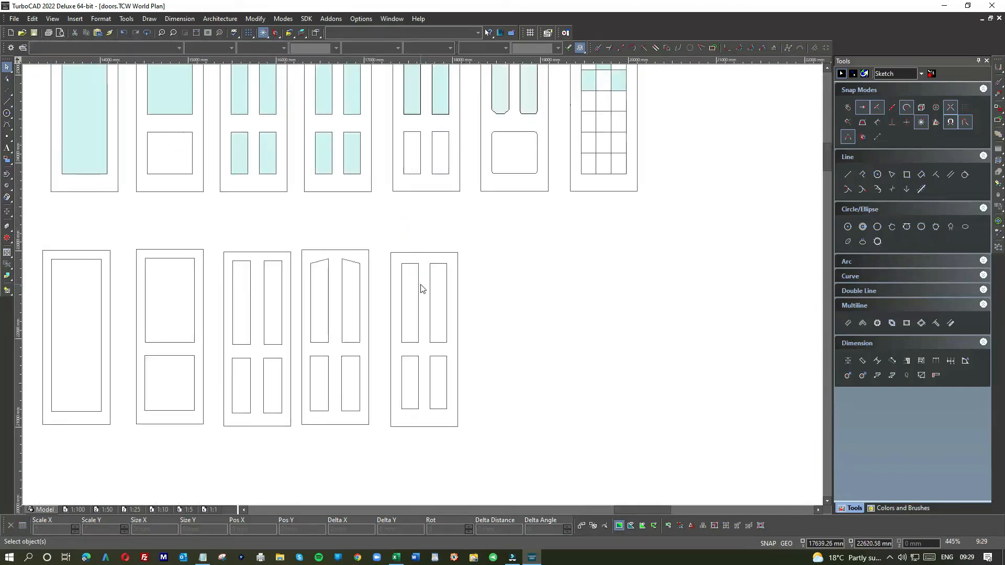
- Draw a circle about 202 mm in diameter in the empty space above the fifth door
{"action": "scroll", "coordinate": [423, 286], "scroll_direction": "down", "scroll_amount": 1}
{"action": "scroll", "coordinate": [420, 281], "scroll_direction": "up", "scroll_amount": 2}
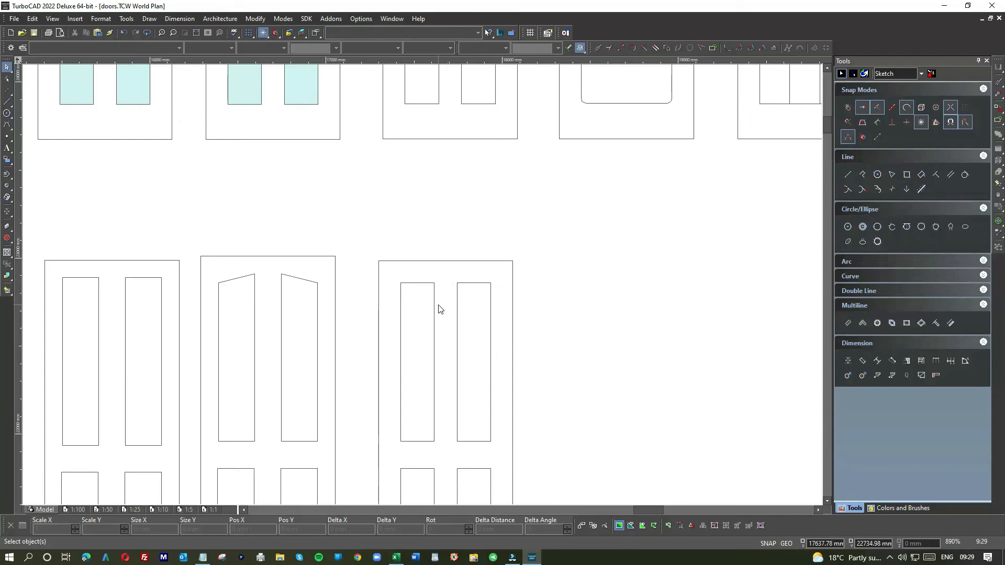
{"action": "scroll", "coordinate": [424, 289], "scroll_direction": "down", "scroll_amount": 1}
{"action": "scroll", "coordinate": [424, 289], "scroll_direction": "up", "scroll_amount": 1}
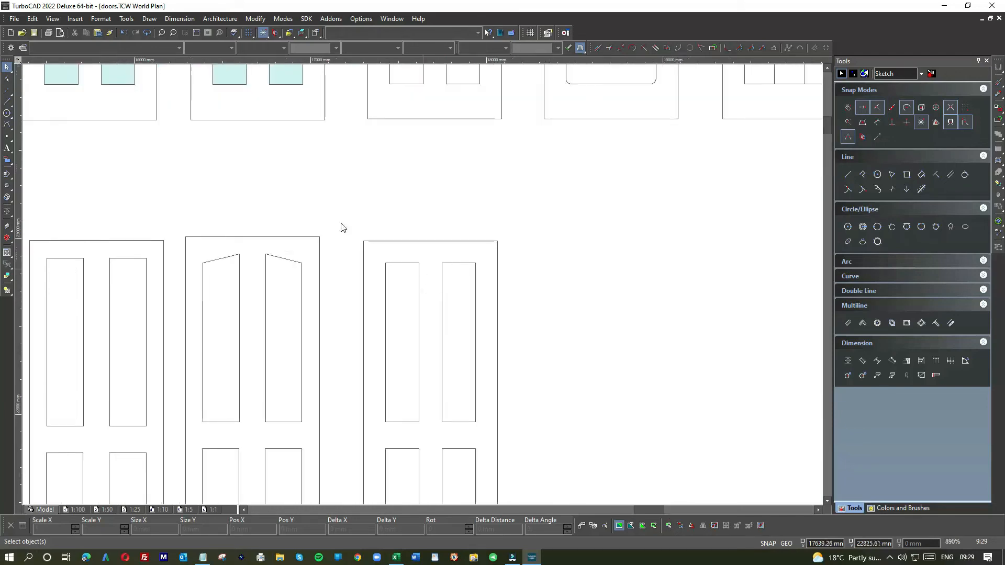
{"action": "left_click", "coordinate": [8, 119]}
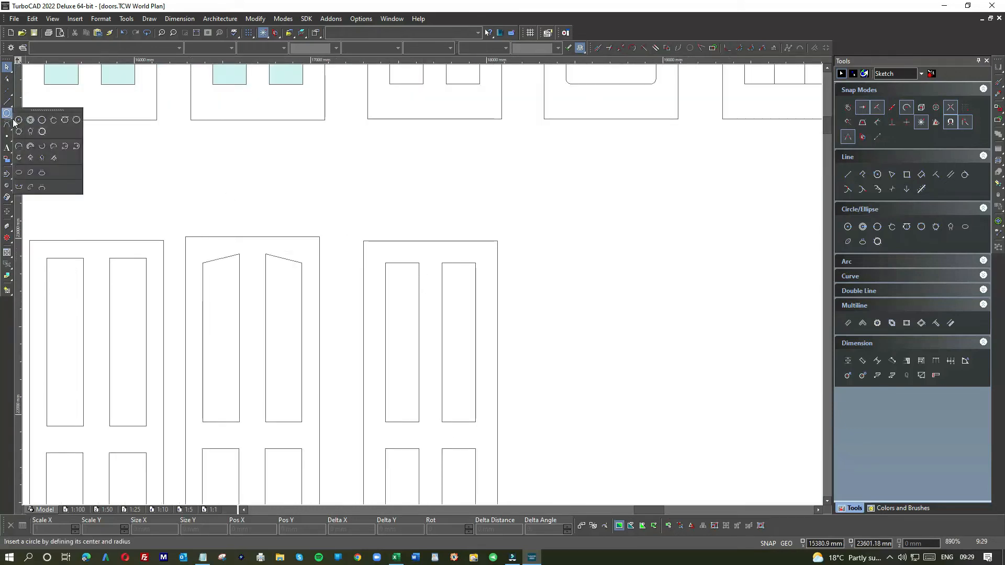
{"action": "left_click", "coordinate": [17, 120]}
{"action": "left_click", "coordinate": [367, 204]}
{"action": "left_click", "coordinate": [385, 204]}
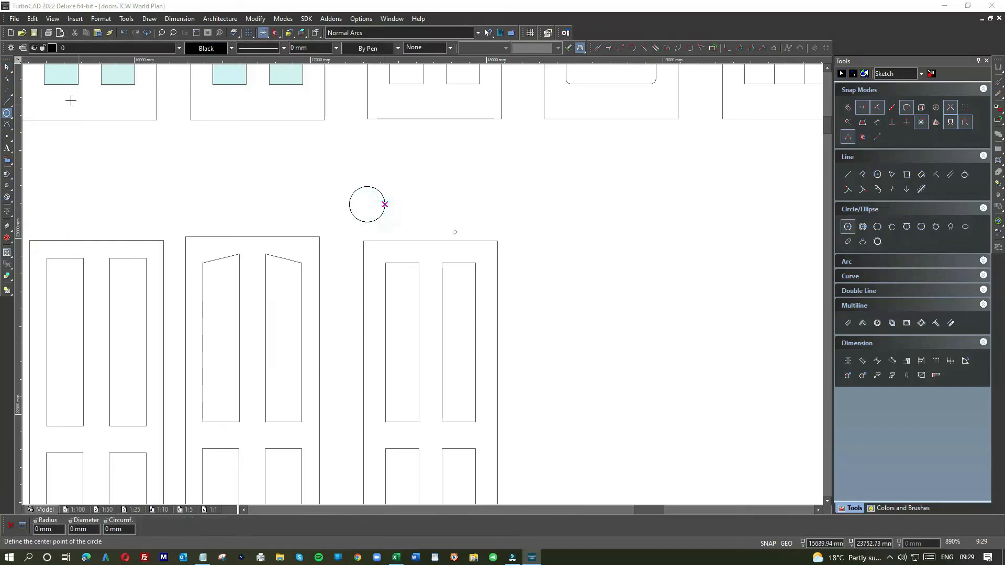
{"action": "left_click", "coordinate": [8, 67]}
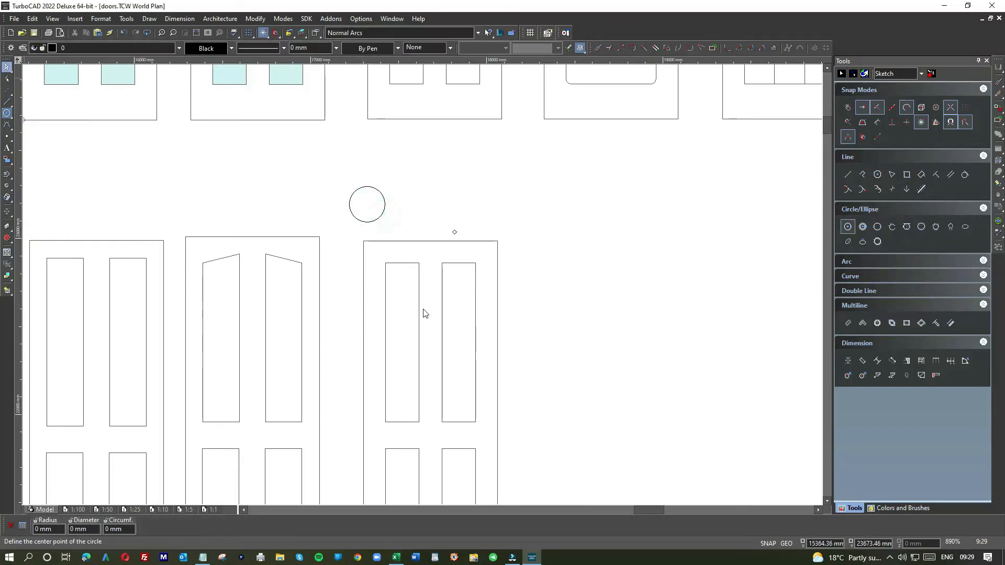
- Resize the circle to the upper panel's width by setting its X and Y sizes to 191 mm
{"action": "left_click", "coordinate": [398, 421]}
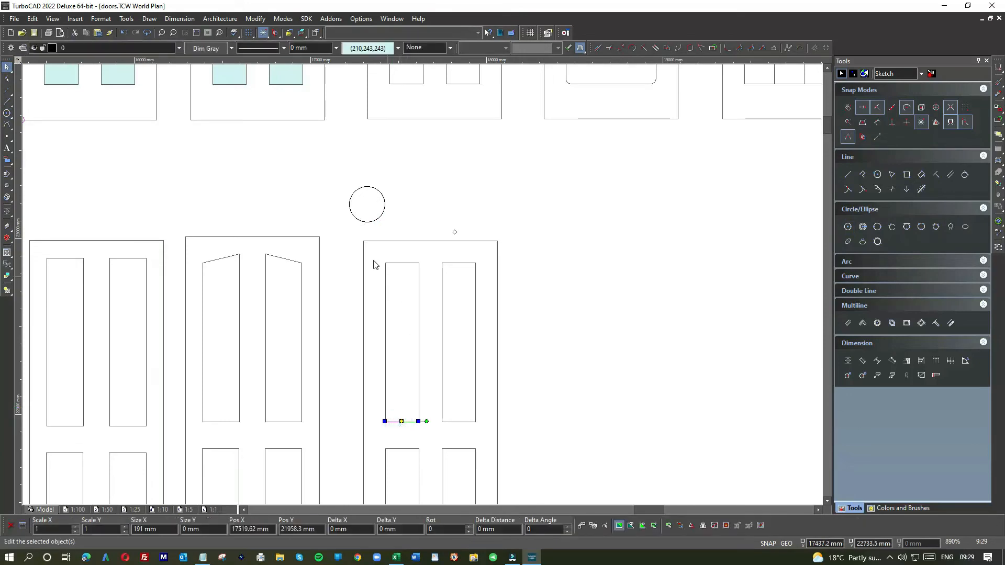
{"action": "left_click", "coordinate": [381, 218]}
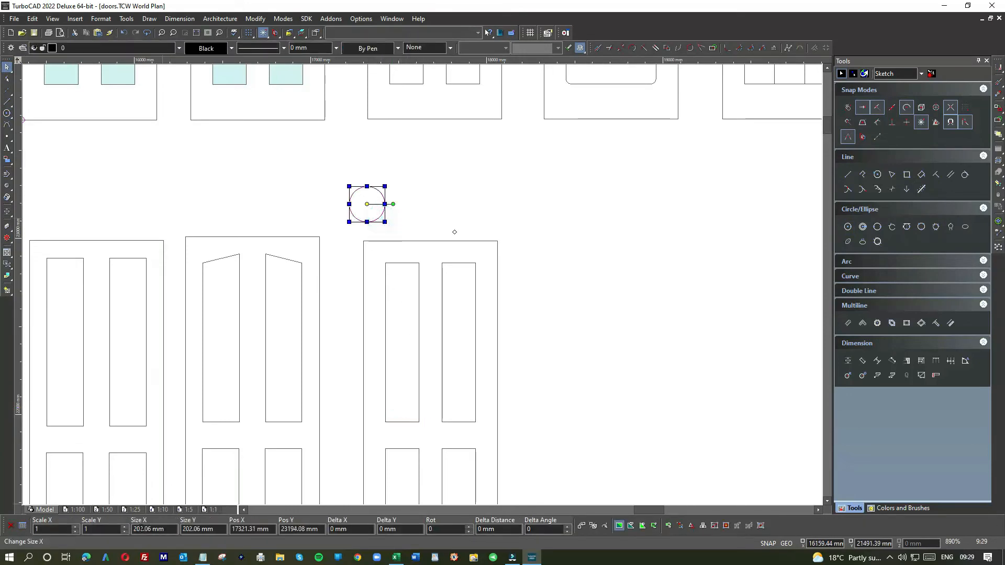
{"action": "left_click", "coordinate": [155, 529]}
{"action": "type", "text": "19"}
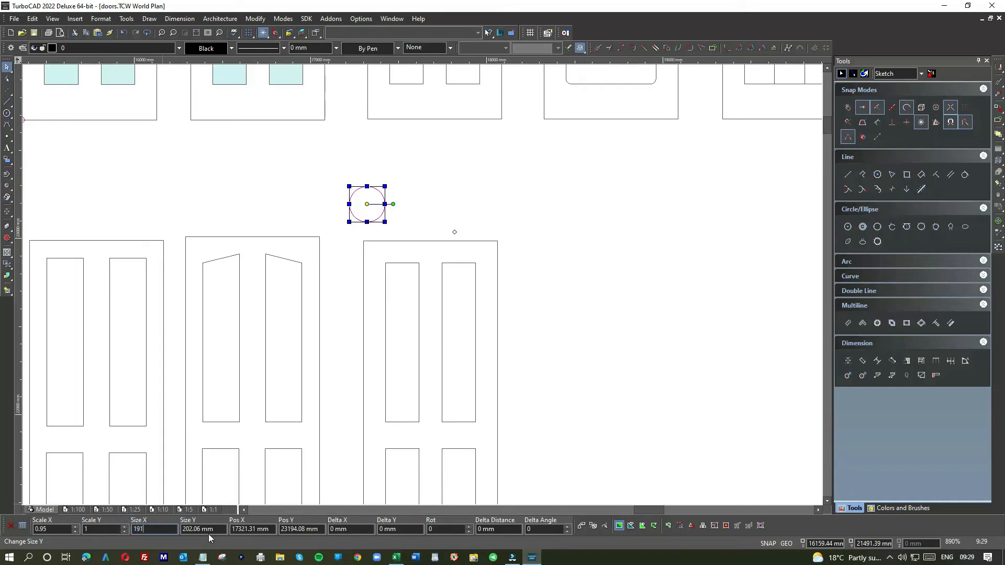
{"action": "type", "text": "191"}
{"action": "key", "text": "Return"}
- Move the circle into the head of the fifth door's left upper panel, touching its top edge and both sides
{"action": "left_click_drag", "start_coordinate": [369, 194], "coordinate": [402, 275]}
{"action": "scroll", "coordinate": [402, 275], "scroll_direction": "up", "scroll_amount": 2}
{"action": "scroll", "coordinate": [440, 299], "scroll_direction": "up", "scroll_amount": 4}
{"action": "left_click_drag", "start_coordinate": [451, 306], "coordinate": [474, 272]}
{"action": "left_click", "coordinate": [684, 325]}
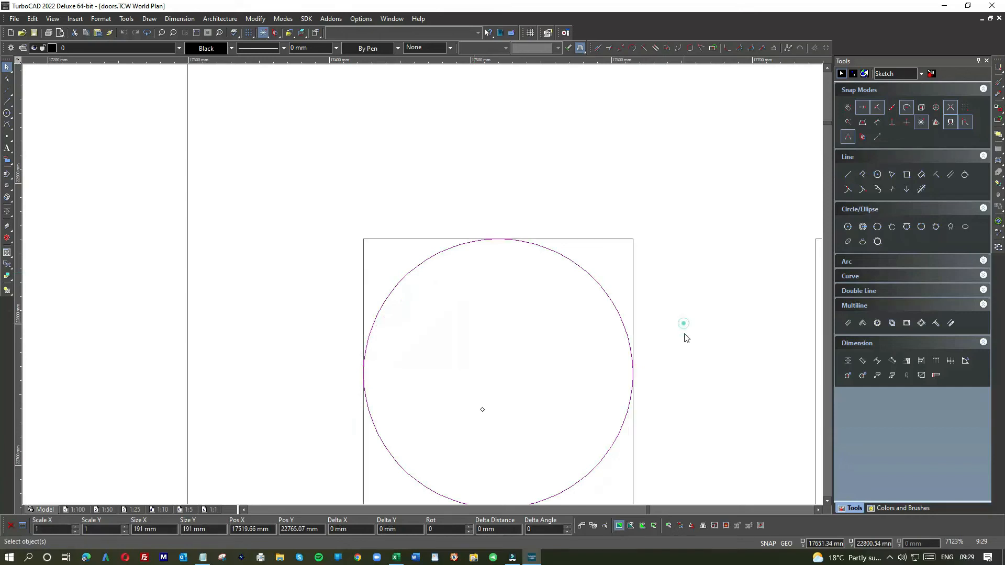
{"action": "scroll", "coordinate": [424, 289], "scroll_direction": "down", "scroll_amount": 4}
{"action": "left_click", "coordinate": [384, 325]}
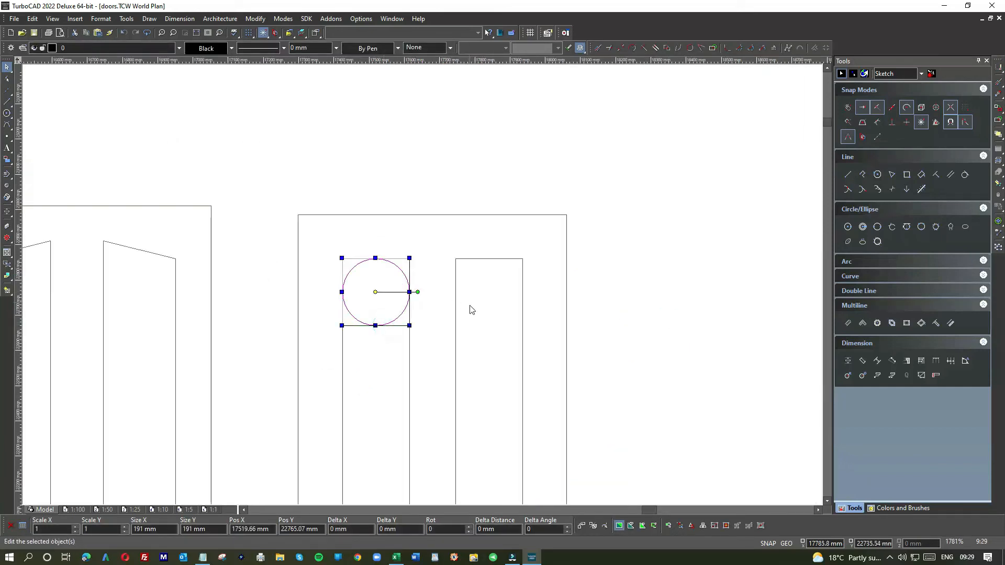
{"action": "scroll", "coordinate": [470, 309], "scroll_direction": "down", "scroll_amount": 1}
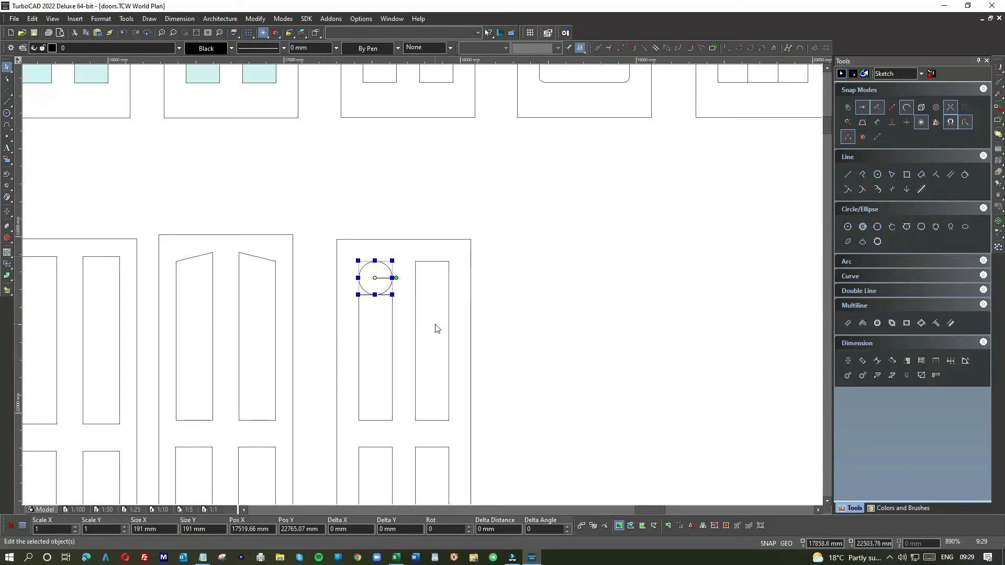
{"action": "left_click", "coordinate": [405, 291]}
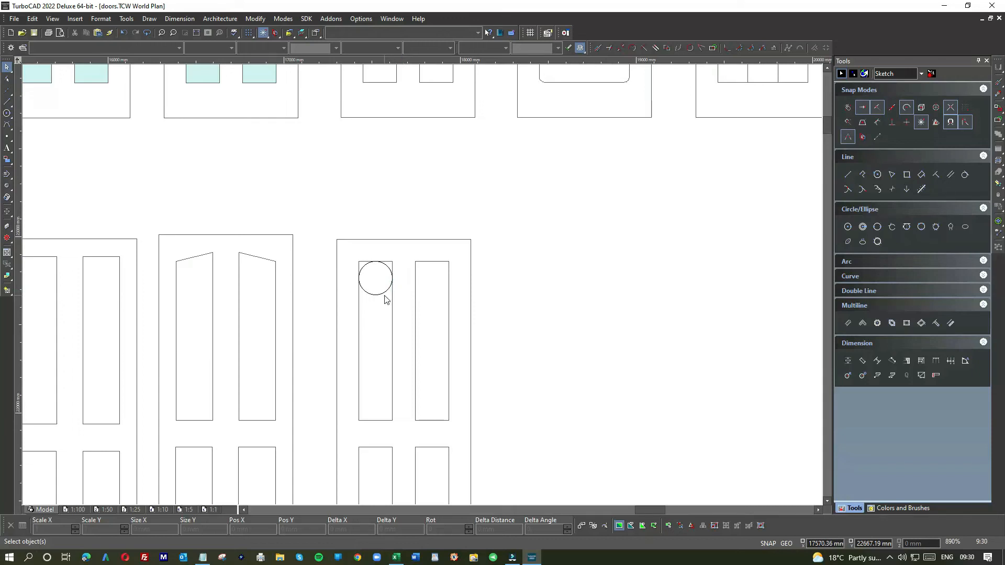
- Draw a horizontal line across the circle's diameter between the two sides of the left upper panel
{"action": "left_click", "coordinate": [7, 101]}
{"action": "scroll", "coordinate": [352, 282], "scroll_direction": "up", "scroll_amount": 5}
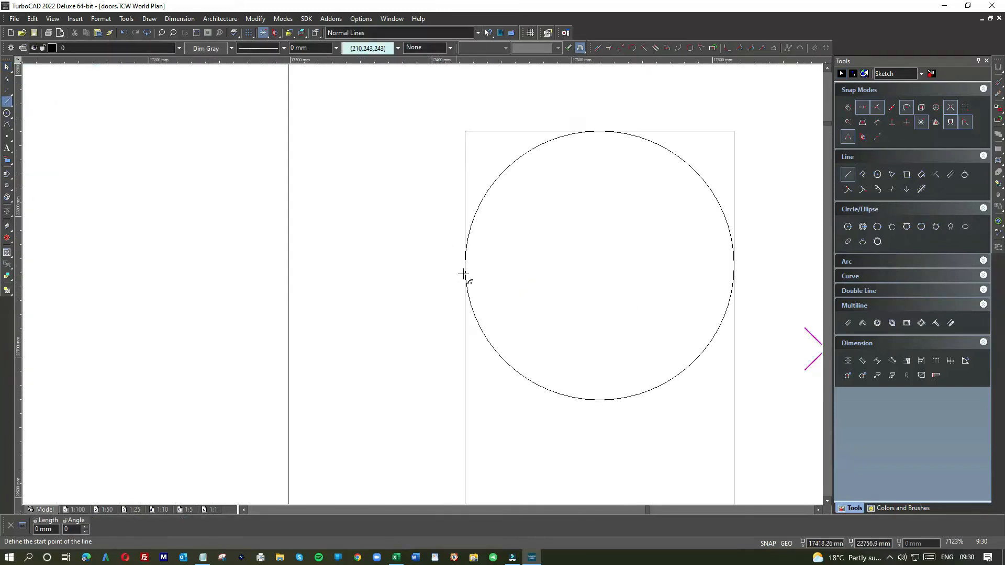
{"action": "left_click", "coordinate": [471, 274]}
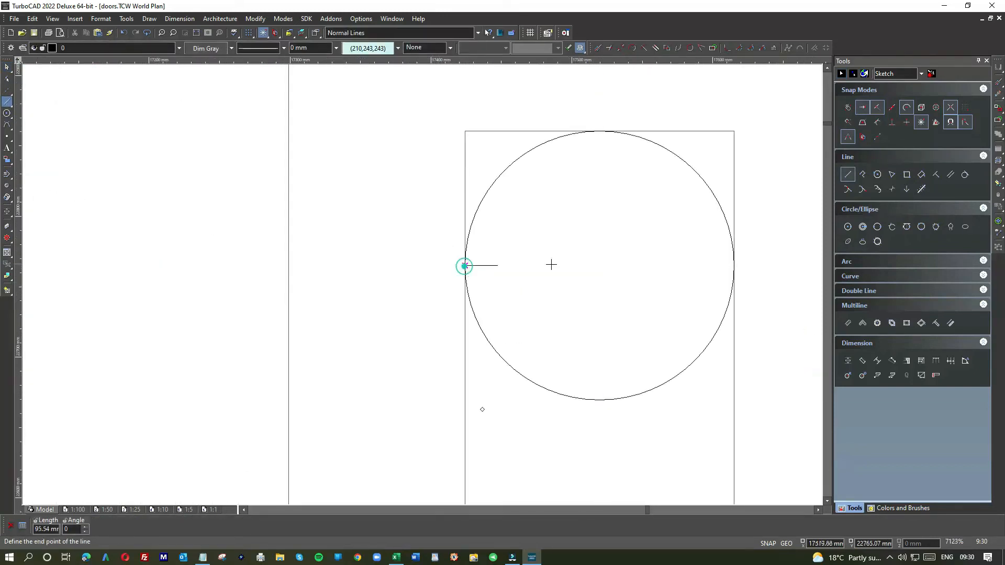
{"action": "left_click", "coordinate": [742, 275]}
{"action": "scroll", "coordinate": [420, 283], "scroll_direction": "down", "scroll_amount": 3}
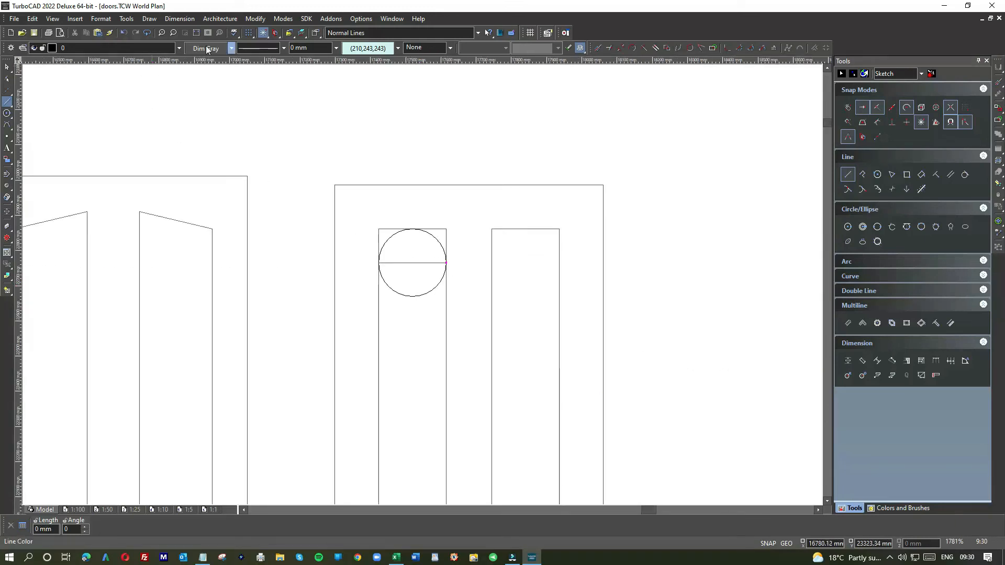
- Draw a cutting rectangle about 293 by 153 mm over the circle's lower half, its top on the diameter and both ends beyond the panel sides
{"action": "left_click", "coordinate": [253, 18]}
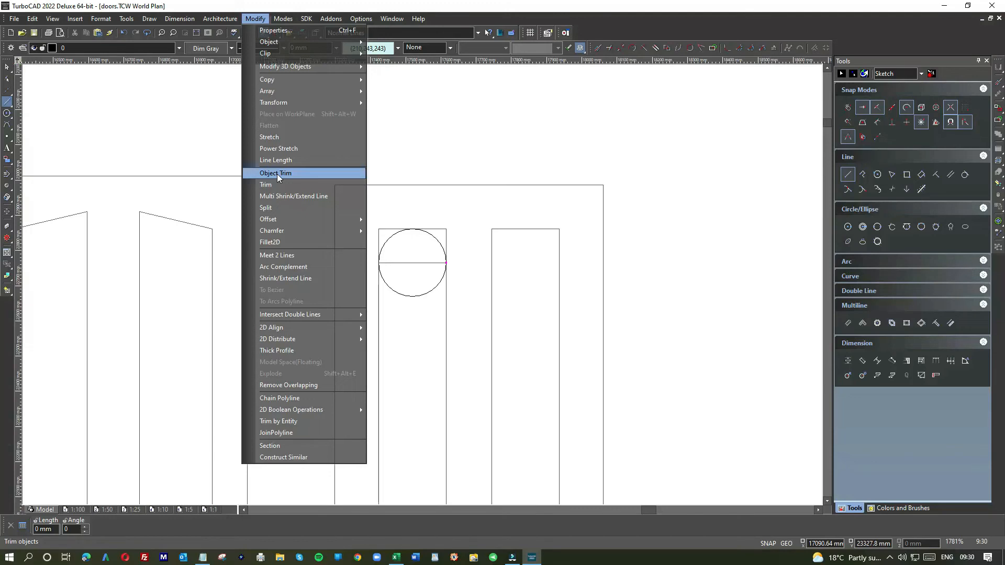
{"action": "left_click", "coordinate": [277, 174]}
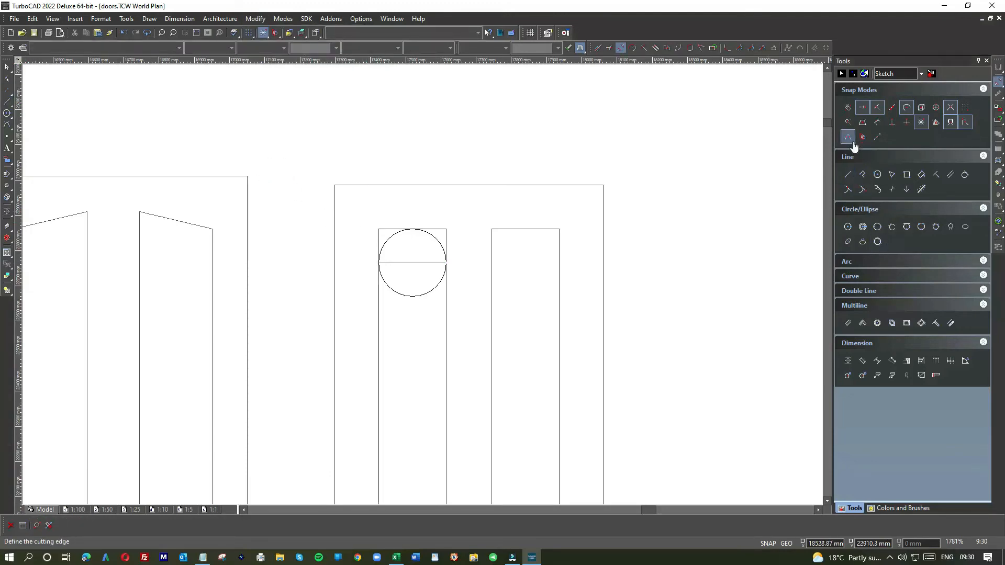
{"action": "left_click", "coordinate": [908, 175]}
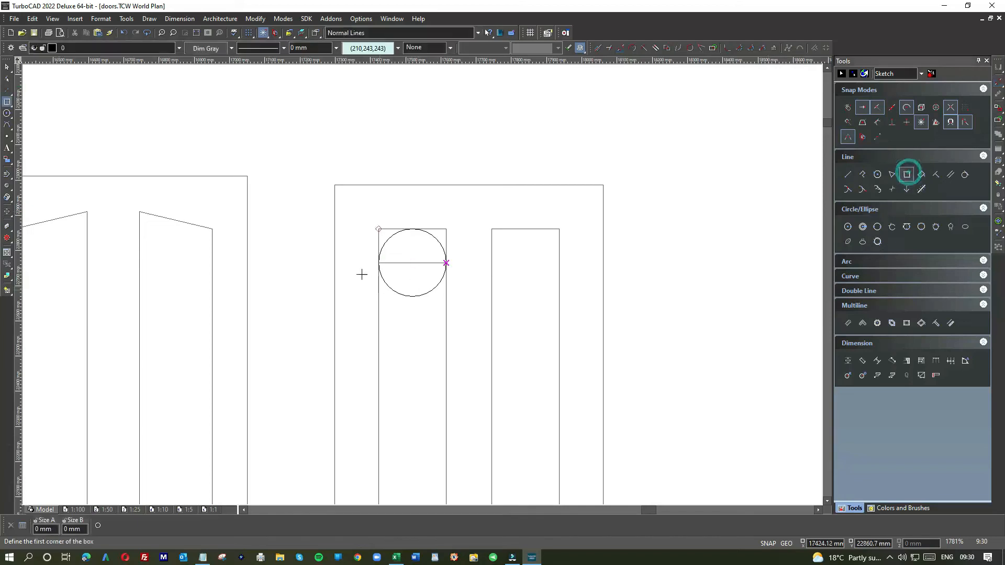
{"action": "left_click", "coordinate": [462, 317]}
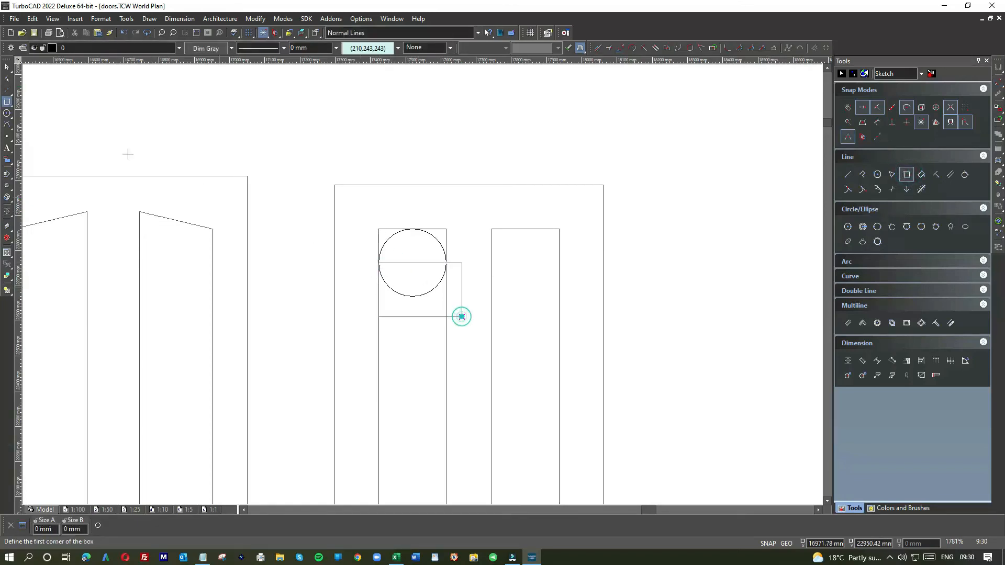
{"action": "left_click", "coordinate": [6, 68]}
{"action": "left_click", "coordinate": [391, 318]}
{"action": "left_click", "coordinate": [377, 290]}
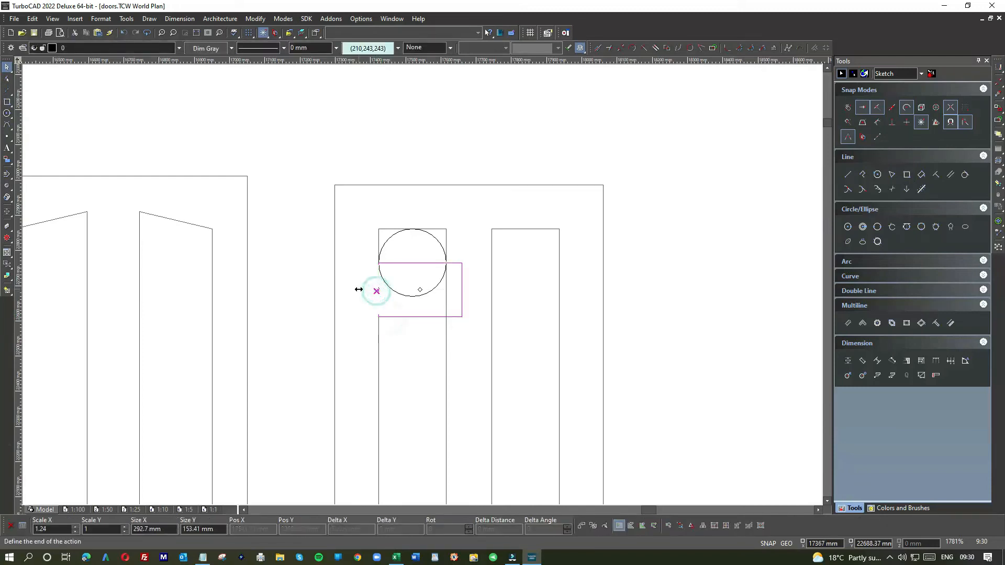
{"action": "left_click", "coordinate": [359, 289]}
- Trim away the circle's lower half with Object Trim, using the rectangle as the cutting edge
{"action": "left_click", "coordinate": [265, 20]}
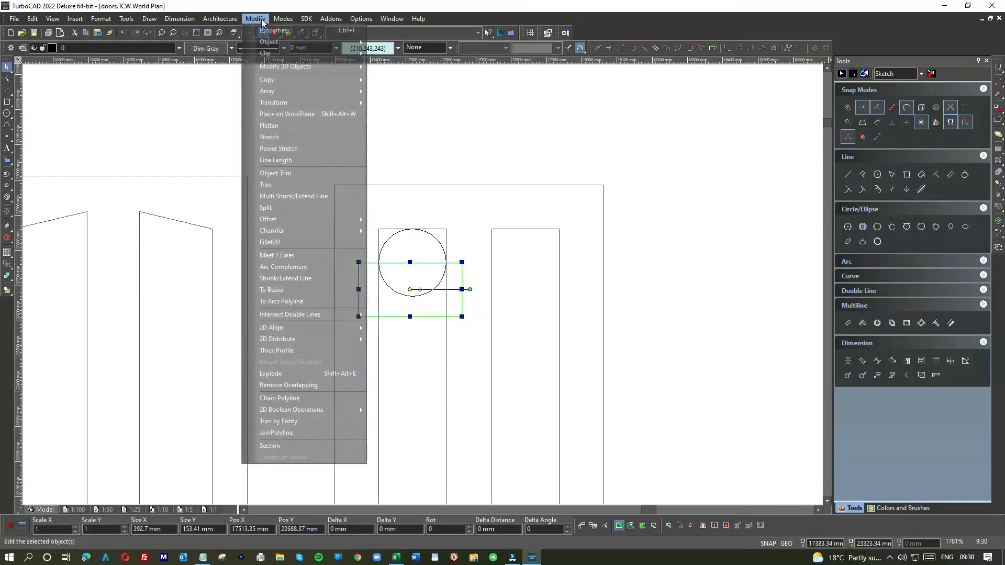
{"action": "left_click", "coordinate": [272, 173]}
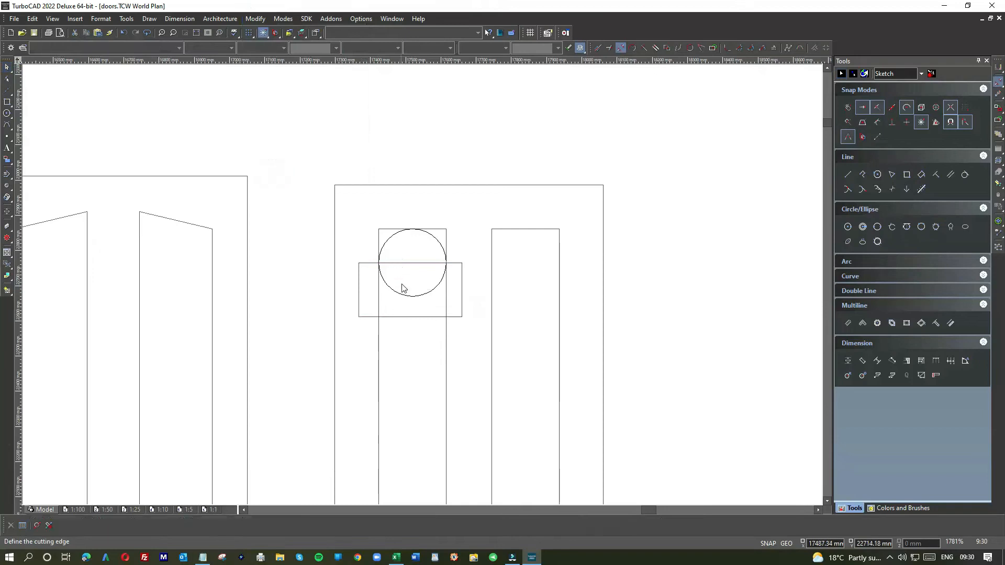
{"action": "left_click", "coordinate": [404, 317]}
{"action": "left_click", "coordinate": [409, 295]}
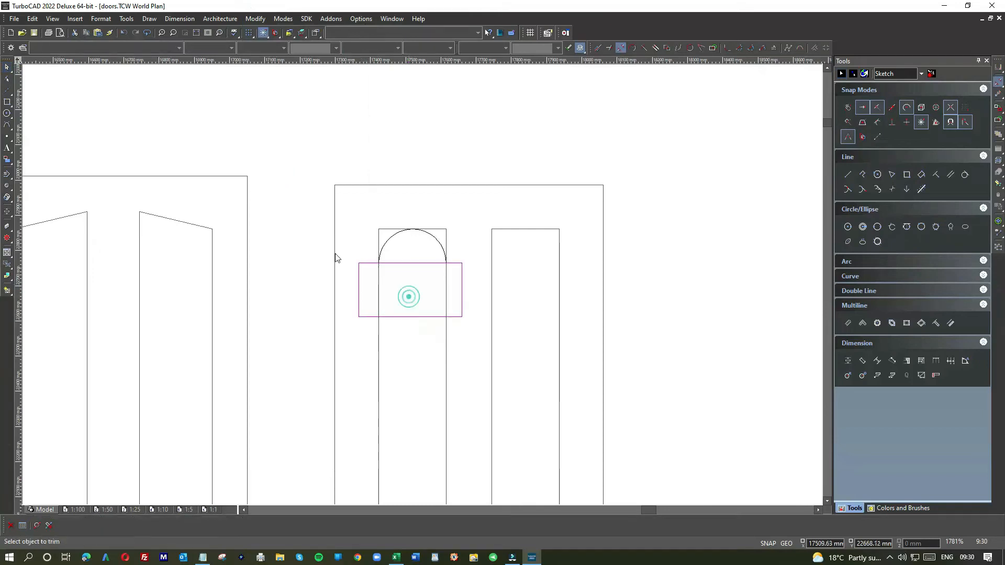
{"action": "left_click", "coordinate": [7, 66]}
- Delete the cutting rectangle, the left upper panel's straight top edge and the horizontal line under the arch
{"action": "left_click", "coordinate": [398, 317]}
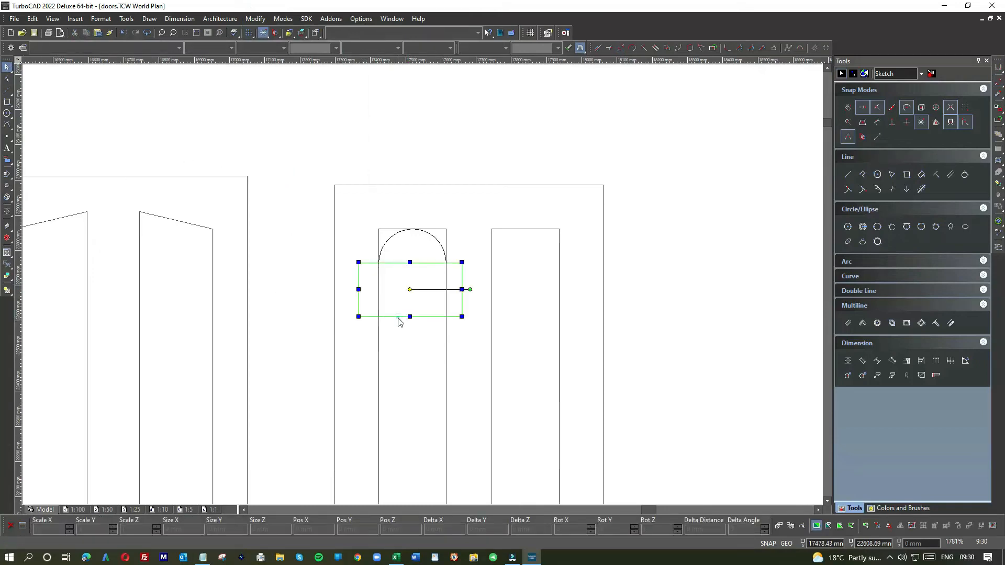
{"action": "key", "text": "Delete"}
{"action": "left_click", "coordinate": [434, 230]}
{"action": "key", "text": "Delete"}
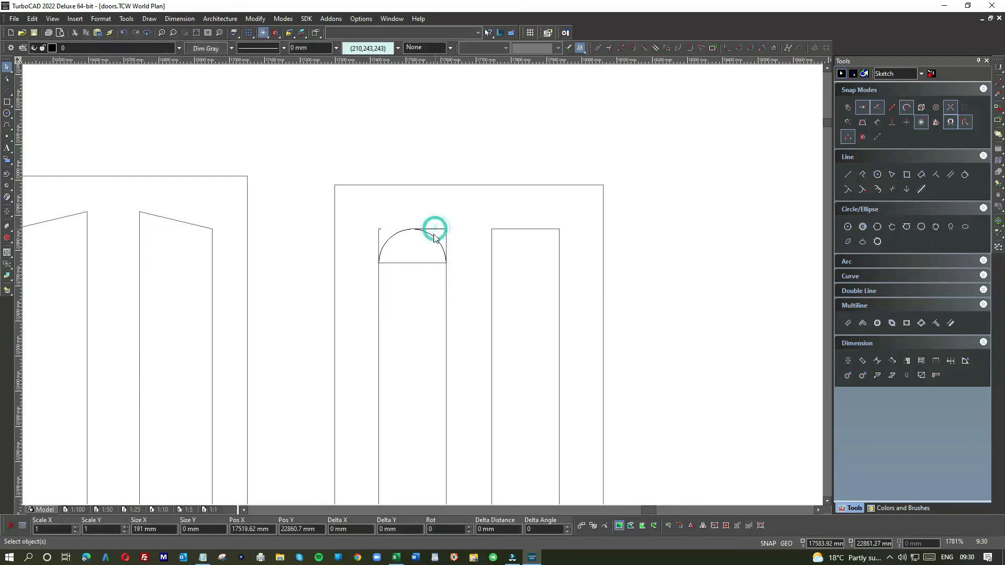
{"action": "left_click", "coordinate": [423, 263]}
{"action": "key", "text": "Delete"}
- Shorten both vertical sides of the left upper panel so they end at the arch's endpoints
{"action": "left_click", "coordinate": [446, 237]}
{"action": "left_click_drag", "start_coordinate": [446, 226], "coordinate": [446, 260]}
{"action": "left_click", "coordinate": [379, 241]}
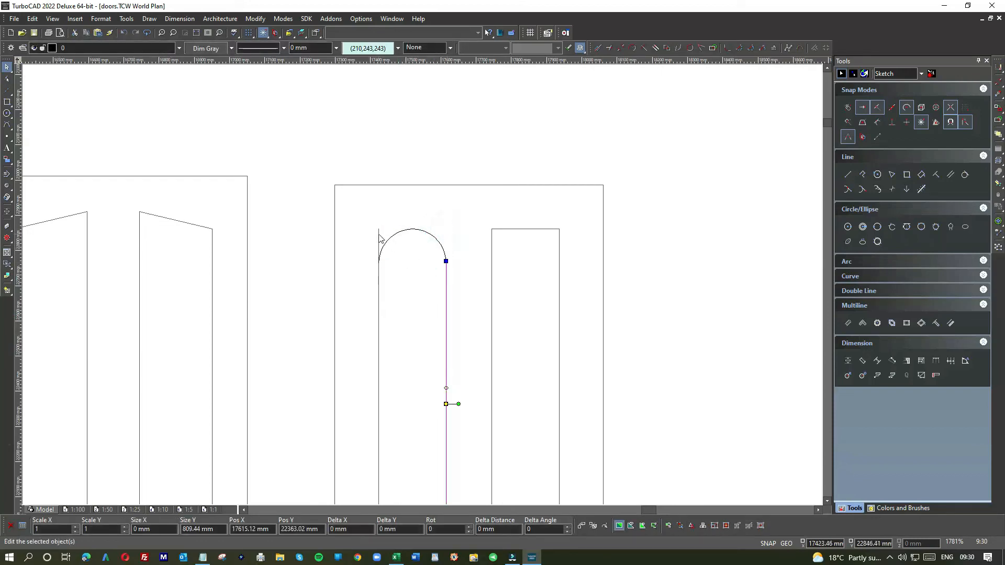
{"action": "left_click_drag", "start_coordinate": [378, 231], "coordinate": [379, 262]}
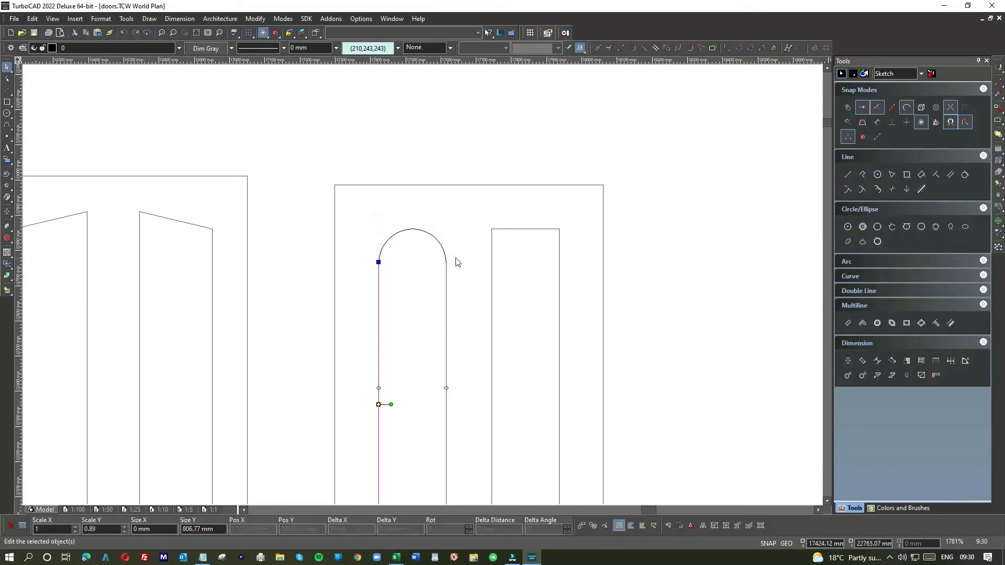
{"action": "left_click", "coordinate": [467, 275]}
{"action": "scroll", "coordinate": [467, 275], "scroll_direction": "down", "scroll_amount": 4}
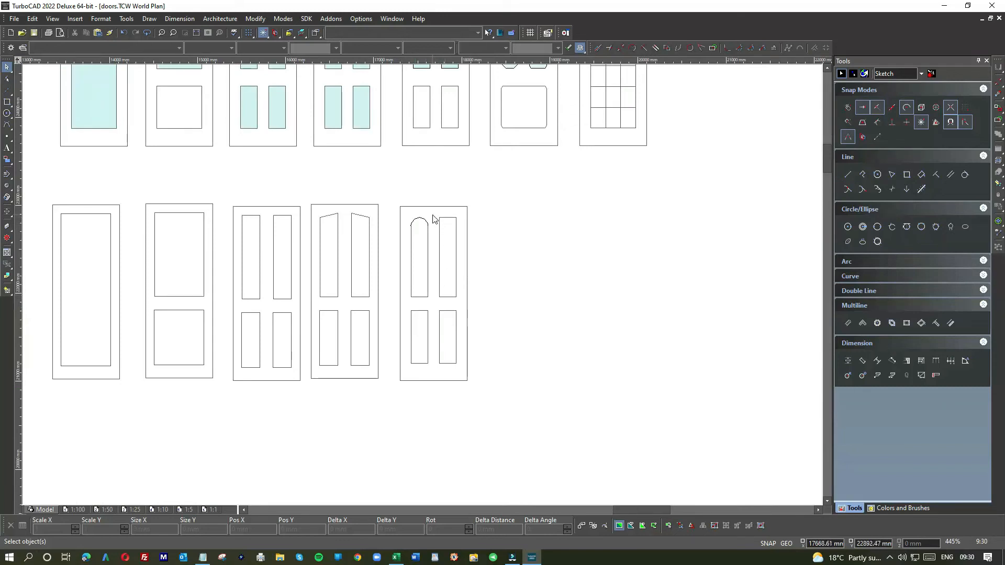
- Draw a helper rectangle about 386 by 70 mm from the right upper panel's top-left corner, extending left above the arch
{"action": "left_click", "coordinate": [6, 101]}
{"action": "scroll", "coordinate": [429, 251], "scroll_direction": "up", "scroll_amount": 4}
{"action": "scroll", "coordinate": [423, 286], "scroll_direction": "down", "scroll_amount": 4}
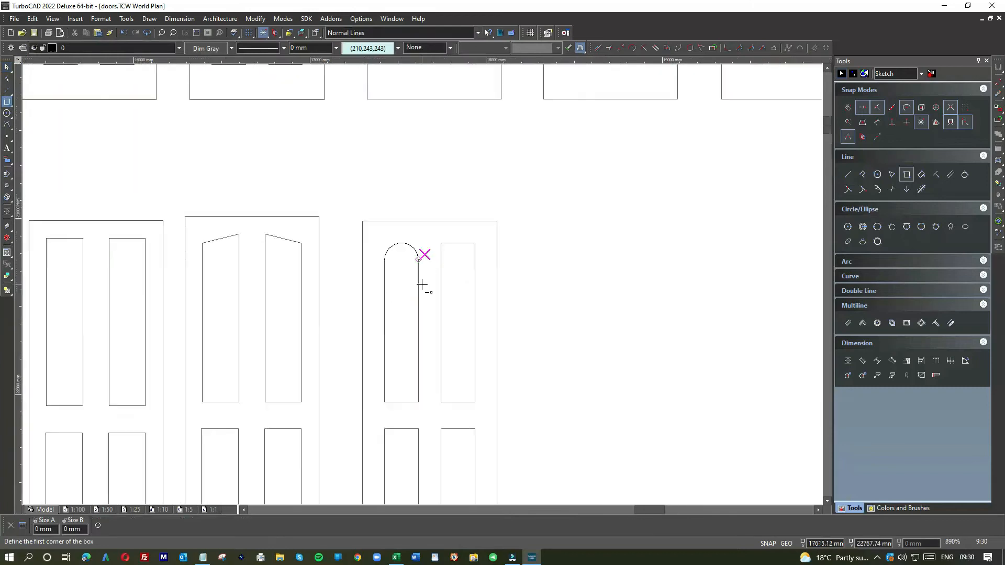
{"action": "scroll", "coordinate": [419, 270], "scroll_direction": "up", "scroll_amount": 2}
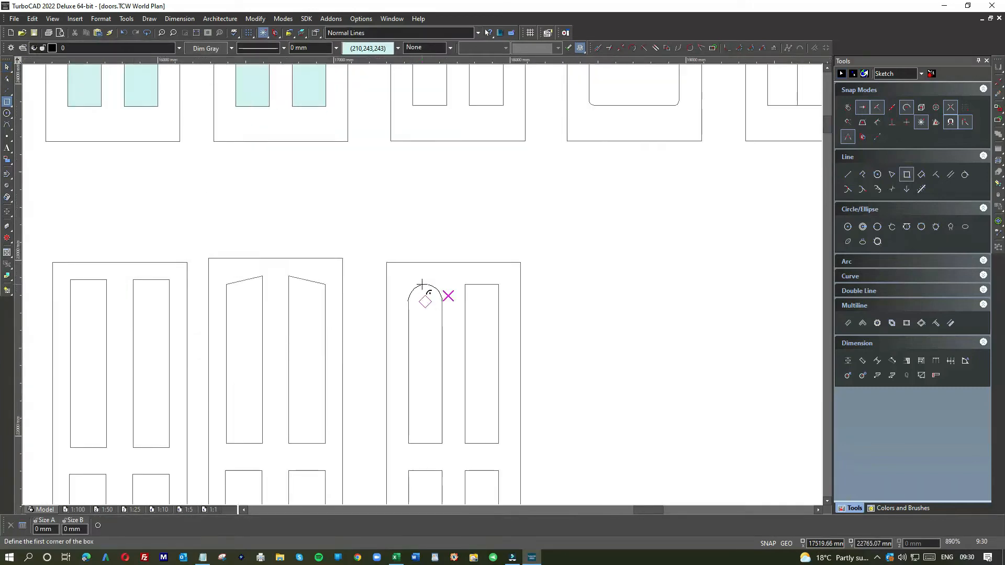
{"action": "left_click", "coordinate": [465, 284]}
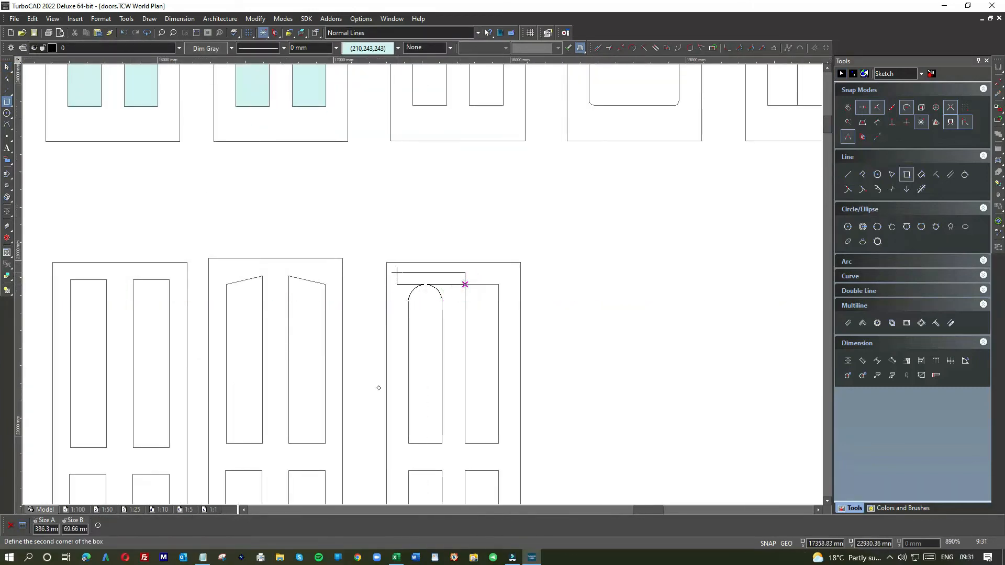
{"action": "left_click", "coordinate": [397, 272]}
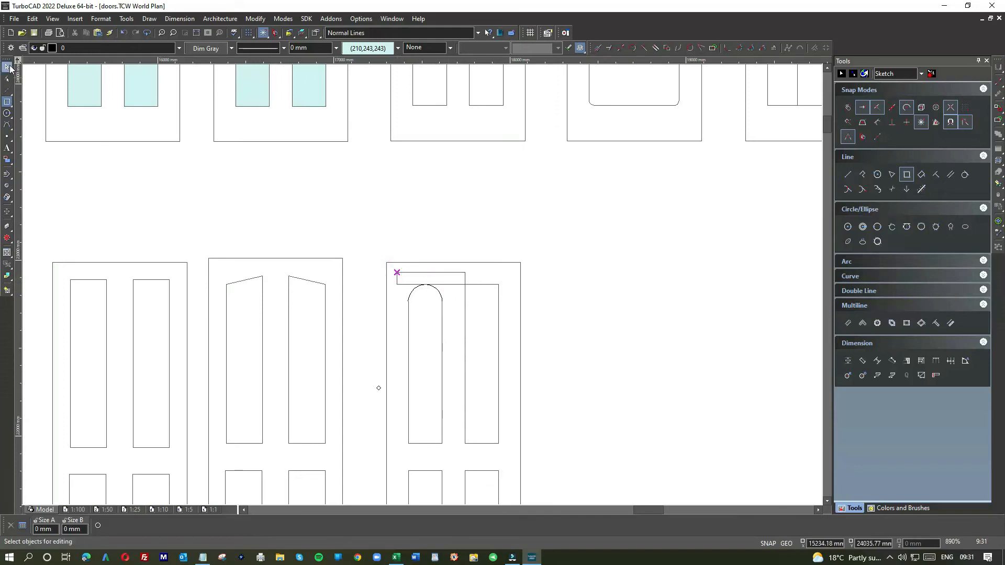
{"action": "key", "text": "Escape"}
- Replace the fifth door's square-topped right upper panel with a copy of the arched left panel
{"action": "left_click_drag", "start_coordinate": [458, 278], "coordinate": [511, 452]}
{"action": "key", "text": "Delete"}
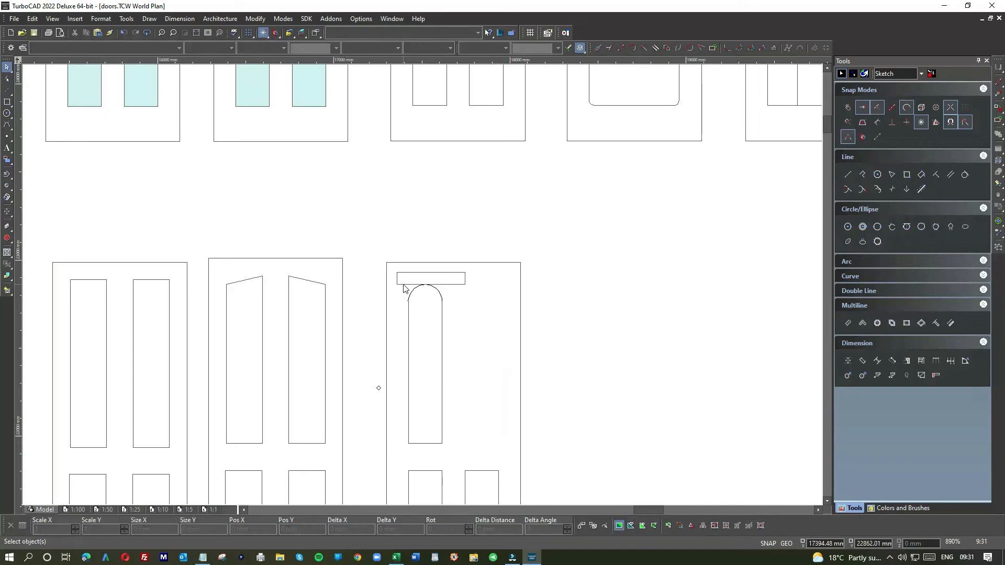
{"action": "left_click_drag", "start_coordinate": [426, 331], "coordinate": [455, 452]}
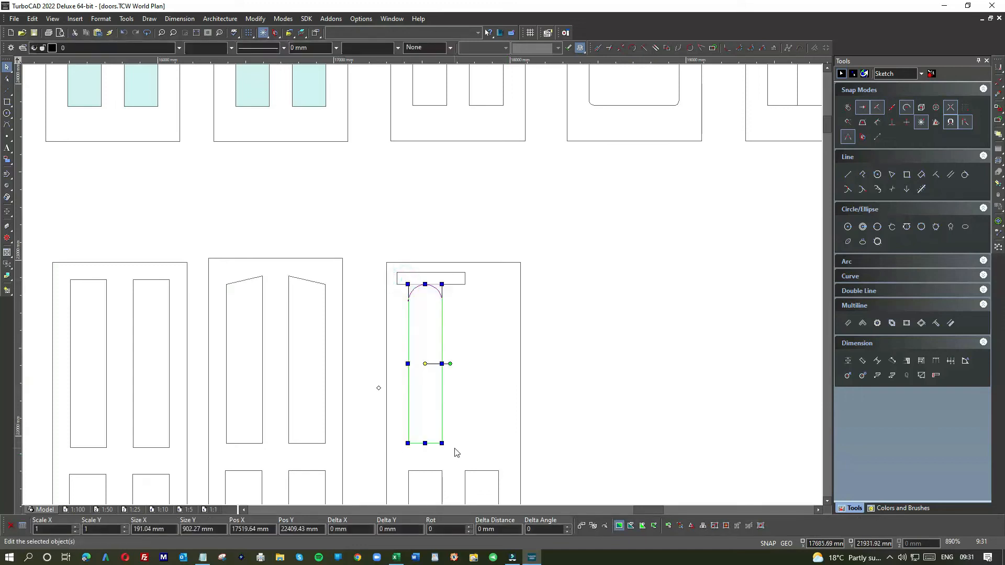
{"action": "key", "text": "ctrl+c"}
{"action": "left_click", "coordinate": [465, 318]}
{"action": "key", "text": "ctrl+v"}
{"action": "left_click", "coordinate": [412, 212]}
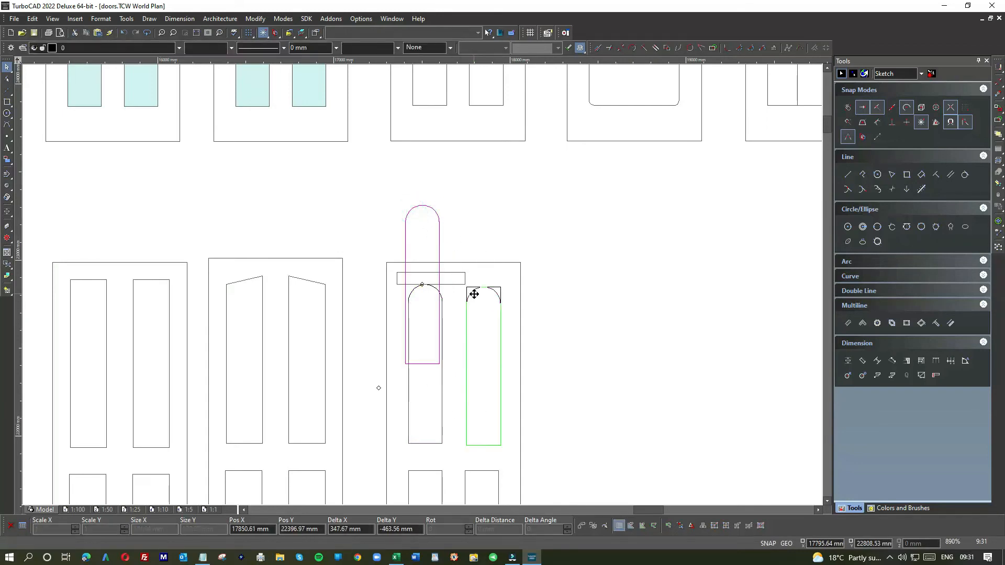
- Place the copied arched panel with its bounding box's upper-left corner snapped to the lower-right corner of the spacing rectangle
{"action": "left_click", "coordinate": [472, 289]}
{"action": "scroll", "coordinate": [472, 288], "scroll_direction": "up", "scroll_amount": 3}
{"action": "scroll", "coordinate": [424, 289], "scroll_direction": "up", "scroll_amount": 1}
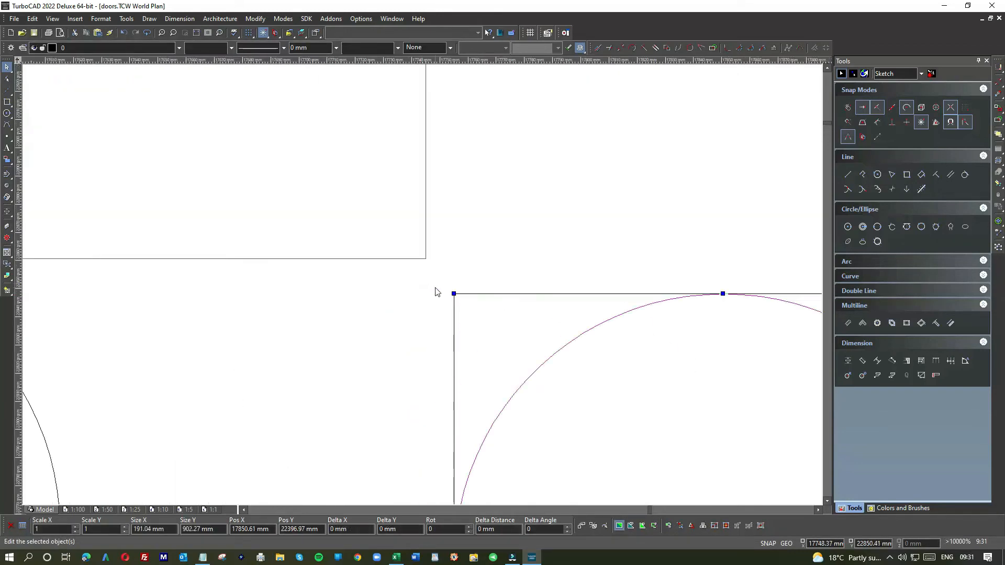
{"action": "left_click", "coordinate": [455, 293]}
{"action": "left_click_drag", "start_coordinate": [454, 293], "coordinate": [425, 259]}
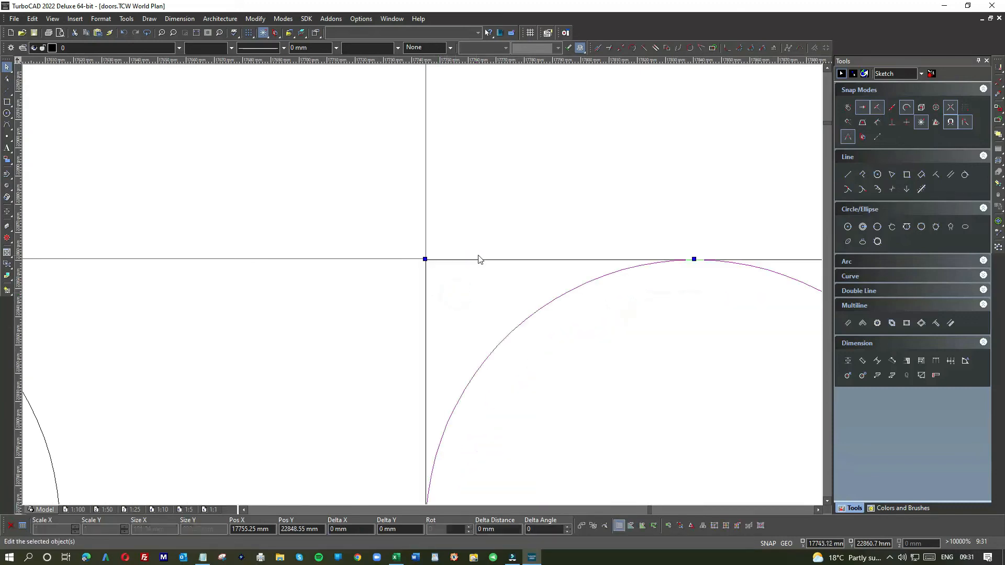
{"action": "left_click", "coordinate": [491, 227]}
{"action": "scroll", "coordinate": [421, 286], "scroll_direction": "down", "scroll_amount": 3}
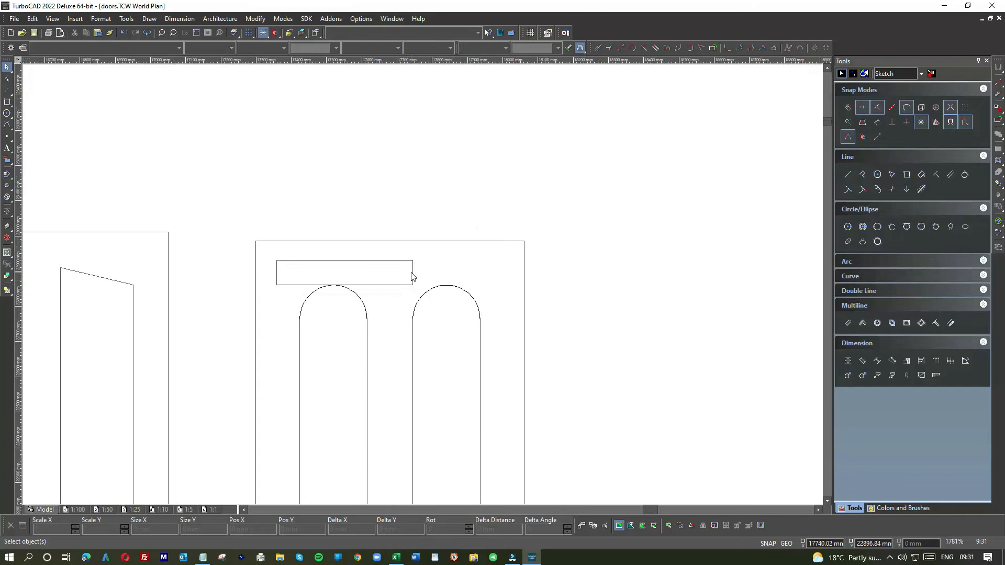
- Delete the spacing rectangle above the two arched panels
{"action": "left_click", "coordinate": [412, 277]}
{"action": "key", "text": "Delete"}
{"action": "scroll", "coordinate": [416, 320], "scroll_direction": "down", "scroll_amount": 2}
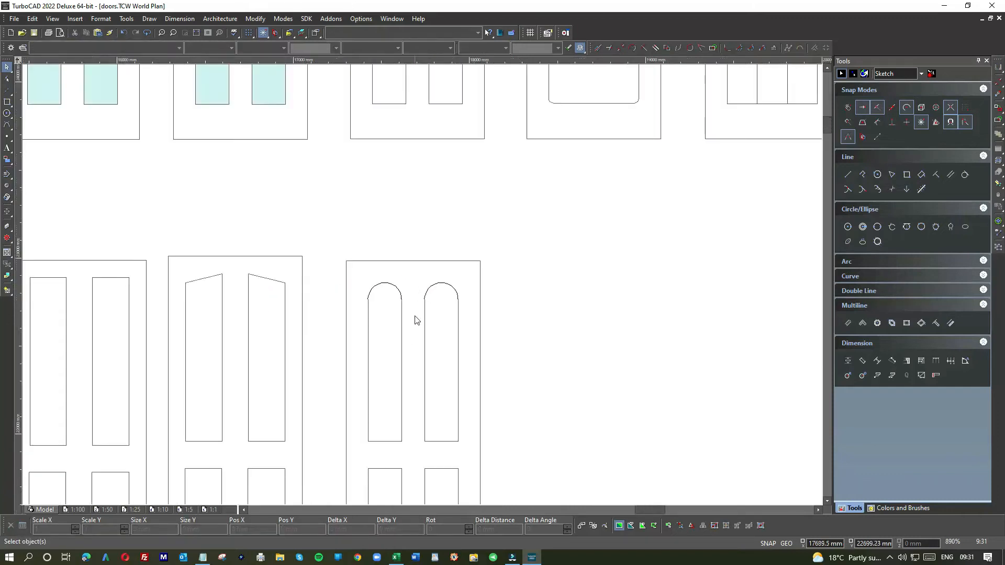
{"action": "scroll", "coordinate": [416, 321], "scroll_direction": "down", "scroll_amount": 1}
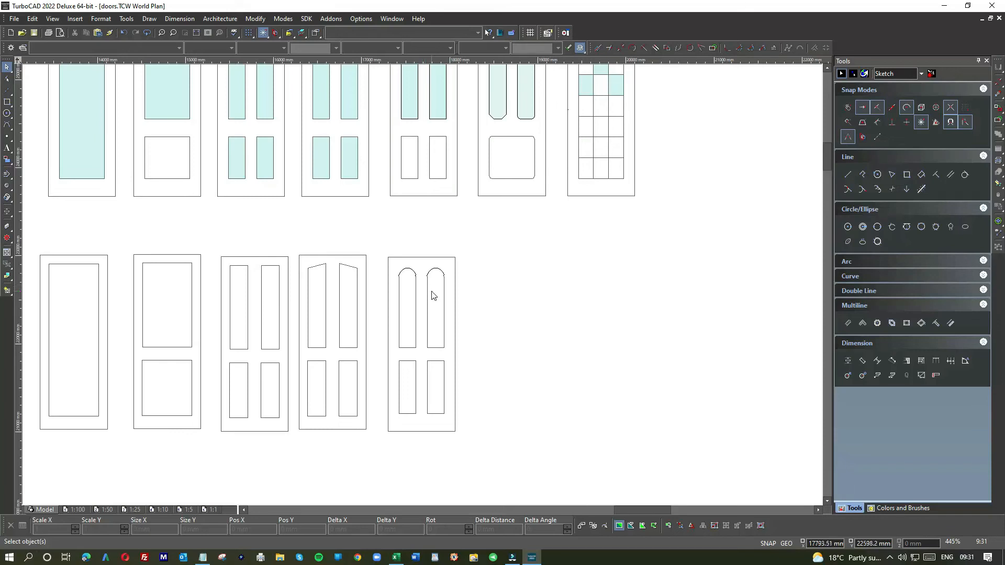
{"action": "scroll", "coordinate": [432, 293], "scroll_direction": "up", "scroll_amount": 1}
{"action": "scroll", "coordinate": [422, 288], "scroll_direction": "down", "scroll_amount": 2}
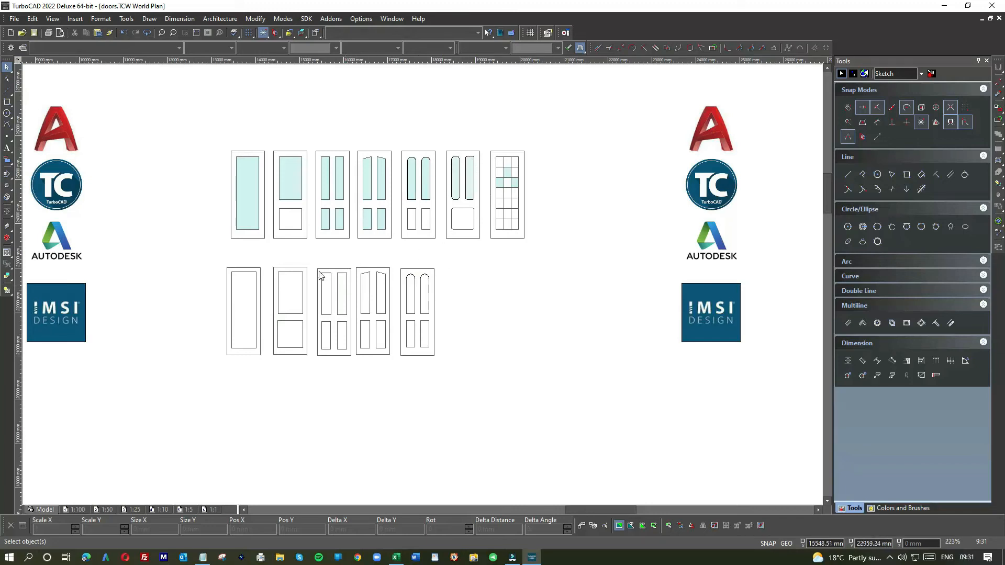
- Copy the plain four-panel door and place the copy at the right end of the lower row, beside the arched door
{"action": "left_click_drag", "start_coordinate": [312, 264], "coordinate": [355, 365]}
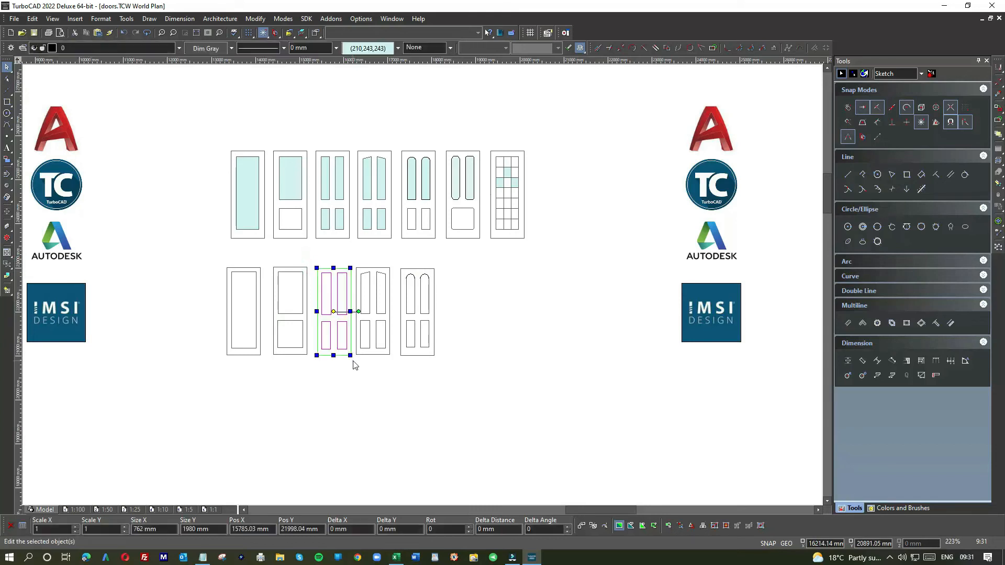
{"action": "left_click", "coordinate": [452, 275]}
{"action": "left_click", "coordinate": [453, 275]}
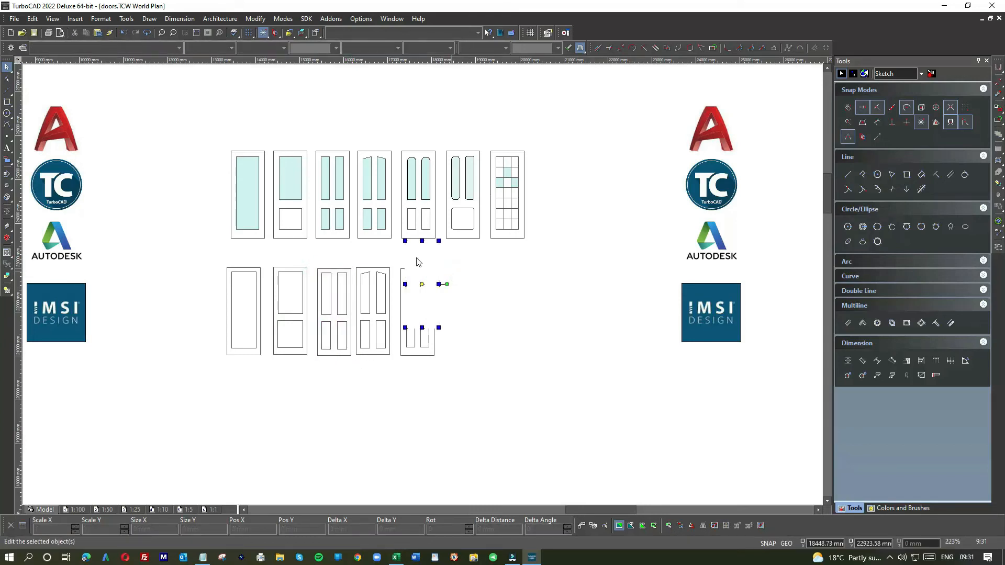
{"action": "left_click_drag", "start_coordinate": [415, 256], "coordinate": [454, 284]}
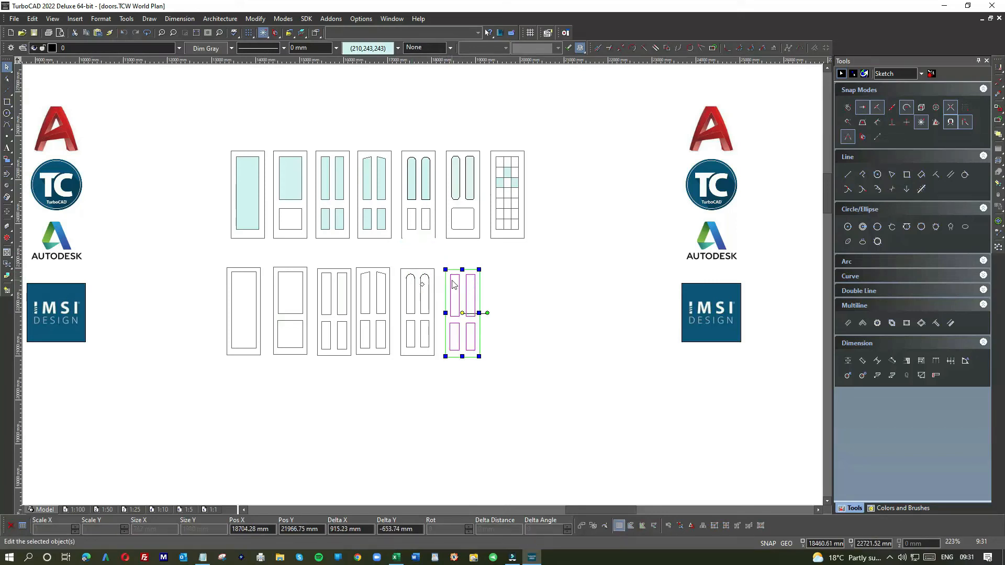
{"action": "left_click", "coordinate": [494, 275]}
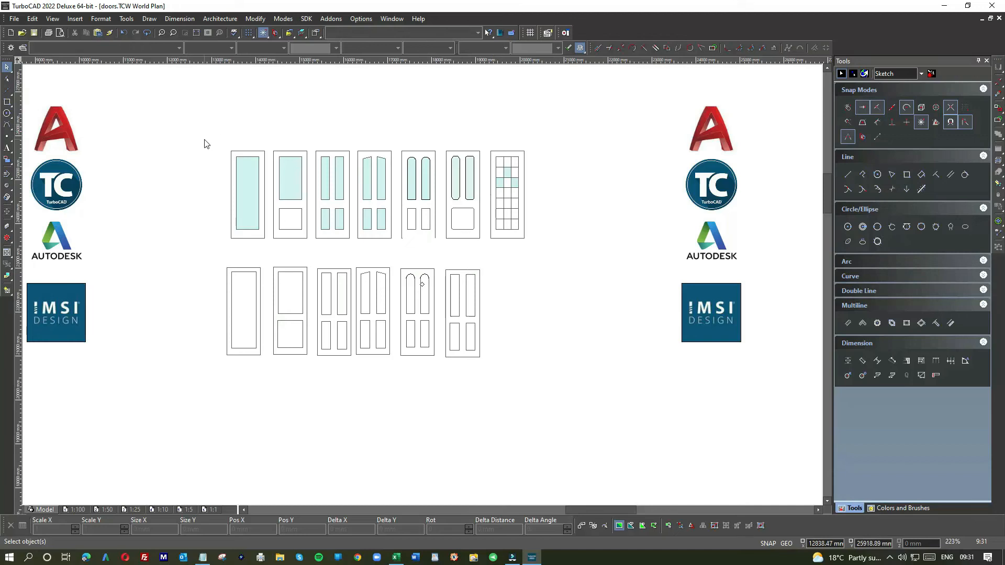
{"action": "scroll", "coordinate": [410, 253], "scroll_direction": "up", "scroll_amount": 3}
{"action": "scroll", "coordinate": [422, 288], "scroll_direction": "down", "scroll_amount": 3}
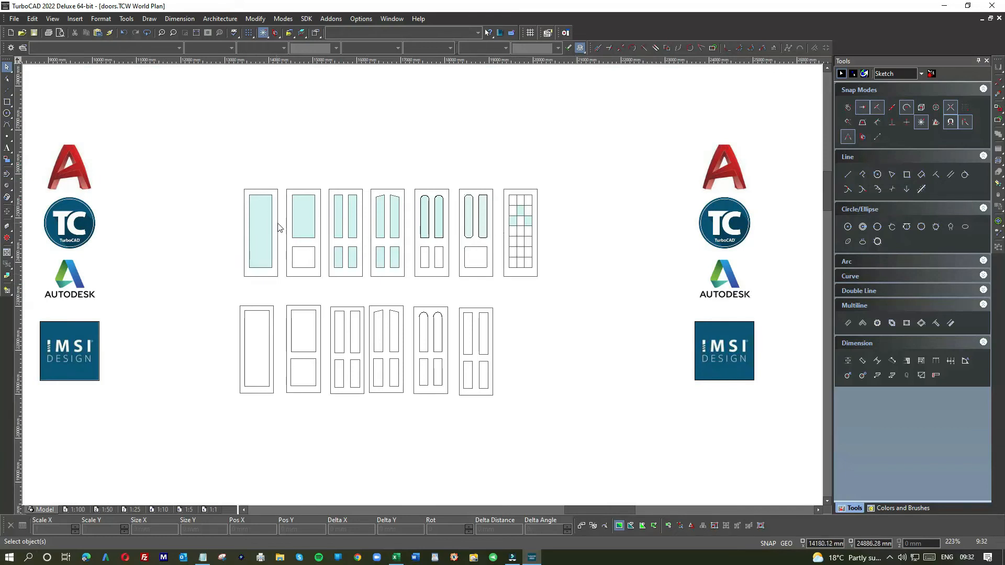
{"action": "left_click", "coordinate": [391, 19]}
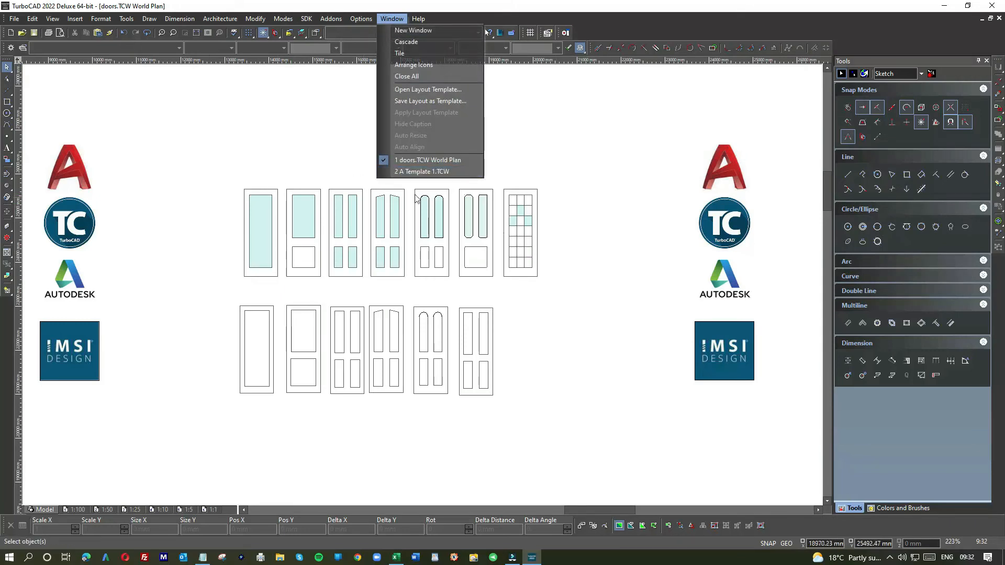
{"action": "left_click", "coordinate": [323, 124]}
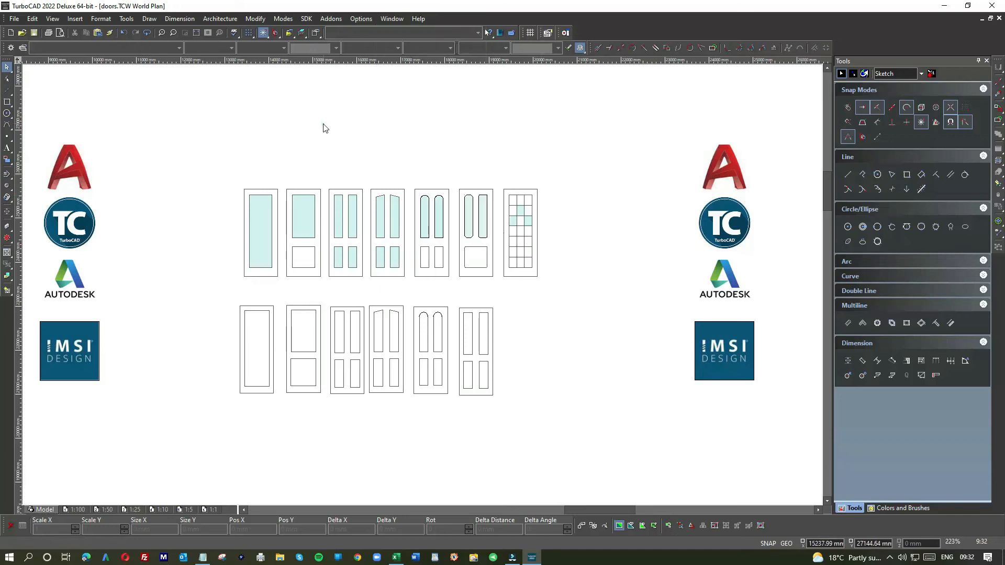
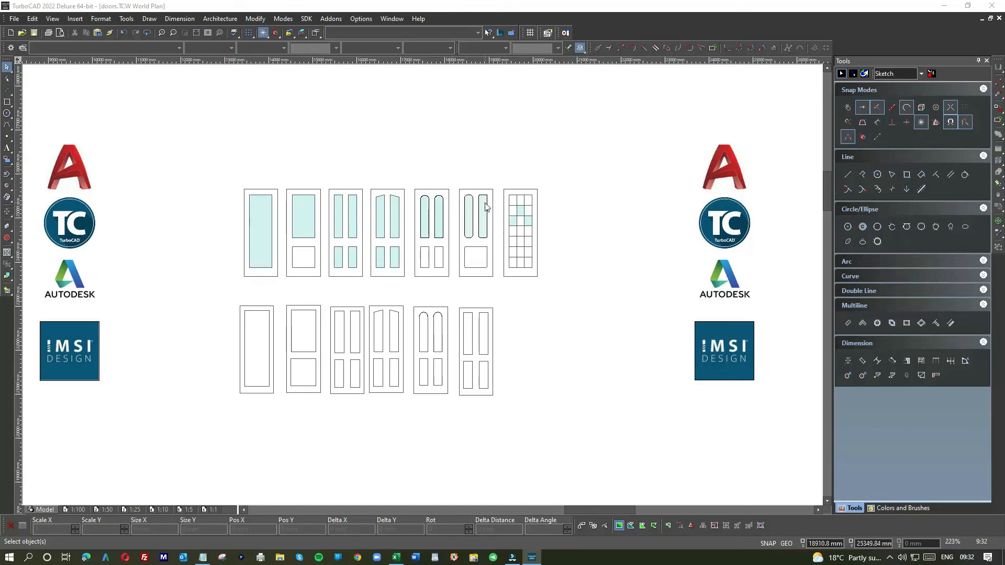
- Delete the facing inner edges of the two lower panels on the newly copied door
{"action": "scroll", "coordinate": [479, 201], "scroll_direction": "up", "scroll_amount": 5}
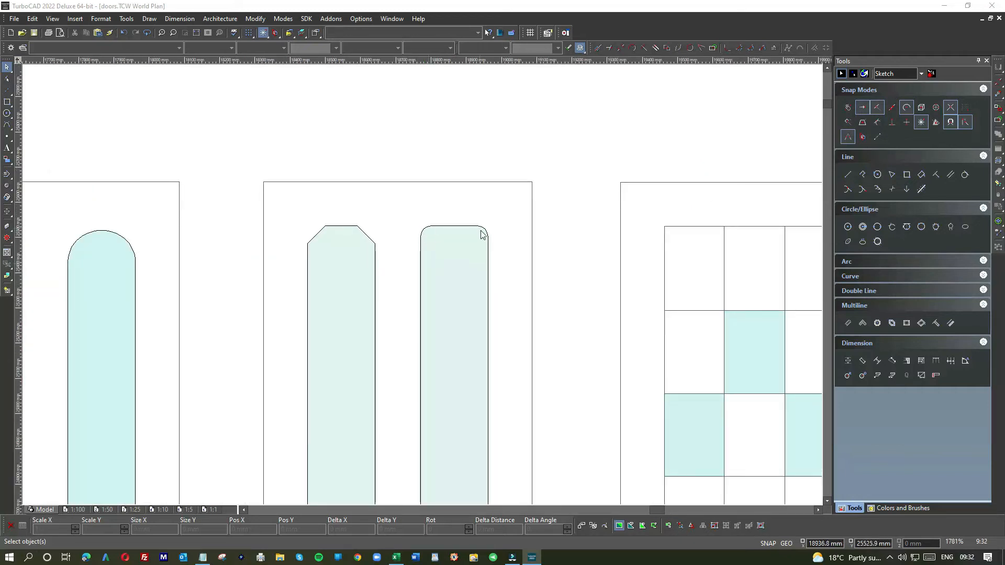
{"action": "scroll", "coordinate": [411, 322], "scroll_direction": "down", "scroll_amount": 2}
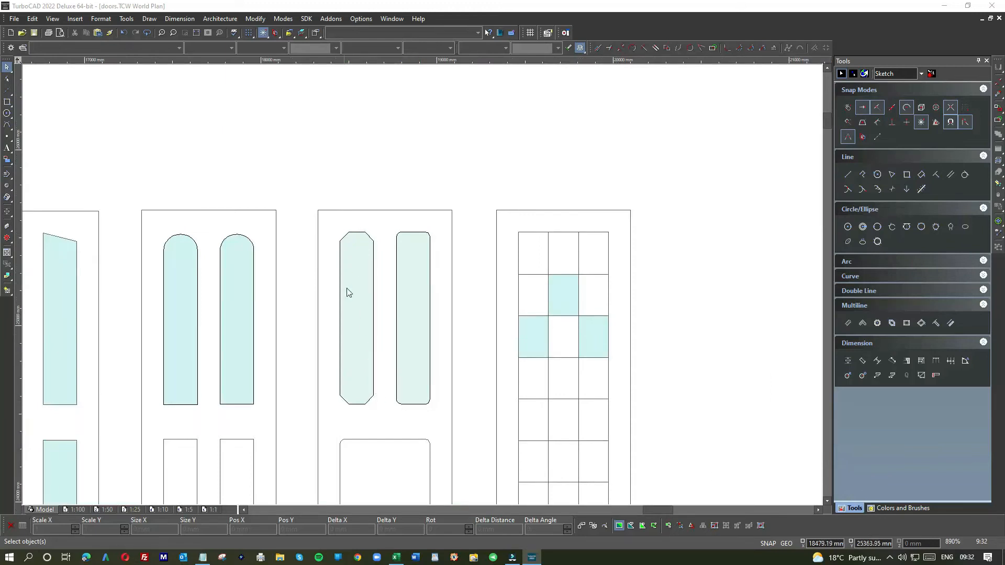
{"action": "scroll", "coordinate": [345, 389], "scroll_direction": "down", "scroll_amount": 2}
{"action": "scroll", "coordinate": [426, 317], "scroll_direction": "down", "scroll_amount": 2}
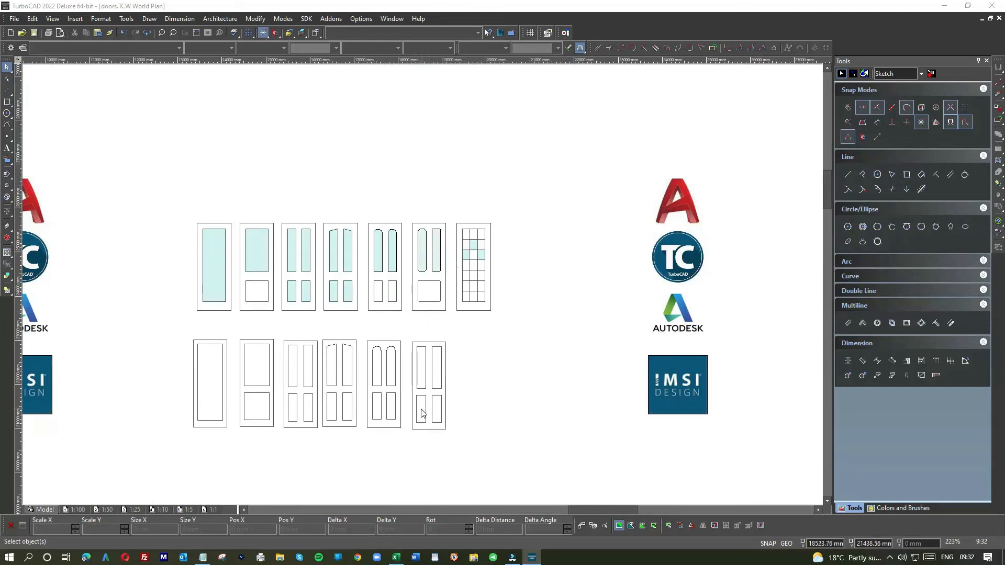
{"action": "scroll", "coordinate": [424, 411], "scroll_direction": "up", "scroll_amount": 2}
{"action": "scroll", "coordinate": [422, 288], "scroll_direction": "up", "scroll_amount": 2}
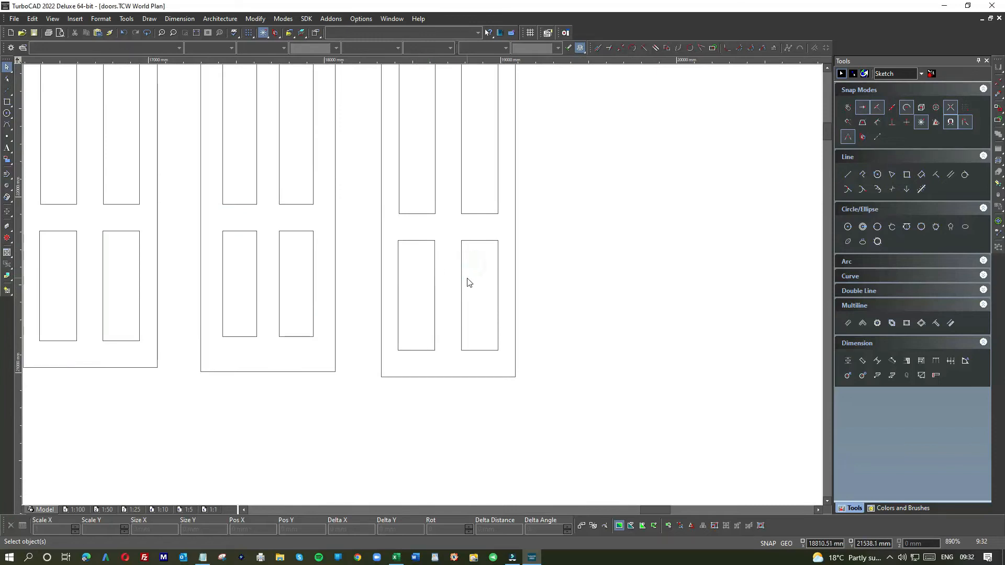
{"action": "left_click", "coordinate": [435, 279]}
{"action": "key", "text": "Delete"}
{"action": "left_click", "coordinate": [460, 240]}
{"action": "key", "text": "Delete"}
- Stretch the lower-left panel's bottom and top edges to the right panel's outer edge, forming one wide lower panel
{"action": "left_click", "coordinate": [471, 350]}
{"action": "left_click_drag", "start_coordinate": [435, 350], "coordinate": [497, 351]}
{"action": "left_click", "coordinate": [430, 241]}
{"action": "left_click_drag", "start_coordinate": [436, 240], "coordinate": [498, 241]}
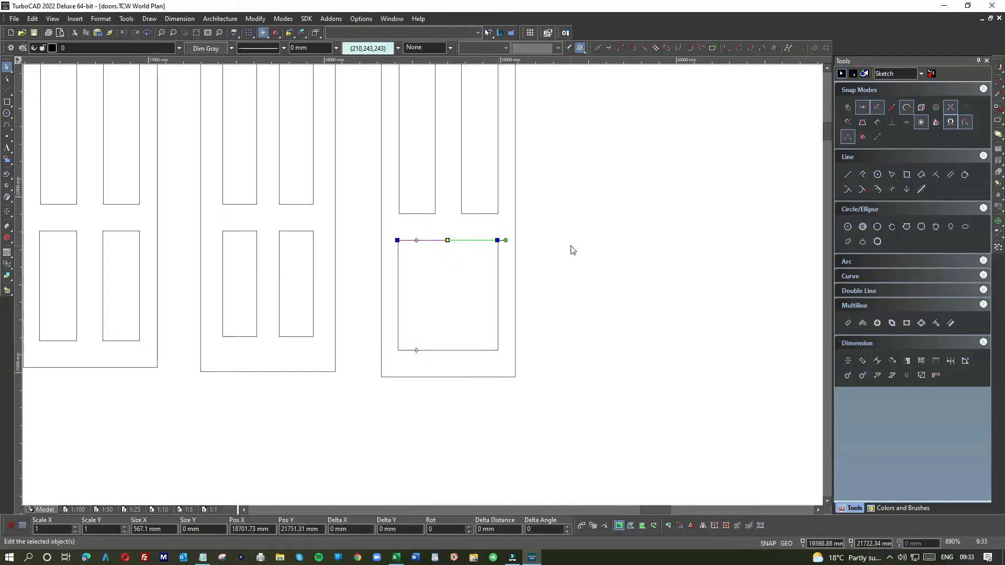
{"action": "left_click", "coordinate": [571, 243]}
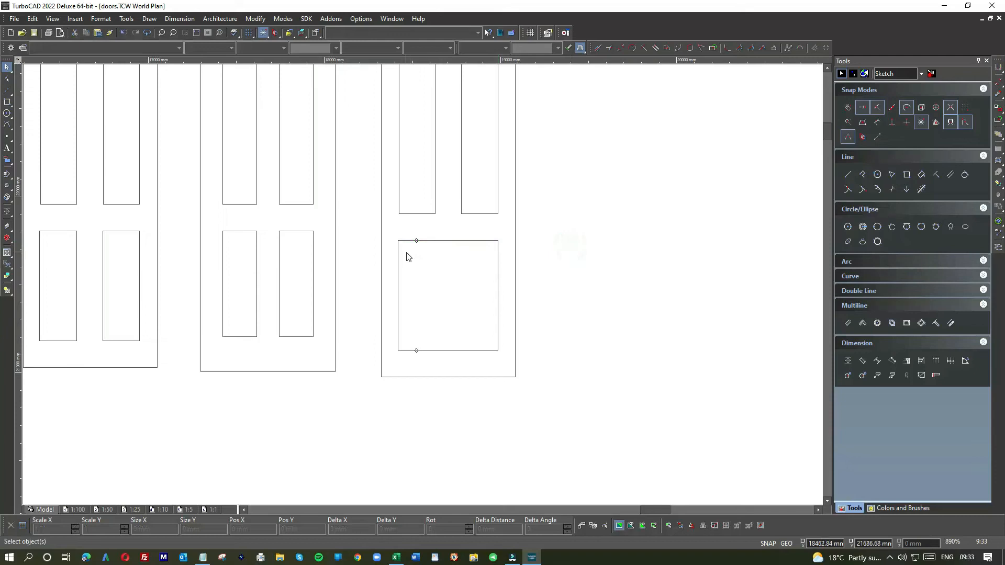
- Fillet all four corners of the wide lower panel with a 30 mm radius
{"action": "right_click", "coordinate": [415, 259]}
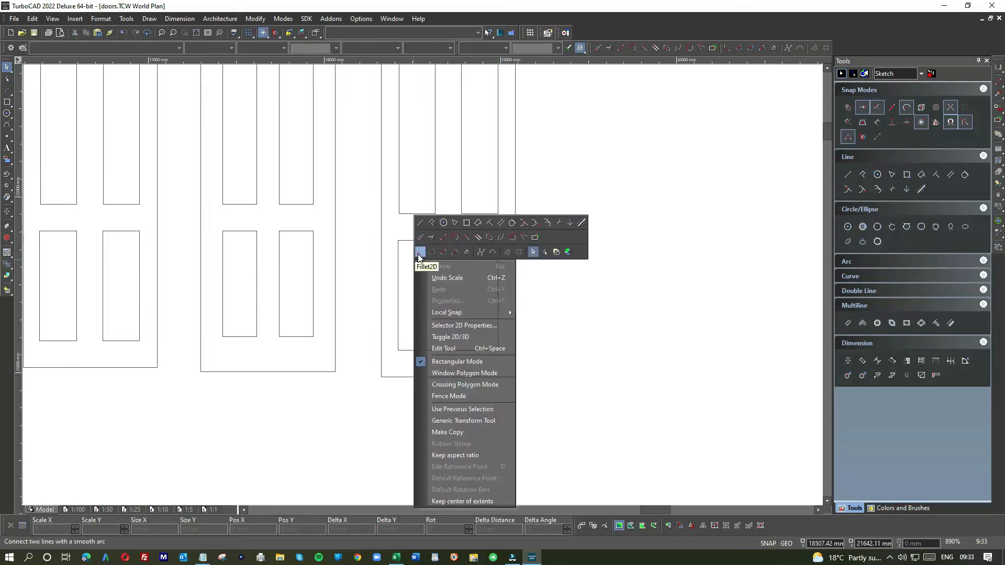
{"action": "left_click", "coordinate": [420, 253]}
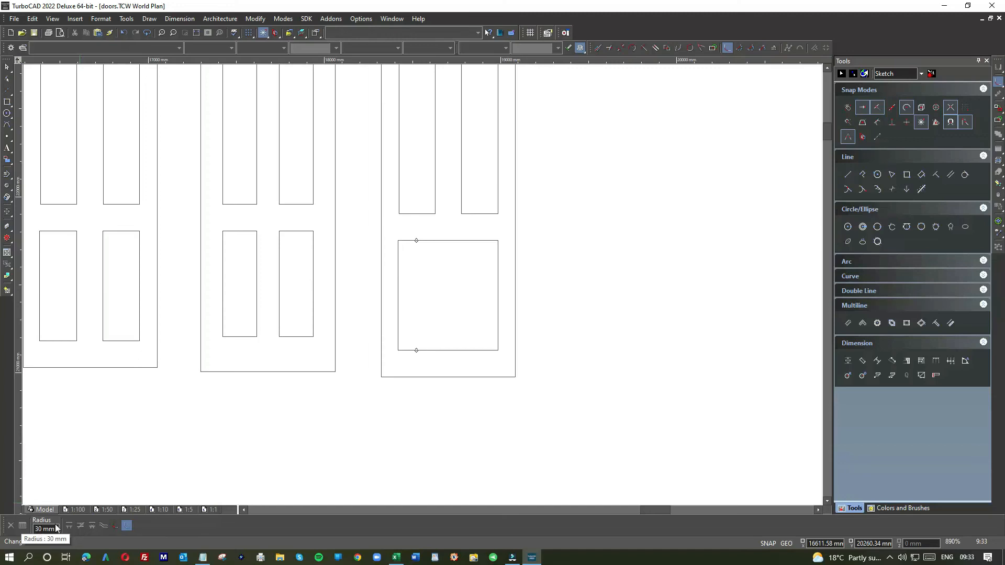
{"action": "left_click", "coordinate": [415, 241]}
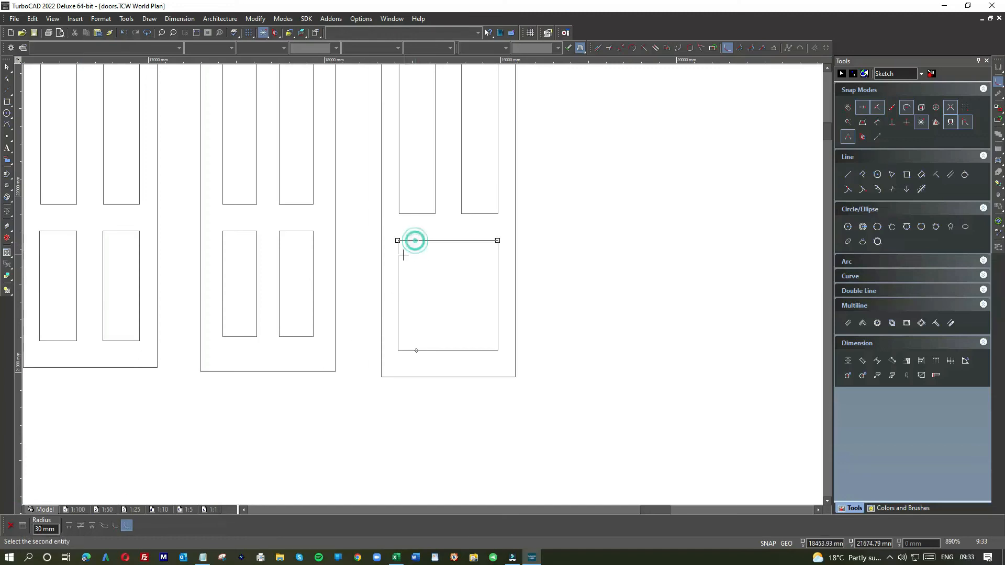
{"action": "left_click", "coordinate": [398, 258]}
{"action": "left_click", "coordinate": [496, 258]}
{"action": "left_click", "coordinate": [489, 241]}
{"action": "left_click", "coordinate": [496, 334]}
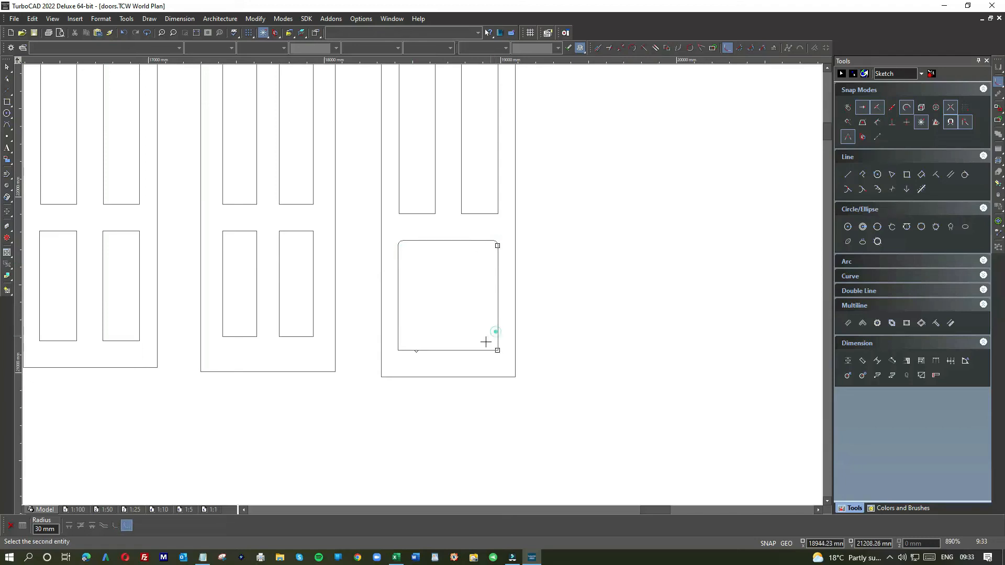
{"action": "left_click", "coordinate": [477, 350]}
{"action": "left_click", "coordinate": [397, 333]}
{"action": "left_click", "coordinate": [405, 349]}
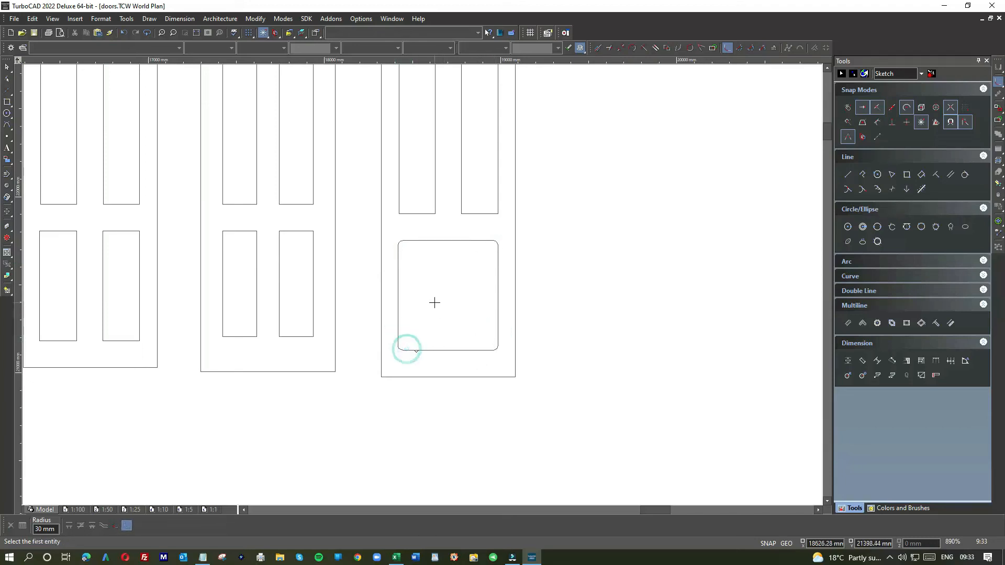
- Fillet the two bottom corners of the upper-left panel with a 30 mm radius
{"action": "left_click", "coordinate": [434, 202]}
{"action": "left_click", "coordinate": [424, 213]}
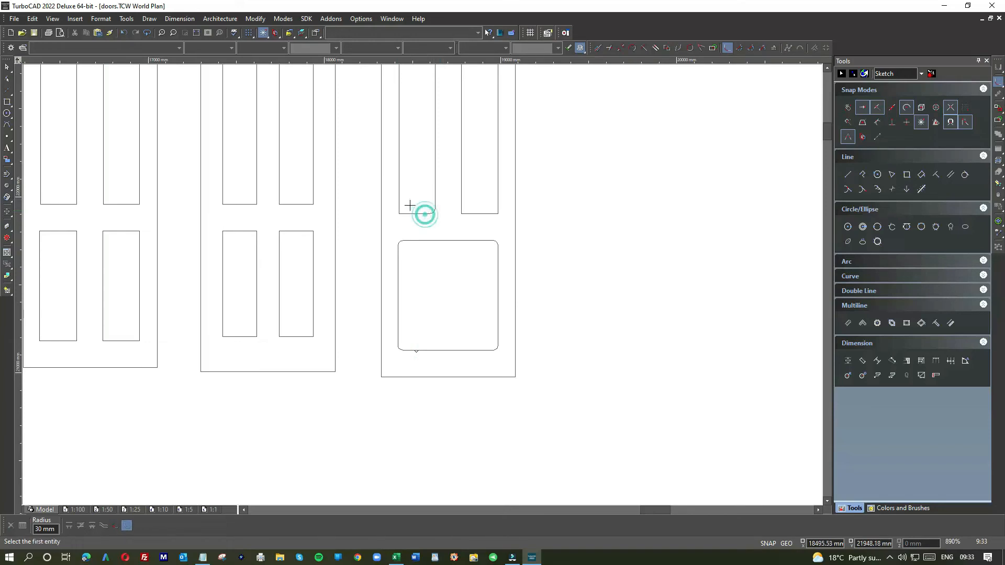
{"action": "left_click", "coordinate": [399, 201]}
{"action": "left_click", "coordinate": [406, 213]}
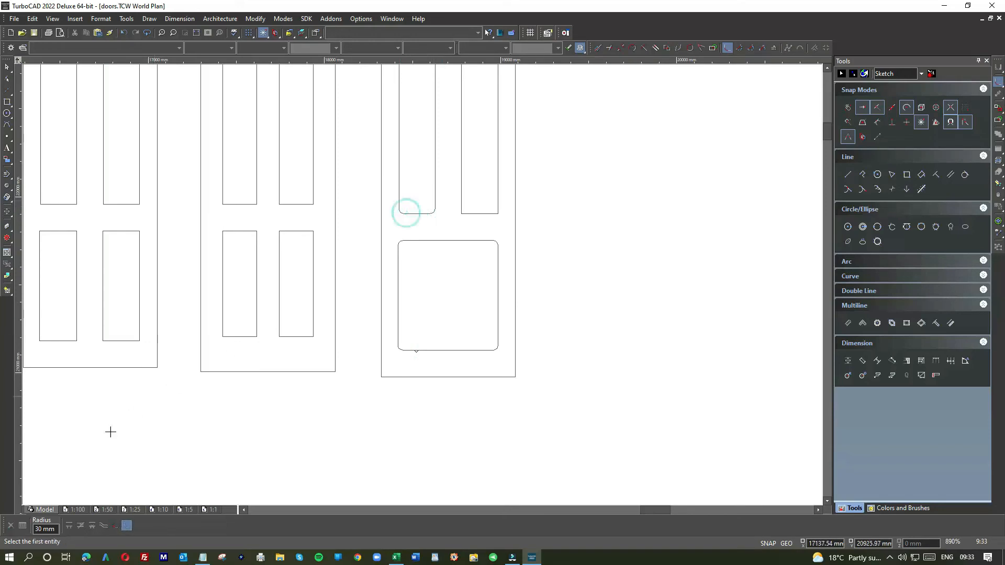
- Set the fillet radius to 100 mm and round the two bottom corners of the upper-right panel
{"action": "double_click", "coordinate": [39, 529]}
{"action": "key", "text": "Return"}
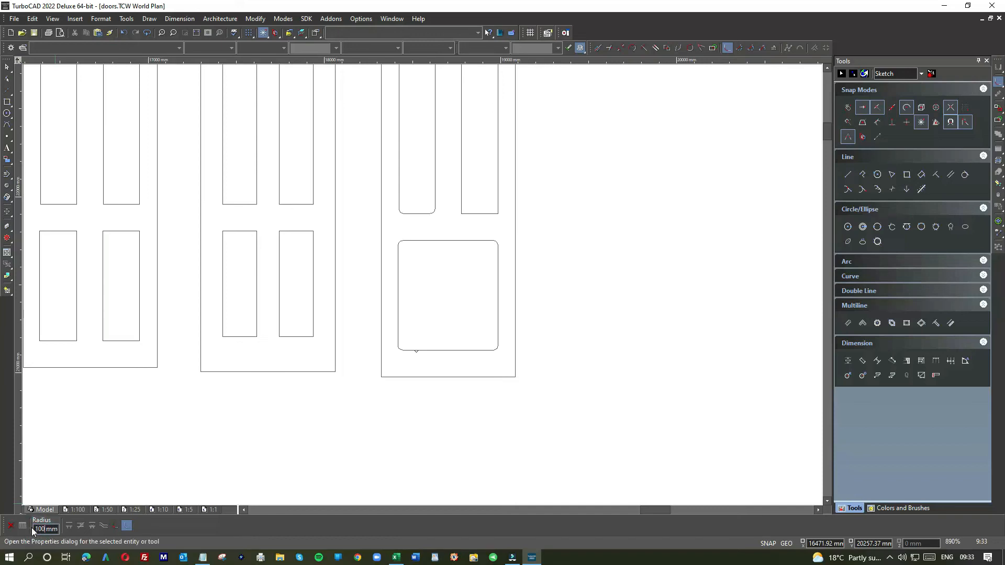
{"action": "left_click", "coordinate": [497, 196]}
{"action": "left_click", "coordinate": [484, 213]}
{"action": "left_click", "coordinate": [463, 189]}
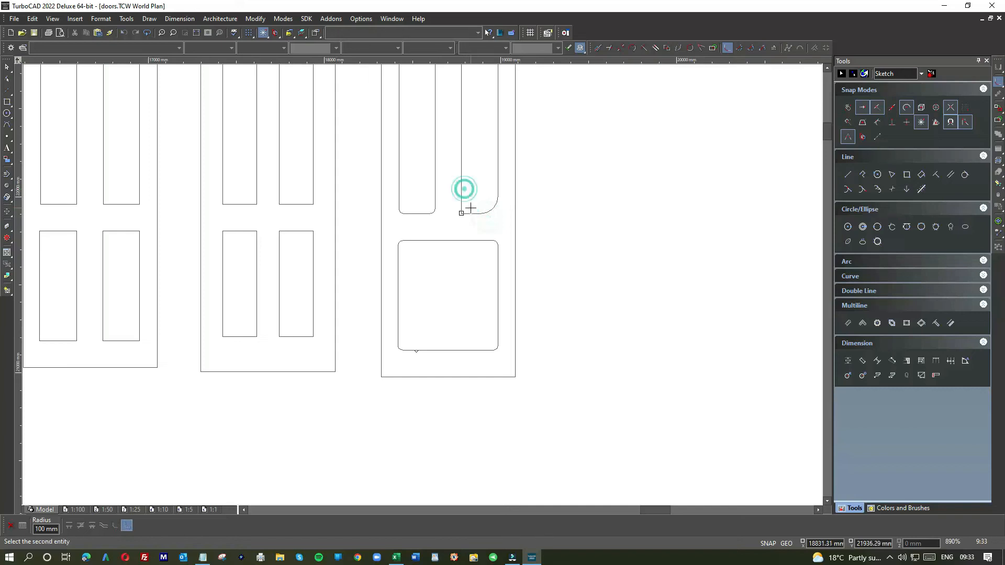
{"action": "left_click", "coordinate": [469, 214]}
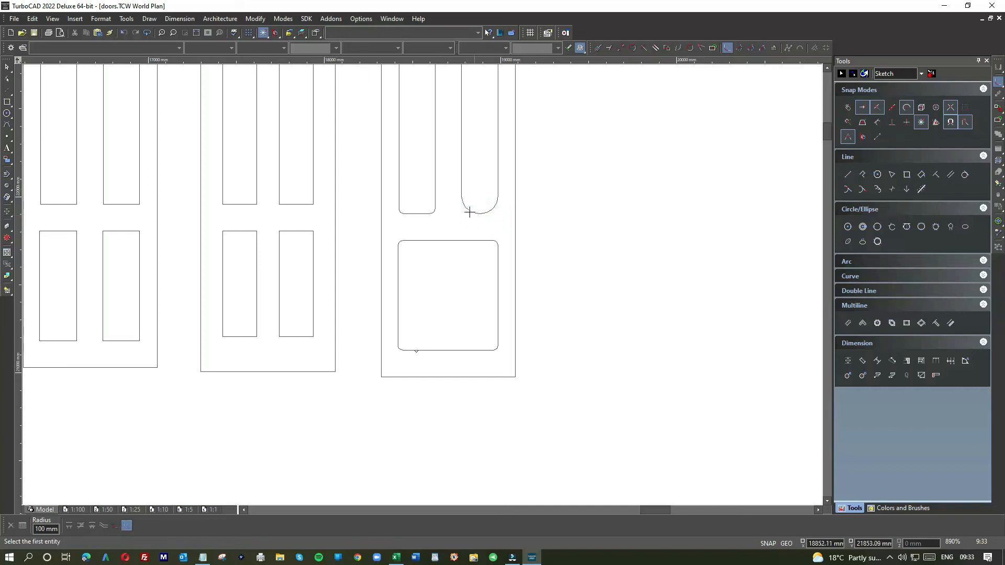
- Fillet the two top corners of the upper-left panel with a 100 mm radius
{"action": "scroll", "coordinate": [382, 230], "scroll_direction": "down", "scroll_amount": 1}
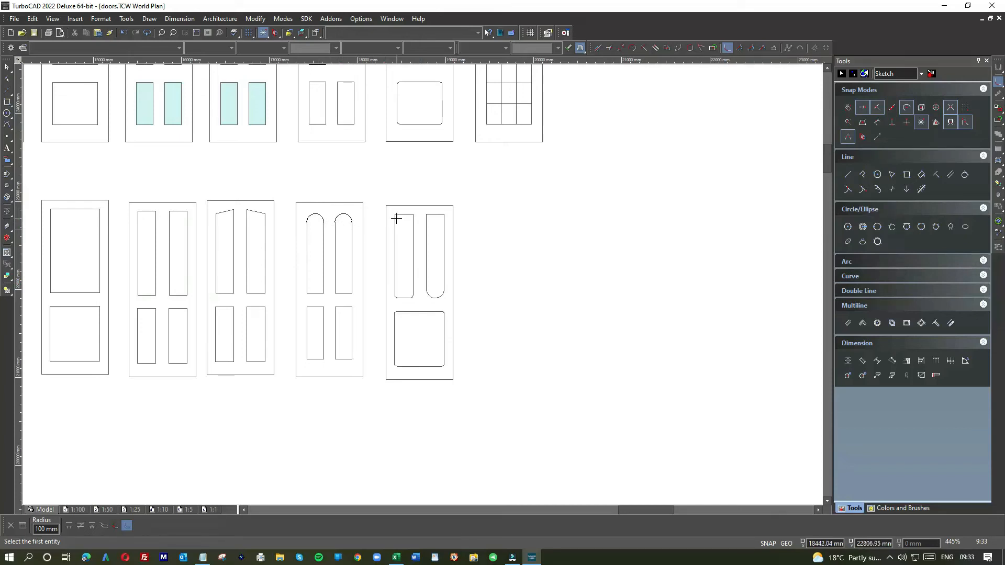
{"action": "scroll", "coordinate": [396, 219], "scroll_direction": "up", "scroll_amount": 2}
{"action": "left_click", "coordinate": [412, 289]}
{"action": "left_click", "coordinate": [432, 267]}
{"action": "left_click", "coordinate": [484, 296]}
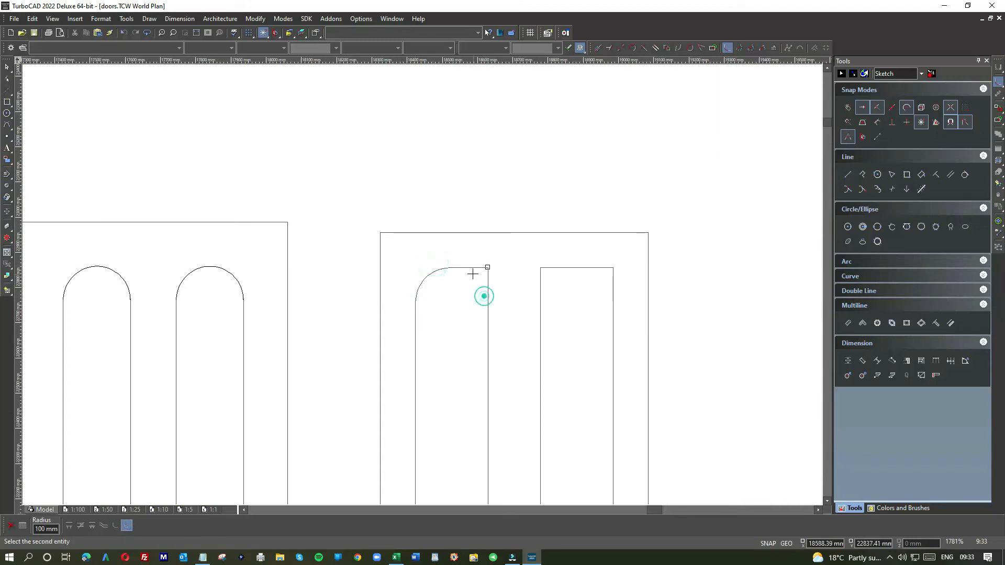
{"action": "left_click", "coordinate": [452, 270]}
- Set the fillet radius to 30 mm and round the two top corners of the sixth door's upper-right panel
{"action": "left_click", "coordinate": [539, 297]}
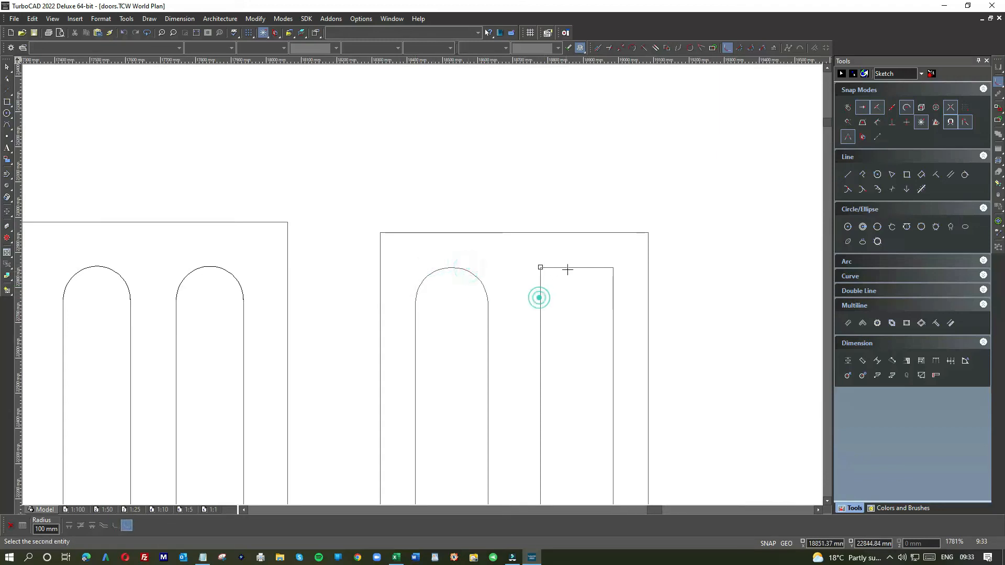
{"action": "double_click", "coordinate": [40, 529]}
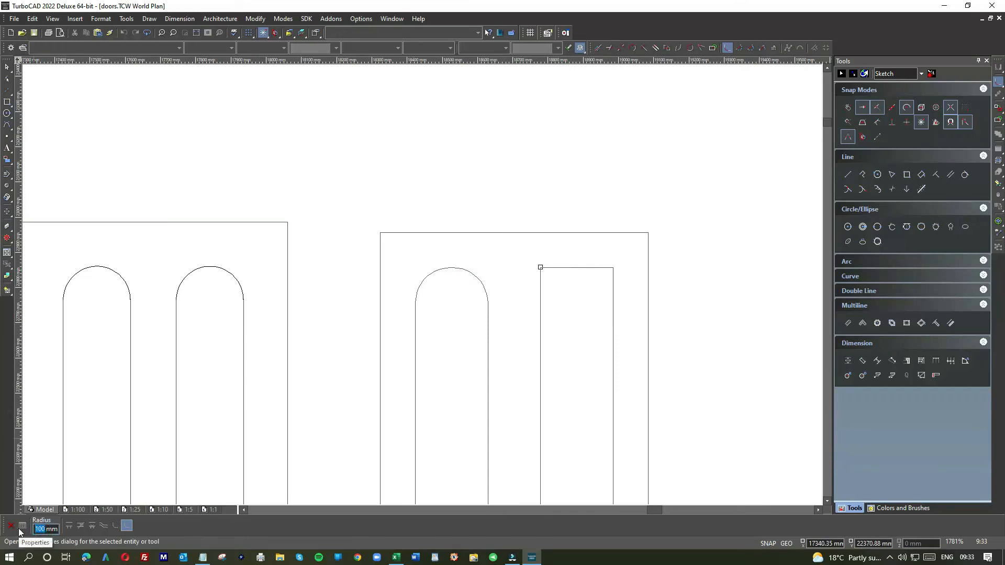
{"action": "type", "text": "30"}
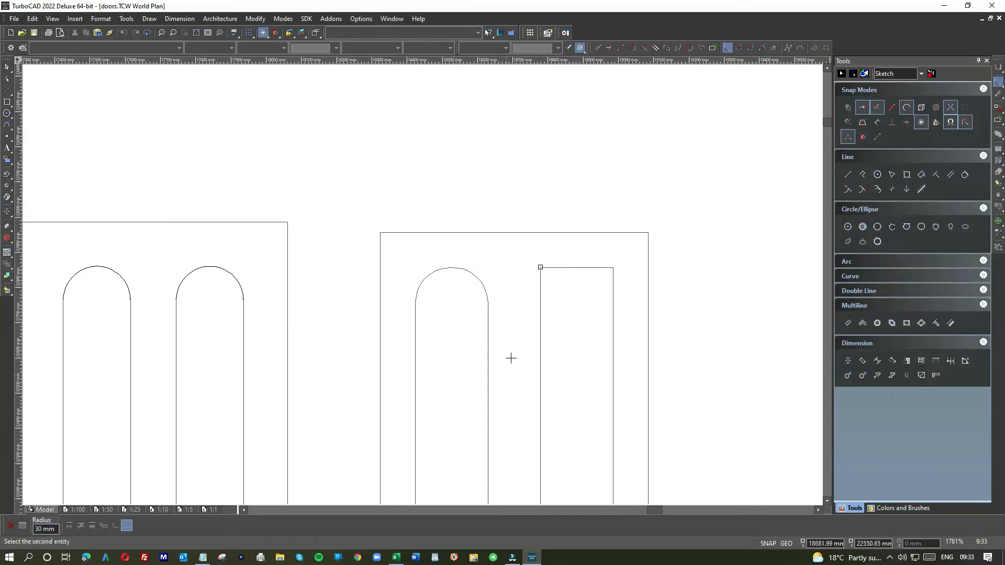
{"action": "left_click", "coordinate": [540, 304]}
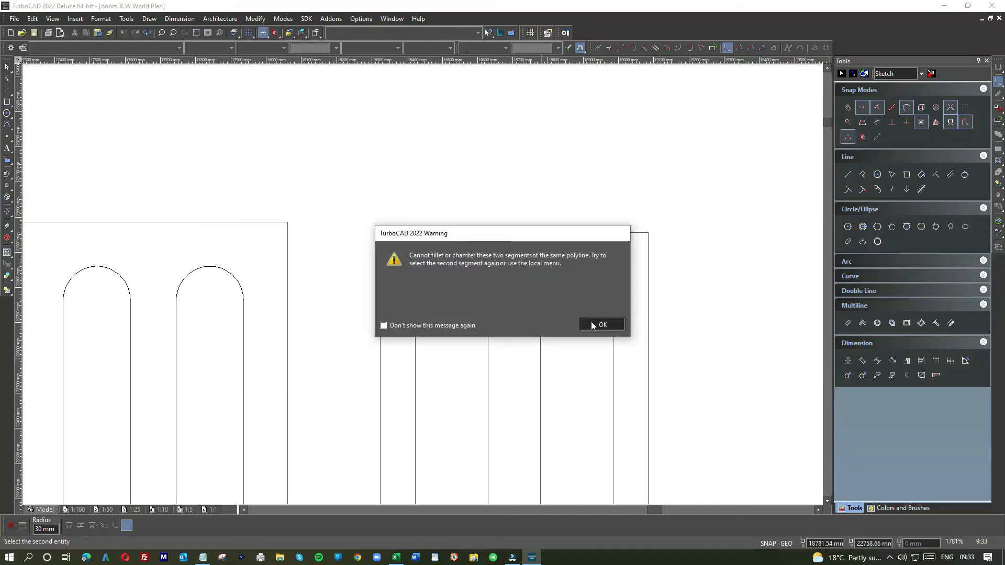
{"action": "left_click", "coordinate": [592, 321]}
{"action": "left_click", "coordinate": [565, 267]}
{"action": "left_click", "coordinate": [595, 270]}
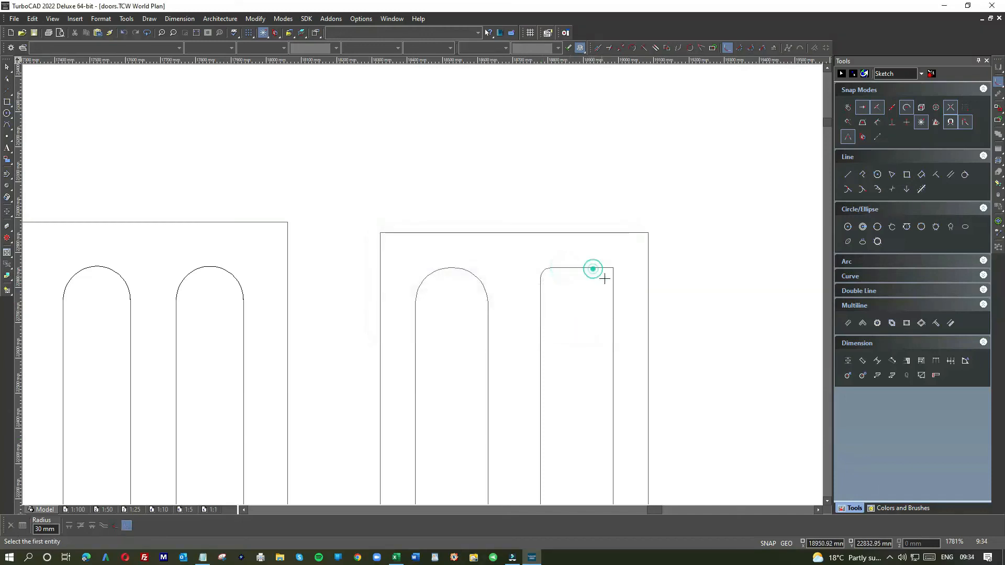
{"action": "left_click", "coordinate": [612, 285]}
{"action": "left_click", "coordinate": [613, 288]}
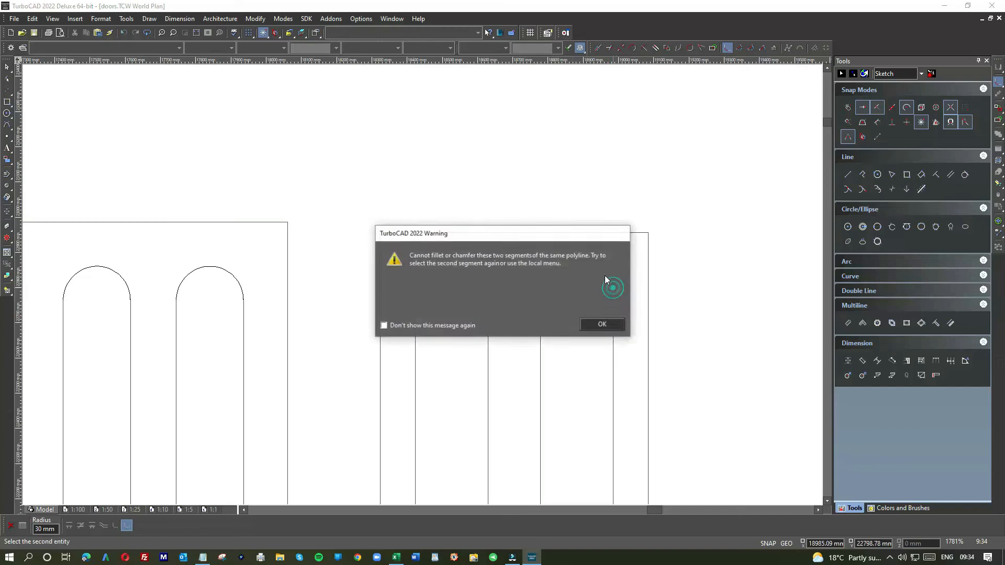
{"action": "left_click", "coordinate": [603, 325]}
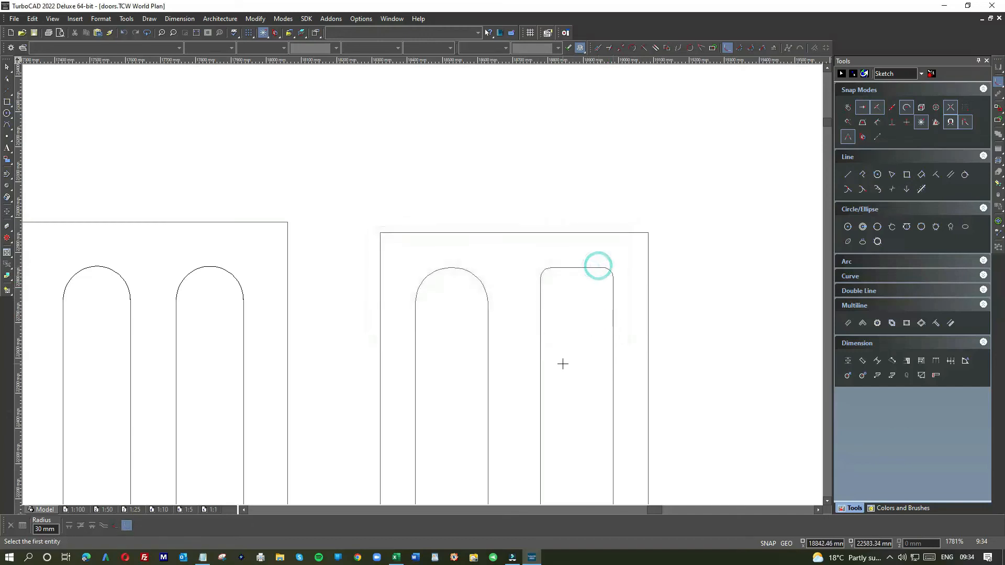
- Copy the plain four-panel door, third in the lower row, and place the copy at the right end of that row
{"action": "scroll", "coordinate": [563, 363], "scroll_direction": "down", "scroll_amount": 2}
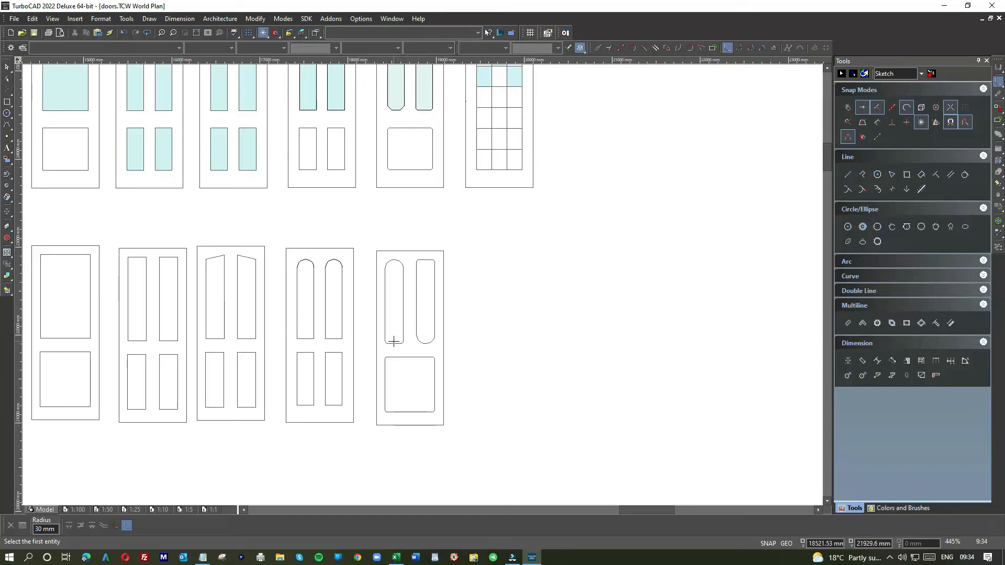
{"action": "scroll", "coordinate": [394, 341], "scroll_direction": "up", "scroll_amount": 3}
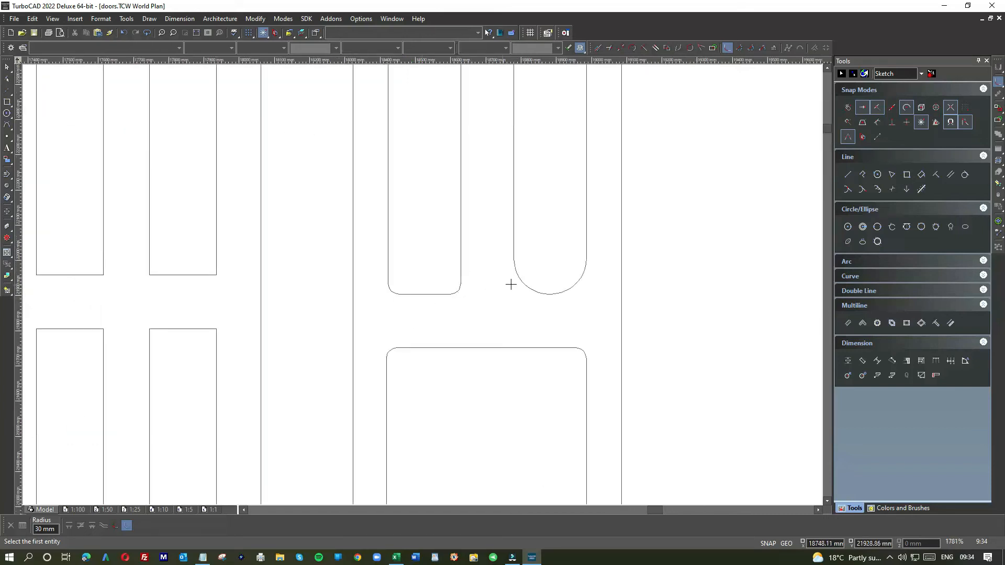
{"action": "scroll", "coordinate": [511, 284], "scroll_direction": "down", "scroll_amount": 3}
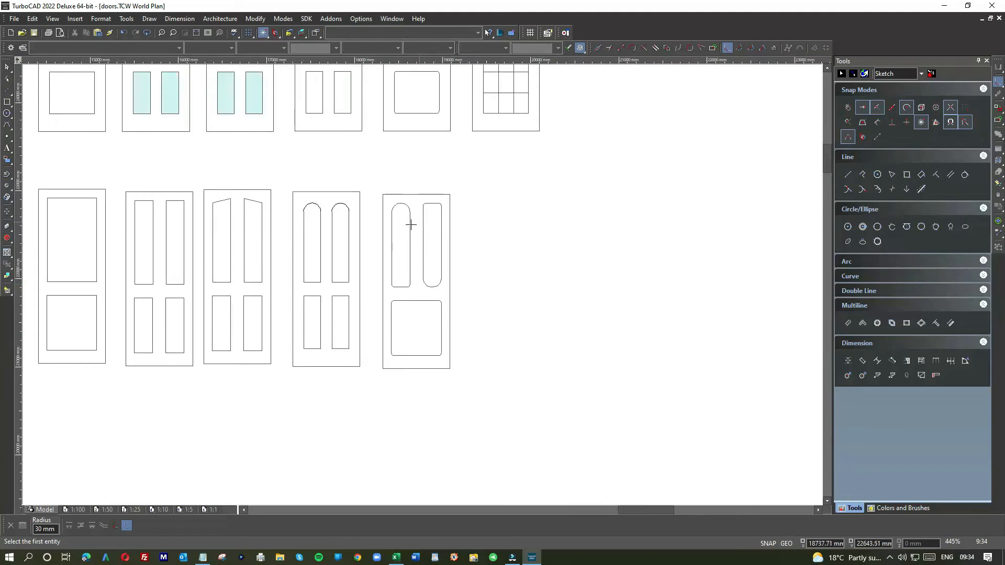
{"action": "scroll", "coordinate": [411, 225], "scroll_direction": "down", "scroll_amount": 1}
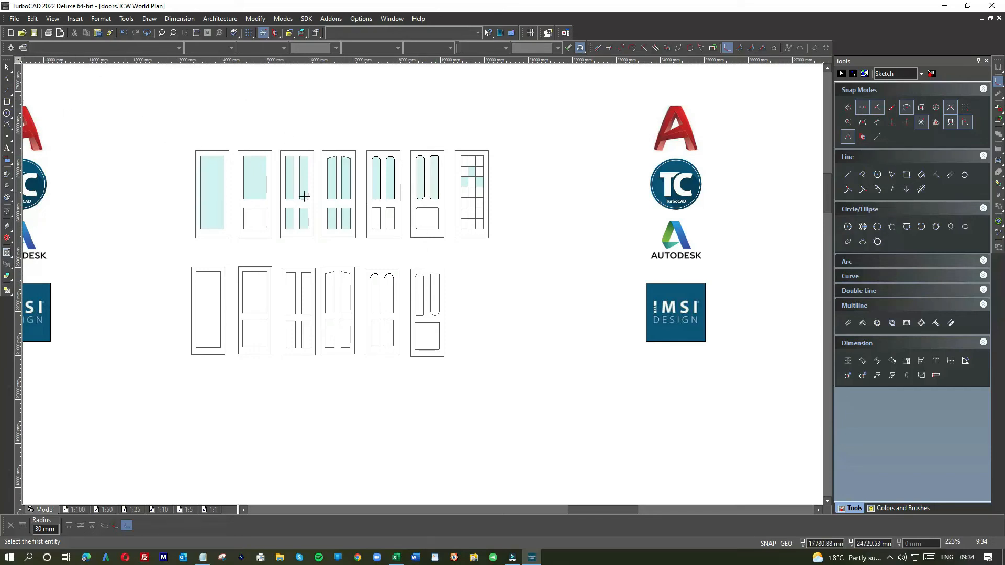
{"action": "left_click", "coordinate": [9, 70]}
{"action": "left_click", "coordinate": [279, 260]}
{"action": "left_click", "coordinate": [317, 365]}
{"action": "key", "text": "ctrl+c"}
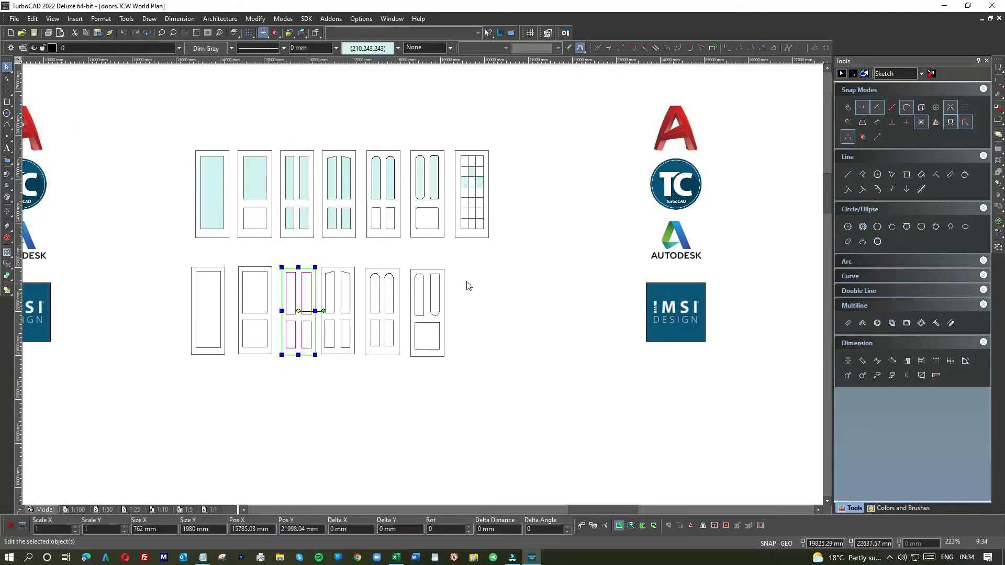
{"action": "key", "text": "ctrl+v"}
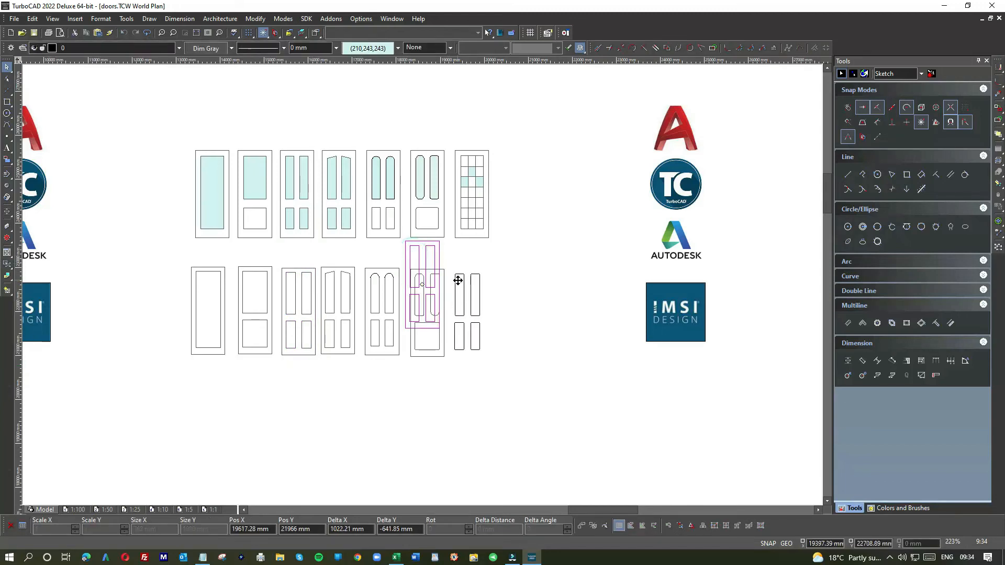
{"action": "left_click", "coordinate": [459, 285]}
- Check the pop-up toolbars shown with the local menu and their settings in the Customize dialog
{"action": "right_click", "coordinate": [527, 257]}
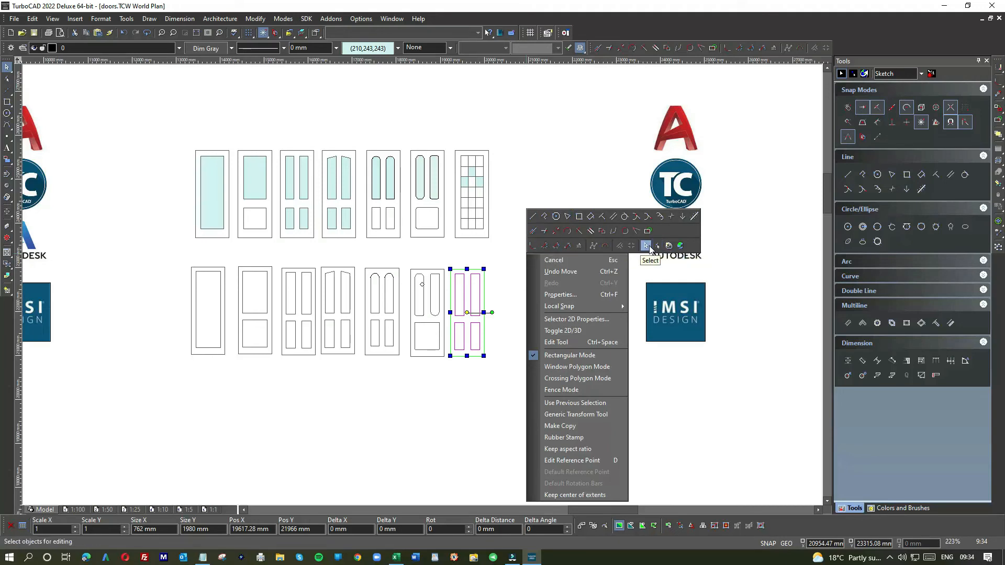
{"action": "left_click", "coordinate": [529, 189]}
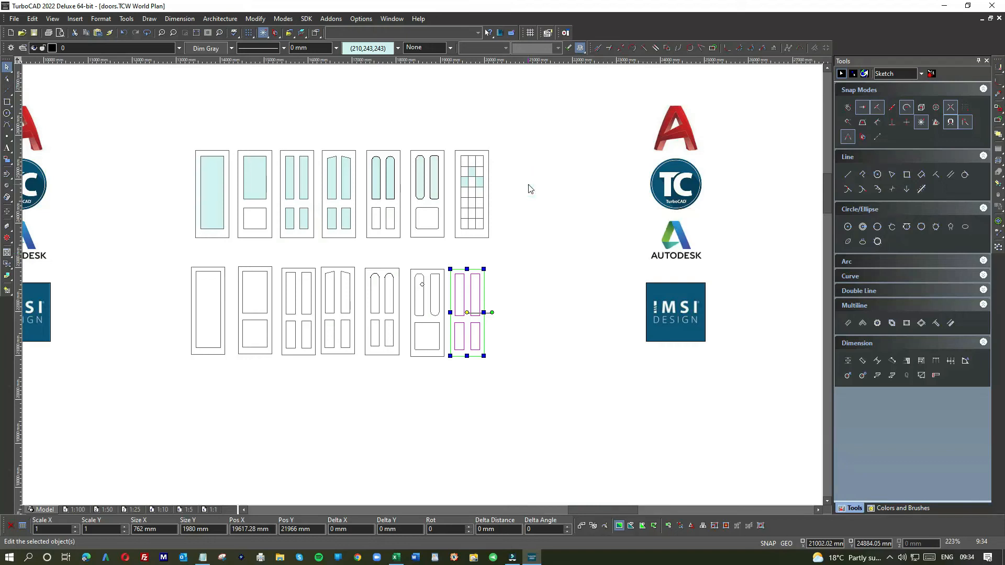
{"action": "double_click", "coordinate": [619, 24]}
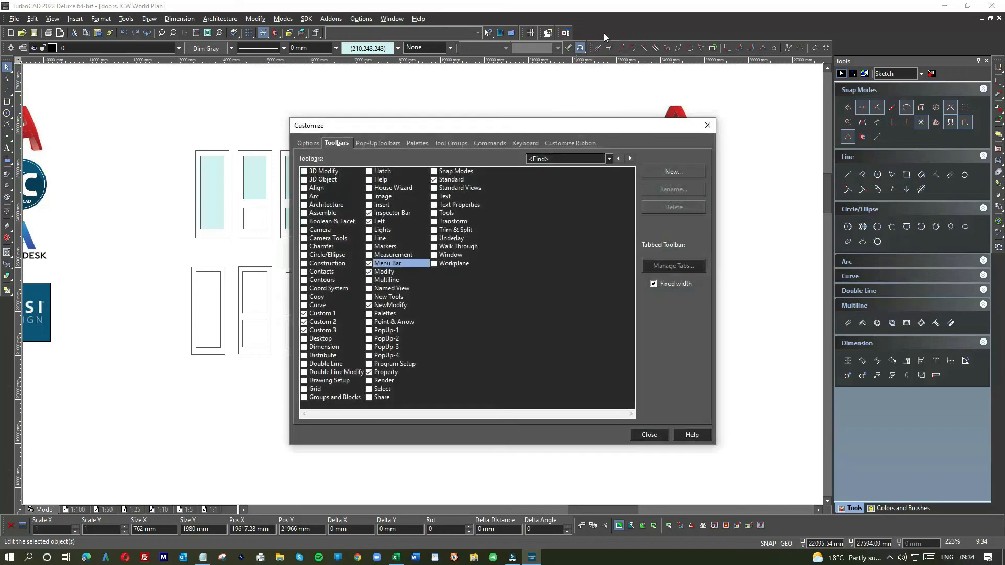
{"action": "left_click", "coordinate": [383, 143]}
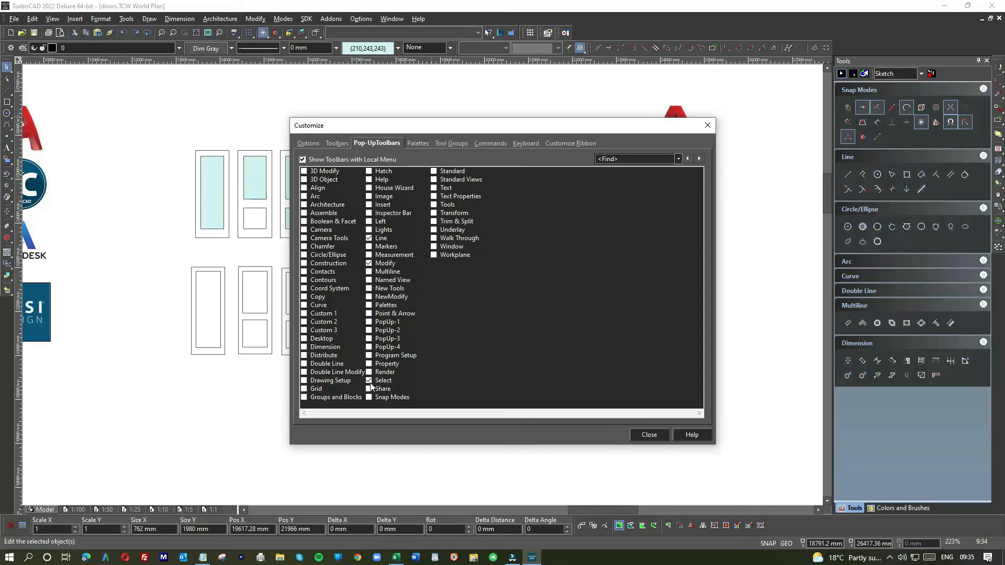
{"action": "left_click", "coordinate": [645, 436]}
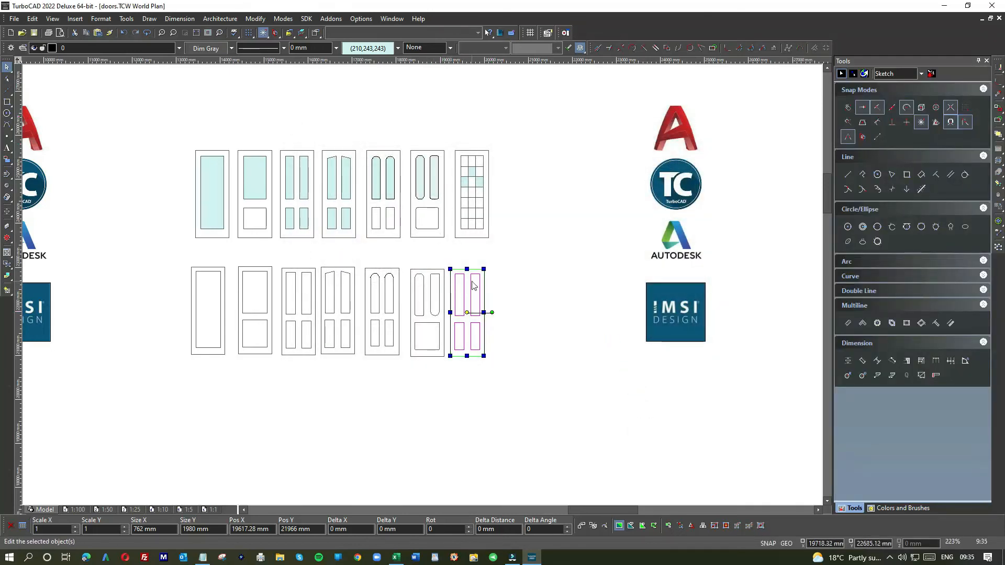
- Chamfer the top-left corner of the new door's upper-left panel with both distances at 50 mm
{"action": "scroll", "coordinate": [472, 282], "scroll_direction": "up", "scroll_amount": 2}
{"action": "left_click", "coordinate": [517, 275]}
{"action": "middle_click", "coordinate": [507, 278]}
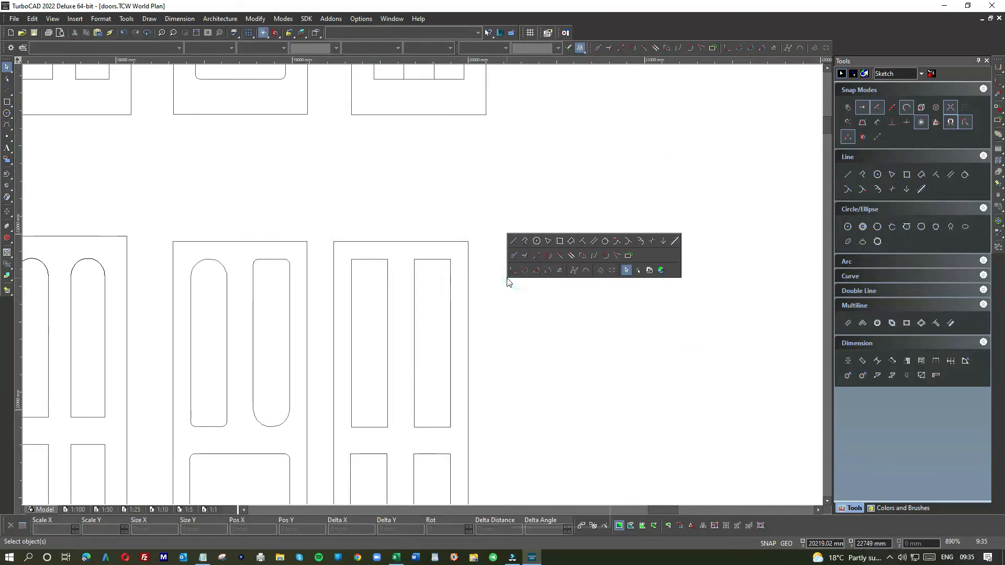
{"action": "right_click", "coordinate": [506, 278]}
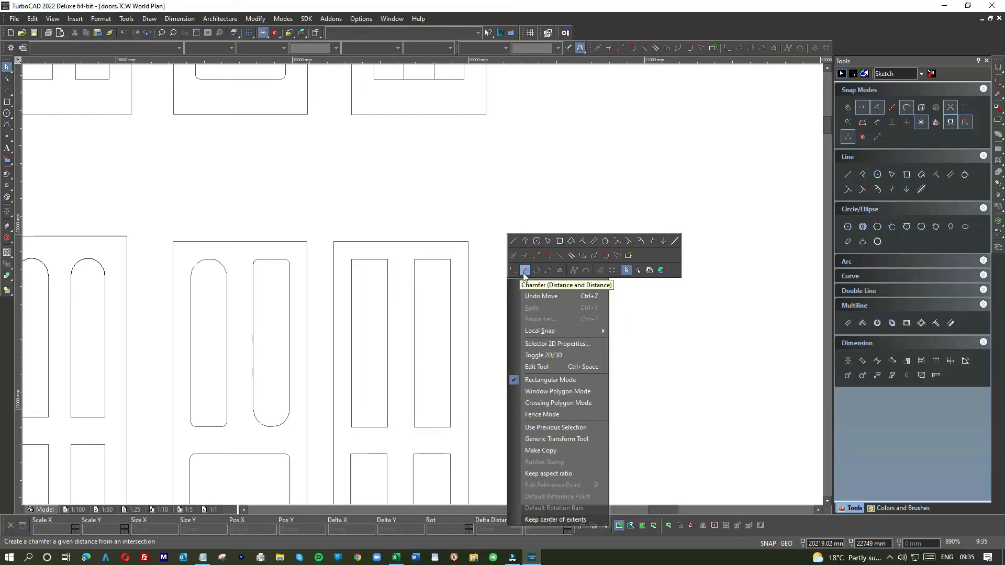
{"action": "left_click", "coordinate": [523, 273]}
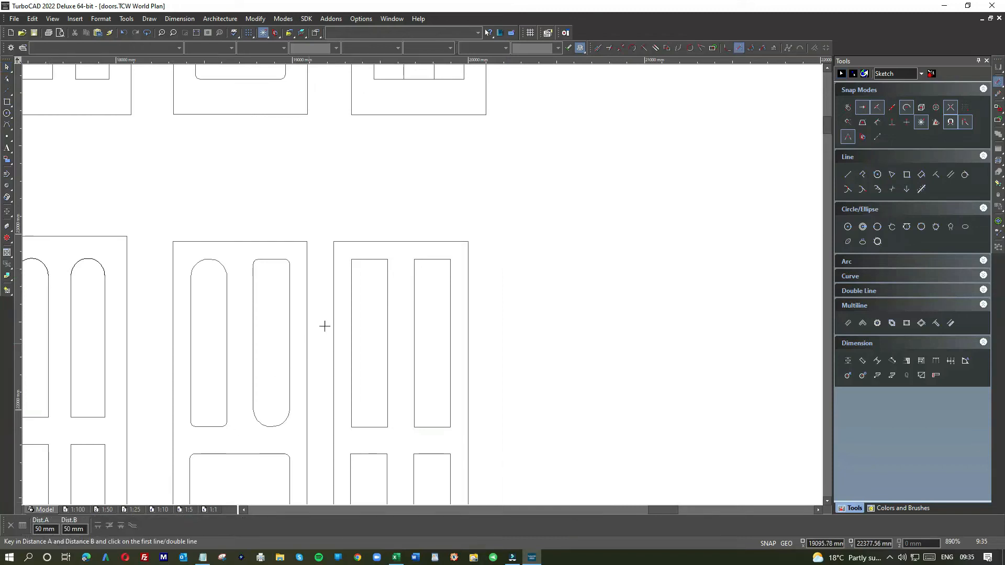
{"action": "scroll", "coordinate": [352, 272], "scroll_direction": "up", "scroll_amount": 2}
{"action": "left_click", "coordinate": [416, 283]}
{"action": "left_click", "coordinate": [446, 260]}
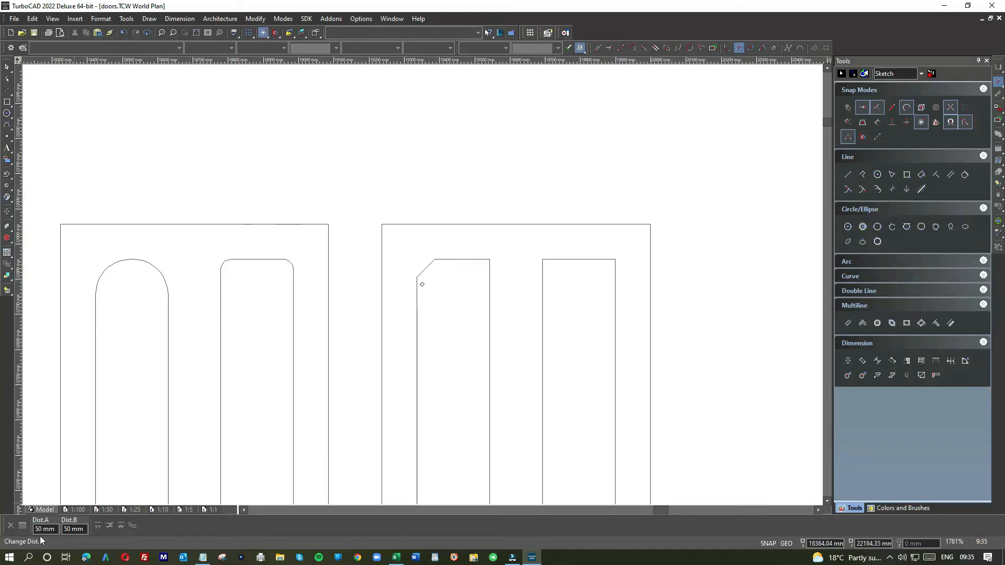
- Set both chamfer distances to 25 mm and chamfer the top-right corner of the upper-left panel
{"action": "left_click_drag", "start_coordinate": [42, 529], "coordinate": [11, 533]}
{"action": "type", "text": "25"}
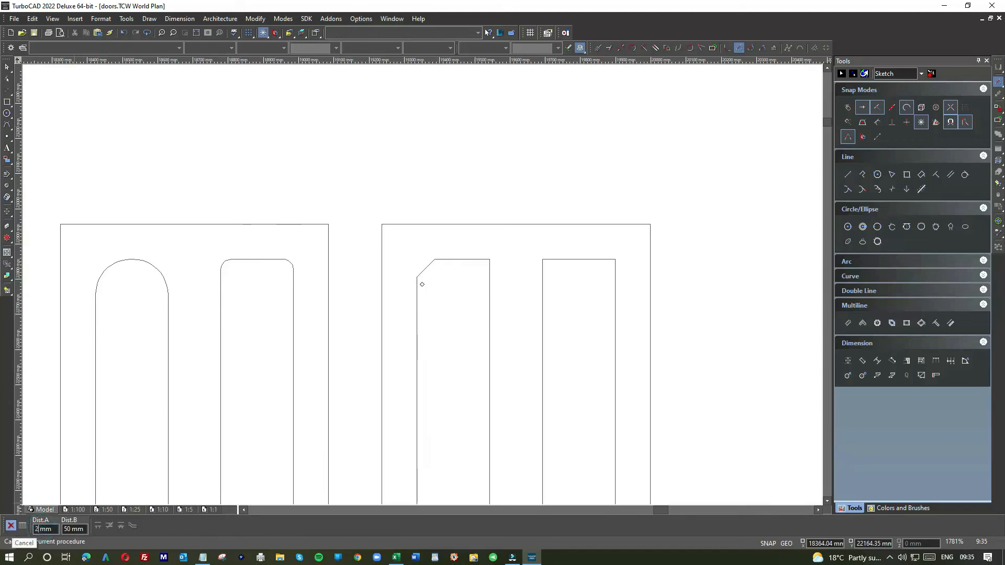
{"action": "key", "text": "Tab"}
{"action": "type", "text": "2"}
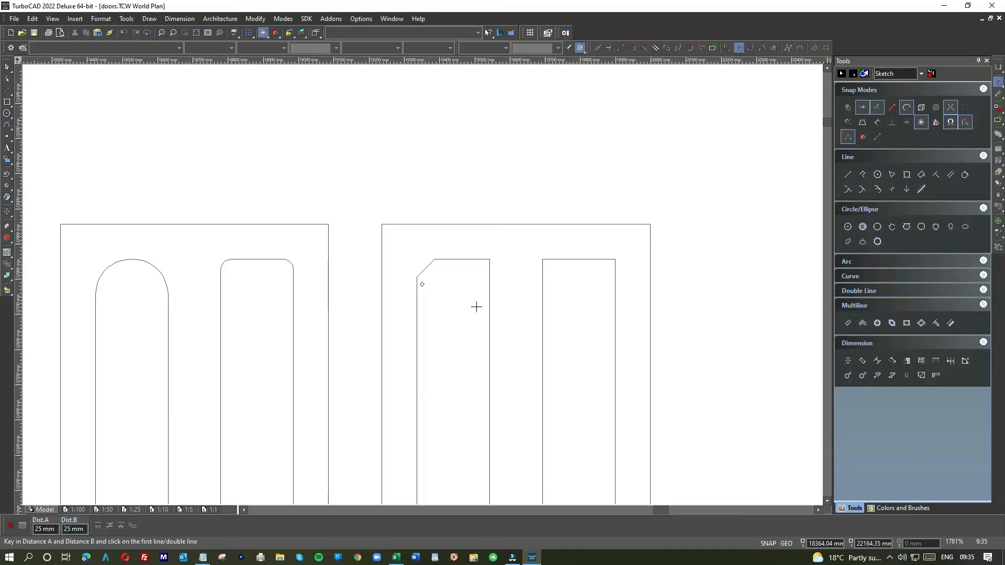
{"action": "left_click", "coordinate": [469, 261]}
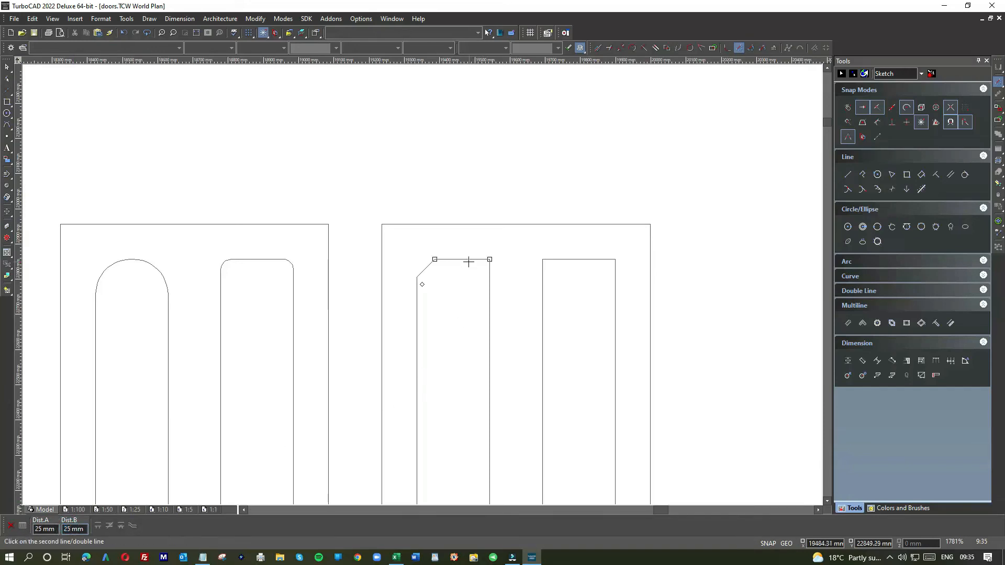
{"action": "left_click", "coordinate": [491, 281]}
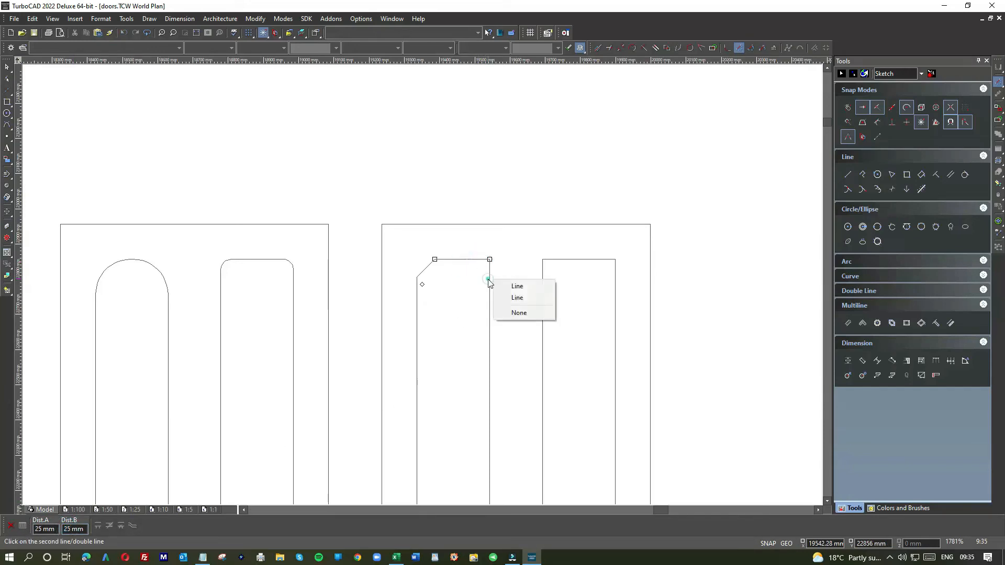
{"action": "left_click", "coordinate": [510, 299]}
- Chamfer the two top corners of the new door's upper-right panel at 25 mm by 25 mm
{"action": "left_click", "coordinate": [544, 278]}
{"action": "left_click", "coordinate": [565, 260]}
{"action": "left_click", "coordinate": [615, 278]}
{"action": "left_click", "coordinate": [600, 262]}
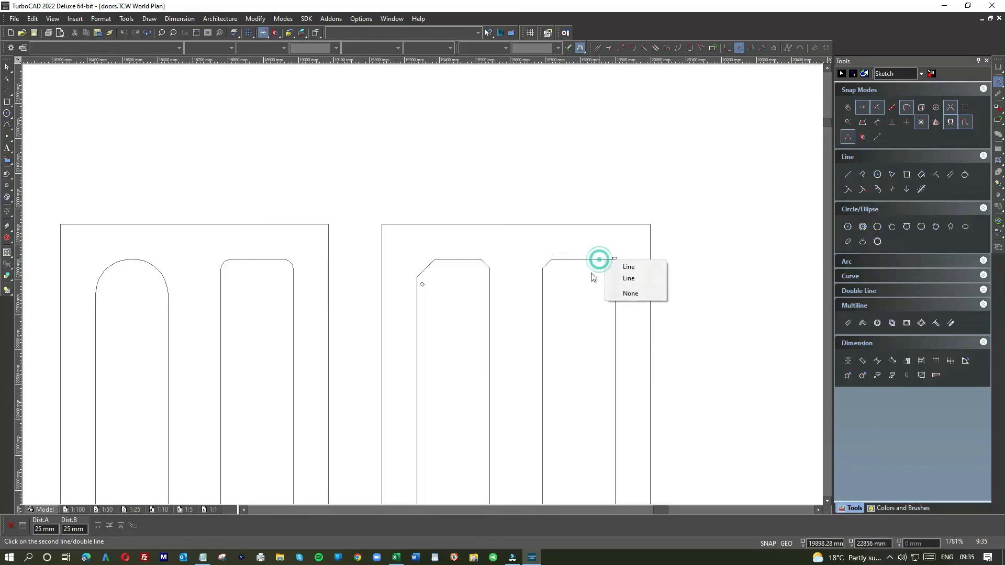
{"action": "left_click", "coordinate": [626, 277]}
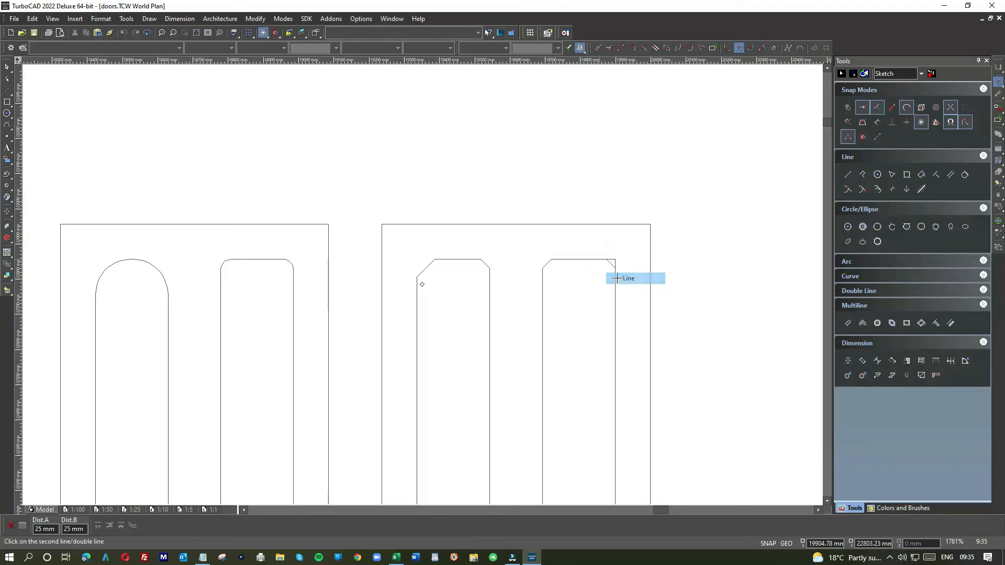
- Set chamfer distance A to 100 mm, keeping B at 25 mm, and chamfer the upper-left panel's bottom-left corner along its bottom edge
{"action": "scroll", "coordinate": [553, 364], "scroll_direction": "down", "scroll_amount": 2}
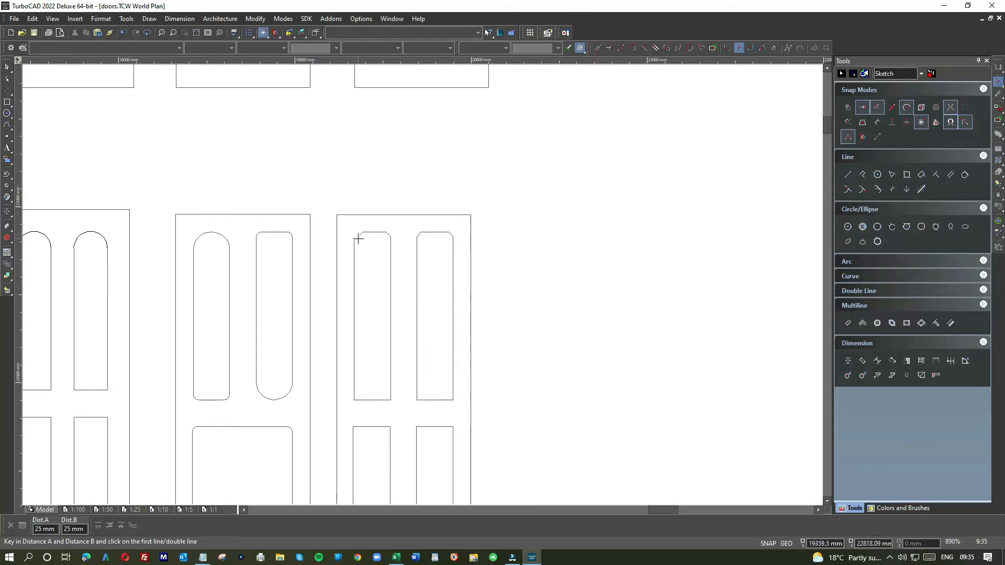
{"action": "double_click", "coordinate": [40, 527]}
{"action": "type", "text": "10"}
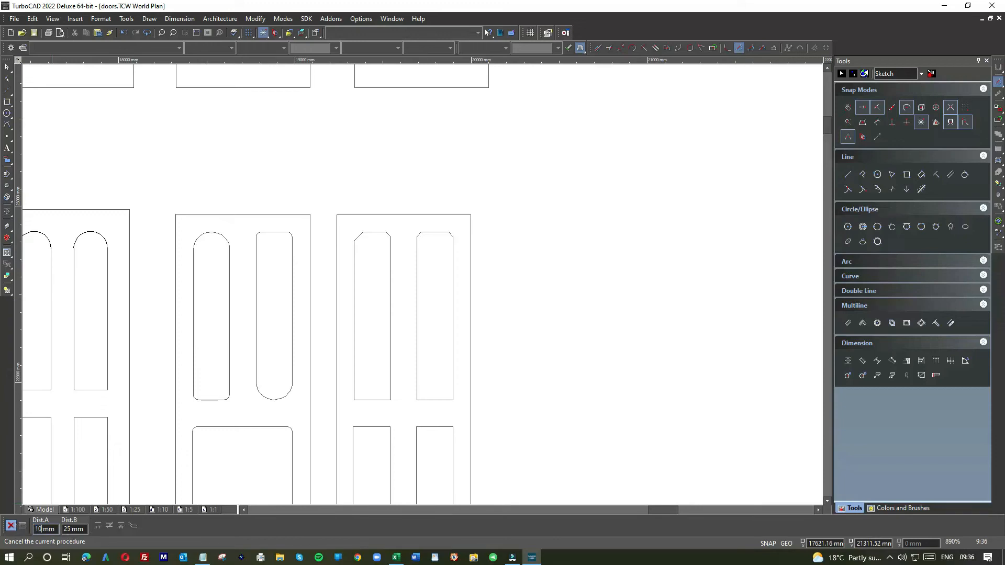
{"action": "type", "text": "0"}
{"action": "scroll", "coordinate": [343, 407], "scroll_direction": "up", "scroll_amount": 5}
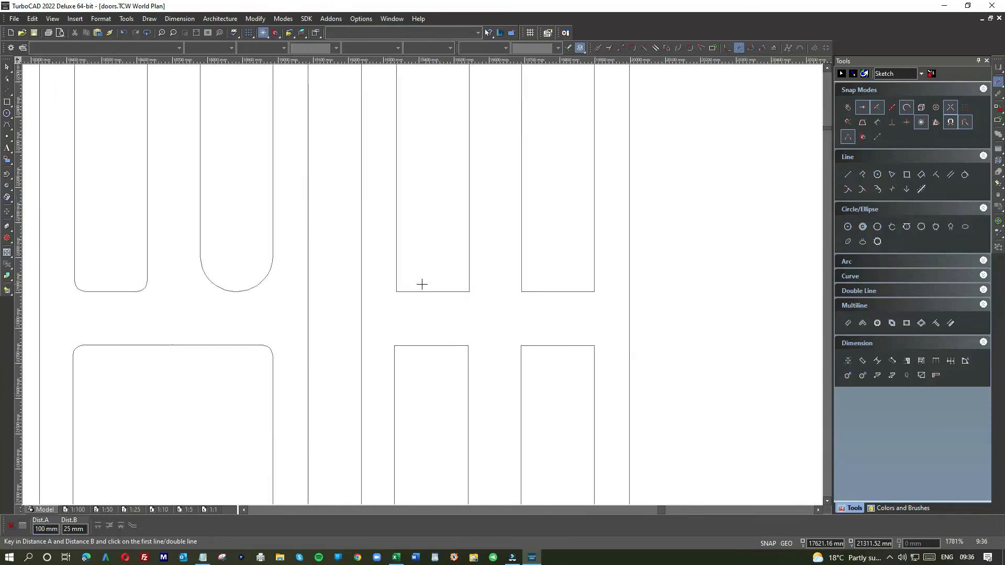
{"action": "left_click", "coordinate": [407, 301]}
{"action": "left_click", "coordinate": [371, 279]}
{"action": "left_click", "coordinate": [386, 283]}
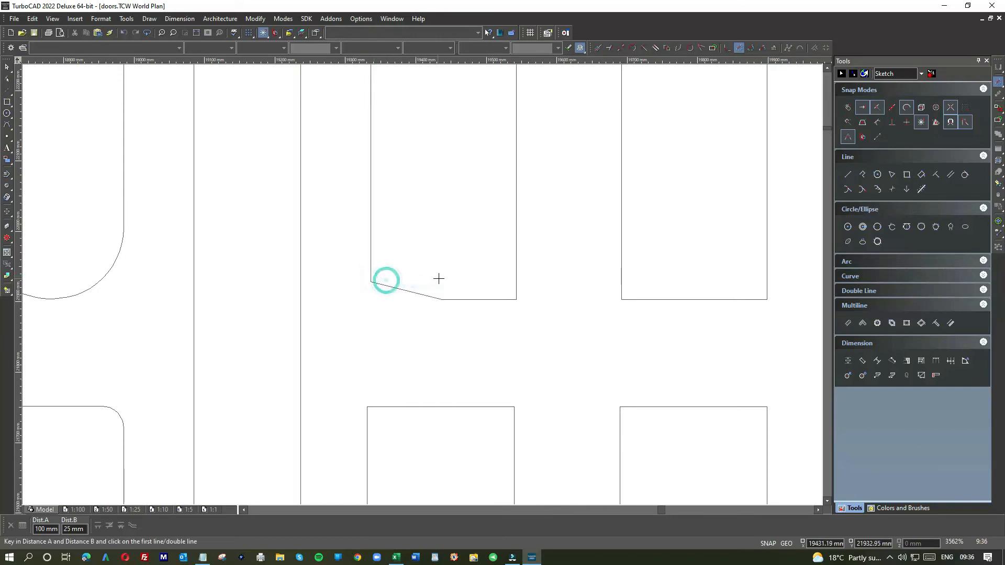
- Chamfer the two bottom corners of the upper-right panel at 100 mm along the sides and 25 mm along the bottom
{"action": "scroll", "coordinate": [422, 284], "scroll_direction": "down", "scroll_amount": 2}
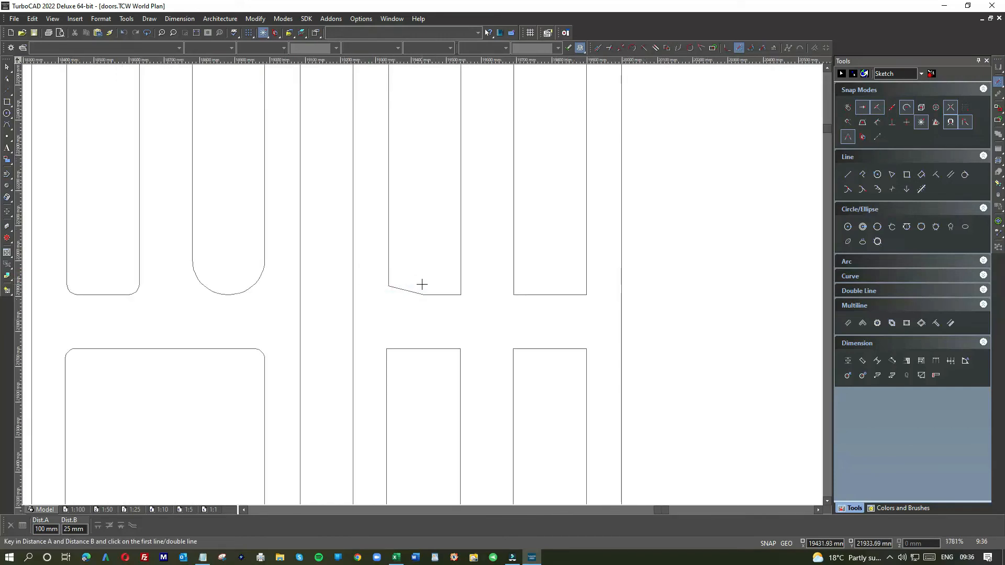
{"action": "left_click", "coordinate": [512, 275]}
{"action": "left_click", "coordinate": [532, 293]}
{"action": "left_click", "coordinate": [587, 267]}
{"action": "left_click", "coordinate": [568, 294]}
{"action": "scroll", "coordinate": [421, 284], "scroll_direction": "down", "scroll_amount": 2}
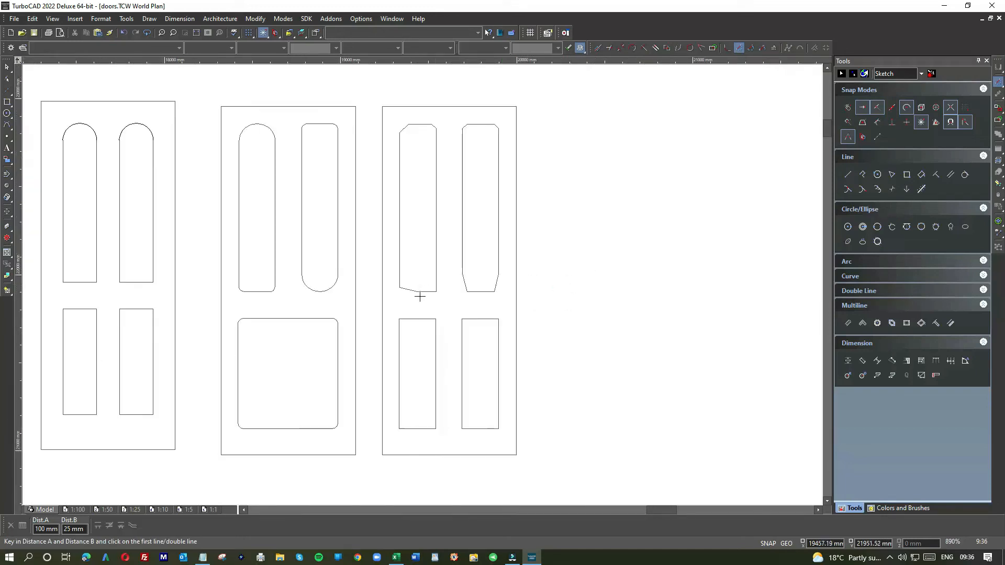
{"action": "scroll", "coordinate": [422, 285], "scroll_direction": "down", "scroll_amount": 4}
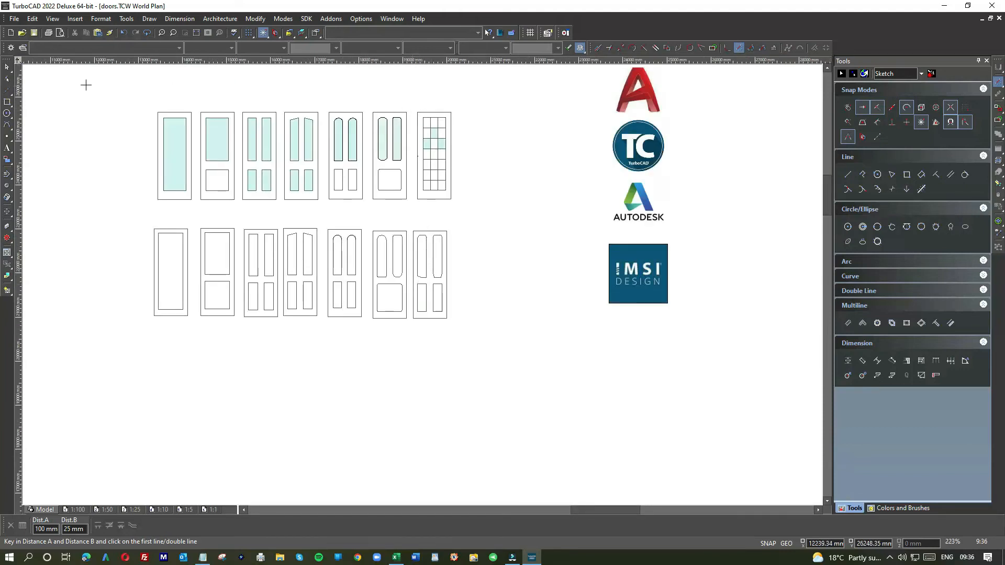
- Copy the plain single-panel door from the start of the lower row to the row's far end
{"action": "left_click", "coordinate": [7, 68]}
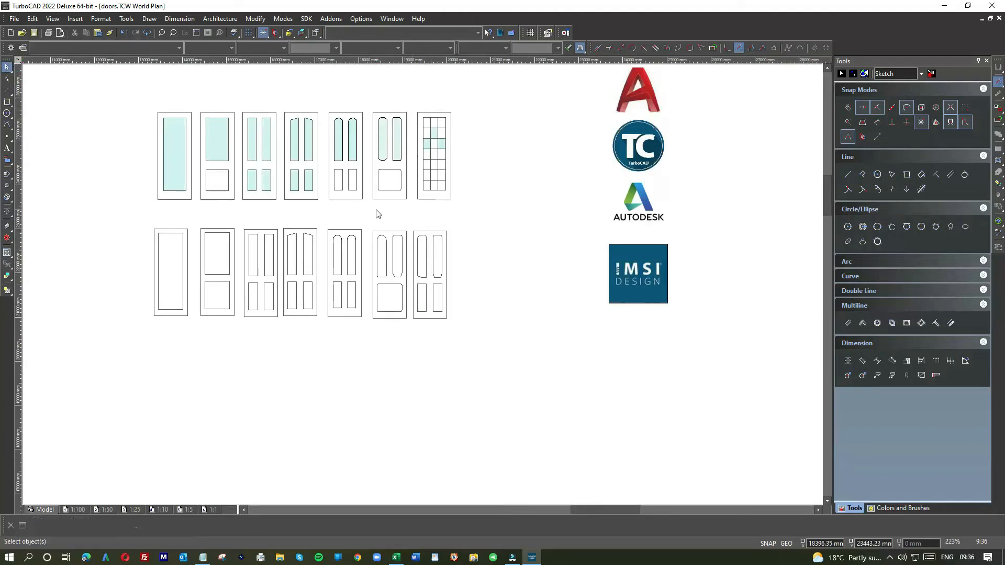
{"action": "left_click_drag", "start_coordinate": [145, 222], "coordinate": [196, 331]}
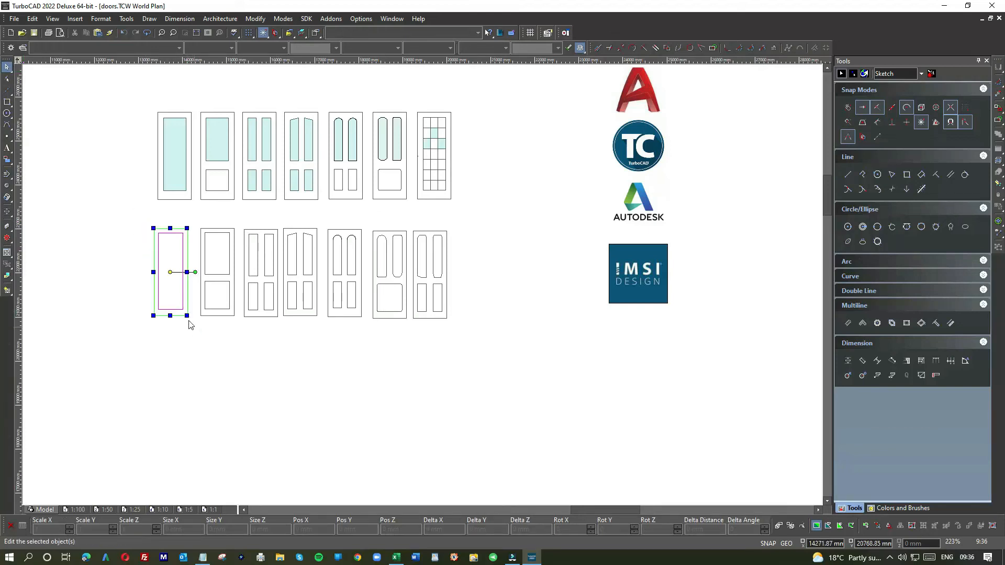
{"action": "left_click", "coordinate": [471, 260]}
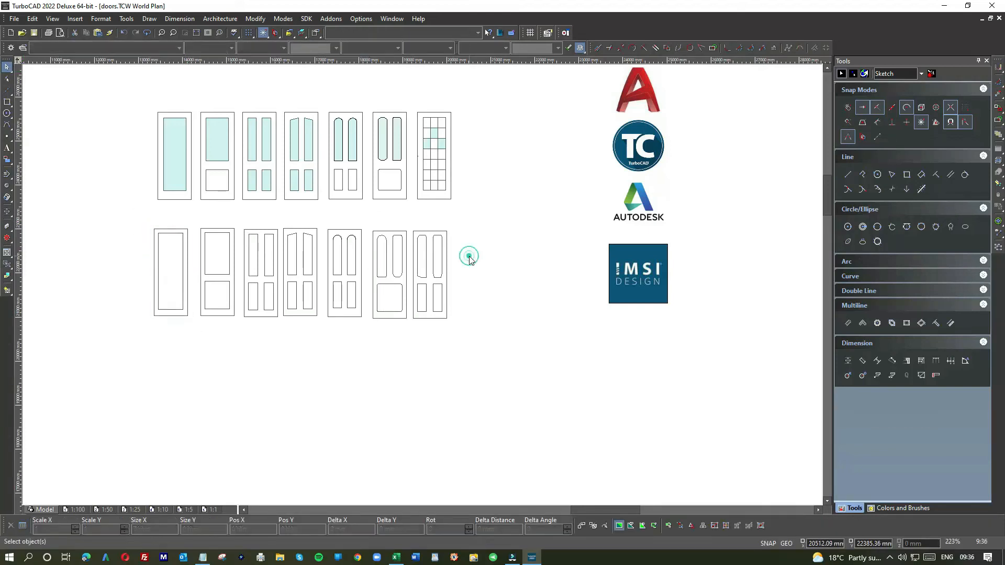
{"action": "left_click", "coordinate": [446, 266]}
{"action": "left_click_drag", "start_coordinate": [415, 266], "coordinate": [469, 249]}
{"action": "left_click", "coordinate": [507, 256]}
{"action": "scroll", "coordinate": [479, 241], "scroll_direction": "up", "scroll_amount": 3}
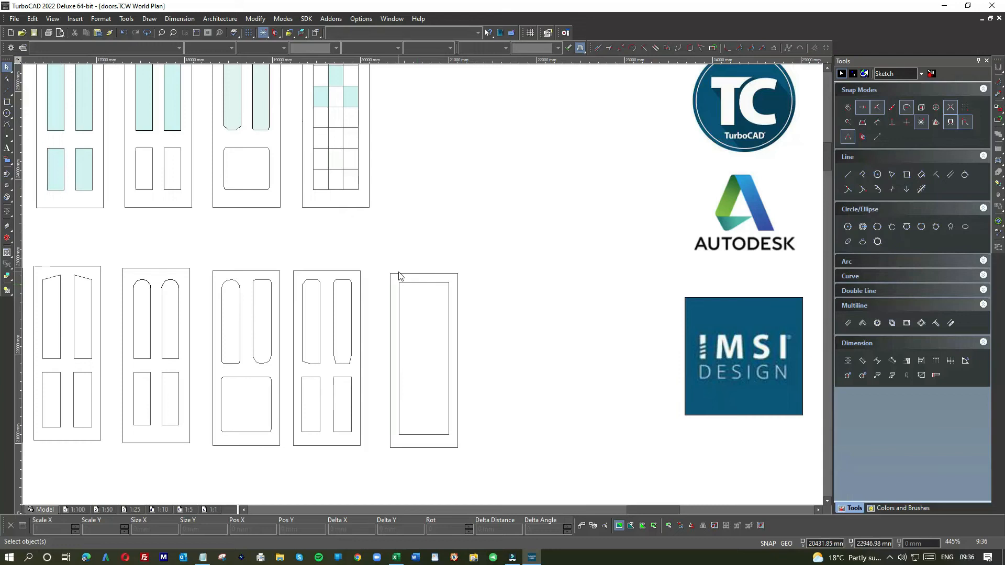
- Draw two vertical lines parallel to the new door's right panel edge, dividing the panel into three equal columns
{"action": "scroll", "coordinate": [399, 276], "scroll_direction": "down", "scroll_amount": 3}
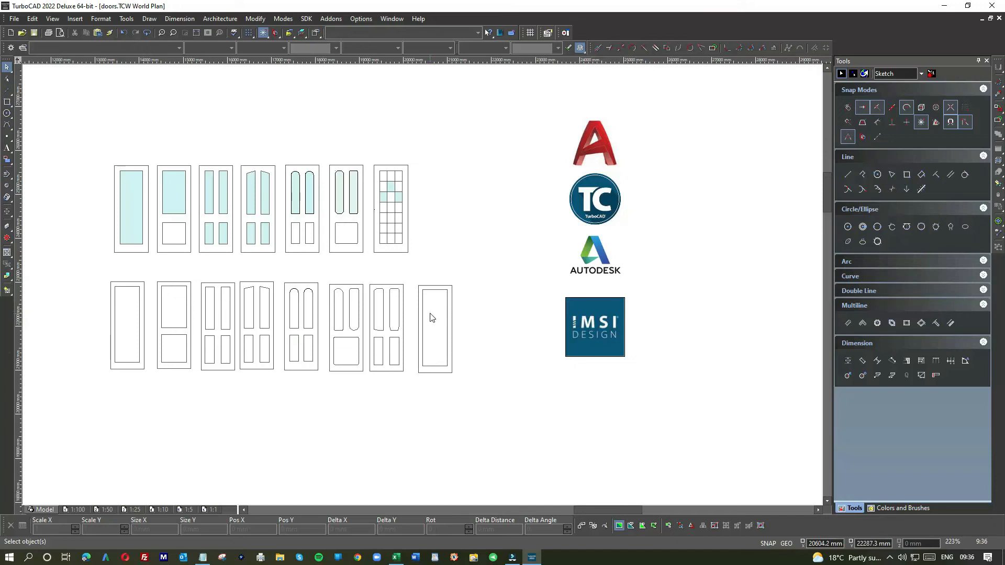
{"action": "scroll", "coordinate": [434, 301], "scroll_direction": "up", "scroll_amount": 6}
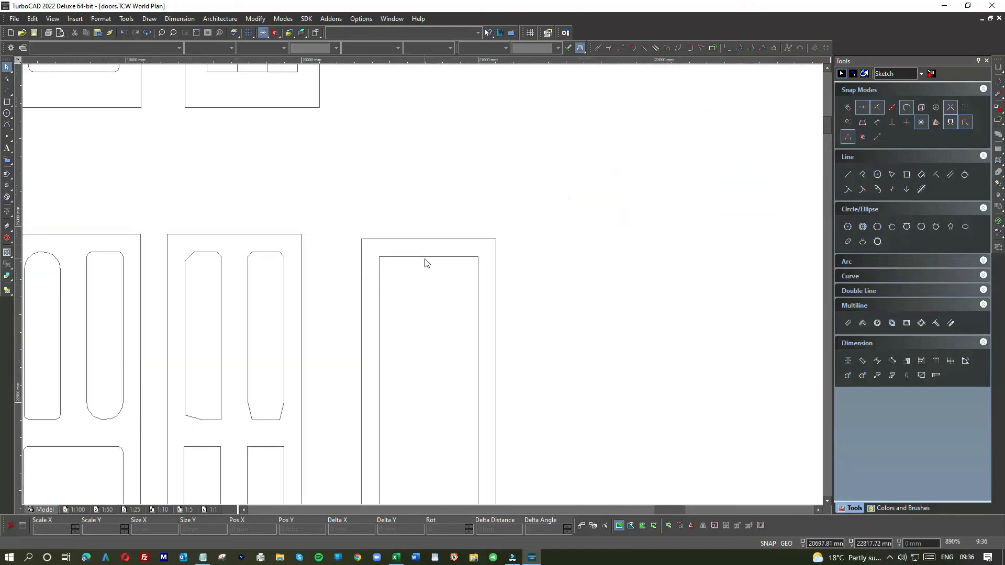
{"action": "left_click", "coordinate": [426, 259]}
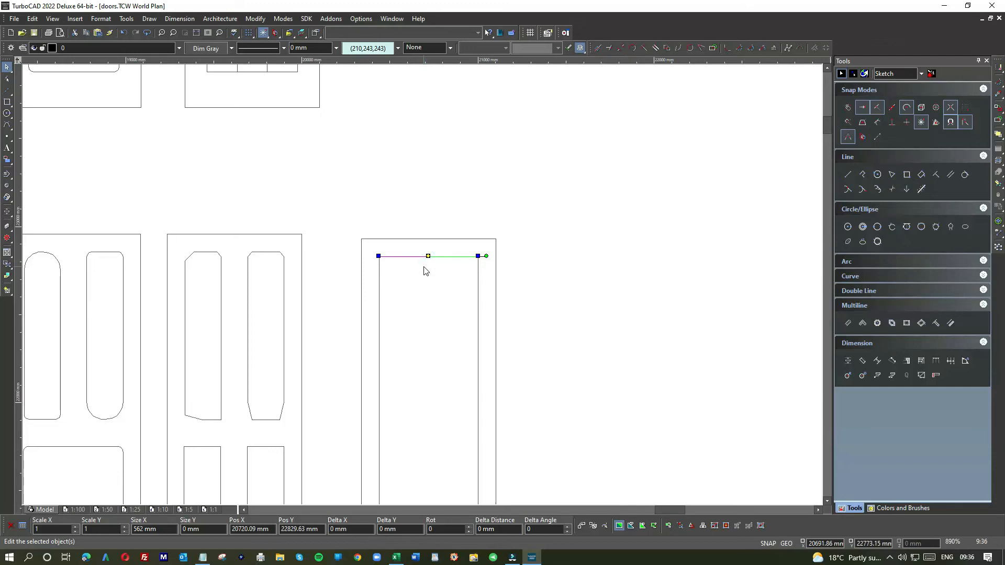
{"action": "left_click", "coordinate": [951, 174]}
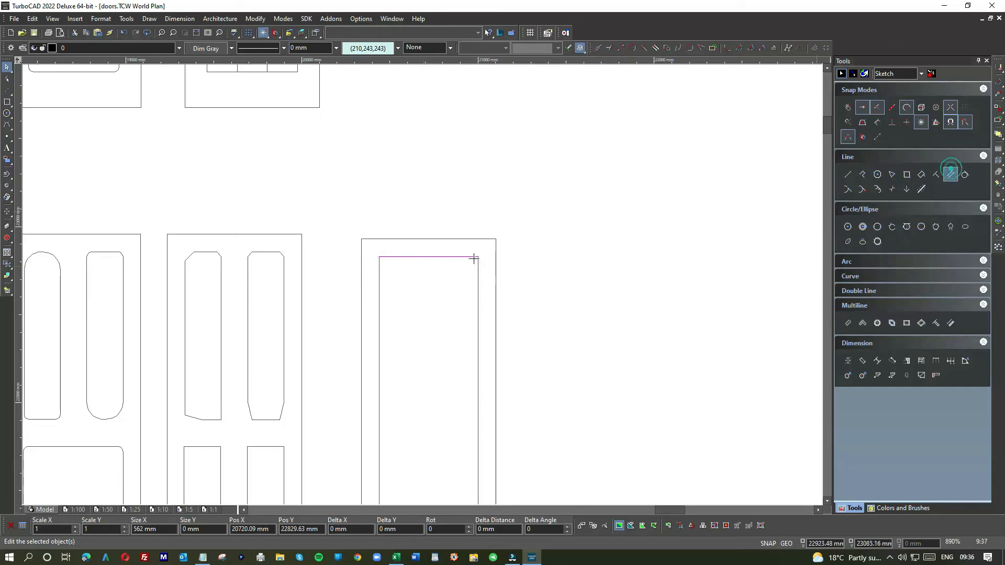
{"action": "left_click", "coordinate": [479, 300]}
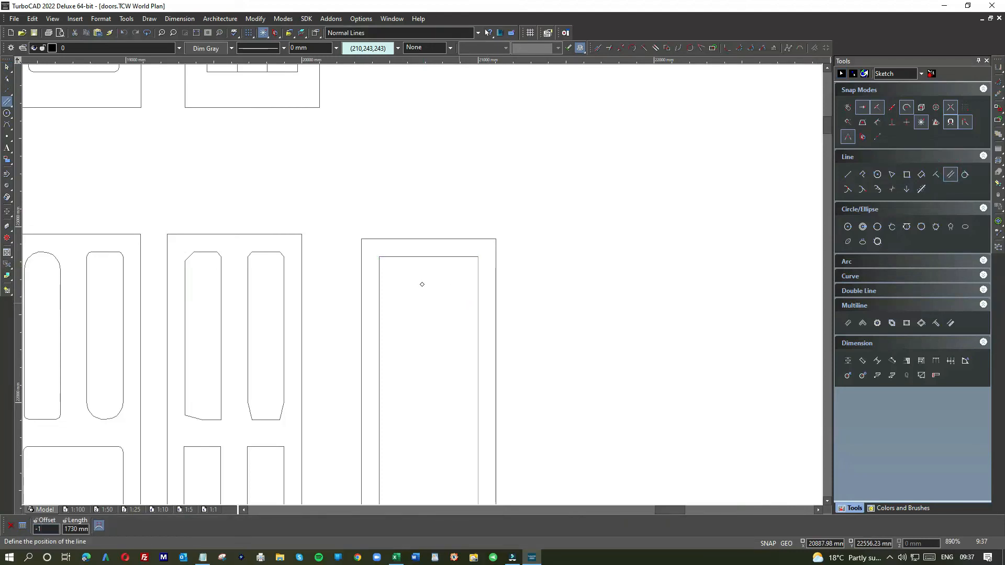
{"action": "left_click", "coordinate": [446, 302]}
{"action": "left_click", "coordinate": [445, 295]}
{"action": "key", "text": "Tab"}
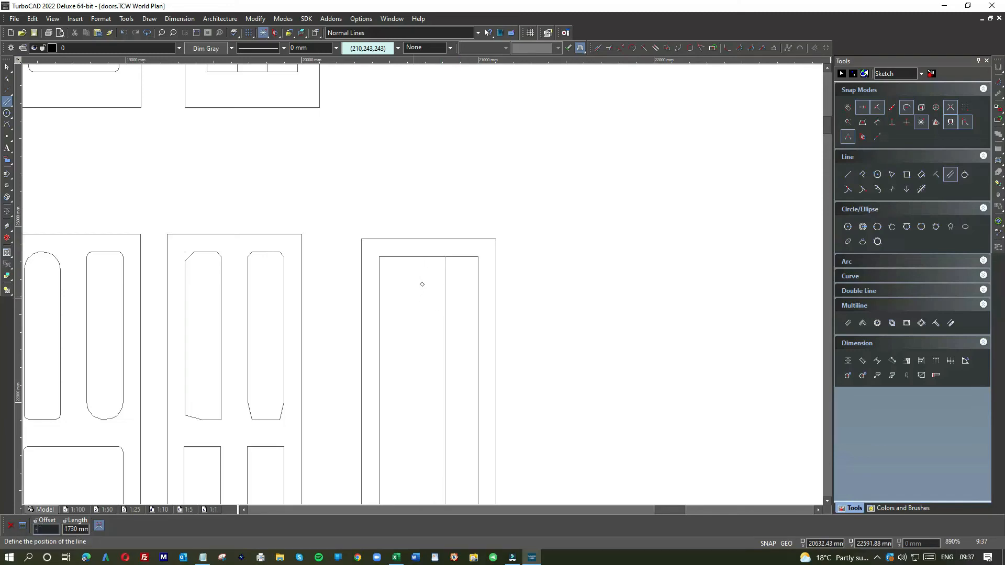
{"action": "key", "text": "Escape"}
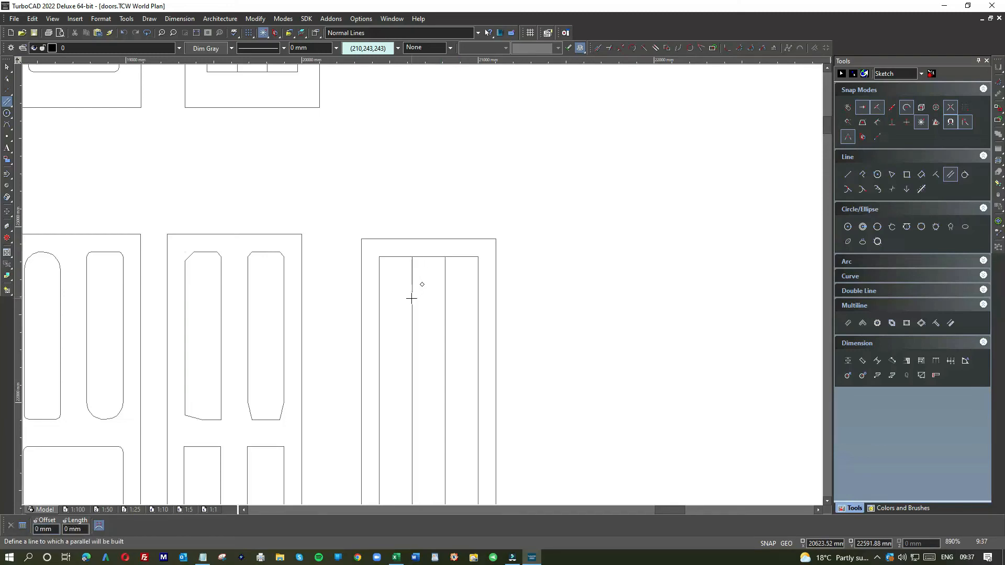
{"action": "scroll", "coordinate": [466, 257], "scroll_direction": "down", "scroll_amount": 2}
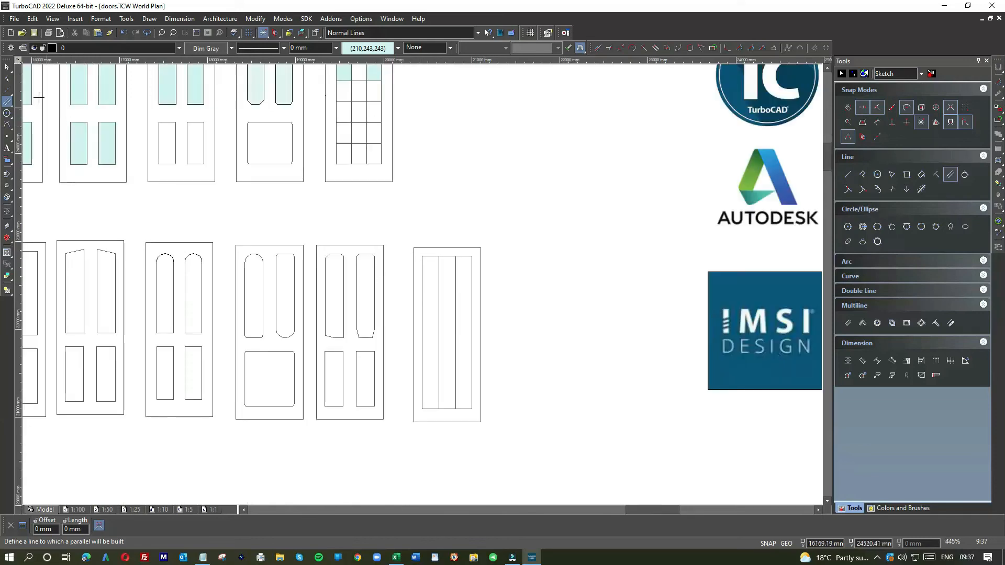
- Check the length of the panel's right edge on the new door
{"action": "left_click", "coordinate": [6, 67]}
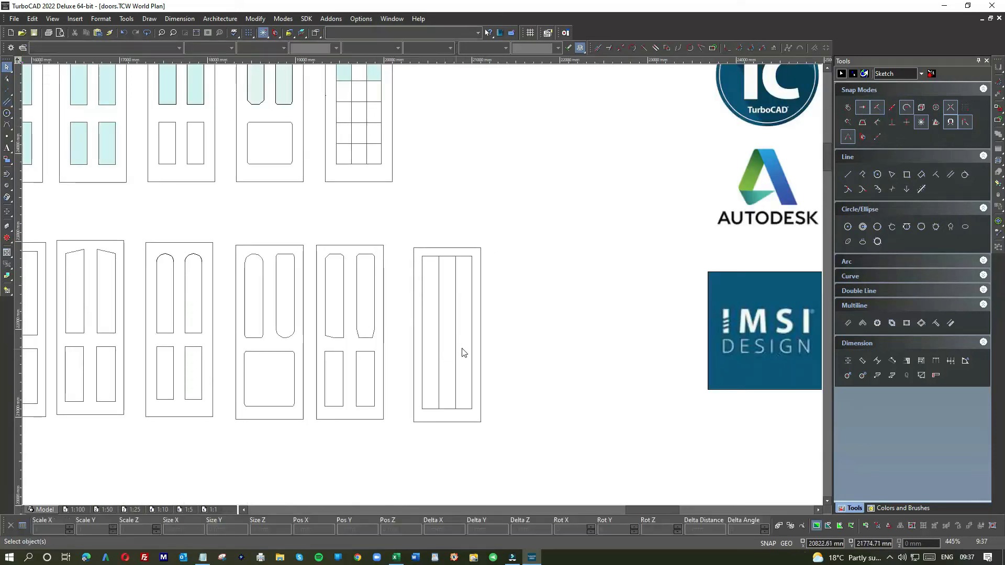
{"action": "scroll", "coordinate": [460, 346], "scroll_direction": "up", "scroll_amount": 2}
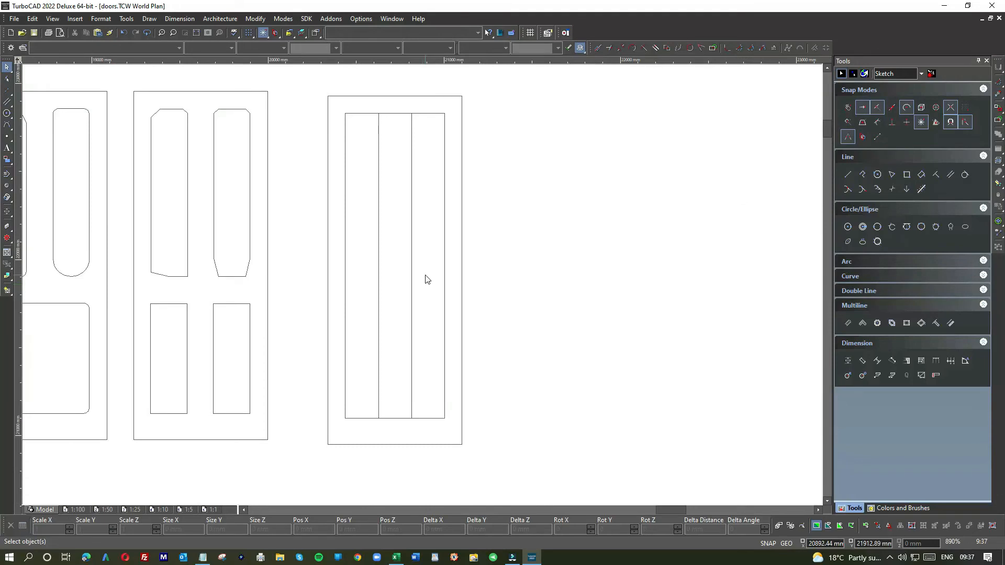
{"action": "left_click", "coordinate": [444, 346]}
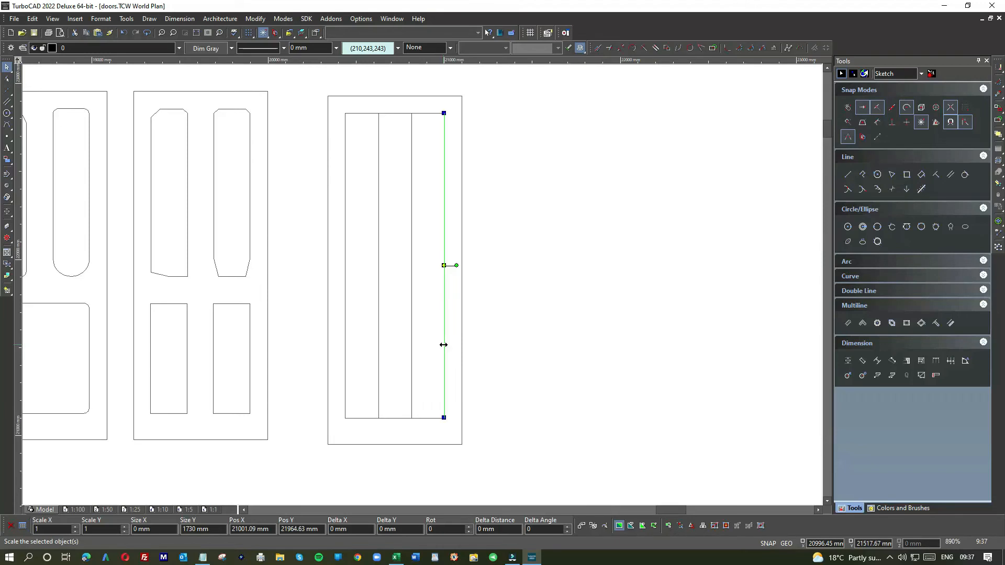
{"action": "scroll", "coordinate": [422, 285], "scroll_direction": "down", "scroll_amount": 2}
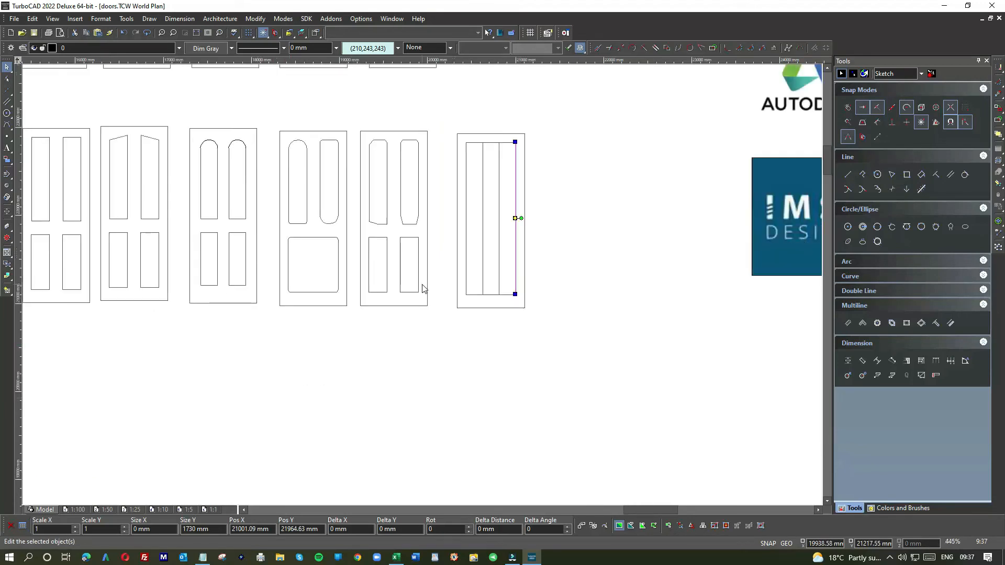
{"action": "left_click", "coordinate": [558, 288]}
- Draw a horizontal line parallel to the panel's bottom edge at an offset of 288 mm
{"action": "scroll", "coordinate": [492, 301], "scroll_direction": "up", "scroll_amount": 2}
{"action": "left_click", "coordinate": [423, 282]}
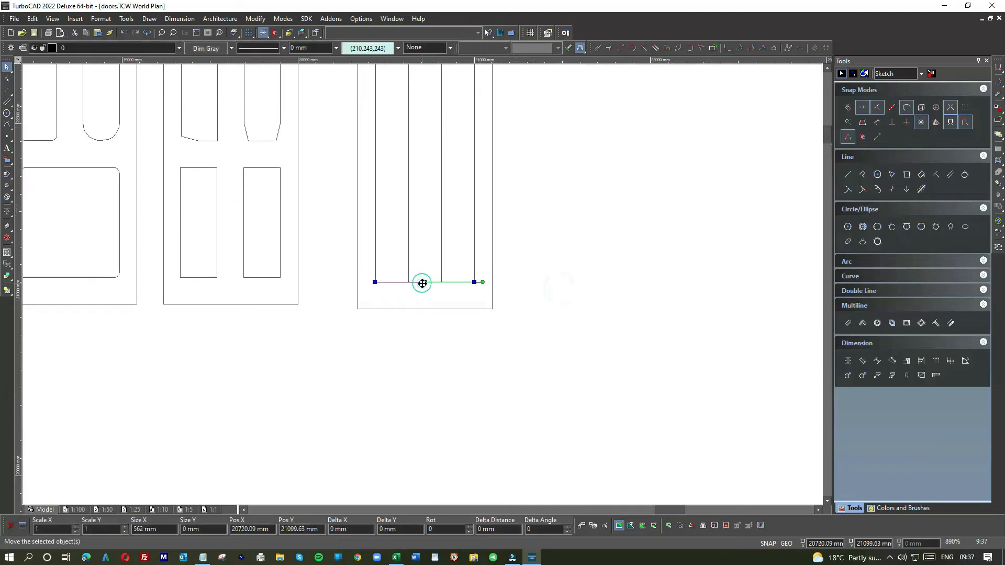
{"action": "left_click", "coordinate": [951, 174]}
{"action": "left_click", "coordinate": [433, 283]}
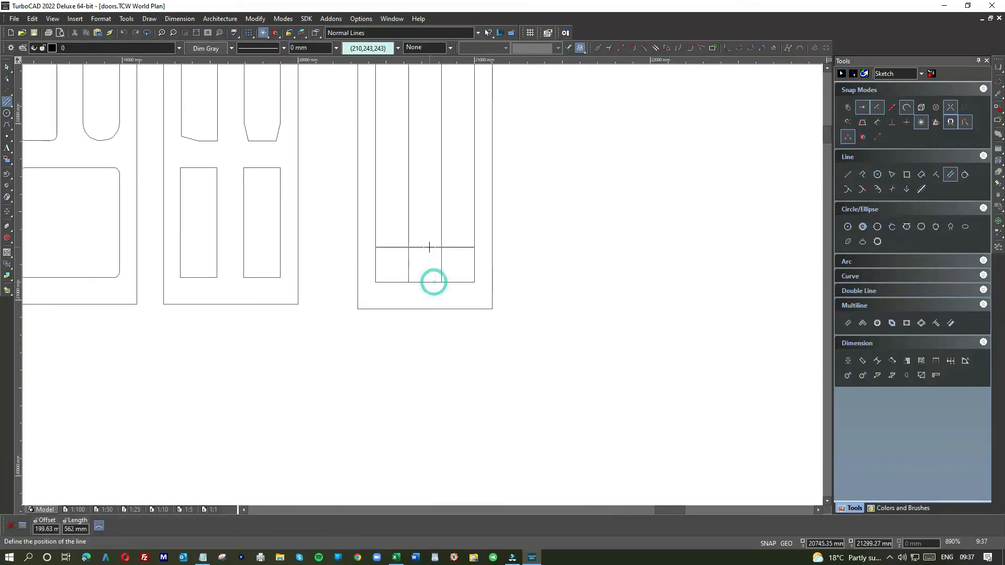
{"action": "type", "text": "288"}
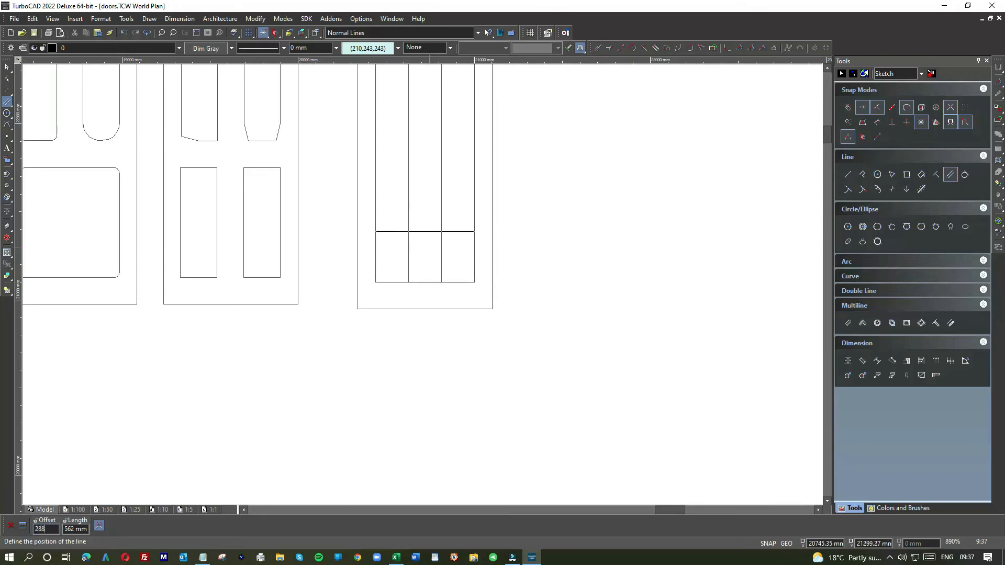
{"action": "key", "text": "Return"}
- Add two more parallel horizontal lines across the panel, each 288 mm above the previous one
{"action": "left_click", "coordinate": [422, 232]}
{"action": "type", "text": "288"}
{"action": "key", "text": "Return"}
{"action": "left_click", "coordinate": [427, 179]}
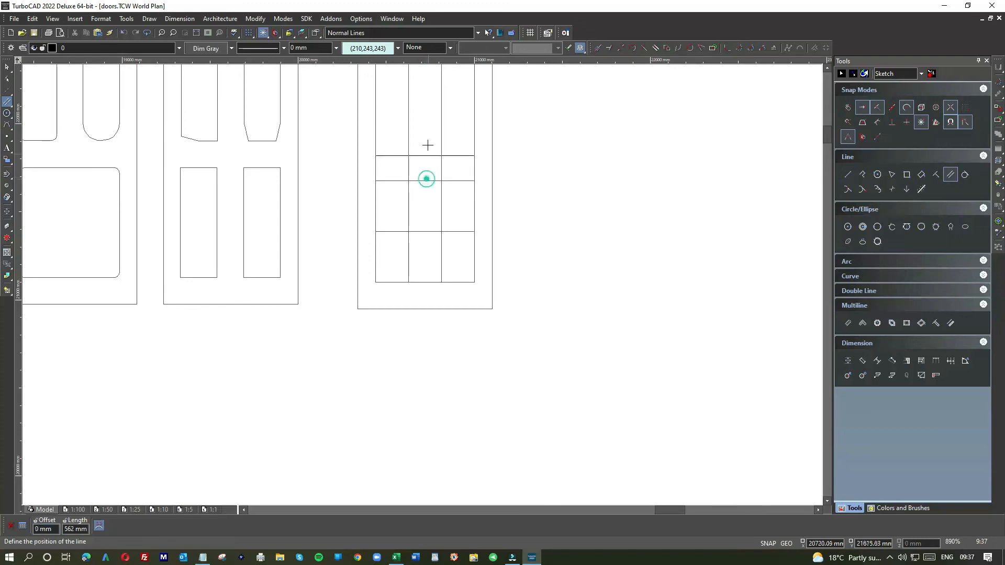
{"action": "type", "text": "288"}
{"action": "key", "text": "Return"}
- Add the fourth and fifth horizontal lines at the same spacing, dividing the panel into six equal rows
{"action": "scroll", "coordinate": [425, 138], "scroll_direction": "up", "scroll_amount": 2}
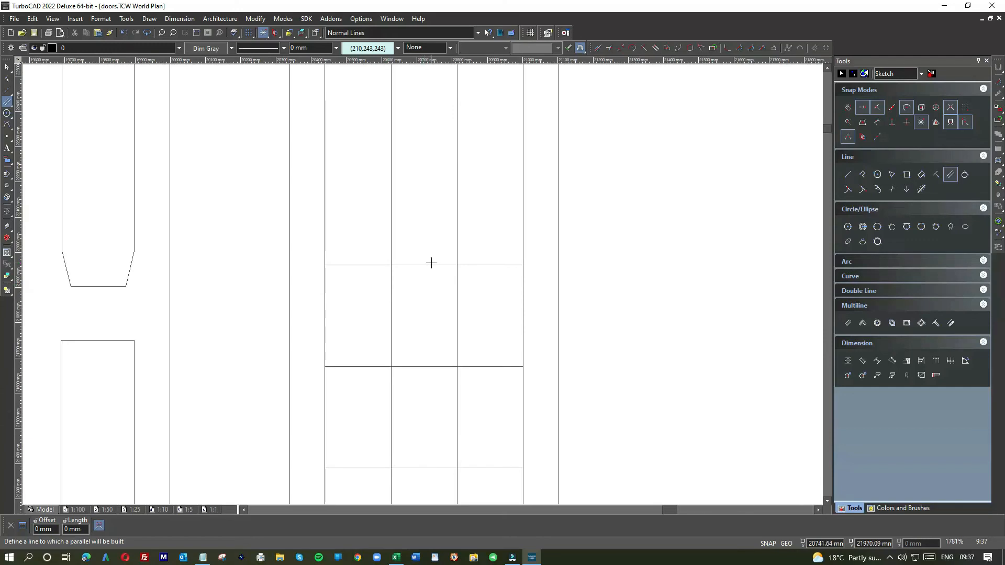
{"action": "left_click", "coordinate": [424, 265]}
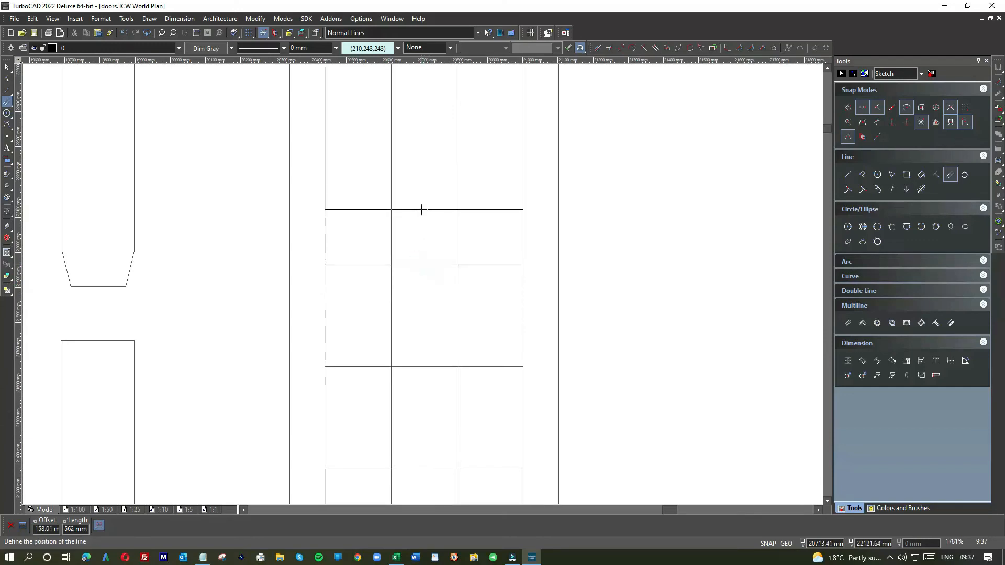
{"action": "left_click", "coordinate": [424, 164]}
{"action": "scroll", "coordinate": [421, 283], "scroll_direction": "down", "scroll_amount": 2}
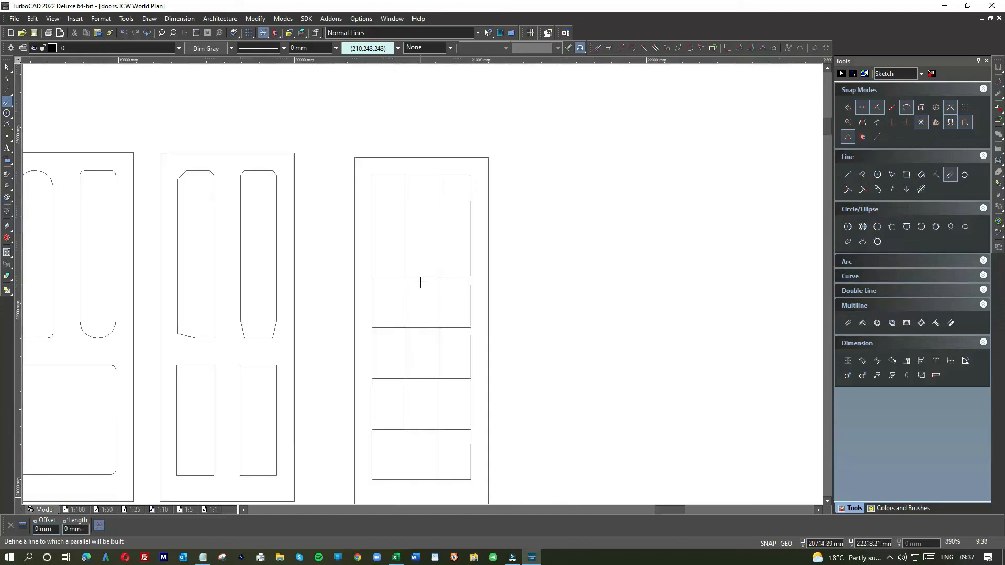
{"action": "left_click", "coordinate": [420, 276]}
{"action": "type", "text": "28"}
{"action": "left_click", "coordinate": [420, 231]}
{"action": "scroll", "coordinate": [420, 284], "scroll_direction": "down", "scroll_amount": 1}
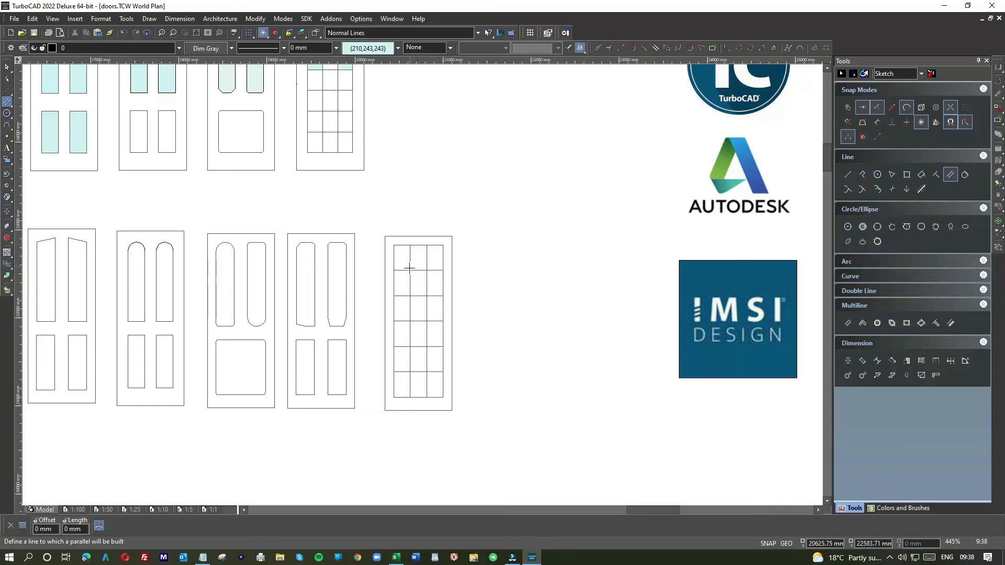
{"action": "scroll", "coordinate": [409, 272], "scroll_direction": "up", "scroll_amount": 2}
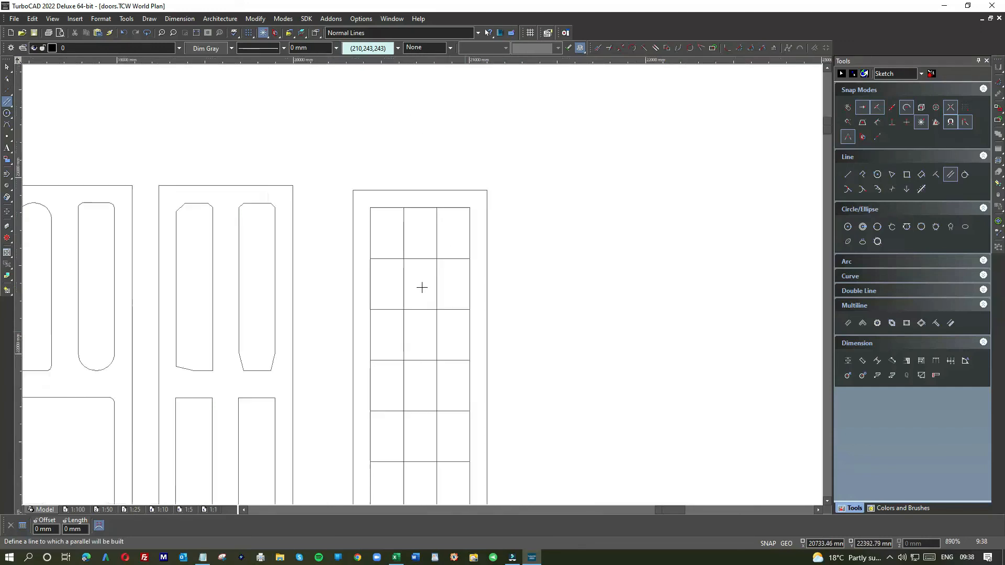
{"action": "scroll", "coordinate": [422, 287], "scroll_direction": "down", "scroll_amount": 2}
- Move the whole grid-panel door slightly left, closer to the neighbouring chamfered door
{"action": "left_click", "coordinate": [8, 68]}
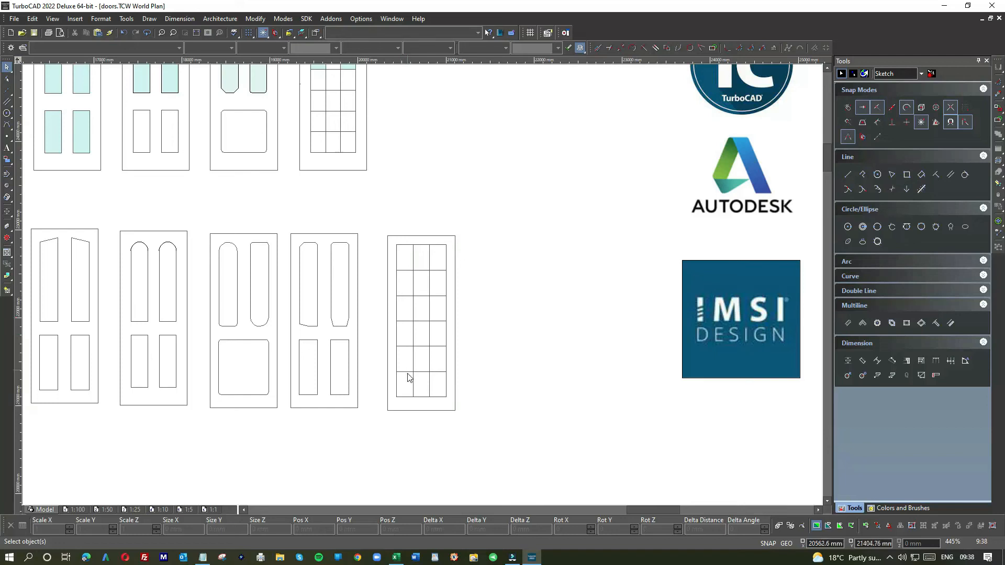
{"action": "scroll", "coordinate": [389, 215], "scroll_direction": "down", "scroll_amount": 5}
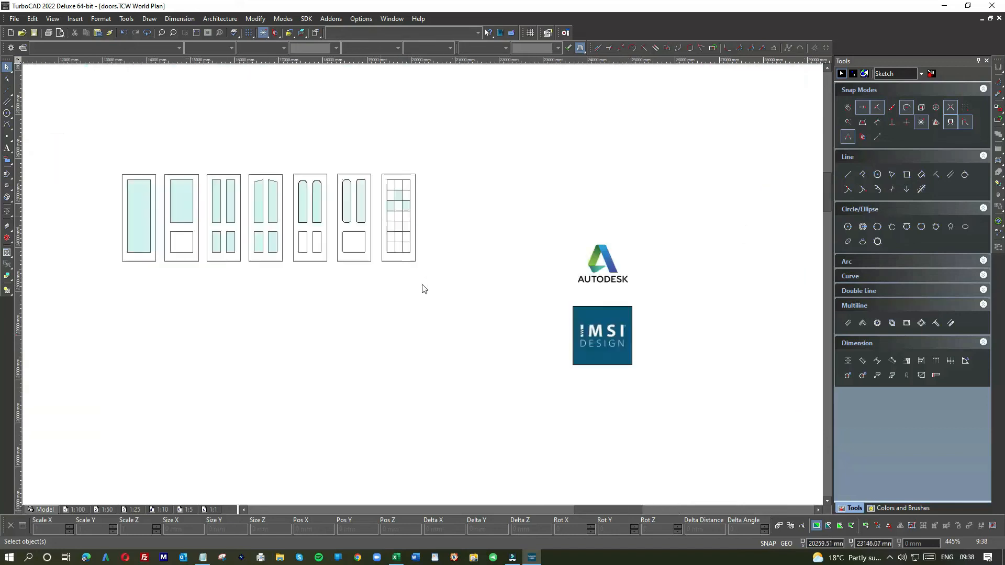
{"action": "scroll", "coordinate": [408, 265], "scroll_direction": "up", "scroll_amount": 5}
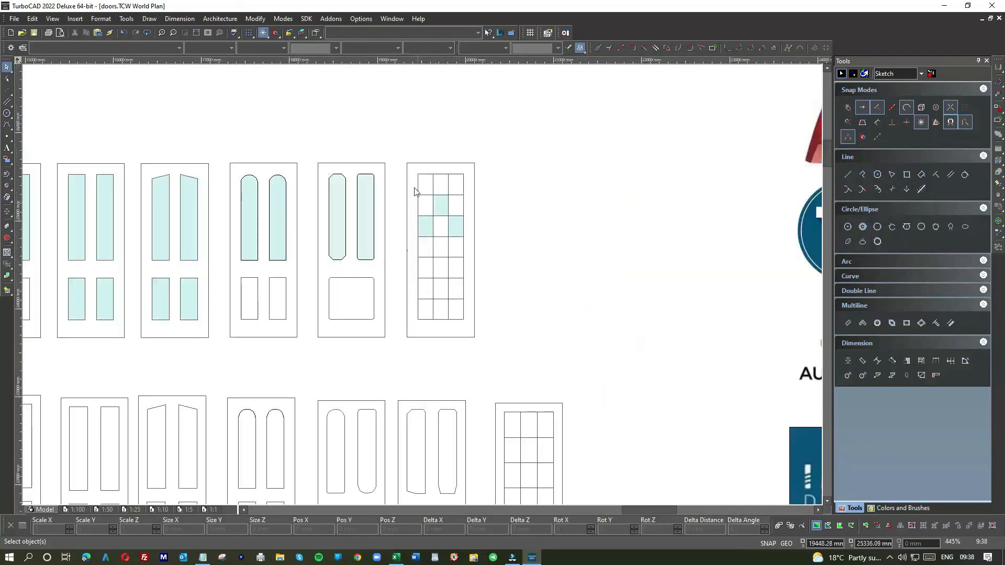
{"action": "scroll", "coordinate": [499, 450], "scroll_direction": "down", "scroll_amount": 3}
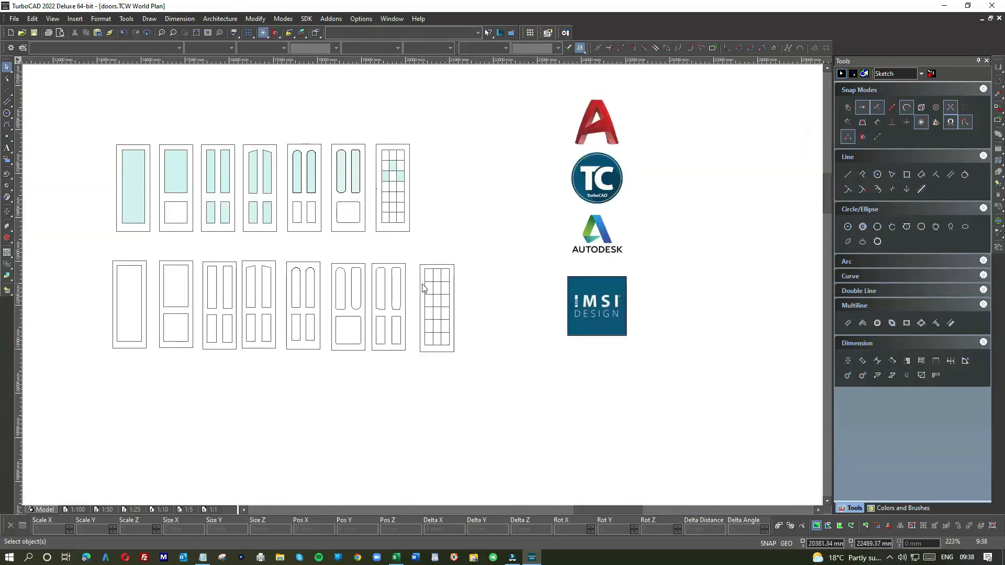
{"action": "left_click_drag", "start_coordinate": [413, 260], "coordinate": [480, 374]}
{"action": "left_click_drag", "start_coordinate": [431, 292], "coordinate": [426, 292]}
{"action": "left_click", "coordinate": [482, 296]}
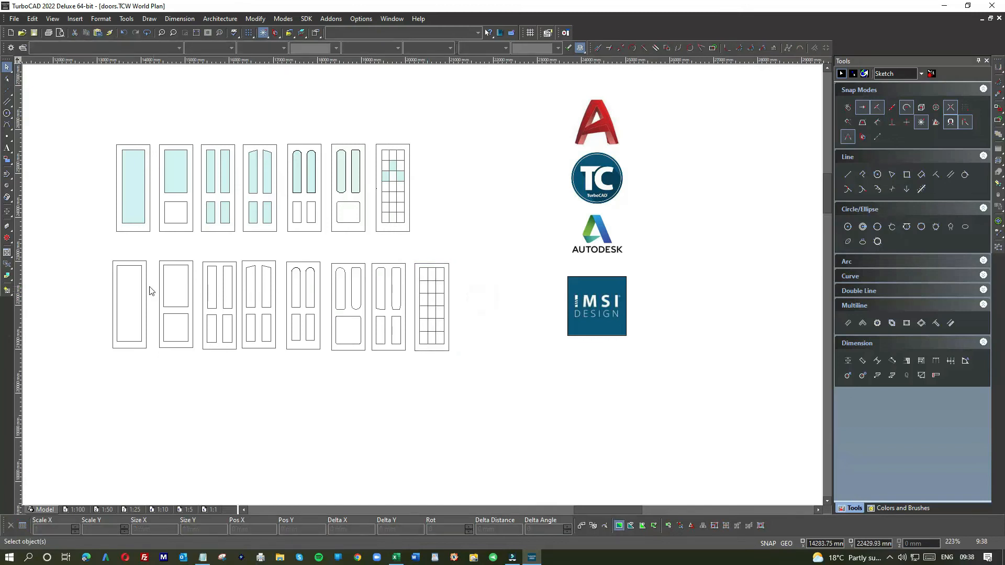
- Draw a small, nearly square rectangle in the empty area above the first glazed reference door
{"action": "scroll", "coordinate": [423, 287], "scroll_direction": "down", "scroll_amount": 3}
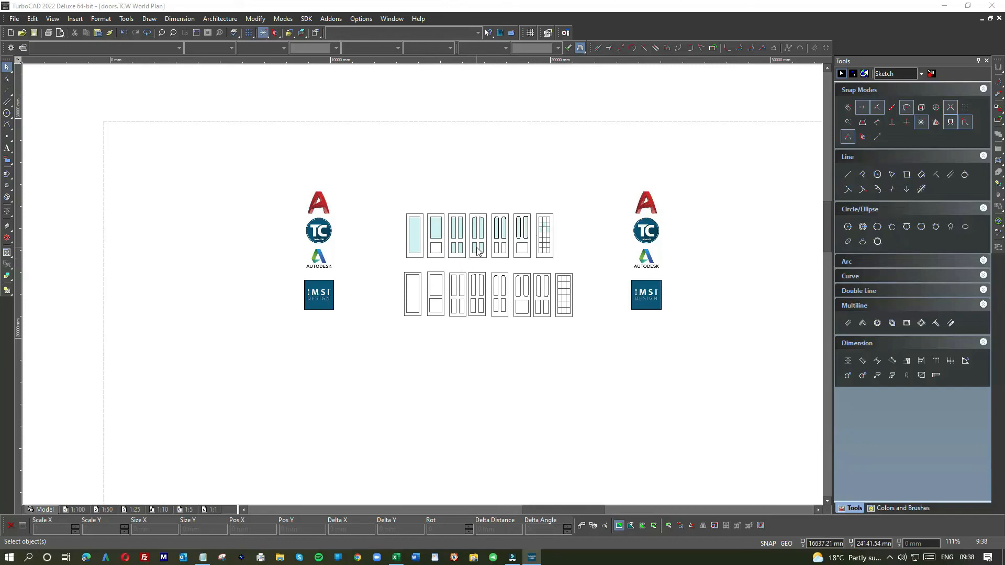
{"action": "scroll", "coordinate": [478, 250], "scroll_direction": "up", "scroll_amount": 3}
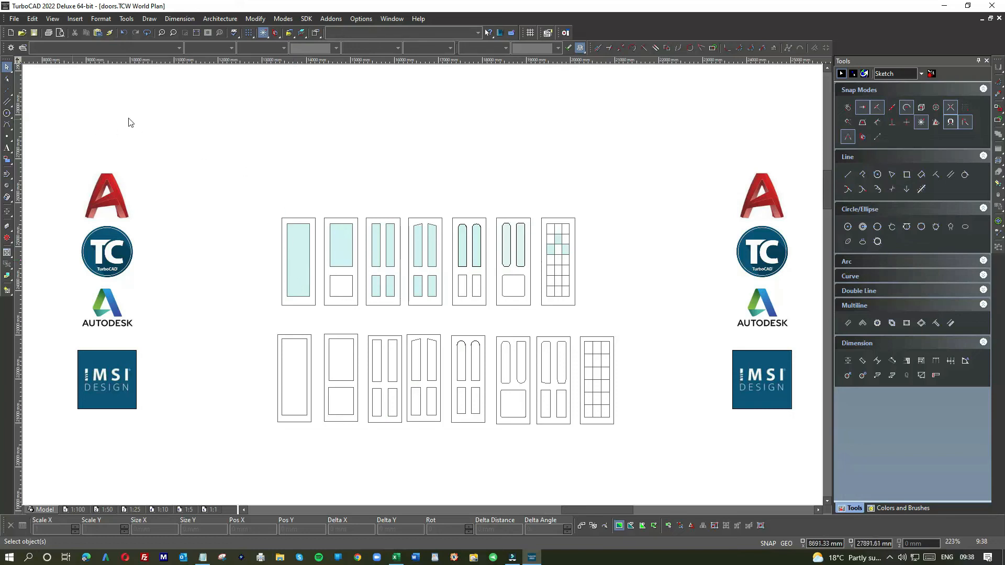
{"action": "left_click", "coordinate": [907, 174]}
{"action": "left_click", "coordinate": [266, 124]}
{"action": "left_click", "coordinate": [305, 167]}
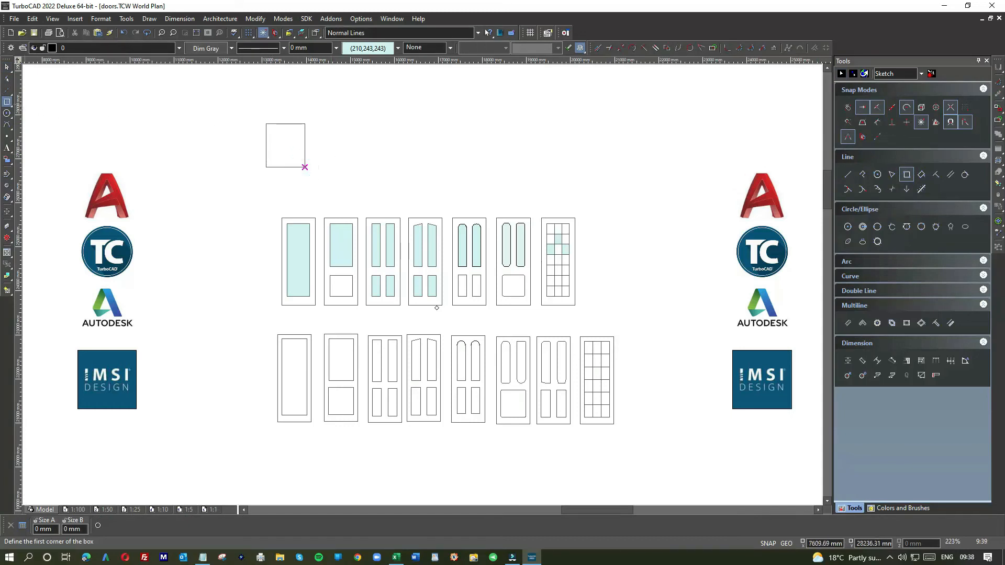
- Set the brush background color to Black with no pattern, and draw a test rectangle above the left column of logos
{"action": "double_click", "coordinate": [8, 103]}
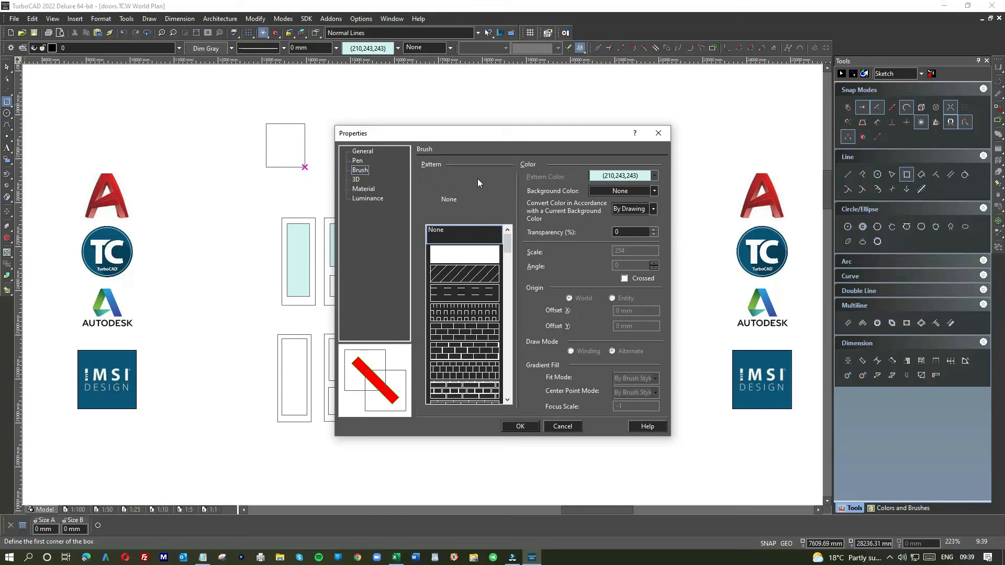
{"action": "left_click", "coordinate": [653, 191]}
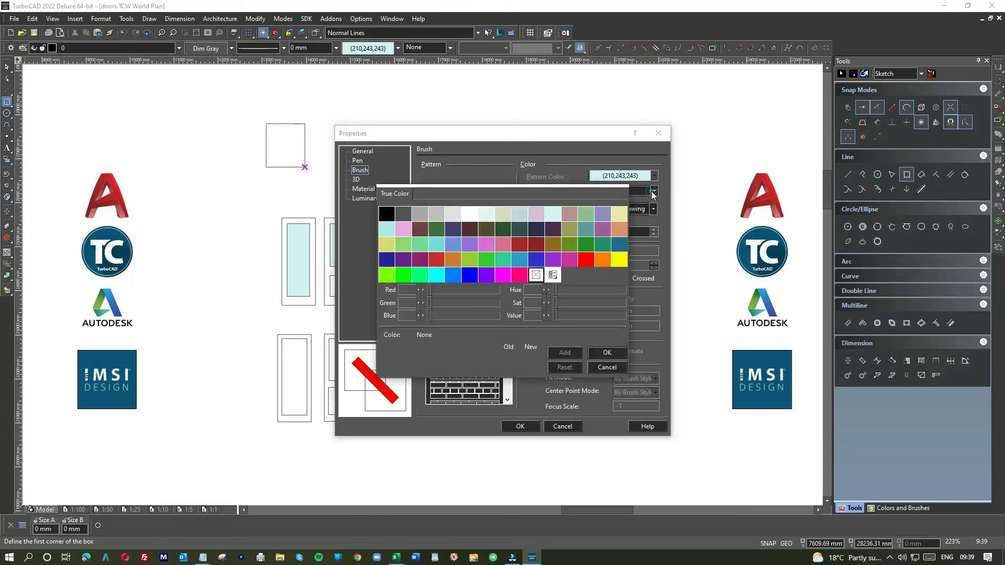
{"action": "left_click", "coordinate": [386, 214]}
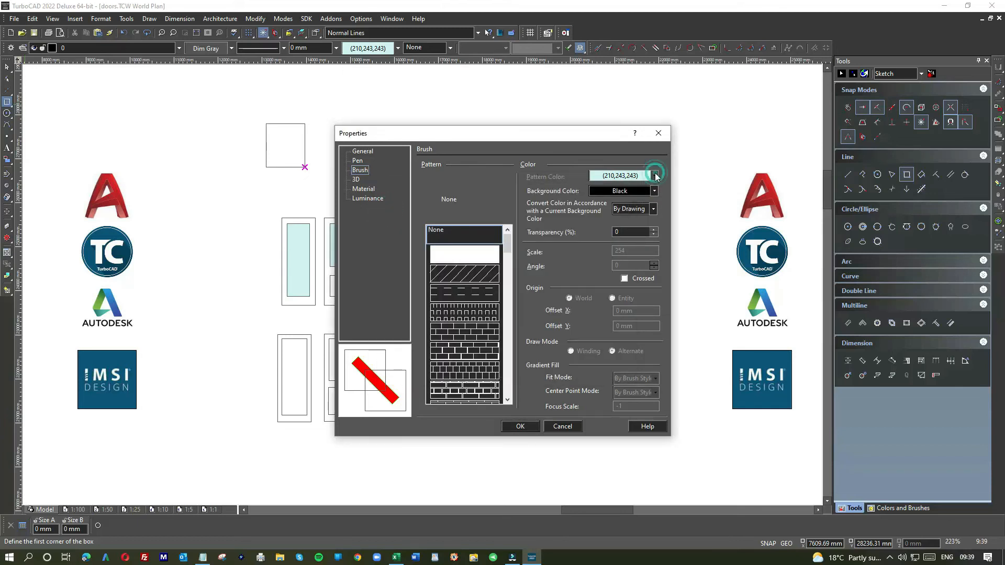
{"action": "left_click", "coordinate": [509, 428]}
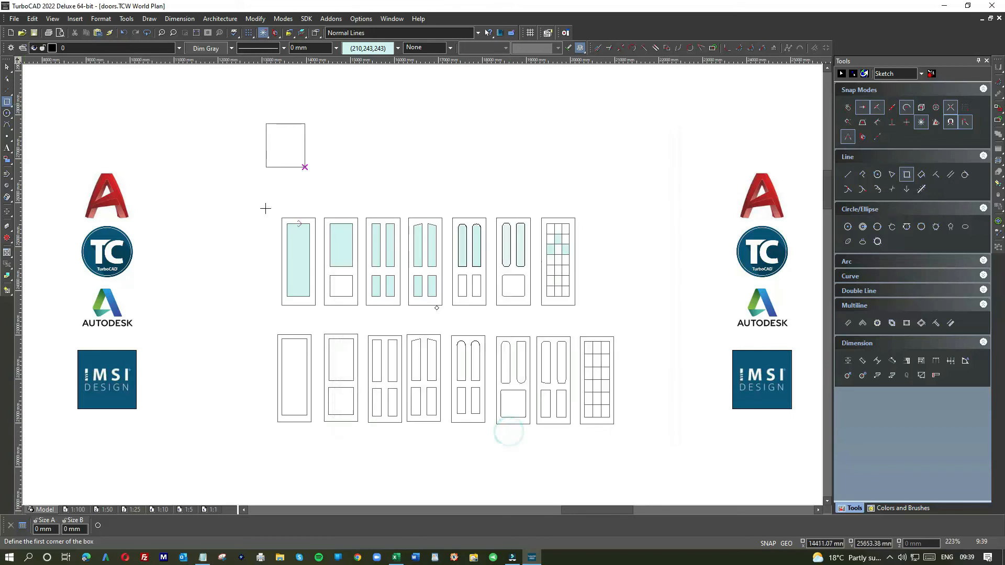
{"action": "left_click", "coordinate": [80, 112]}
{"action": "left_click", "coordinate": [147, 146]}
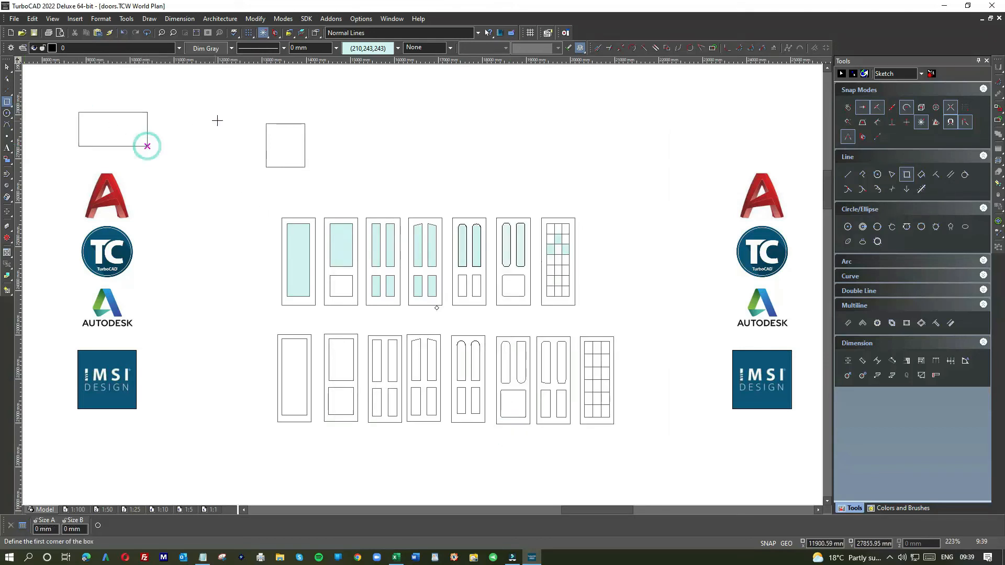
- Set the brush pattern to Solid and draw a second test rectangle beside the first one above the logos
{"action": "left_click", "coordinate": [436, 48]}
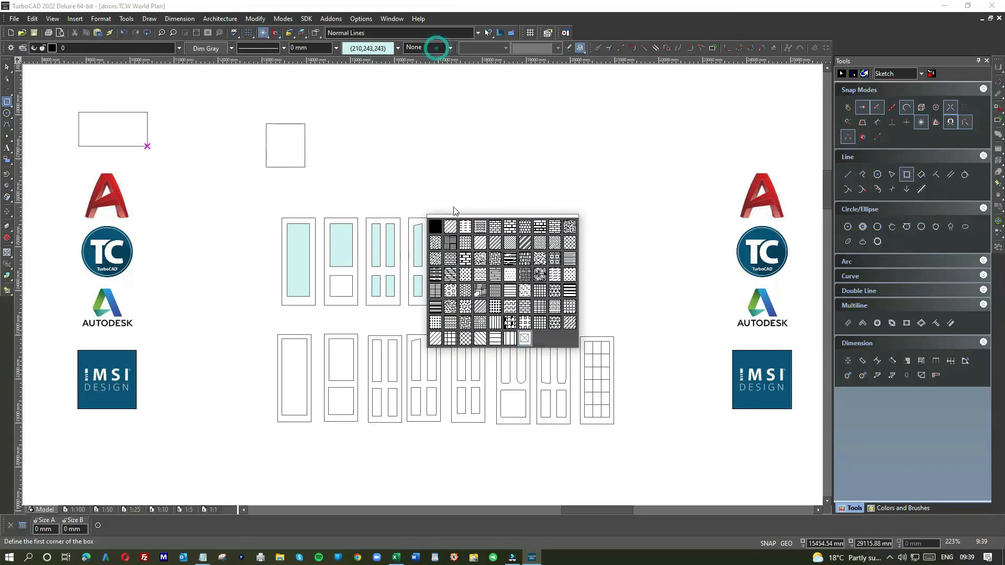
{"action": "left_click", "coordinate": [437, 225]}
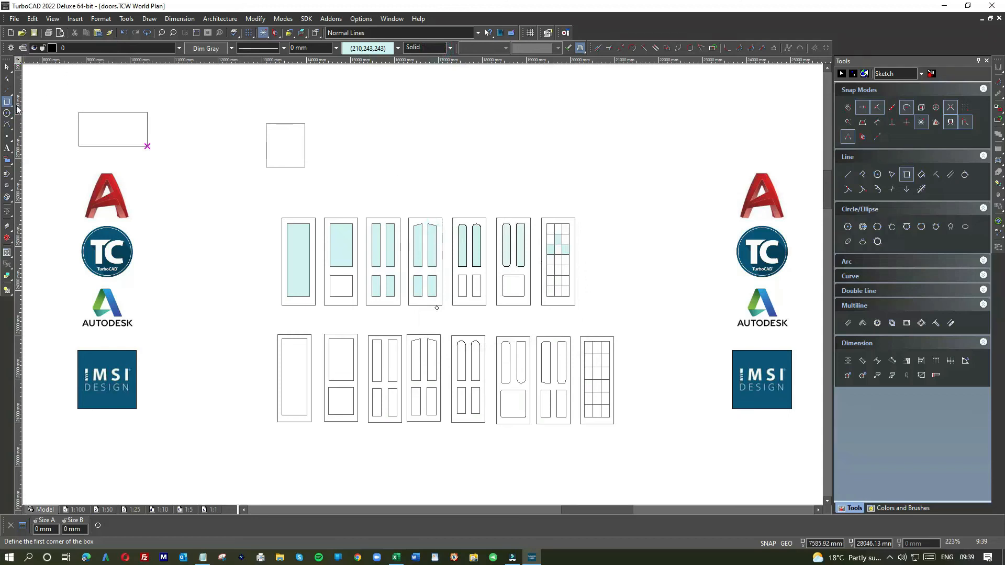
{"action": "left_click", "coordinate": [157, 100]}
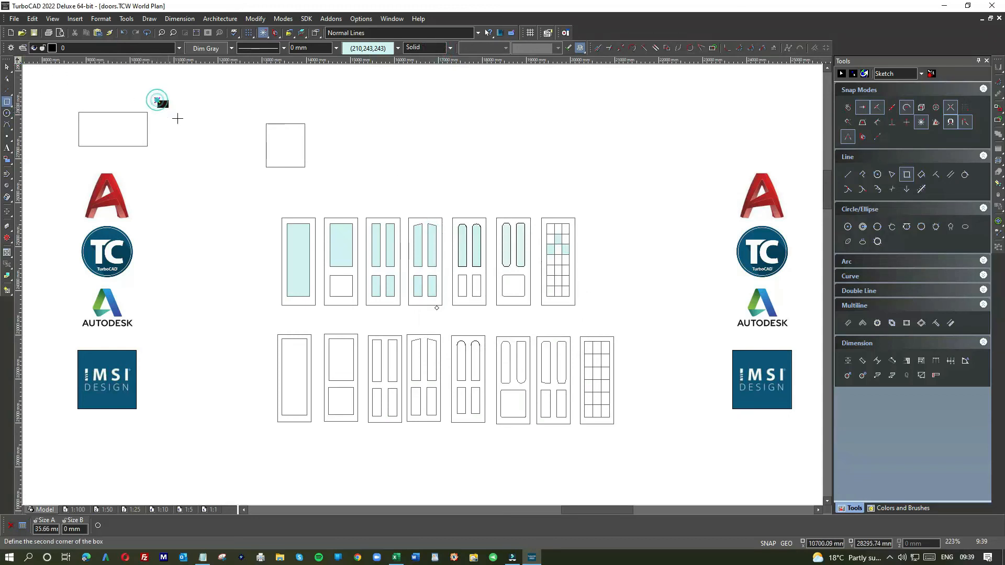
{"action": "left_click", "coordinate": [191, 142]}
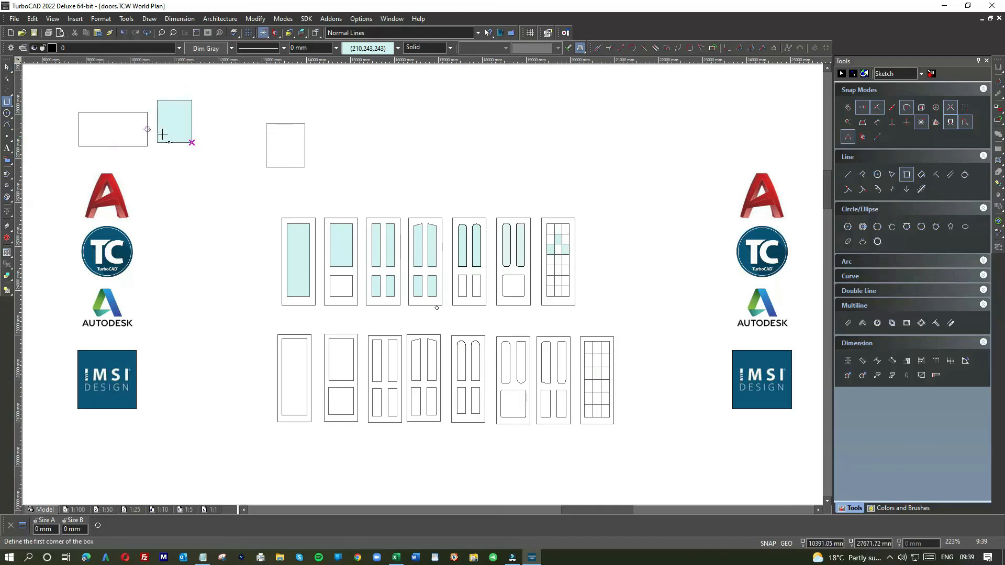
- Draw solid-filled rectangles over the single panel of the lower row's first door and both panels of its second door
{"action": "scroll", "coordinate": [297, 362], "scroll_direction": "up", "scroll_amount": 4}
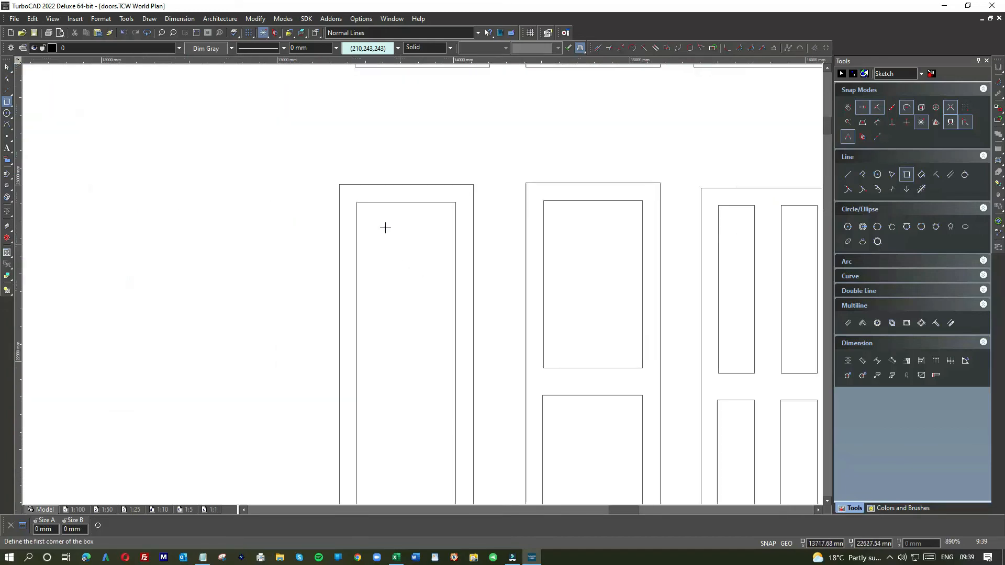
{"action": "left_click", "coordinate": [360, 205]}
{"action": "scroll", "coordinate": [426, 307], "scroll_direction": "down", "scroll_amount": 2}
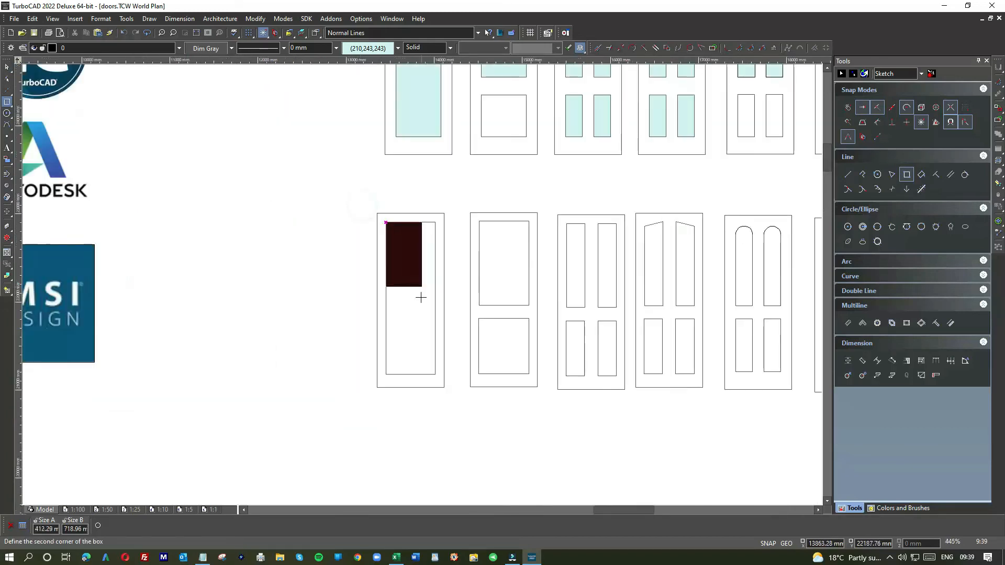
{"action": "left_click", "coordinate": [435, 374]}
{"action": "left_click", "coordinate": [479, 222]}
{"action": "left_click", "coordinate": [529, 306]}
{"action": "left_click", "coordinate": [478, 318]}
{"action": "left_click", "coordinate": [529, 374]}
- Draw solid-filled rectangles over the two tall upper panels of the lower row's third door
{"action": "left_click", "coordinate": [566, 224]}
{"action": "left_click", "coordinate": [585, 307]}
{"action": "left_click", "coordinate": [598, 224]}
{"action": "left_click", "coordinate": [616, 308]}
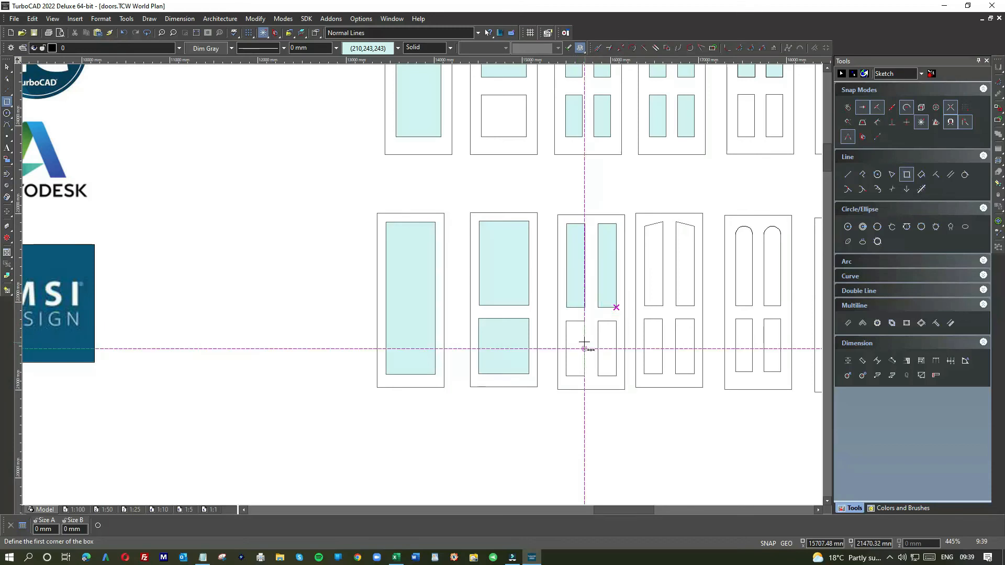
- Set the brush color to Light Gray and draw filled rectangles over the third door's two lower panels
{"action": "left_click", "coordinate": [395, 48]}
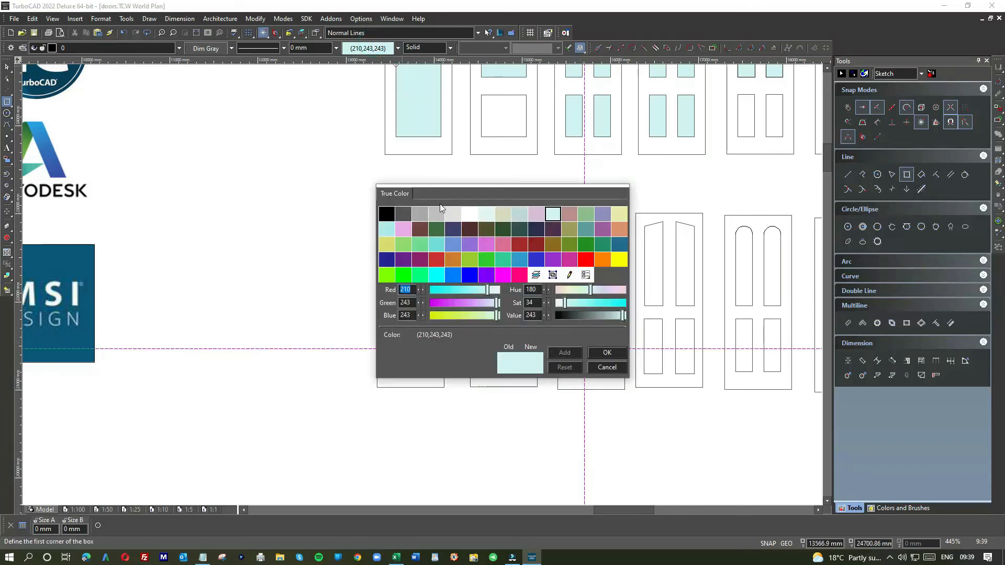
{"action": "double_click", "coordinate": [424, 216]}
{"action": "left_click", "coordinate": [566, 322]}
{"action": "left_click", "coordinate": [584, 376]}
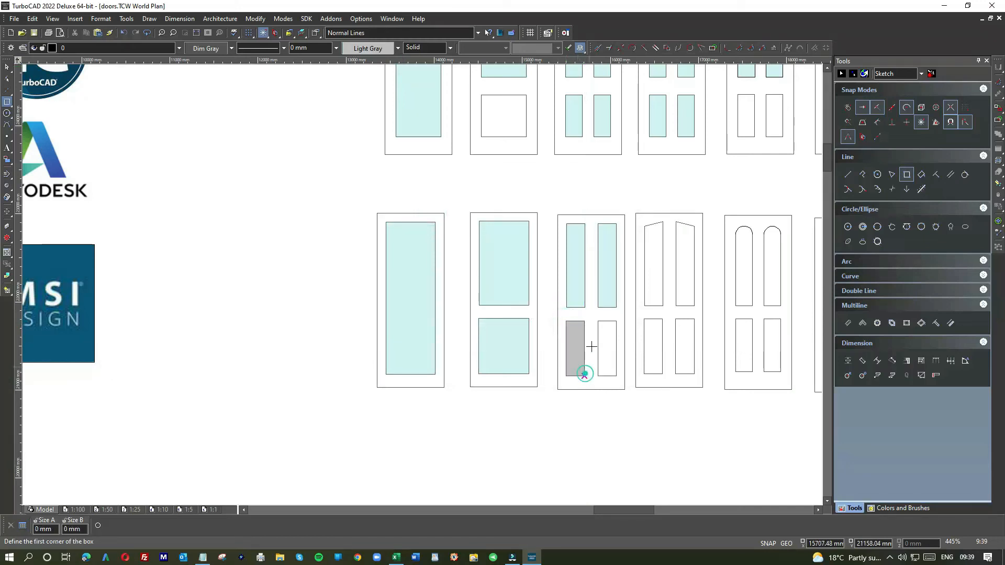
{"action": "left_click", "coordinate": [598, 321]}
{"action": "left_click", "coordinate": [616, 376]}
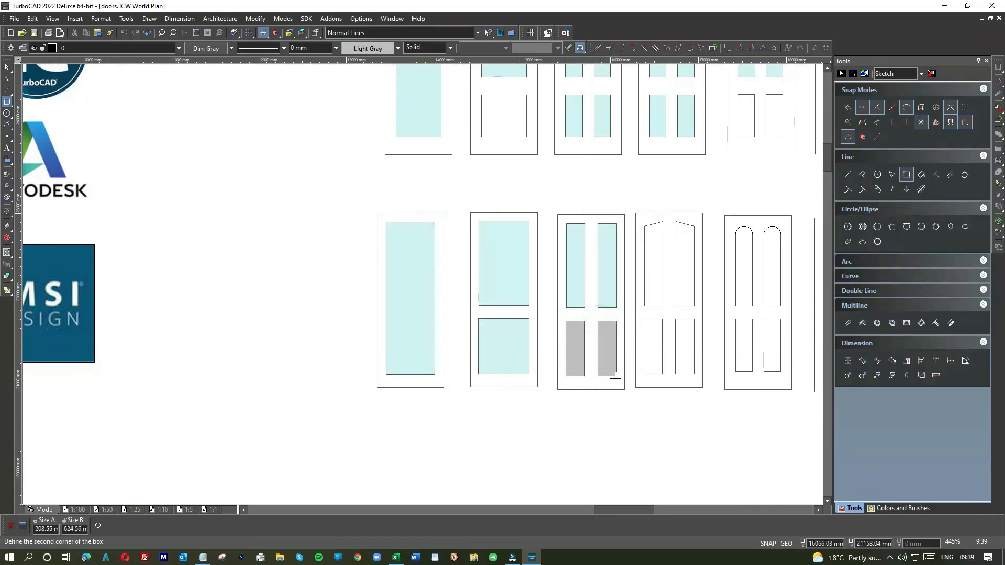
- Try to fill the fourth door's slanted upper-left panel with a rectangle, and undo it
{"action": "scroll", "coordinate": [440, 256], "scroll_direction": "down", "scroll_amount": 2}
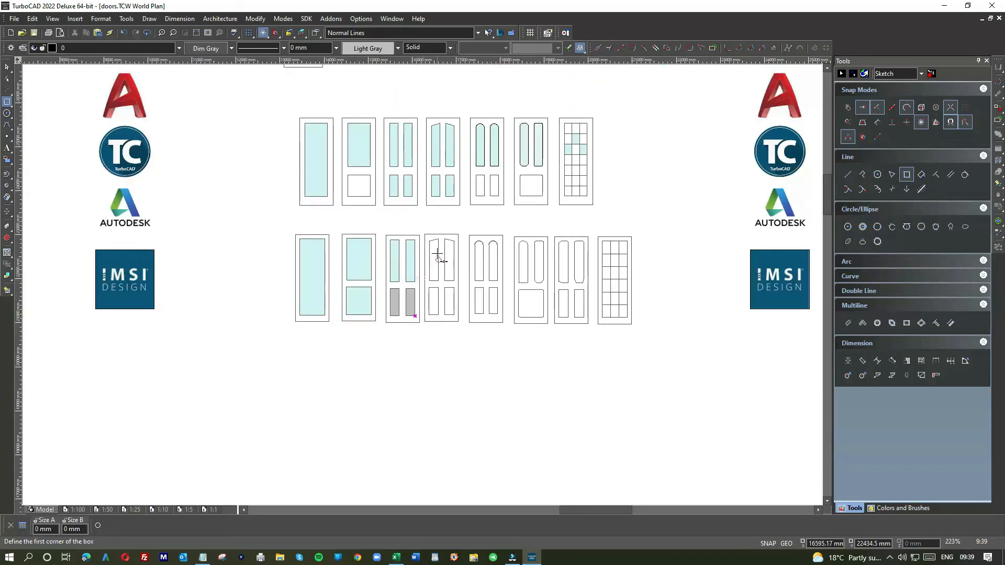
{"action": "scroll", "coordinate": [434, 244], "scroll_direction": "up", "scroll_amount": 4}
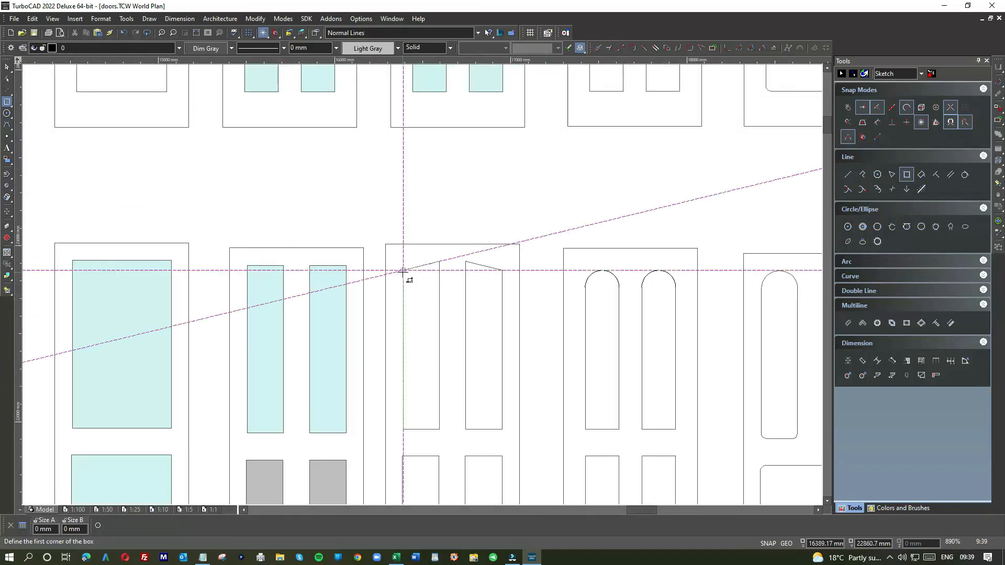
{"action": "left_click", "coordinate": [403, 271]}
{"action": "left_click", "coordinate": [433, 425]}
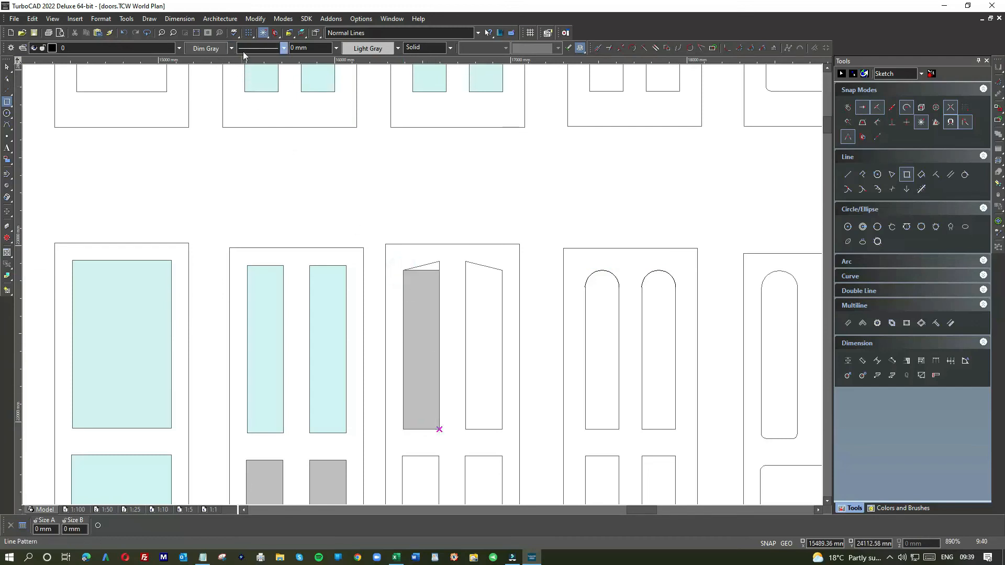
{"action": "left_click", "coordinate": [122, 33]}
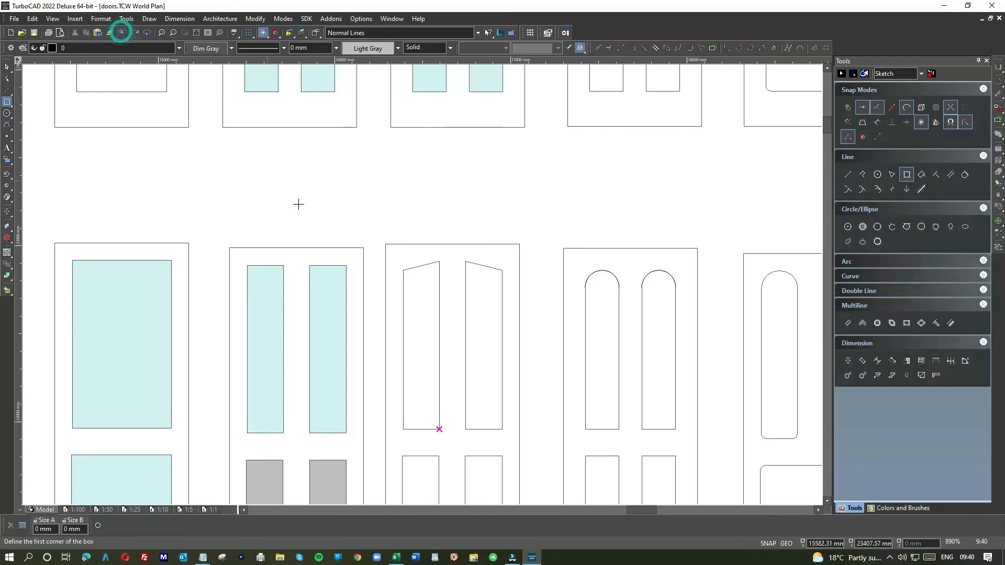
- Trace the fourth door's slanted upper-left panel with a closed, Light Gray filled polyline through its four corners
{"action": "left_click", "coordinate": [862, 174]}
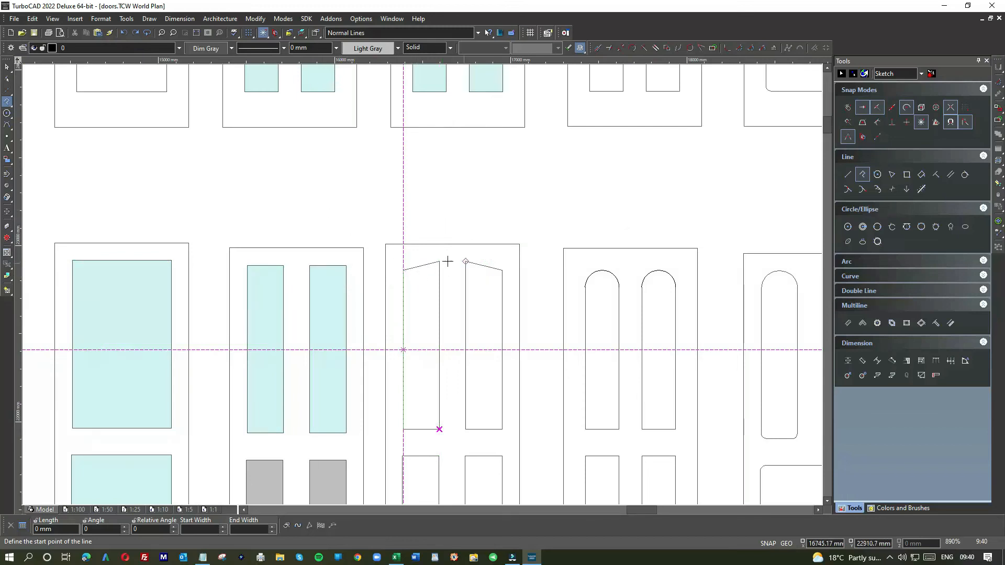
{"action": "left_click", "coordinate": [403, 270]}
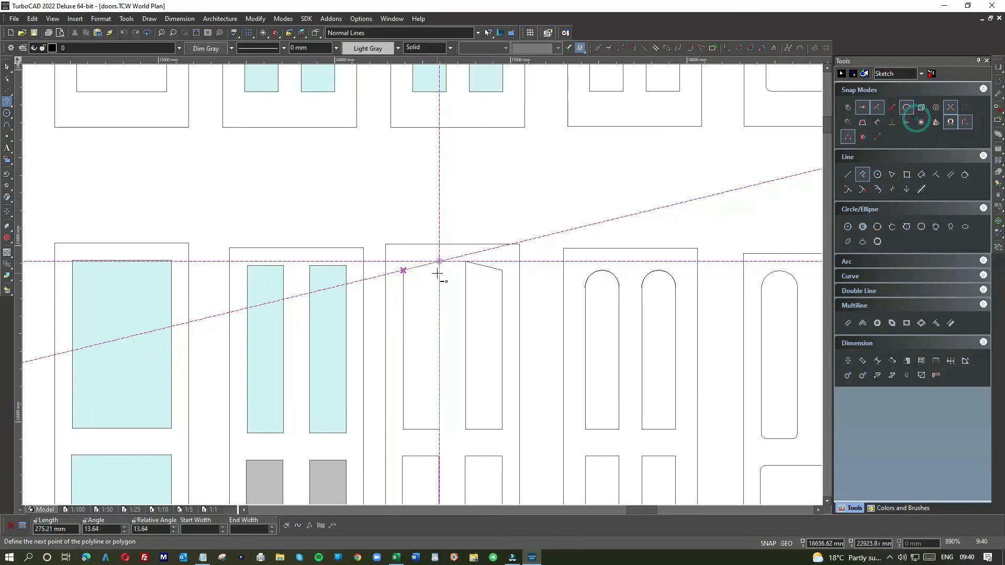
{"action": "left_click", "coordinate": [439, 261]}
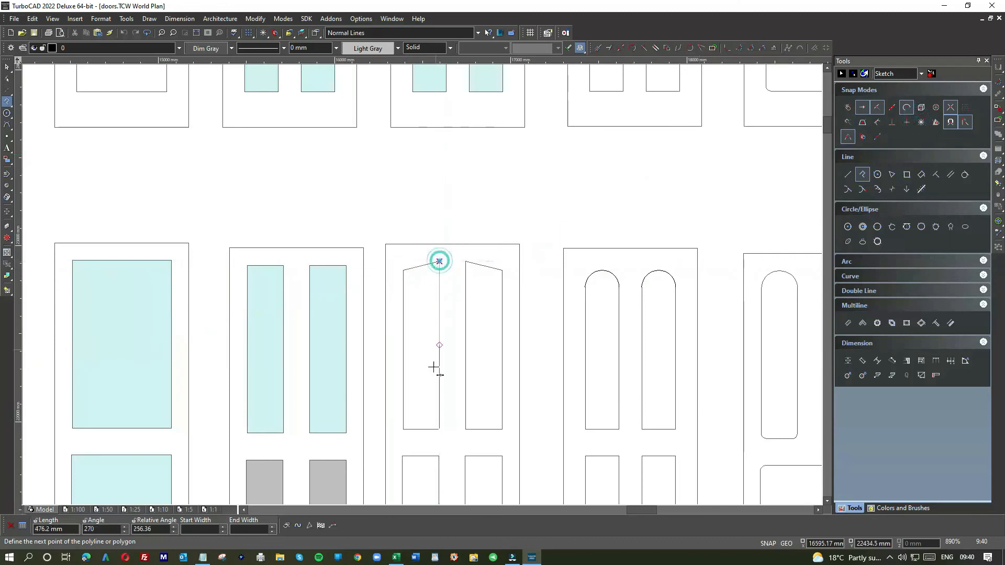
{"action": "left_click", "coordinate": [440, 429]}
{"action": "left_click", "coordinate": [403, 429]}
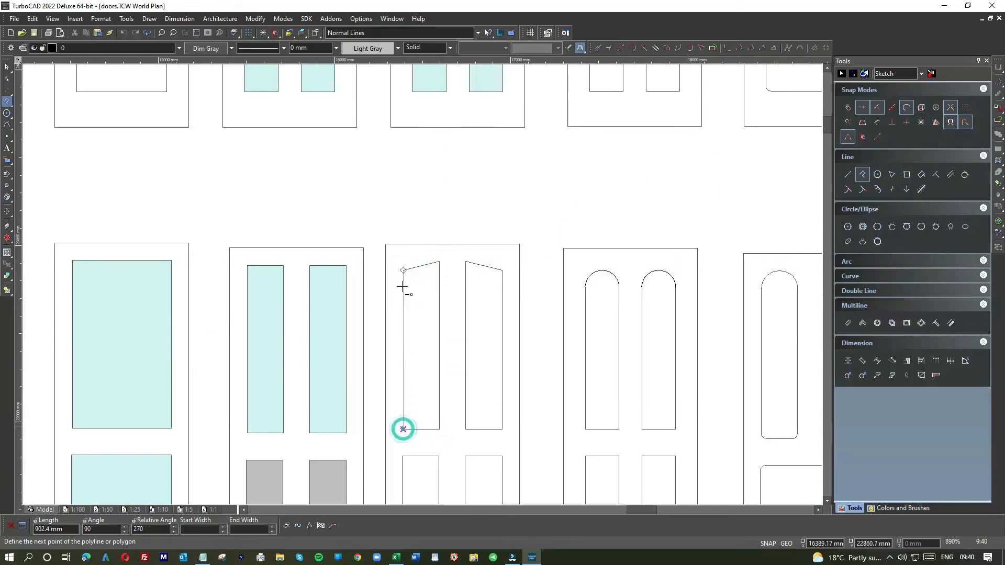
{"action": "left_click", "coordinate": [403, 271]}
{"action": "right_click", "coordinate": [403, 271]}
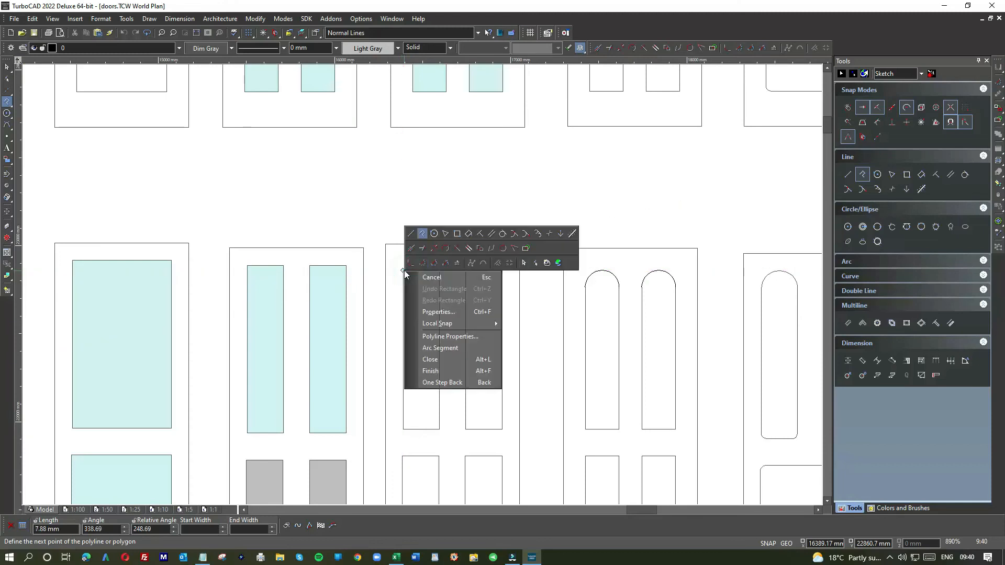
{"action": "left_click", "coordinate": [430, 360]}
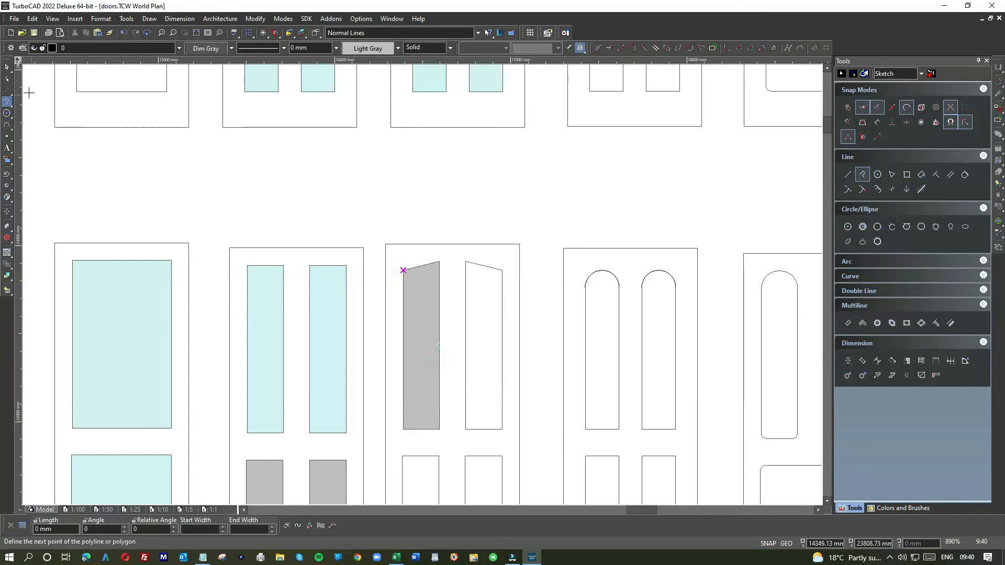
- Change the brush color of the slanted panel's filled polyline to a pale mint green
{"action": "key", "text": "Escape"}
{"action": "left_click", "coordinate": [406, 287]}
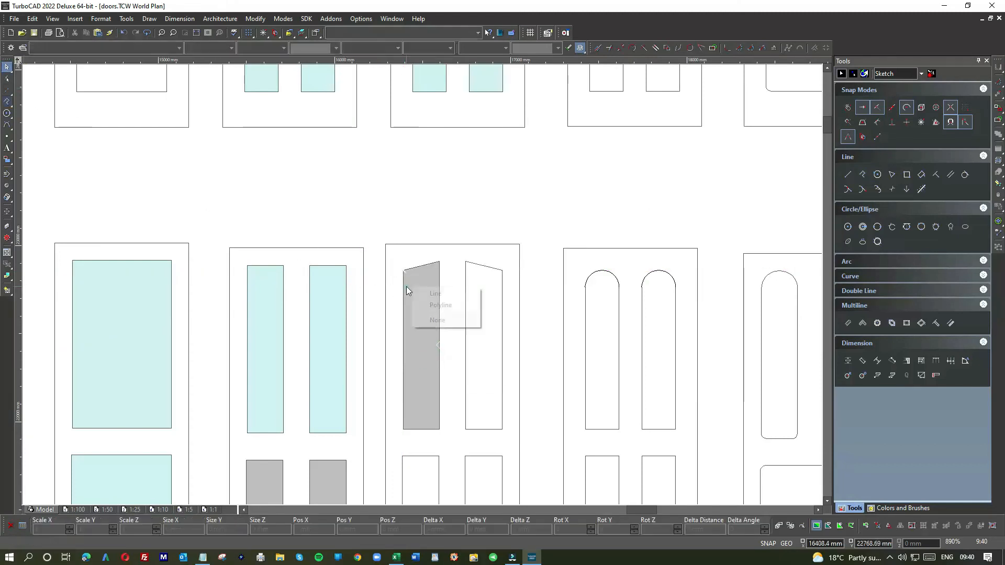
{"action": "left_click", "coordinate": [426, 305]}
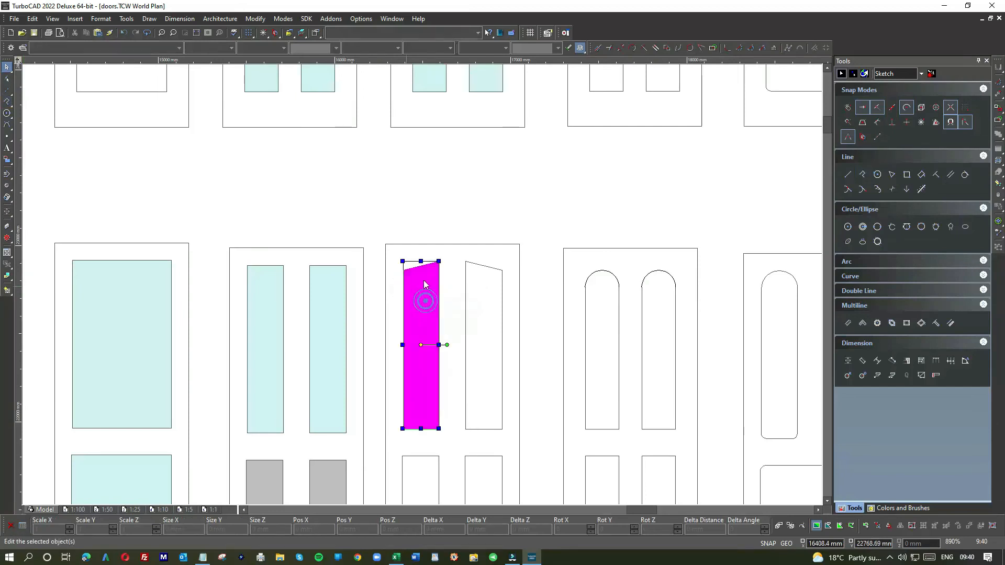
{"action": "left_click", "coordinate": [355, 48]}
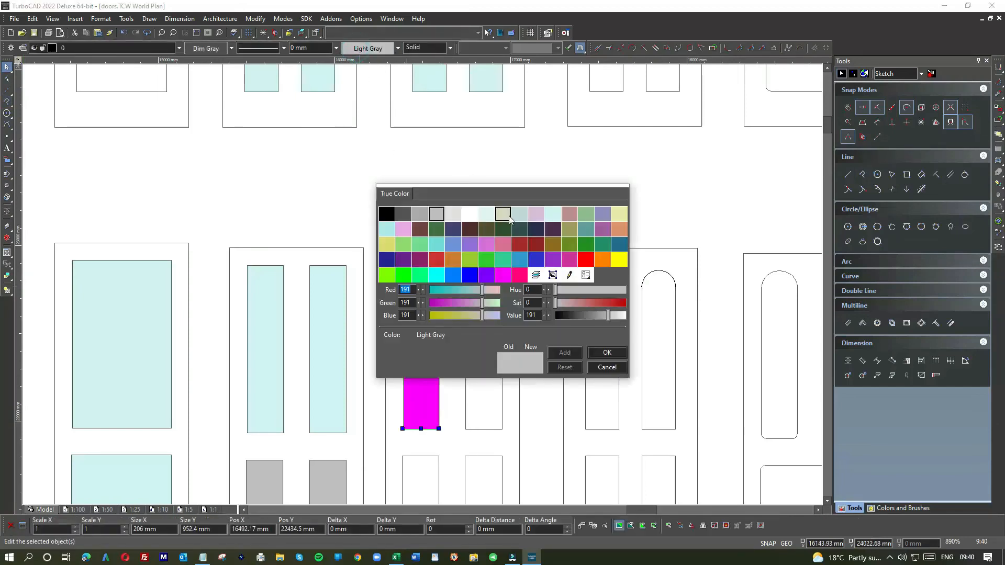
{"action": "double_click", "coordinate": [486, 214]}
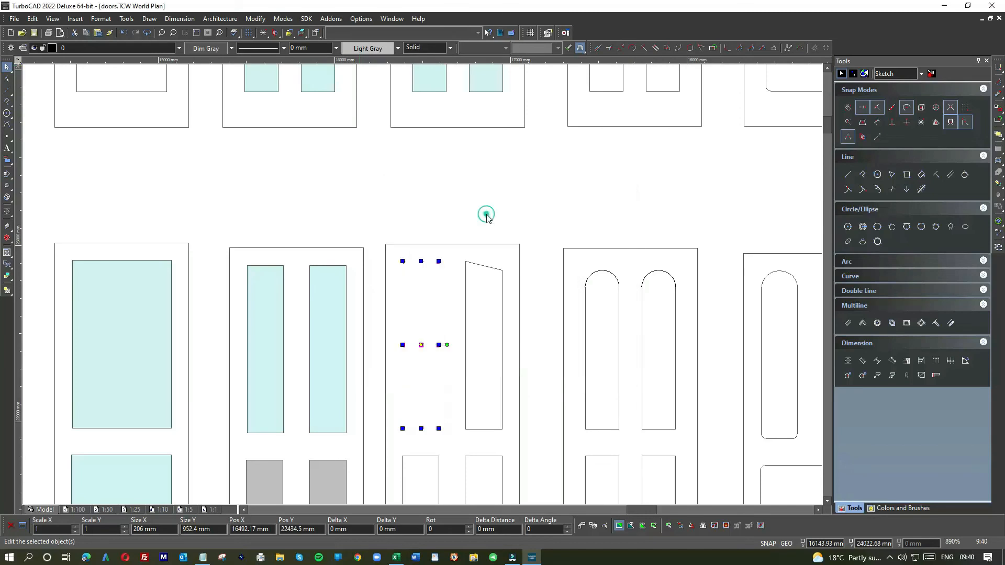
{"action": "left_click", "coordinate": [462, 194]}
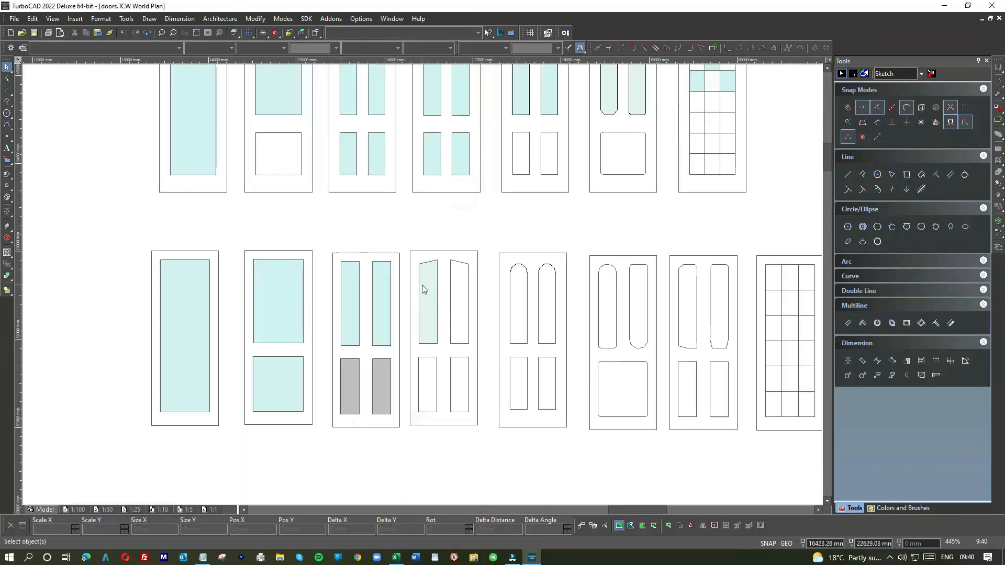
- Apply a Solid brush pattern to the arched upper-left panel of the lower row's fifth door
{"action": "scroll", "coordinate": [422, 285], "scroll_direction": "down", "scroll_amount": 3}
{"action": "scroll", "coordinate": [422, 288], "scroll_direction": "up", "scroll_amount": 3}
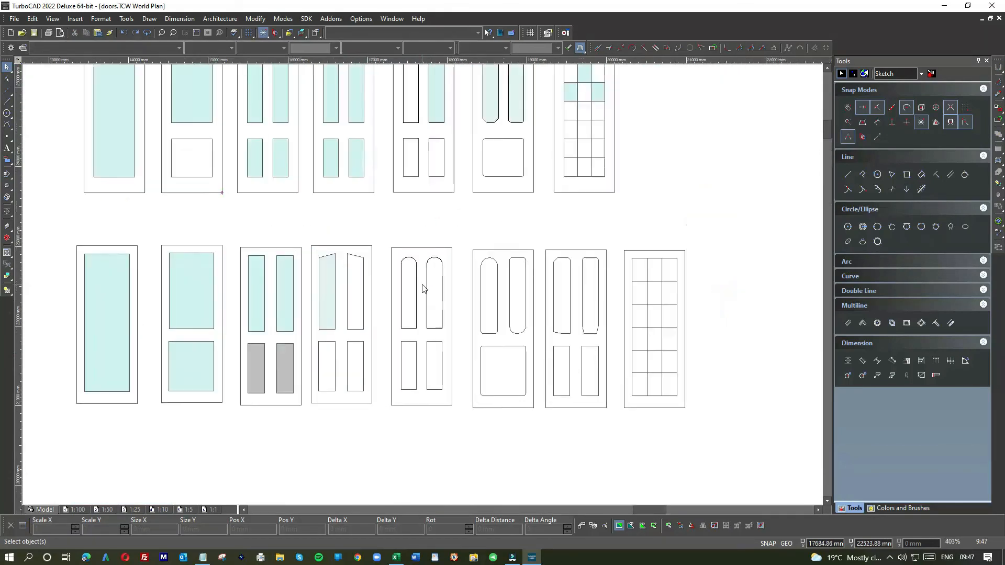
{"action": "left_click", "coordinate": [411, 264]}
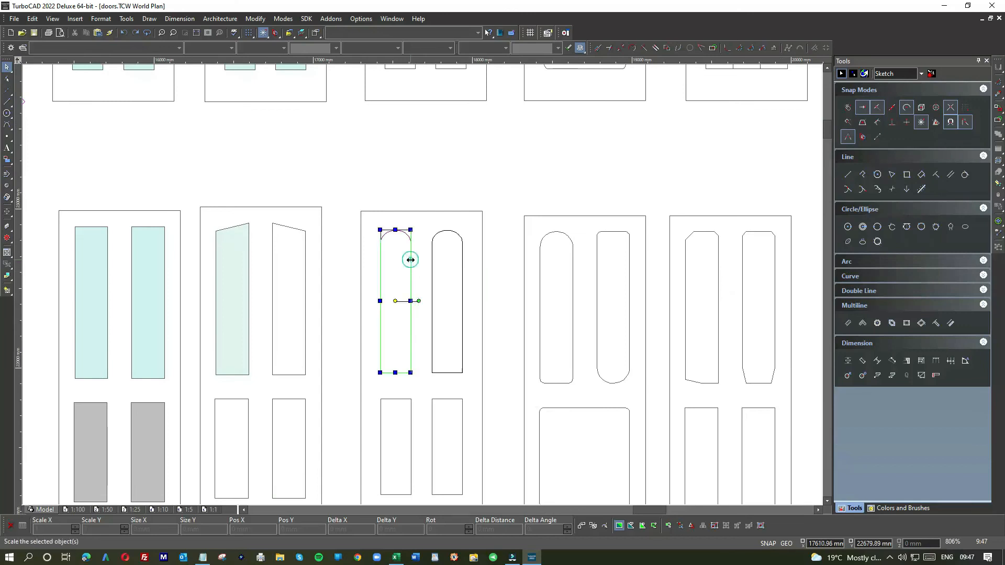
{"action": "left_click", "coordinate": [432, 48]}
{"action": "left_click", "coordinate": [437, 224]}
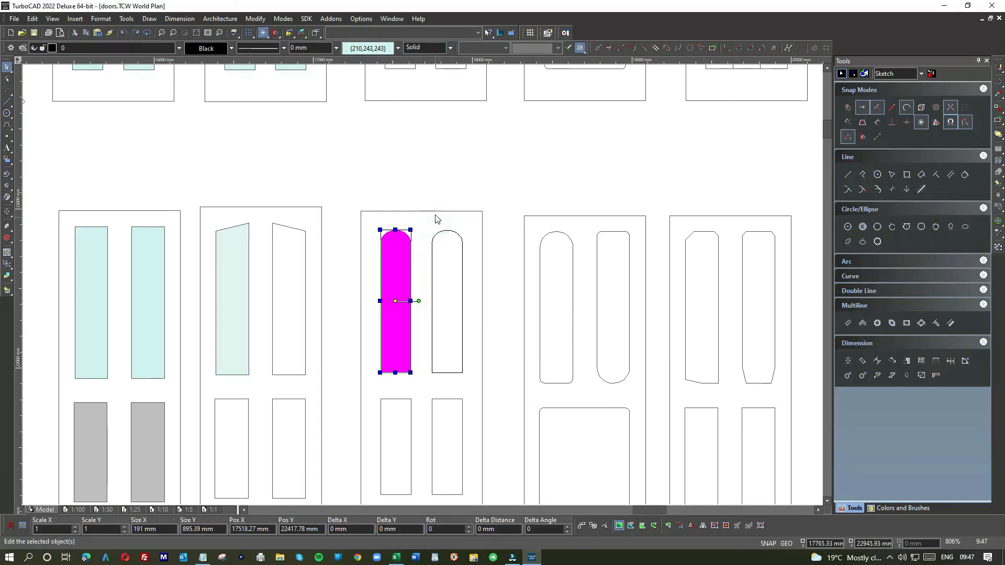
{"action": "left_click", "coordinate": [408, 145]}
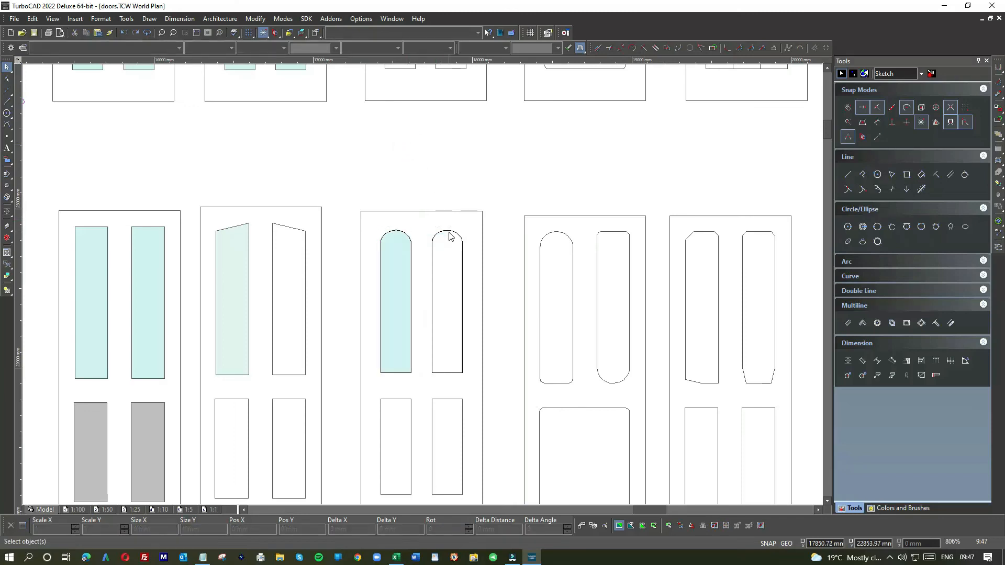
- Apply a Solid brush pattern to the arched upper-right panel of the lower row's fifth door
{"action": "left_click", "coordinate": [411, 410]}
{"action": "scroll", "coordinate": [409, 404], "scroll_direction": "down", "scroll_amount": 2}
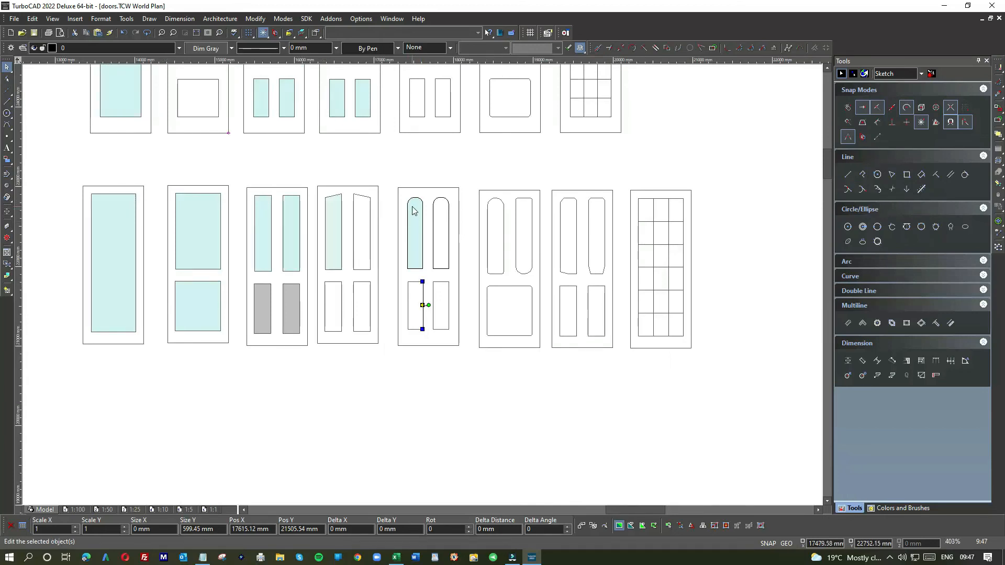
{"action": "scroll", "coordinate": [414, 205], "scroll_direction": "up", "scroll_amount": 2}
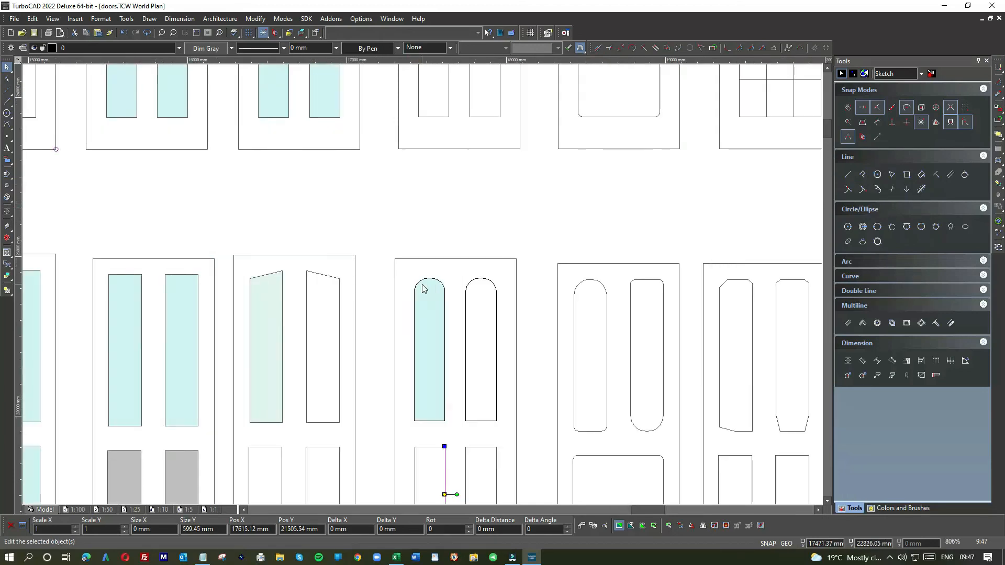
{"action": "left_click", "coordinate": [478, 282]}
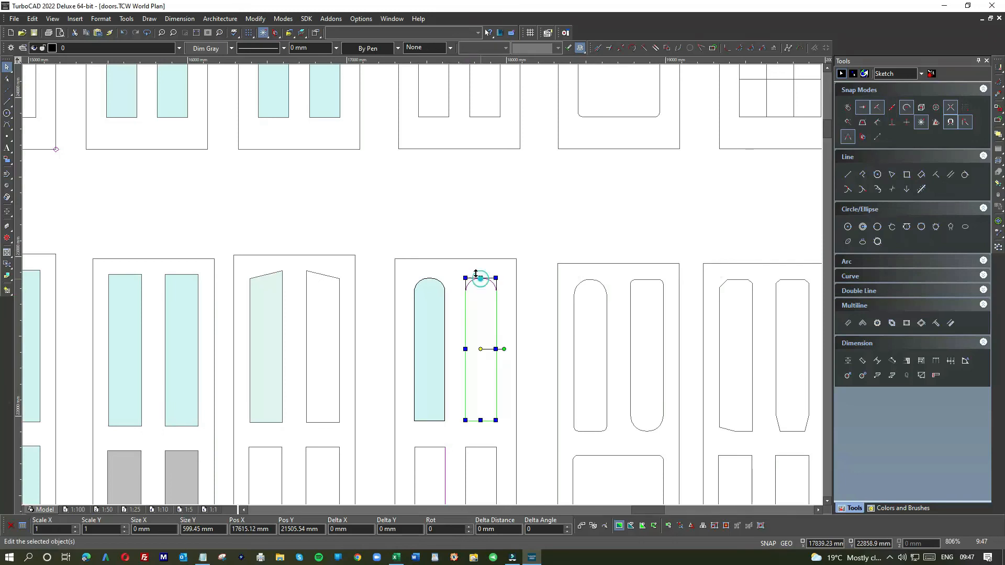
{"action": "left_click", "coordinate": [427, 48]}
{"action": "left_click", "coordinate": [433, 226]}
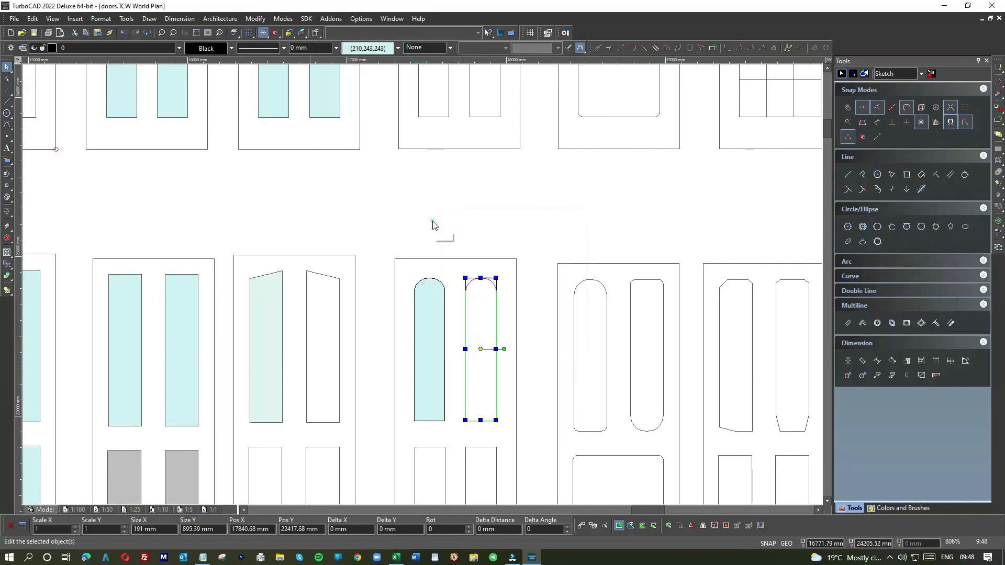
{"action": "left_click", "coordinate": [505, 202]}
- Apply a Solid brush pattern to the round-topped upper-left panel of the lower row's sixth door
{"action": "scroll", "coordinate": [422, 288], "scroll_direction": "down", "scroll_amount": 3}
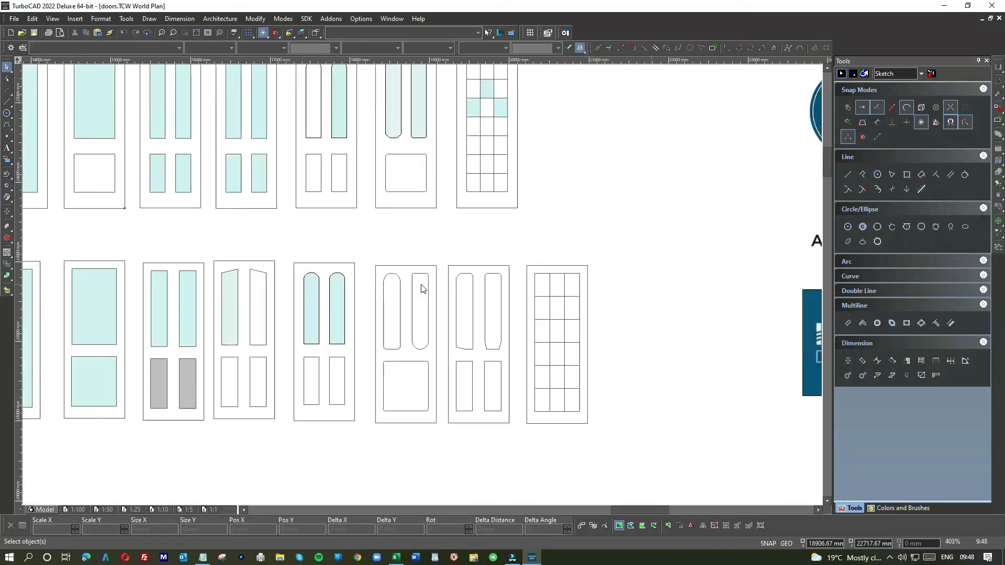
{"action": "scroll", "coordinate": [421, 288], "scroll_direction": "up", "scroll_amount": 5}
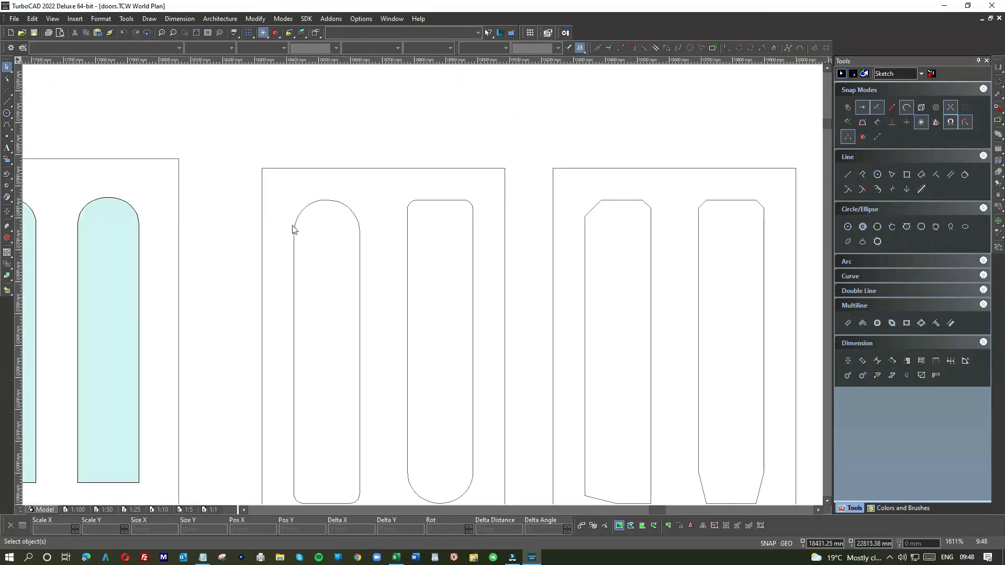
{"action": "left_click", "coordinate": [354, 219]}
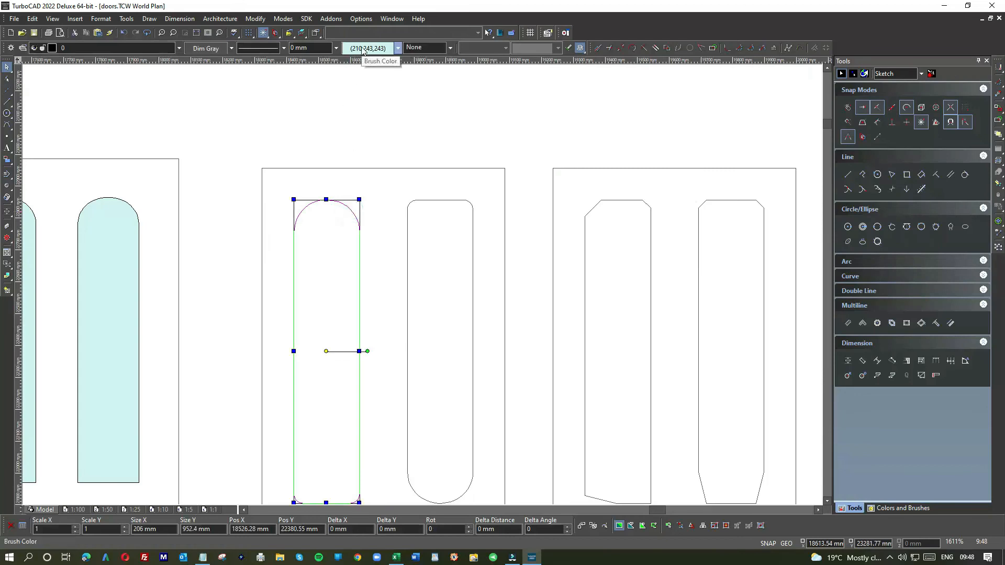
{"action": "left_click", "coordinate": [428, 47]}
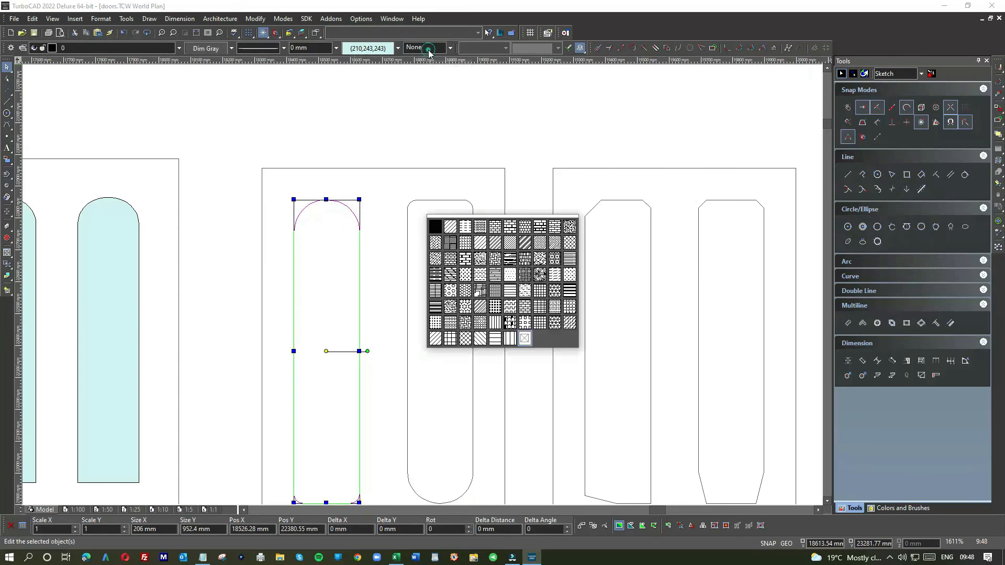
{"action": "left_click", "coordinate": [434, 226]}
- Set the sixth door's round-bottomed upper-right panel to a Plum brush color with a Solid brush pattern
{"action": "left_click", "coordinate": [426, 202]}
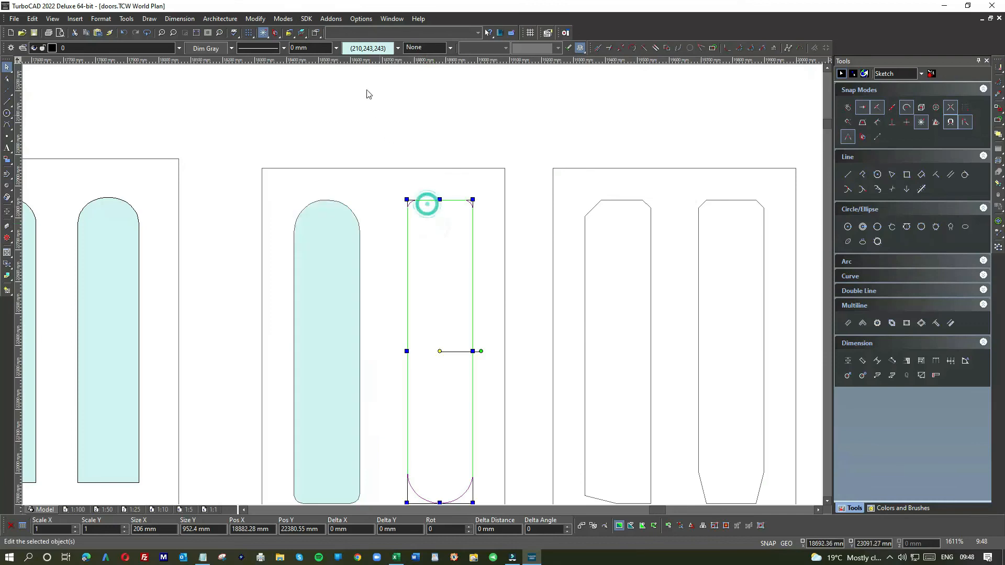
{"action": "left_click", "coordinate": [369, 50]}
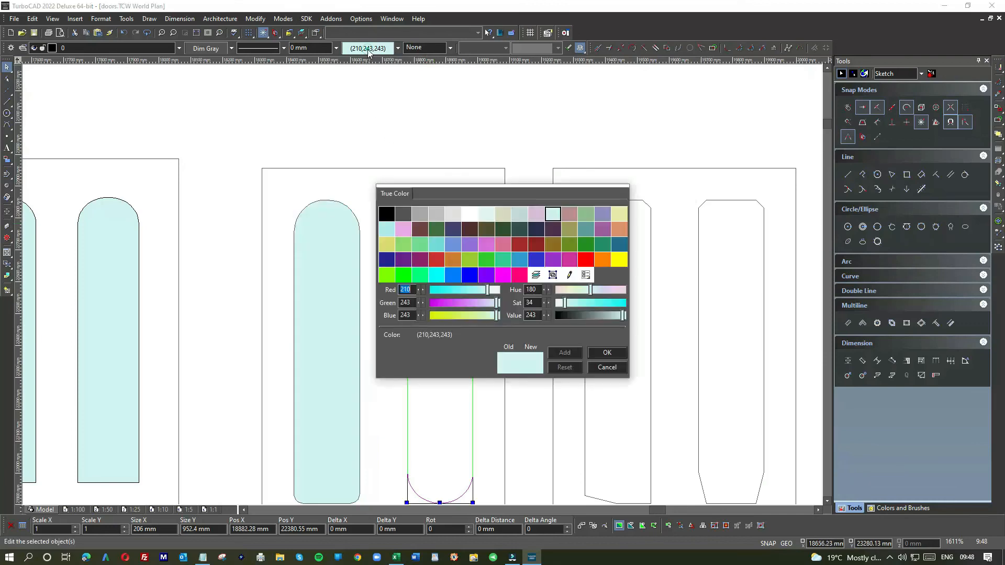
{"action": "double_click", "coordinate": [392, 230]}
{"action": "left_click", "coordinate": [389, 269]}
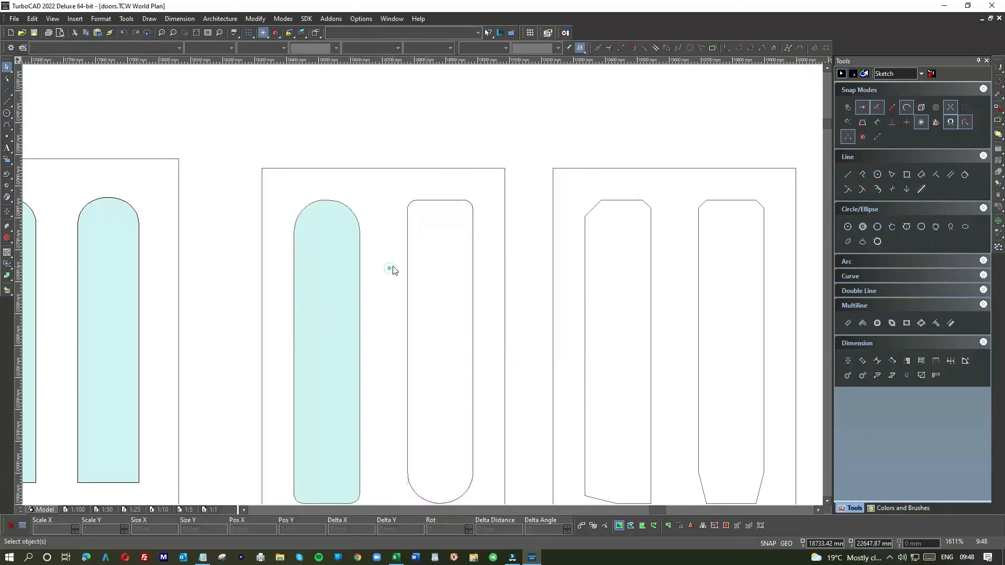
{"action": "left_click", "coordinate": [423, 201]}
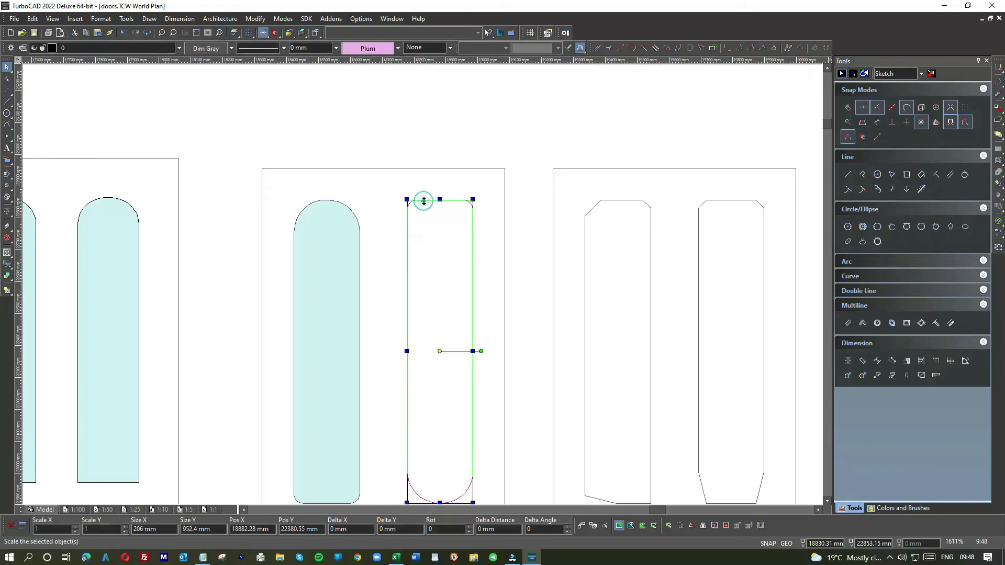
{"action": "left_click", "coordinate": [442, 47]}
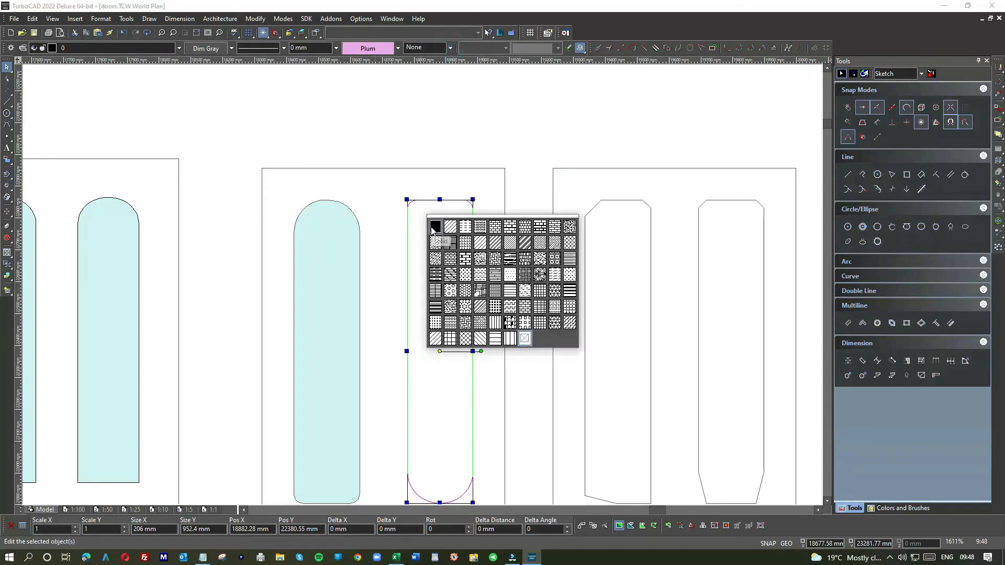
{"action": "left_click", "coordinate": [431, 226]}
{"action": "left_click", "coordinate": [432, 151]}
- Apply a Solid brush pattern to the large rounded lower panel of the sixth door
{"action": "scroll", "coordinate": [422, 284], "scroll_direction": "down", "scroll_amount": 3}
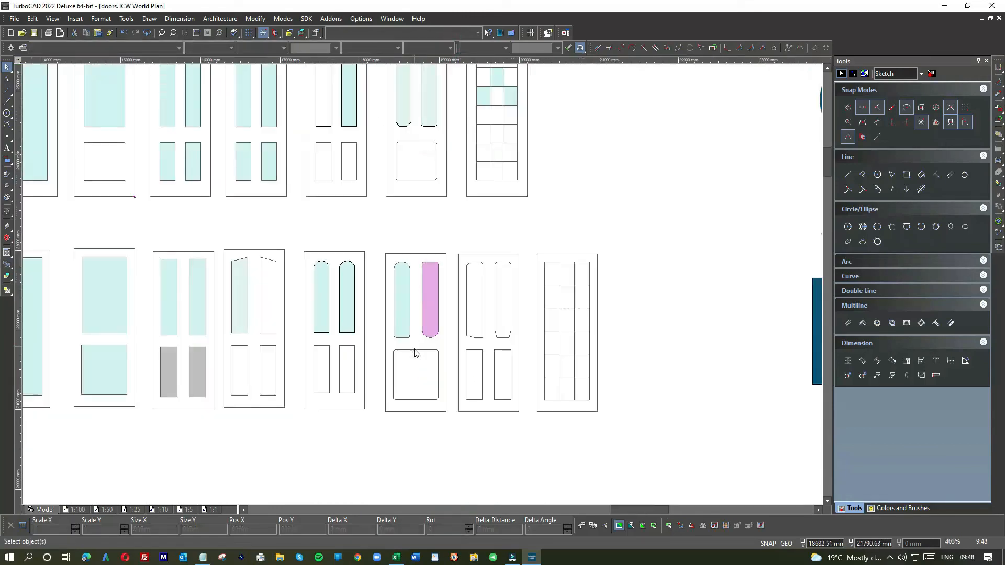
{"action": "scroll", "coordinate": [423, 287], "scroll_direction": "up", "scroll_amount": 2}
{"action": "scroll", "coordinate": [423, 286], "scroll_direction": "up", "scroll_amount": 2}
{"action": "left_click", "coordinate": [412, 302]}
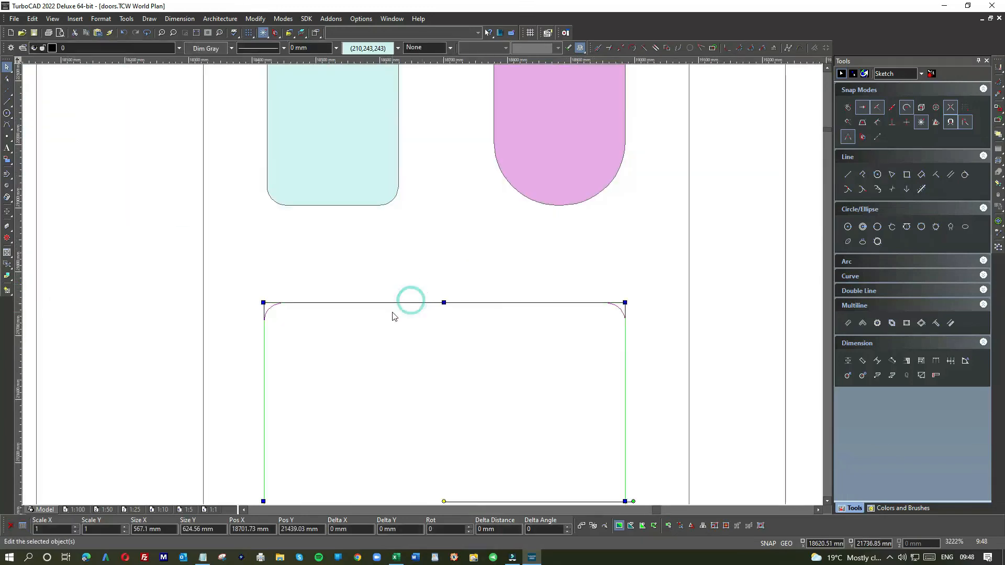
{"action": "left_click", "coordinate": [431, 48]}
{"action": "left_click", "coordinate": [437, 226]}
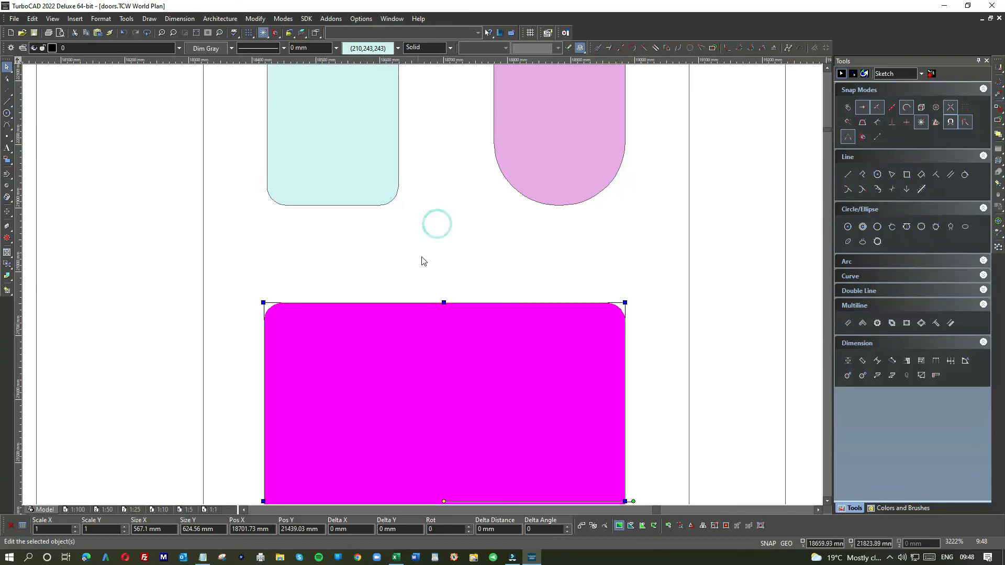
{"action": "left_click", "coordinate": [419, 255]}
- Join the separate outline segments of the seventh door's chamfered upper-left panel into one closed polyline with JoinPolyline
{"action": "scroll", "coordinate": [422, 285], "scroll_direction": "down", "scroll_amount": 2}
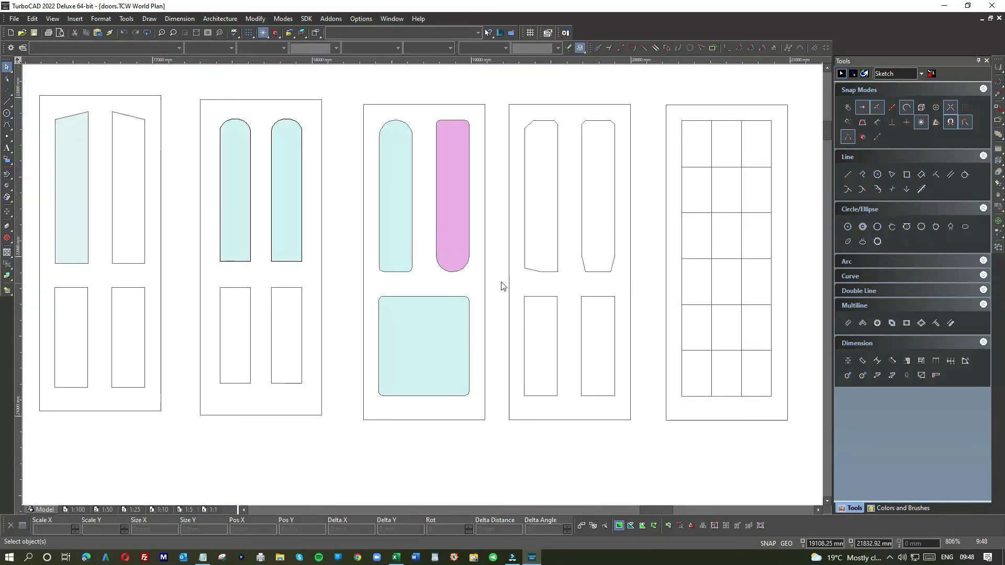
{"action": "scroll", "coordinate": [532, 127], "scroll_direction": "up", "scroll_amount": 1}
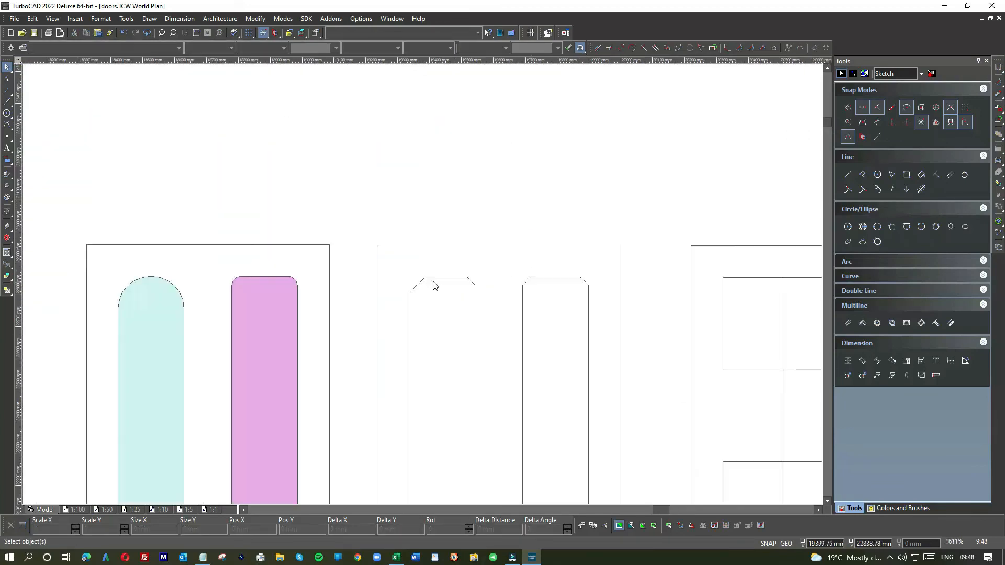
{"action": "left_click", "coordinate": [438, 277]}
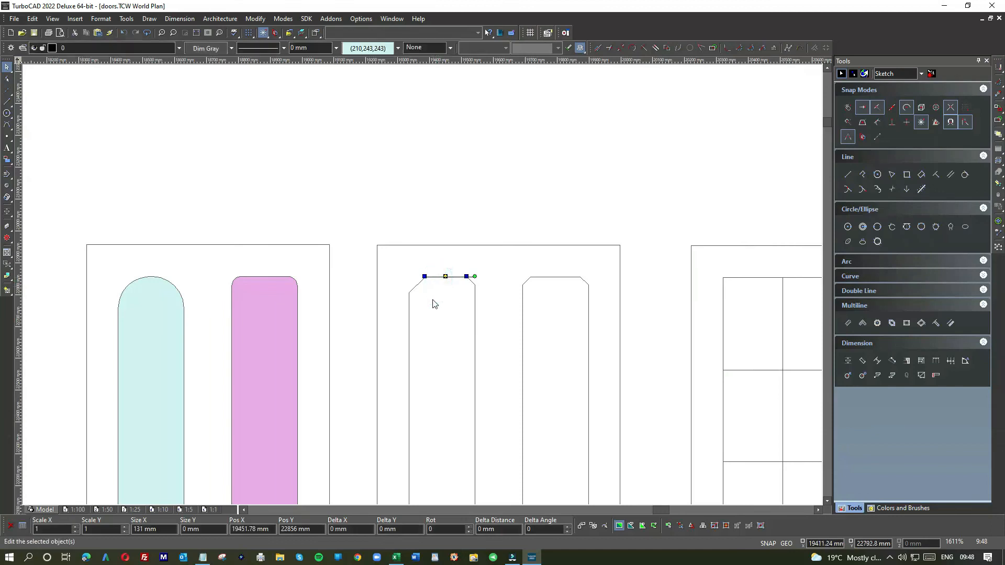
{"action": "scroll", "coordinate": [434, 304], "scroll_direction": "down", "scroll_amount": 1}
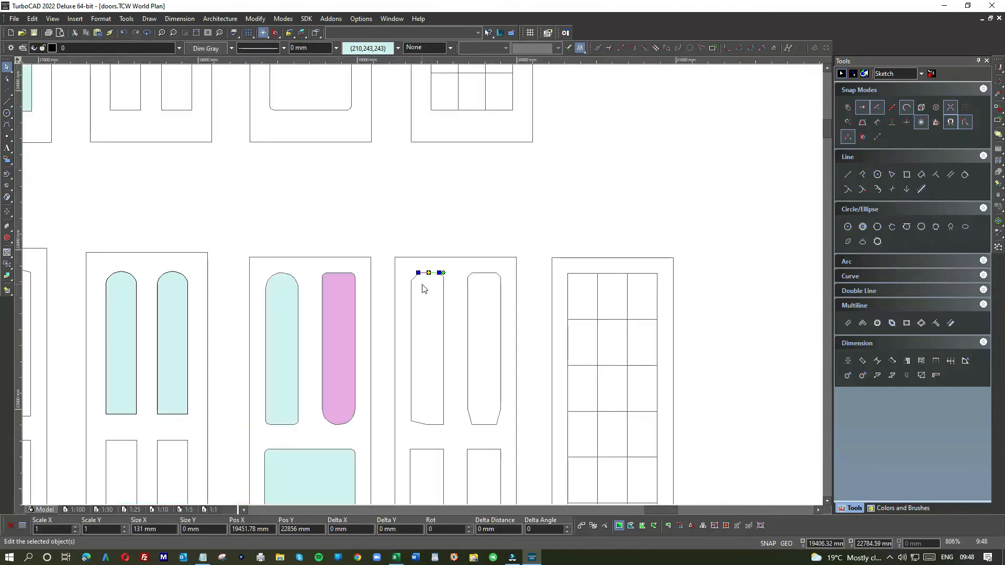
{"action": "left_click", "coordinate": [449, 283]}
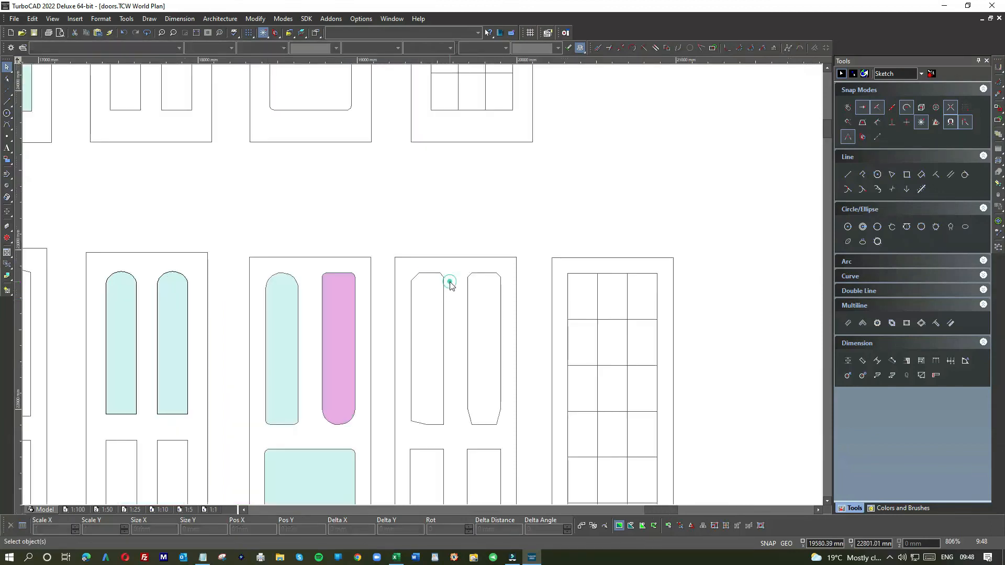
{"action": "left_click", "coordinate": [255, 20]}
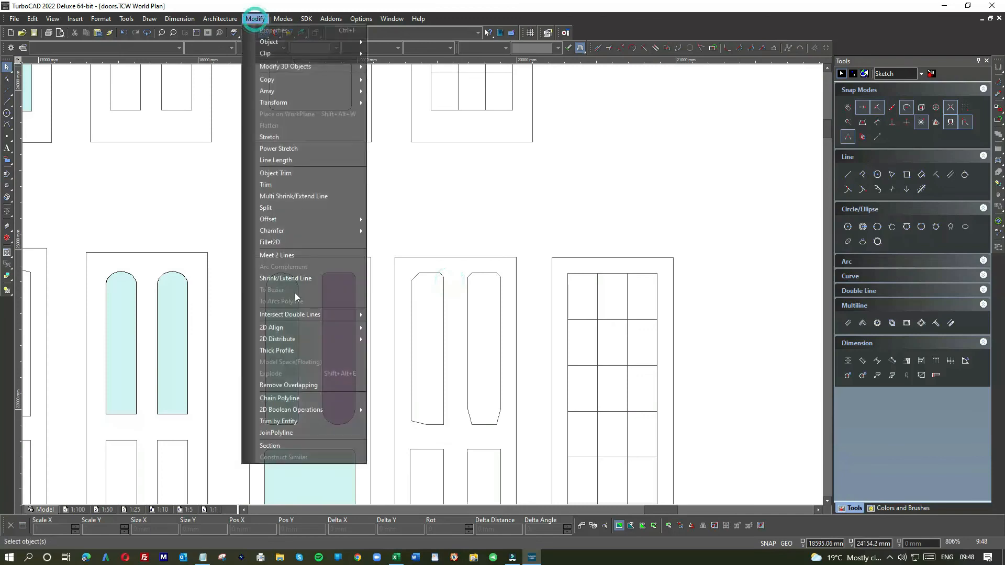
{"action": "left_click", "coordinate": [274, 434]}
{"action": "left_click", "coordinate": [416, 276]}
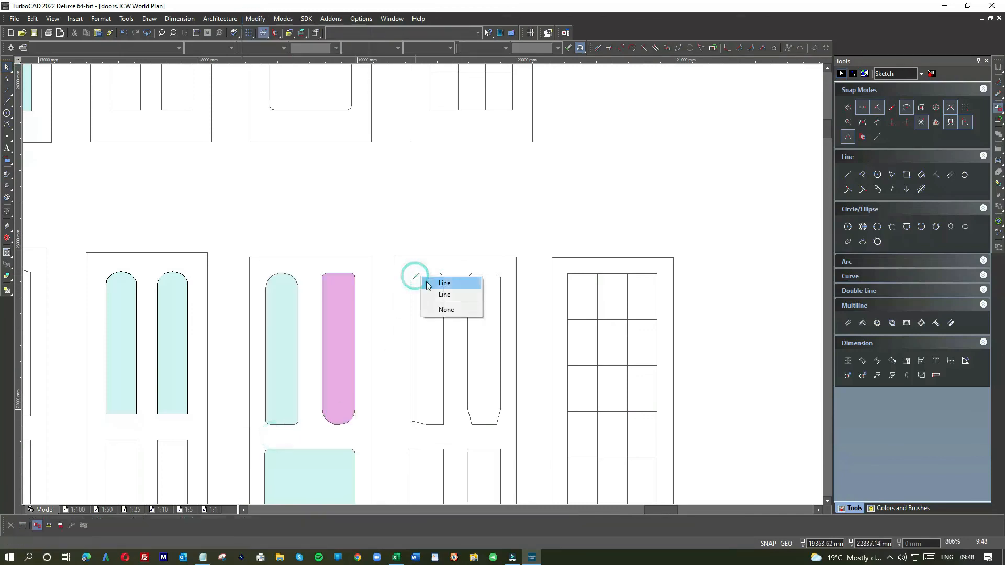
{"action": "left_click", "coordinate": [443, 284]}
{"action": "scroll", "coordinate": [430, 283], "scroll_direction": "up", "scroll_amount": 2}
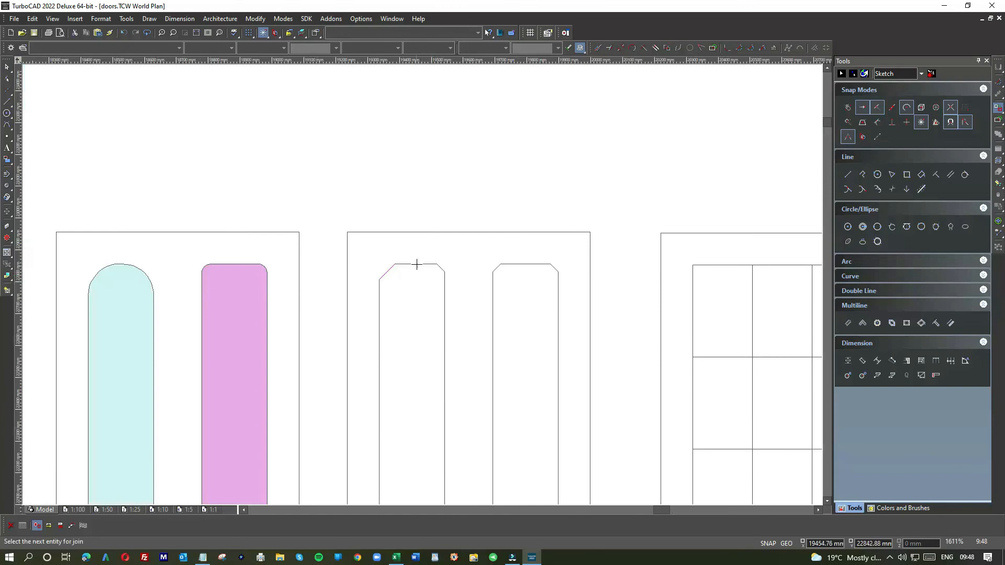
{"action": "left_click", "coordinate": [442, 285]}
{"action": "scroll", "coordinate": [425, 363], "scroll_direction": "down", "scroll_amount": 1}
{"action": "scroll", "coordinate": [410, 394], "scroll_direction": "up", "scroll_amount": 1}
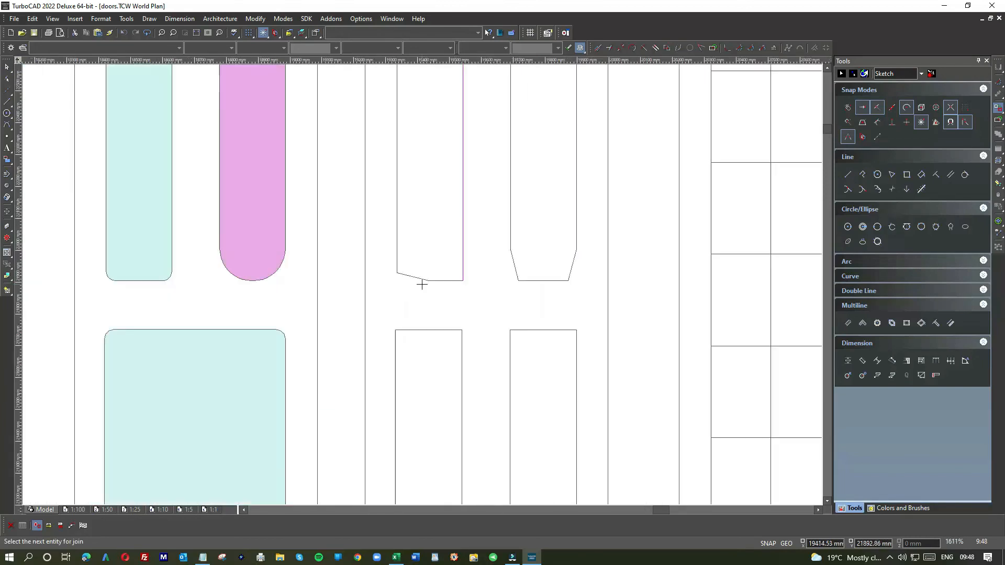
{"action": "left_click", "coordinate": [439, 280]}
{"action": "left_click", "coordinate": [412, 276]}
{"action": "left_click", "coordinate": [396, 239]}
{"action": "scroll", "coordinate": [396, 239], "scroll_direction": "down", "scroll_amount": 1}
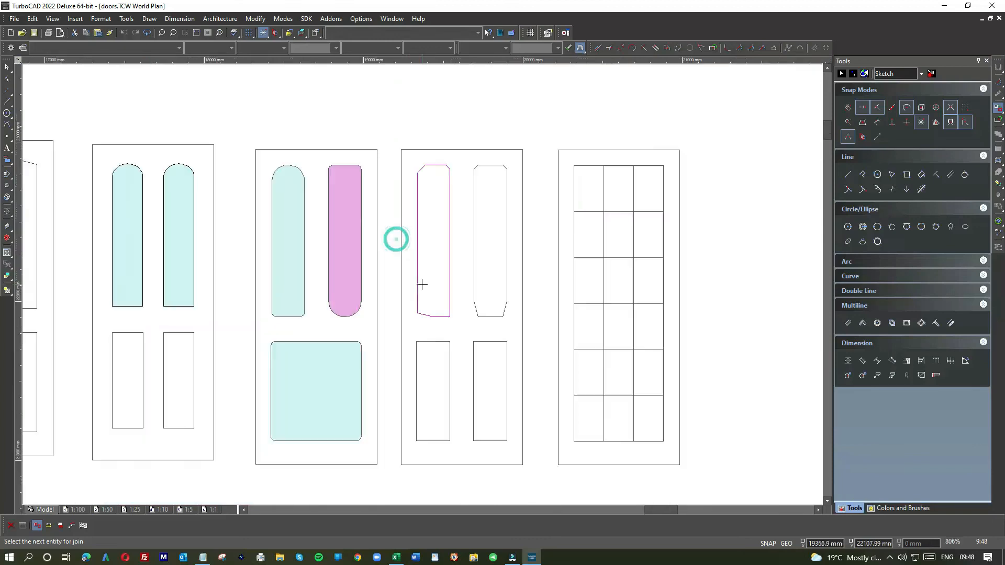
{"action": "right_click", "coordinate": [429, 227]}
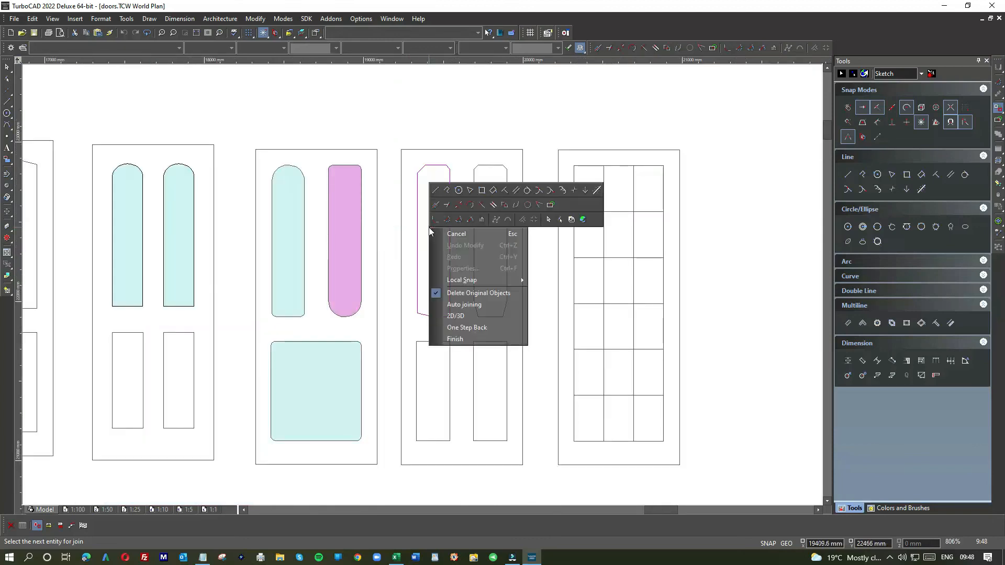
{"action": "left_click", "coordinate": [454, 339]}
- Fill the seventh door's joined upper-left panel with a Solid brush pattern in the pale cyan brush color (210,243,243)
{"action": "left_click", "coordinate": [7, 66]}
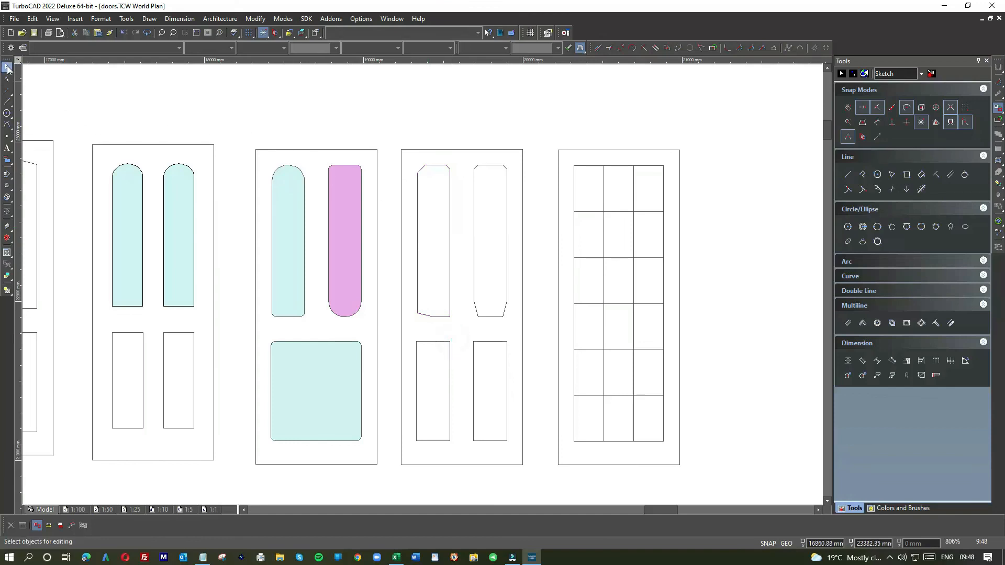
{"action": "left_click", "coordinate": [432, 166]}
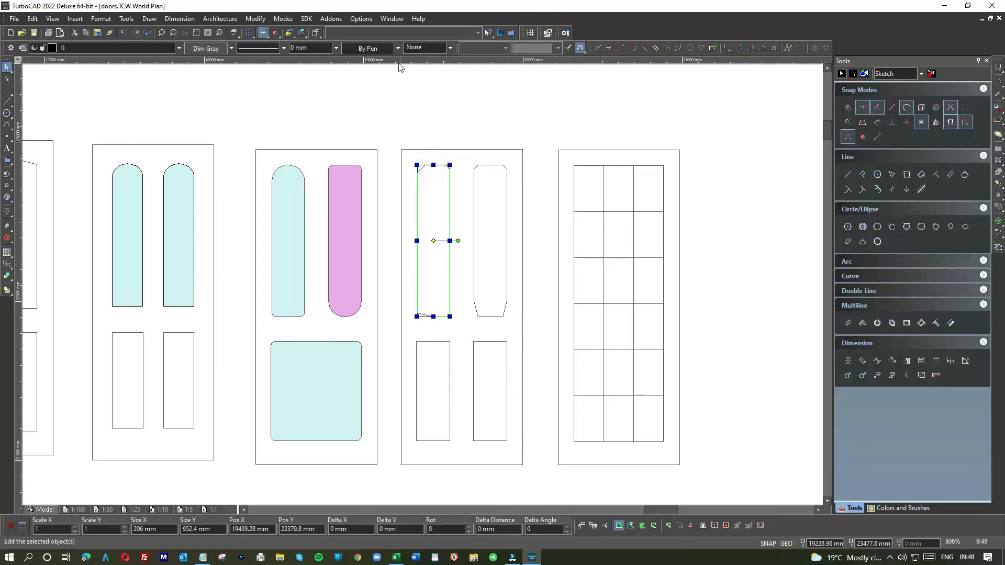
{"action": "left_click", "coordinate": [450, 48]}
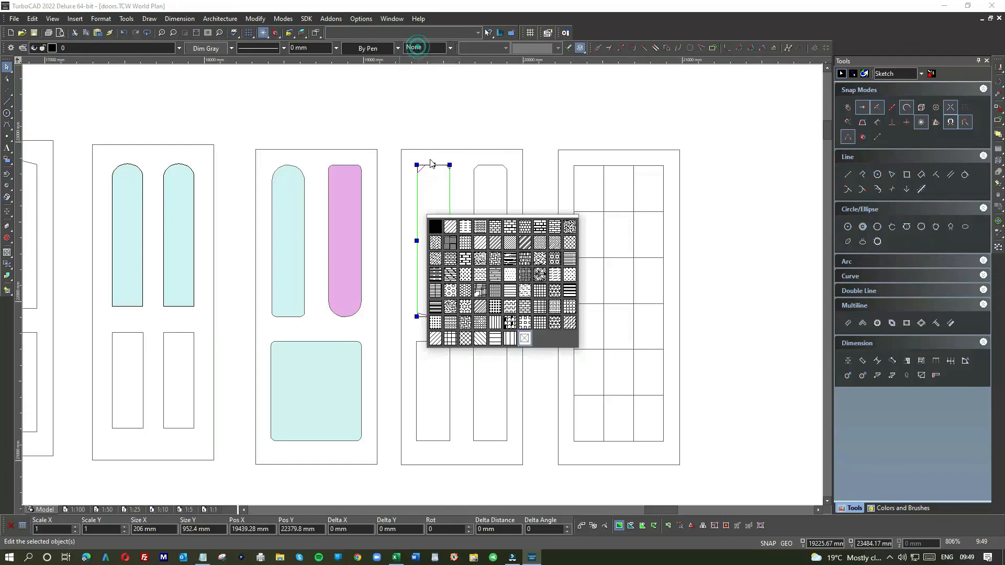
{"action": "left_click", "coordinate": [435, 227]}
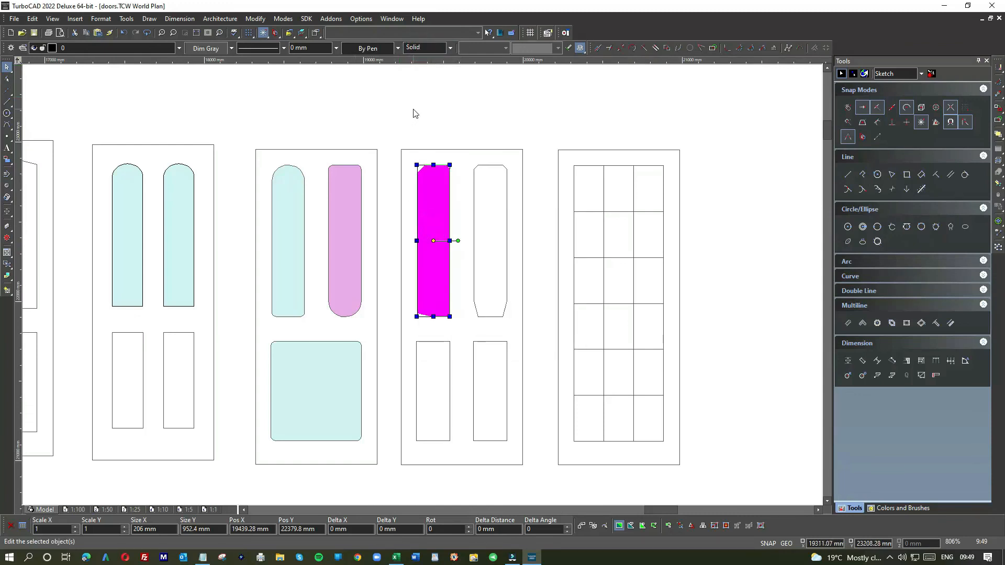
{"action": "left_click", "coordinate": [413, 110]}
{"action": "left_click", "coordinate": [439, 196]}
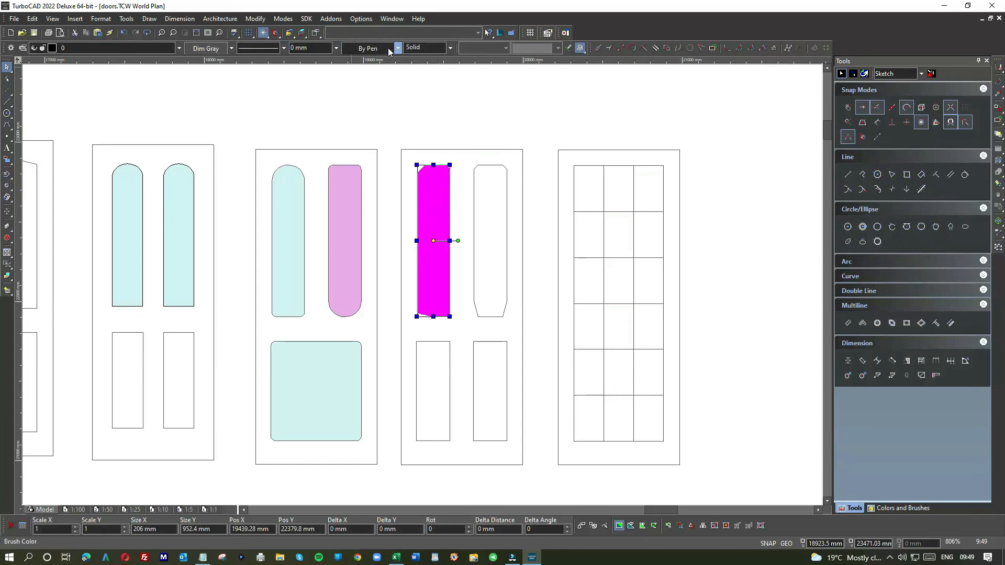
{"action": "left_click", "coordinate": [374, 50]}
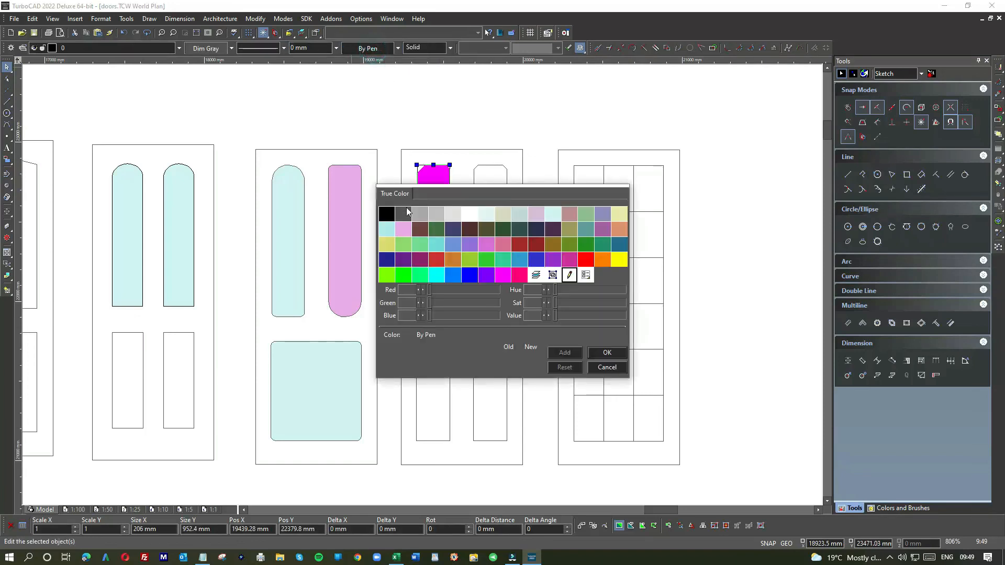
{"action": "left_click", "coordinate": [553, 214]}
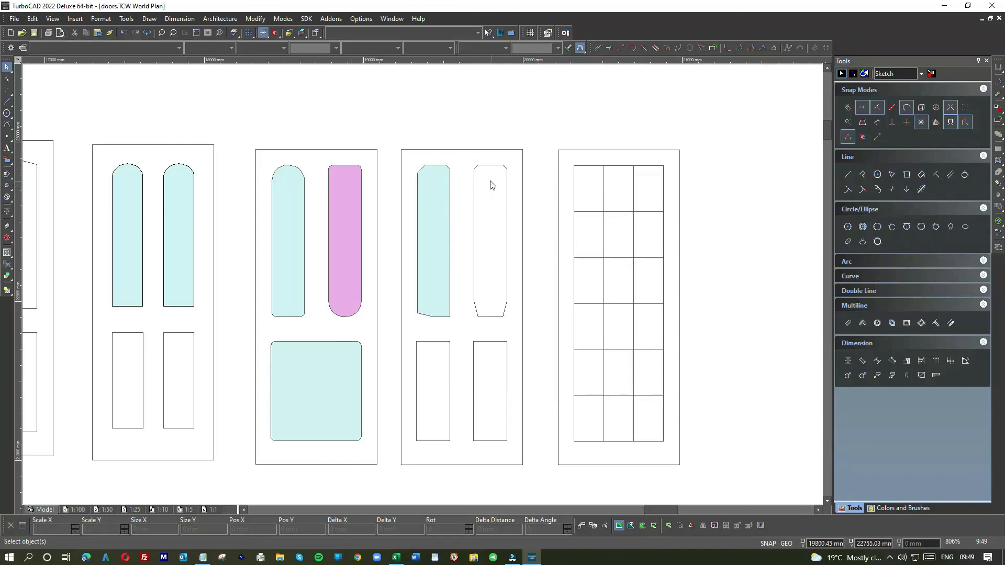
{"action": "scroll", "coordinate": [480, 173], "scroll_direction": "up", "scroll_amount": 3}
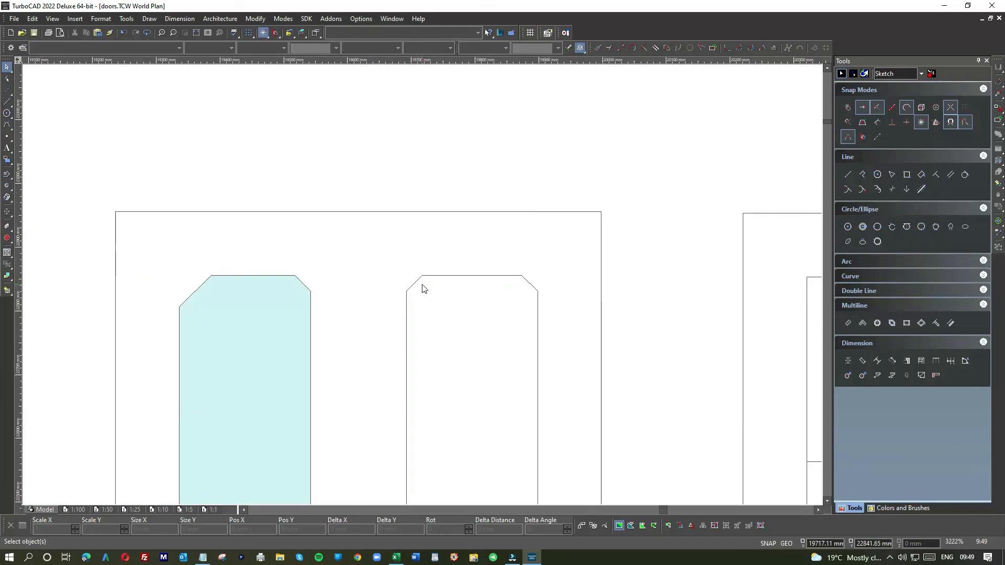
- Join the separate outline segments of the seventh door's chamfered upper-right panel into one closed polyline with JoinPolyline
{"action": "left_click", "coordinate": [410, 277]}
{"action": "left_click", "coordinate": [466, 267]}
{"action": "left_click", "coordinate": [675, 298]}
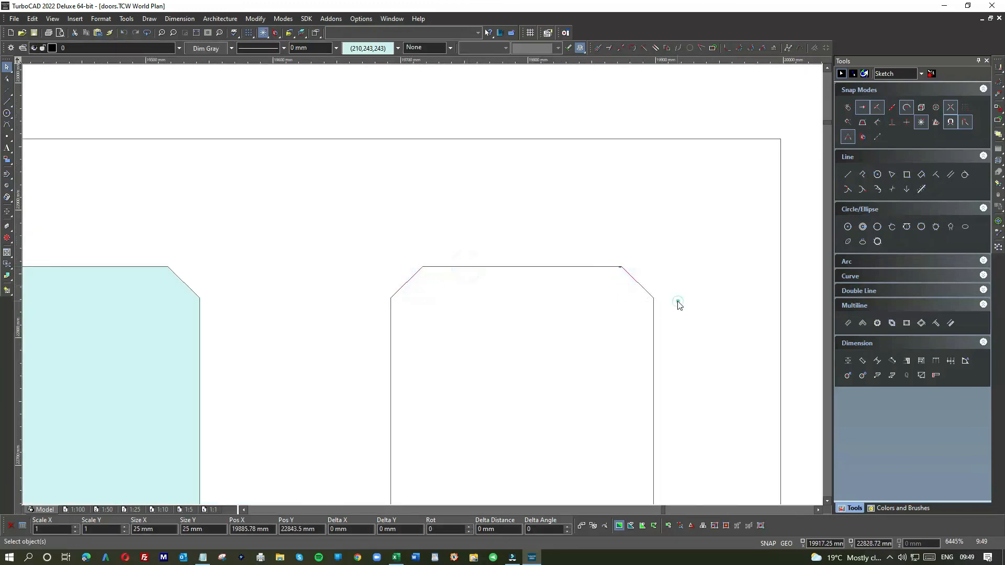
{"action": "left_click", "coordinate": [255, 19]}
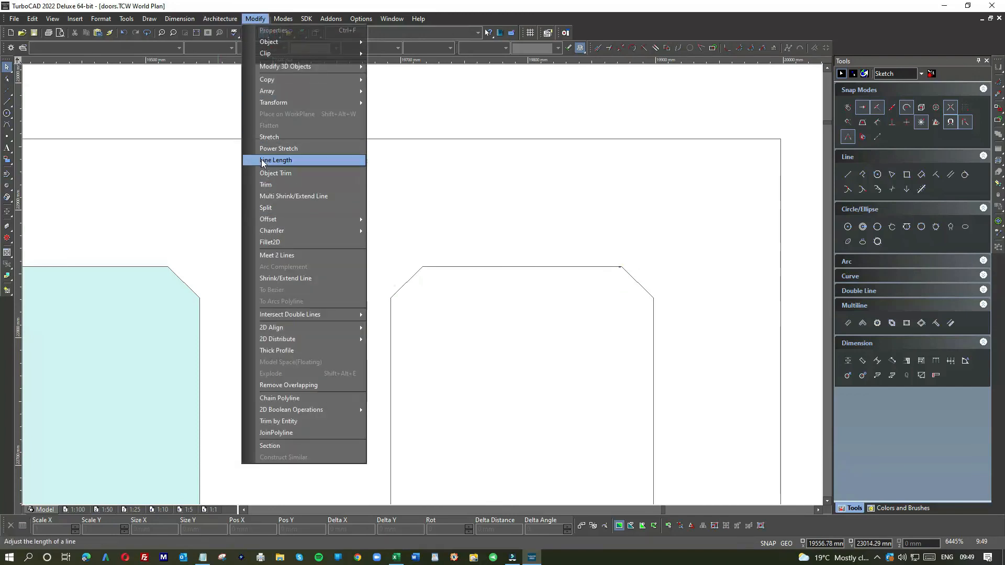
{"action": "left_click", "coordinate": [275, 433]}
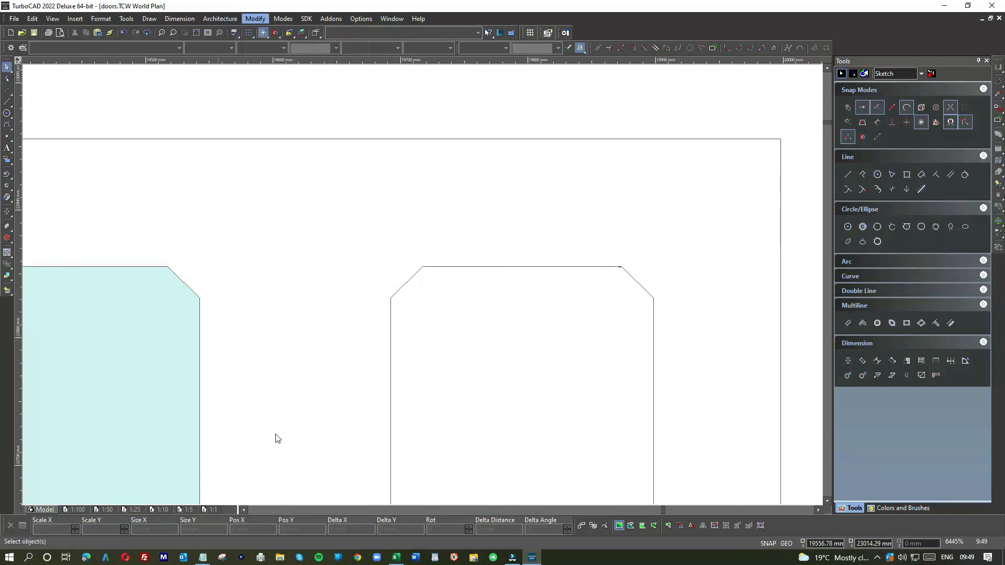
{"action": "left_click", "coordinate": [407, 283]}
{"action": "left_click", "coordinate": [447, 268]}
{"action": "left_click", "coordinate": [633, 273]}
{"action": "left_click", "coordinate": [651, 320]}
{"action": "scroll", "coordinate": [422, 282], "scroll_direction": "down", "scroll_amount": 10}
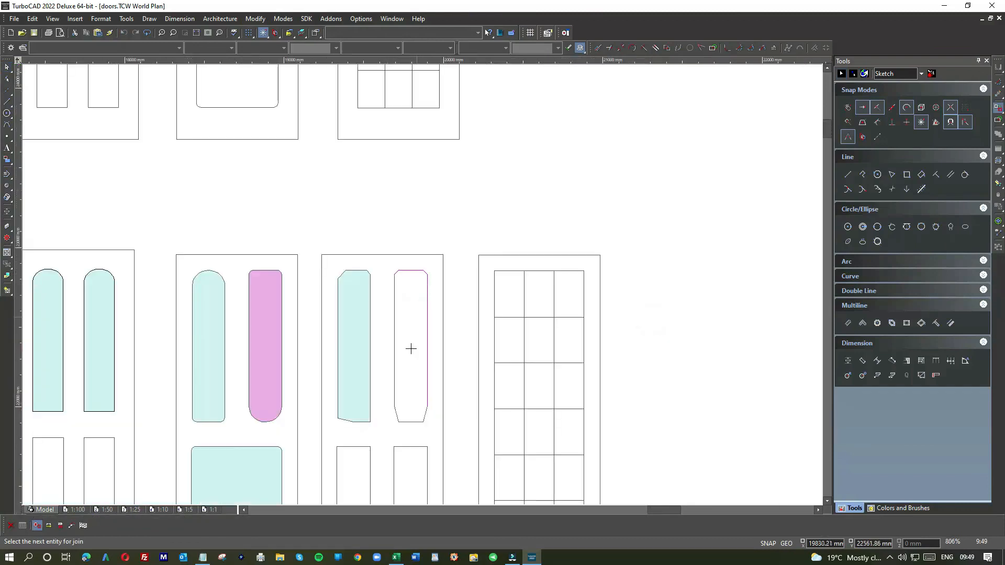
{"action": "scroll", "coordinate": [414, 409], "scroll_direction": "up", "scroll_amount": 4}
{"action": "left_click", "coordinate": [460, 285]}
{"action": "left_click", "coordinate": [403, 322]}
{"action": "left_click", "coordinate": [345, 289]}
{"action": "left_click", "coordinate": [341, 226]}
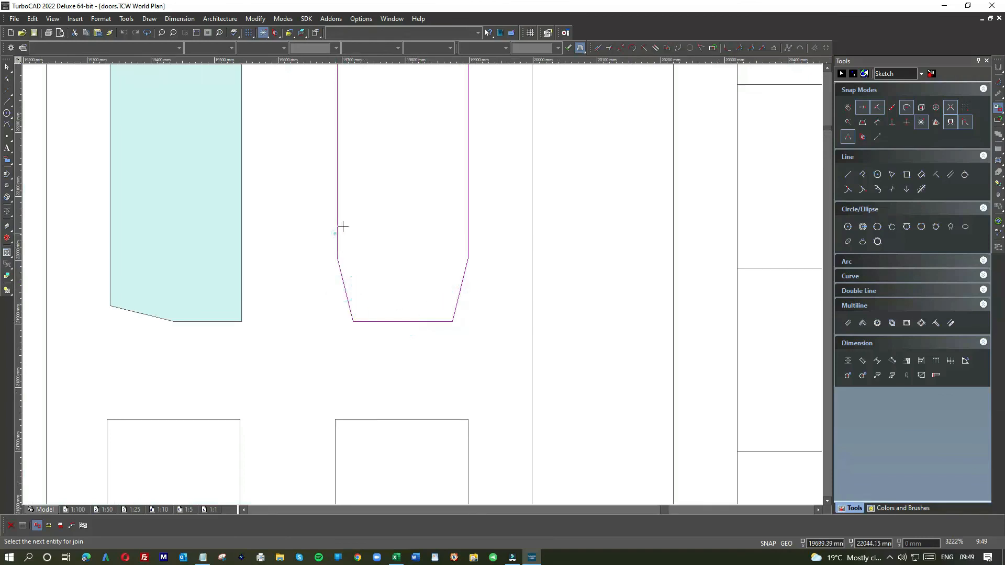
{"action": "scroll", "coordinate": [338, 228], "scroll_direction": "down", "scroll_amount": 5}
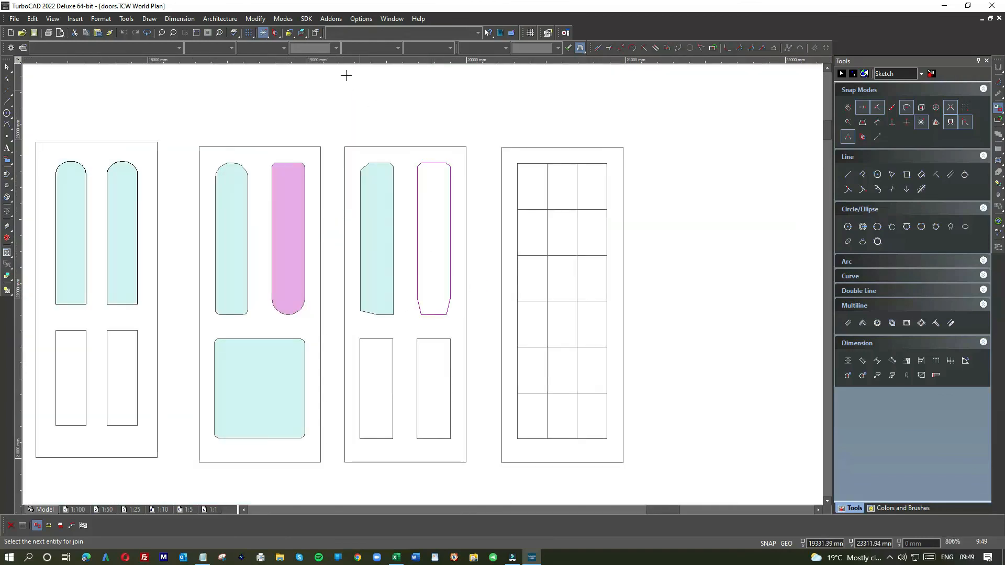
{"action": "right_click", "coordinate": [436, 191]}
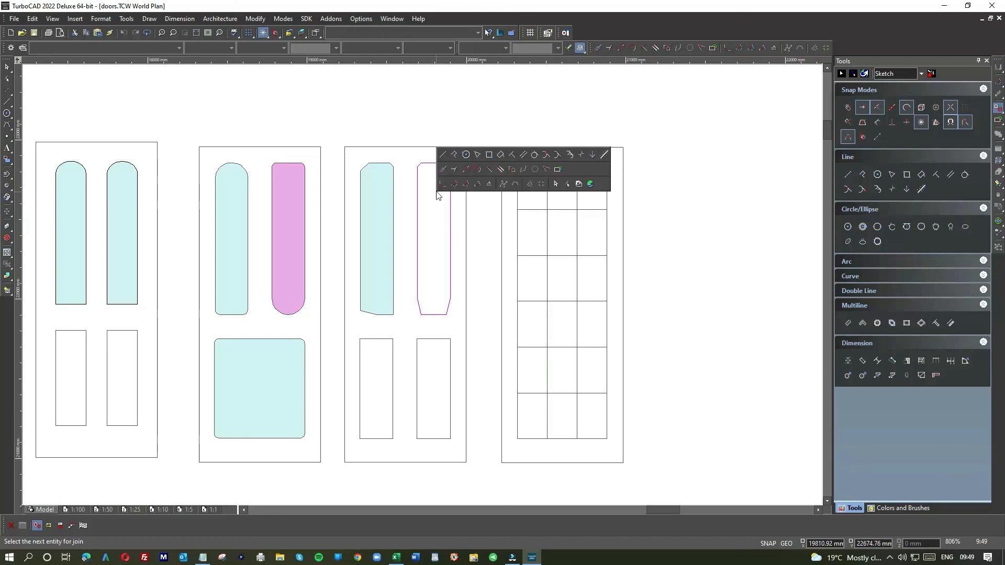
{"action": "left_click", "coordinate": [463, 304]}
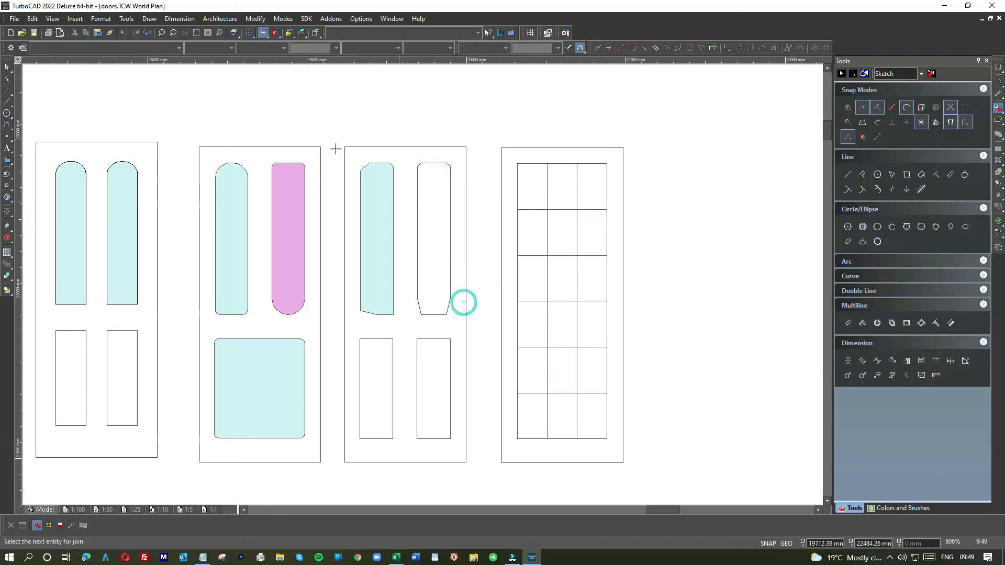
{"action": "left_click", "coordinate": [11, 68]}
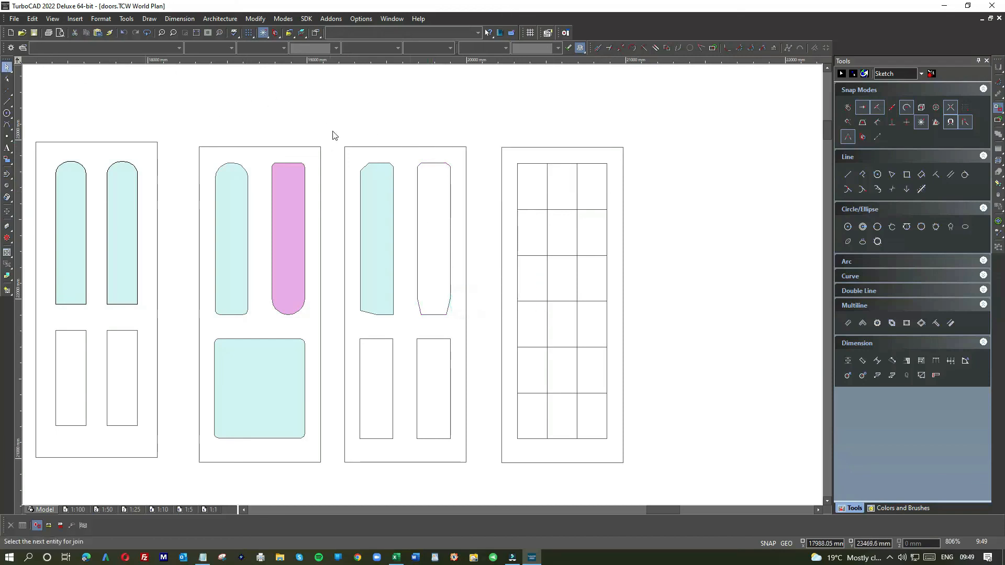
- Apply a Solid brush pattern to the seventh door's joined upper-right panel
{"action": "left_click", "coordinate": [418, 166]}
{"action": "left_click_drag", "start_coordinate": [483, 172], "coordinate": [437, 202]}
{"action": "left_click_drag", "start_coordinate": [427, 265], "coordinate": [425, 267]}
{"action": "left_click", "coordinate": [435, 49]}
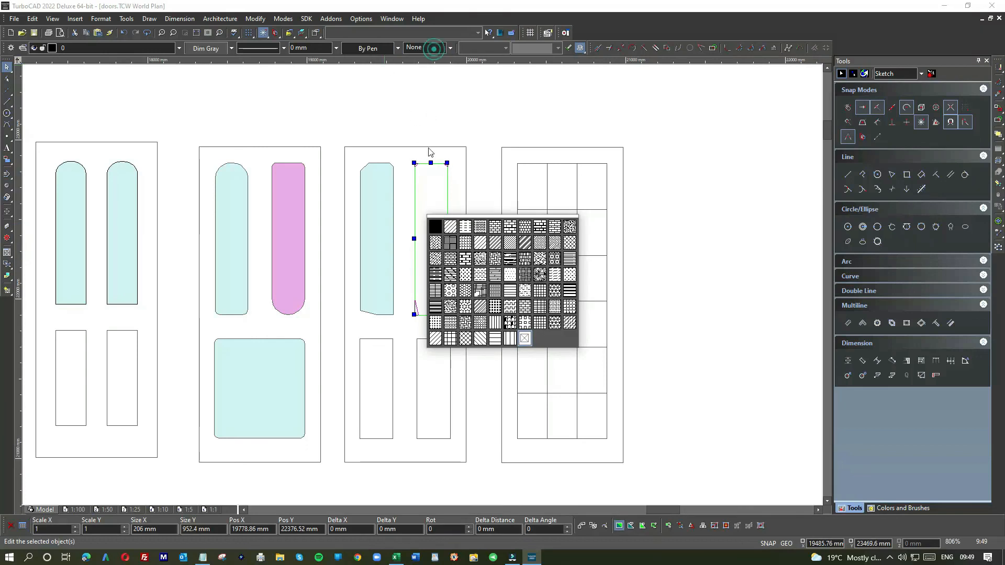
{"action": "left_click", "coordinate": [437, 223]}
{"action": "left_click", "coordinate": [477, 160]}
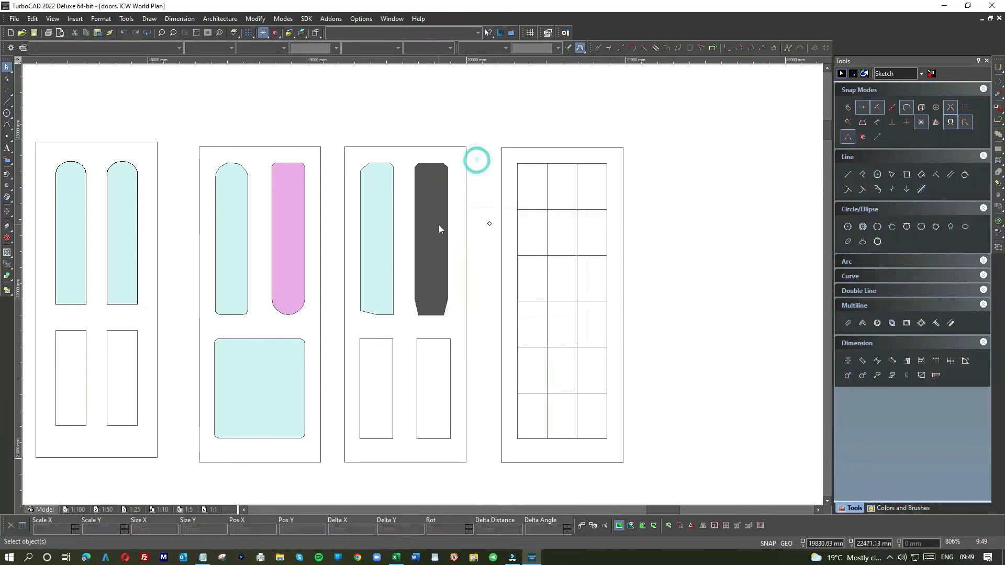
{"action": "scroll", "coordinate": [439, 225], "scroll_direction": "down", "scroll_amount": 2}
{"action": "scroll", "coordinate": [406, 324], "scroll_direction": "up", "scroll_amount": 1}
{"action": "scroll", "coordinate": [424, 289], "scroll_direction": "up", "scroll_amount": 1}
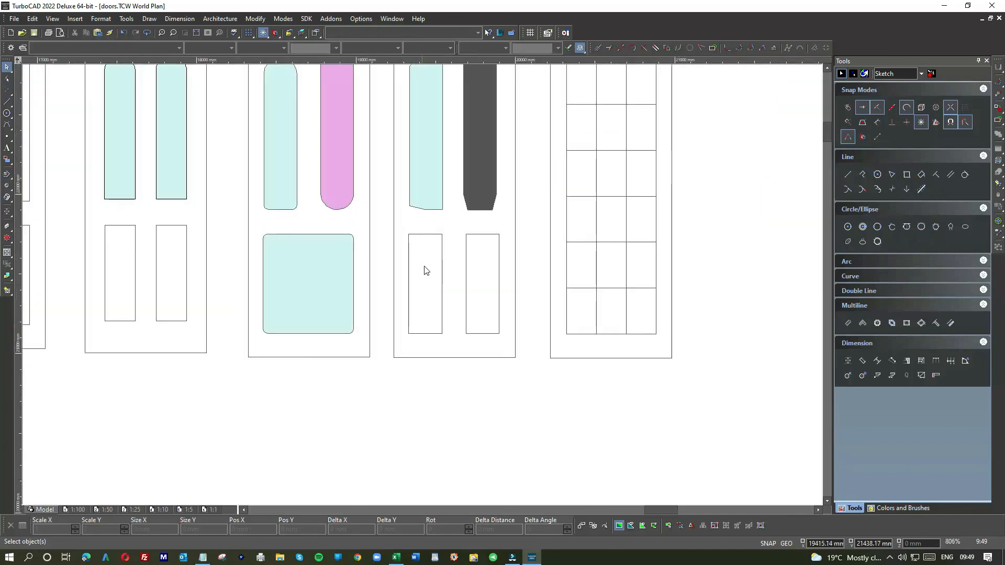
{"action": "left_click", "coordinate": [419, 234]}
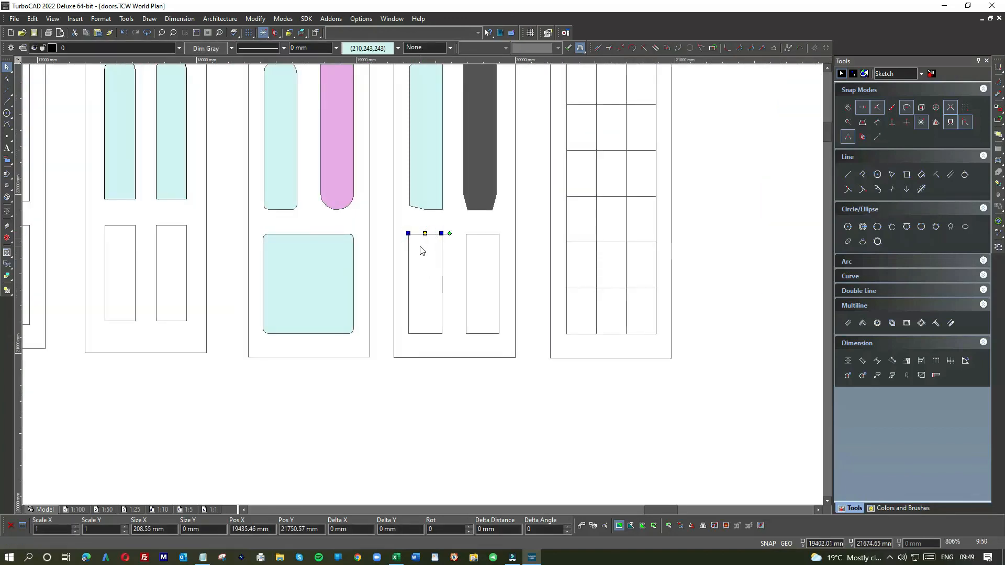
{"action": "left_click", "coordinate": [423, 251]}
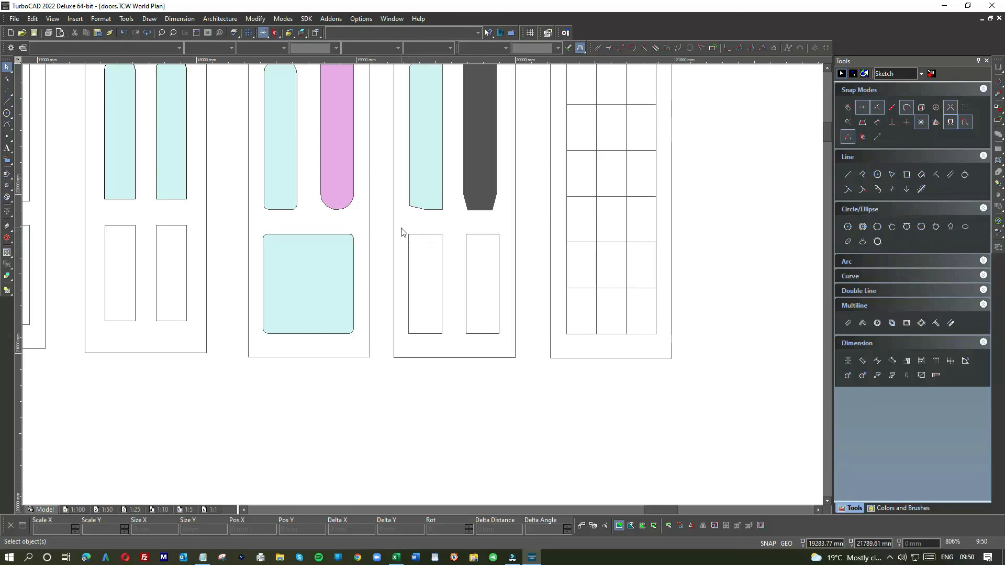
{"action": "scroll", "coordinate": [545, 209], "scroll_direction": "down", "scroll_amount": 2}
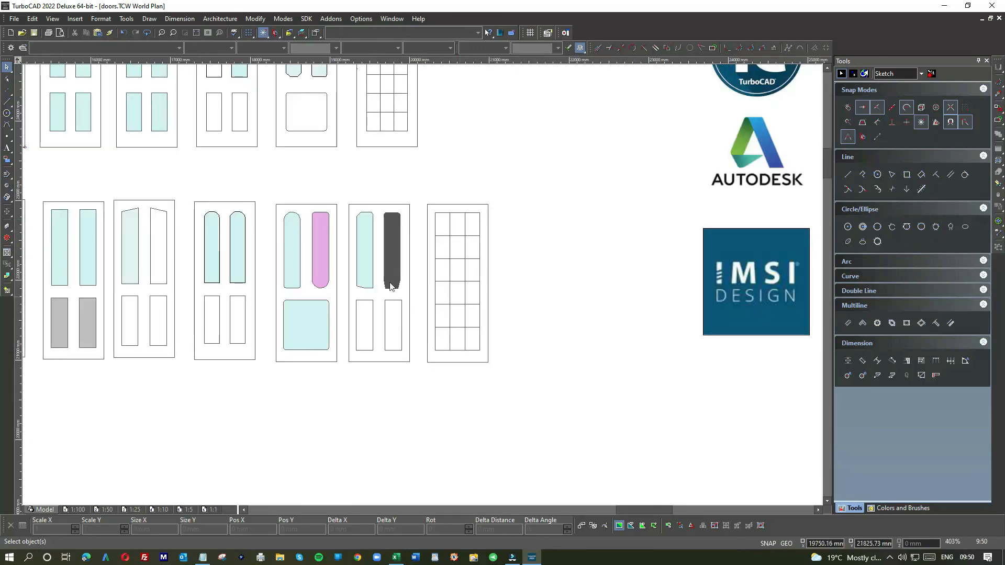
{"action": "scroll", "coordinate": [165, 176], "scroll_direction": "down", "scroll_amount": 1}
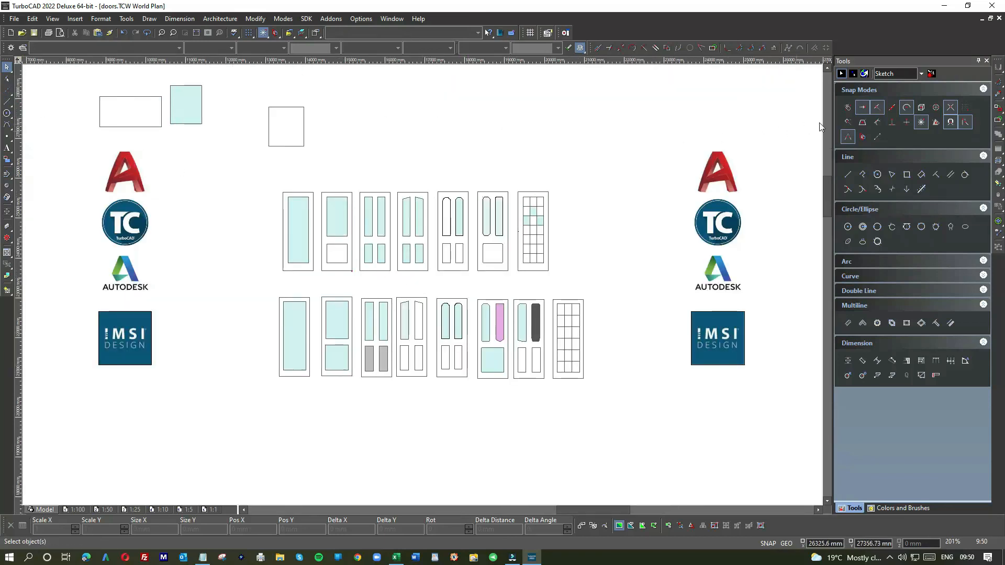
- Draw a small trial rectangle in the empty space above the upper row of doors
{"action": "left_click", "coordinate": [907, 174]}
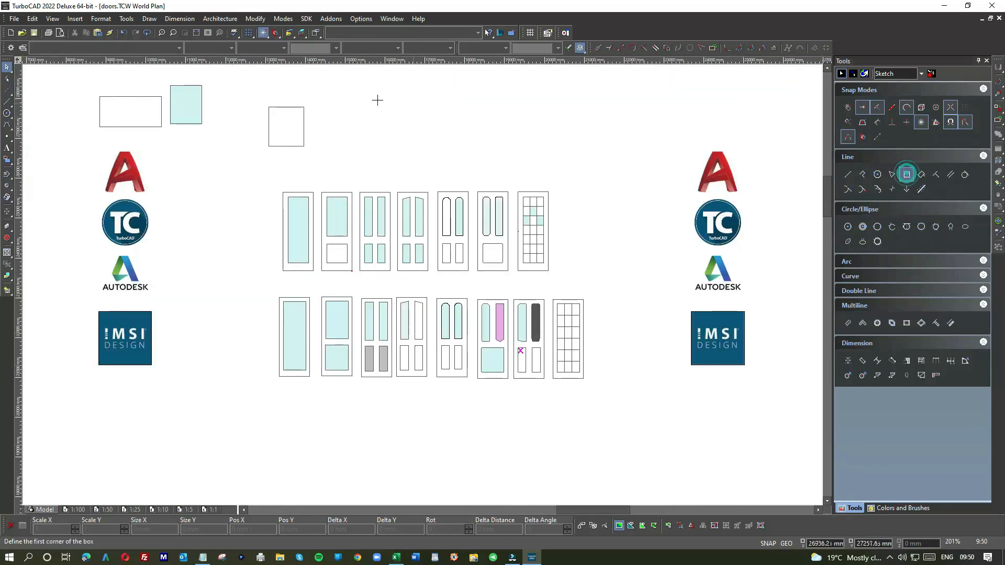
{"action": "left_click", "coordinate": [372, 99]}
{"action": "left_click", "coordinate": [398, 132]}
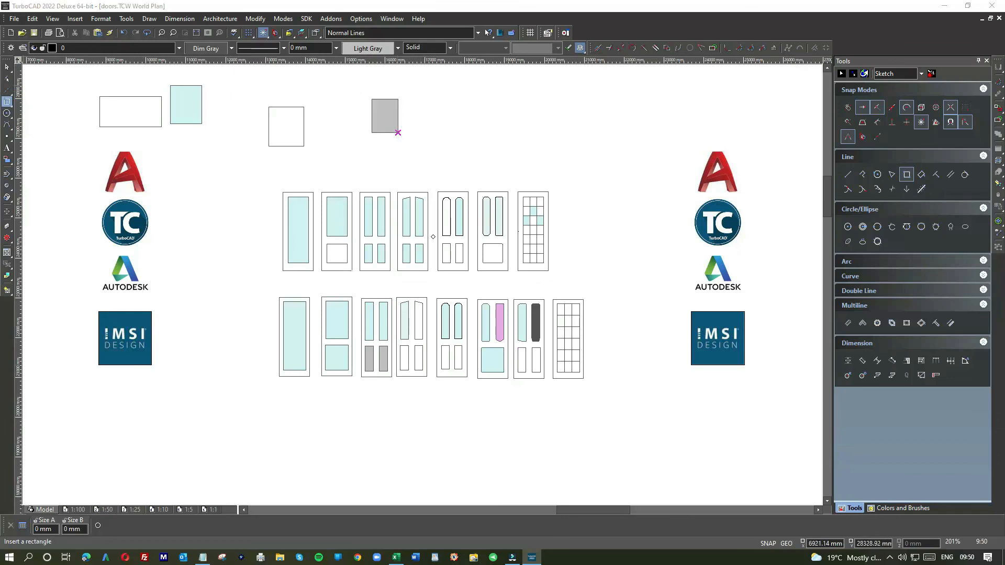
- Set the Rectangle tool's default brush pattern color to the pale tint (226,243,243)
{"action": "double_click", "coordinate": [8, 104]}
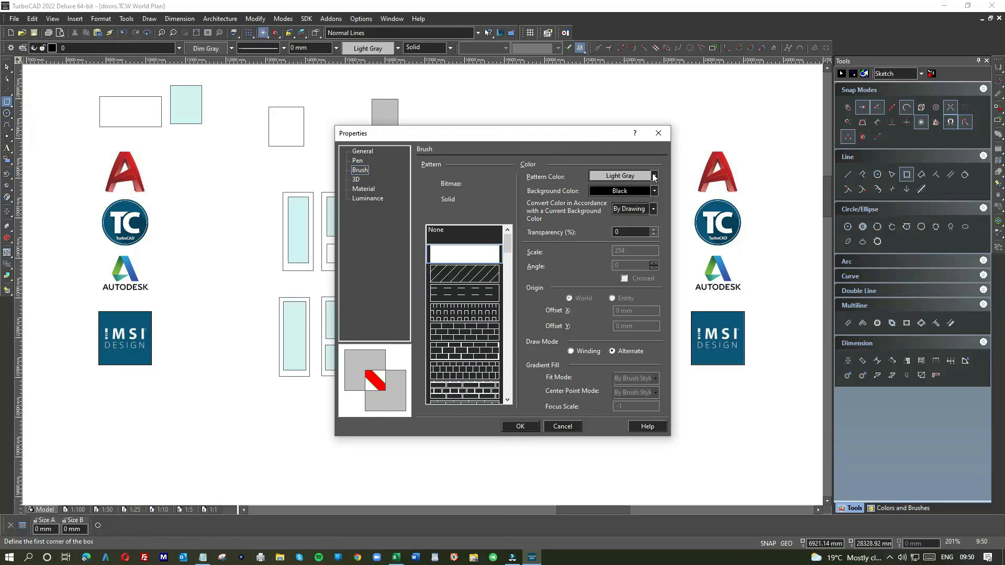
{"action": "left_click", "coordinate": [654, 176]}
{"action": "left_click", "coordinate": [486, 214]}
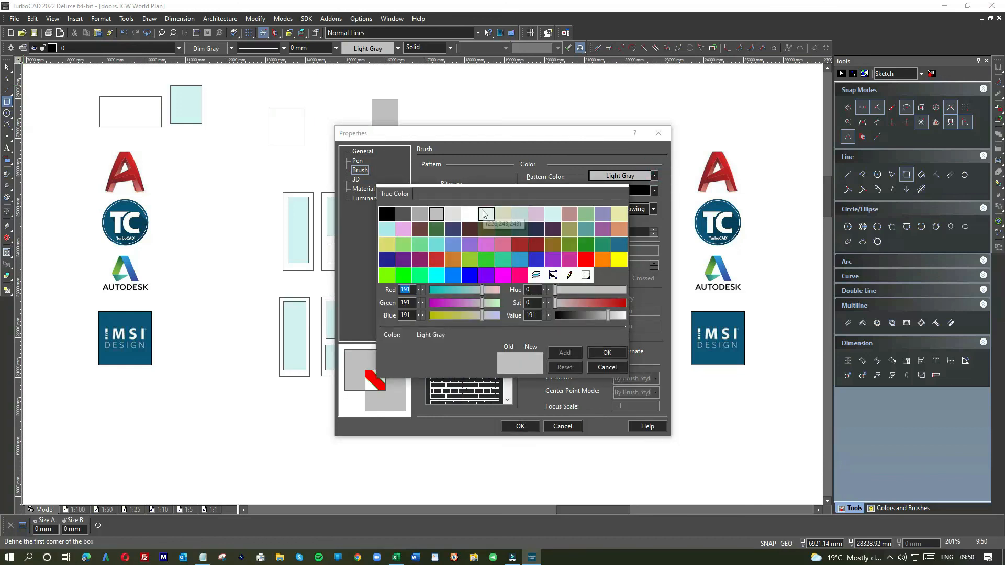
{"action": "left_click", "coordinate": [524, 426]}
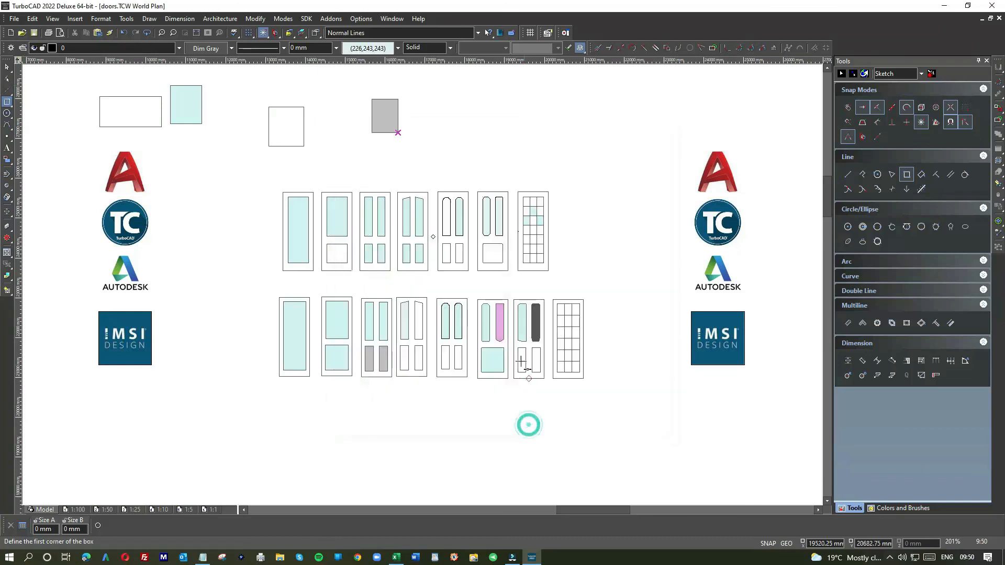
- Draw filled rectangles over the seventh door's two lower panels and the fifth door's lower-right panel
{"action": "scroll", "coordinate": [534, 320], "scroll_direction": "up", "scroll_amount": 2}
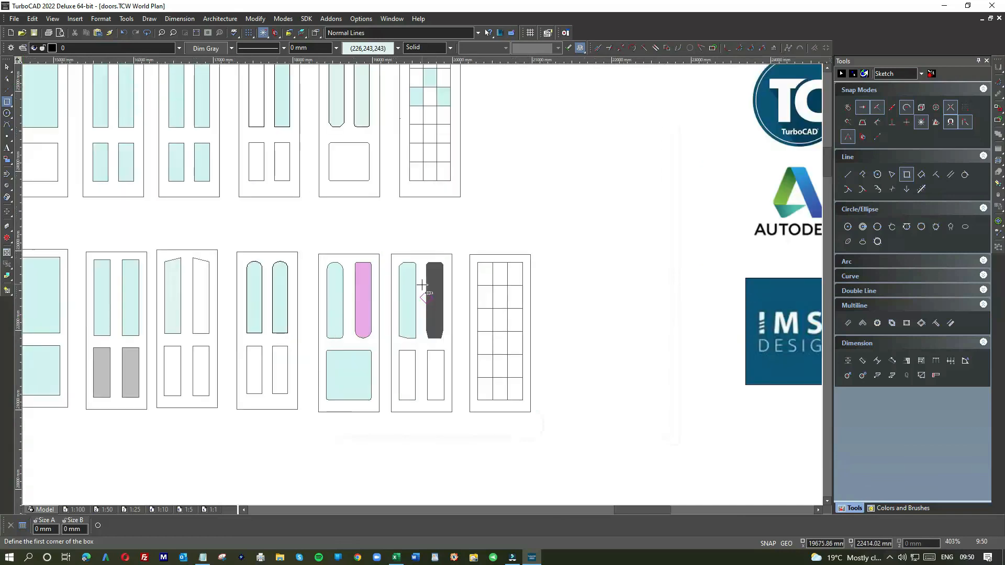
{"action": "left_click", "coordinate": [426, 260]}
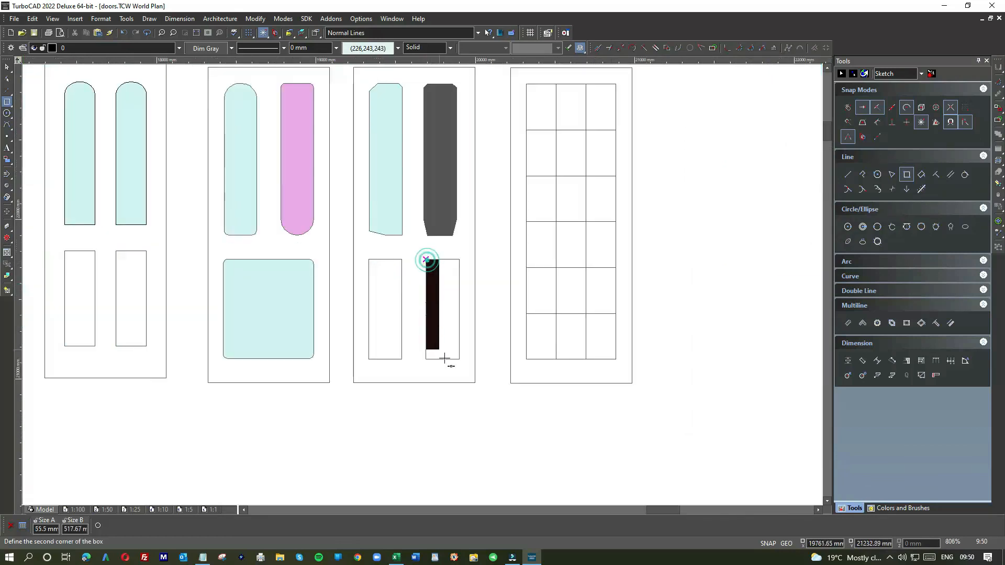
{"action": "left_click", "coordinate": [459, 359]}
{"action": "left_click", "coordinate": [372, 265]}
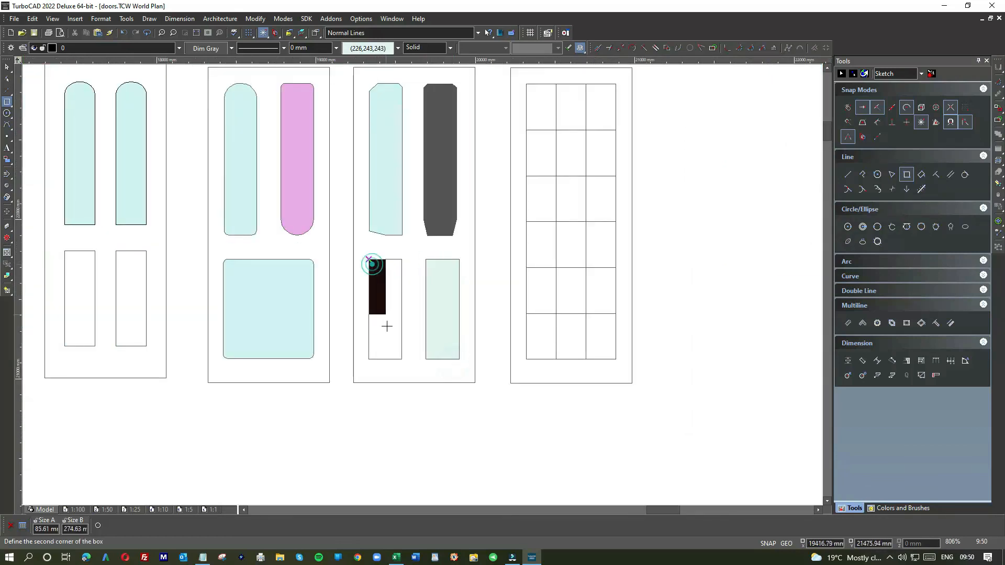
{"action": "left_click", "coordinate": [400, 358]}
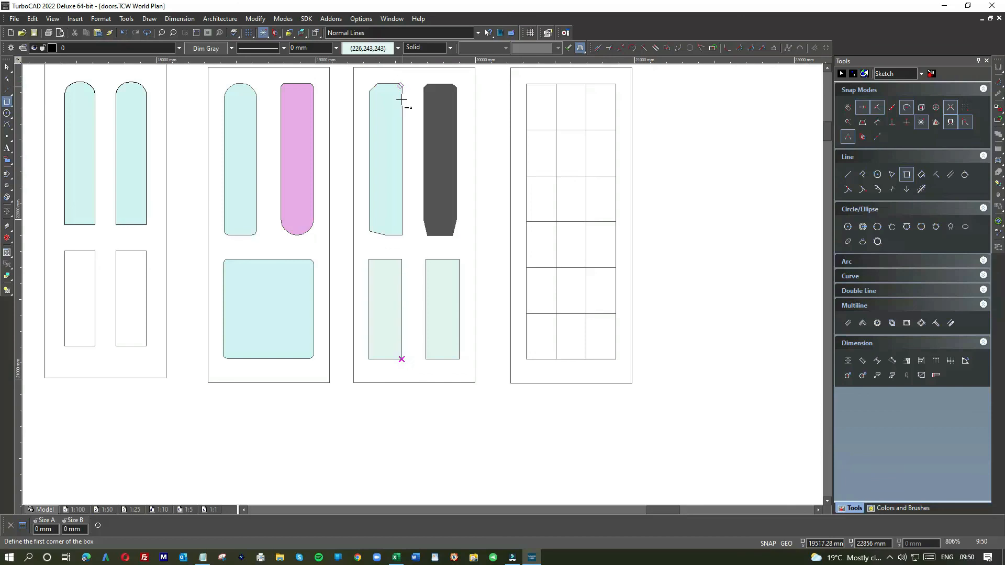
{"action": "left_click", "coordinate": [116, 251]}
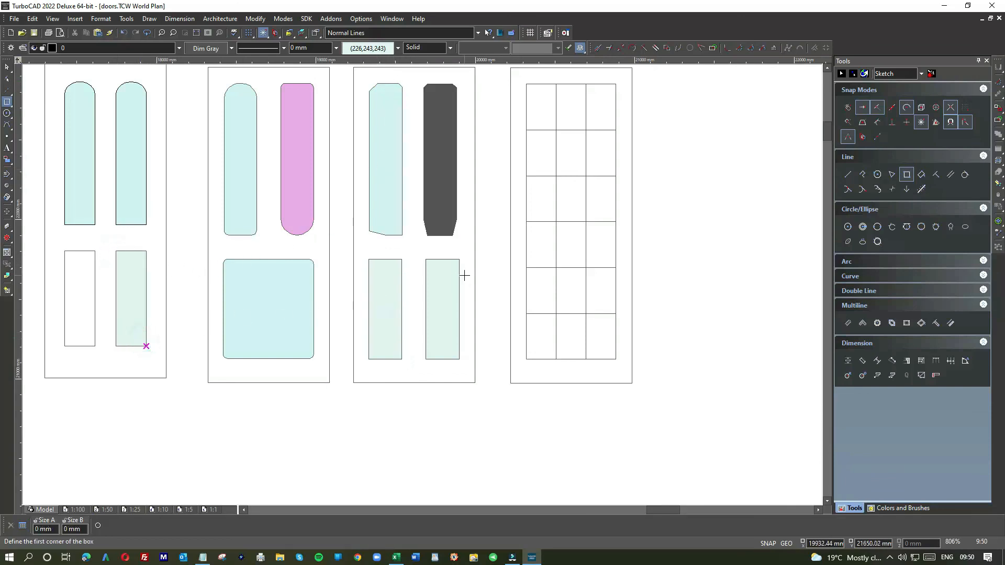
- Draw filled rectangles over three diagonal panes of the eighth door's grid, from the top-left pane to the third row's right pane
{"action": "left_click", "coordinate": [527, 84]}
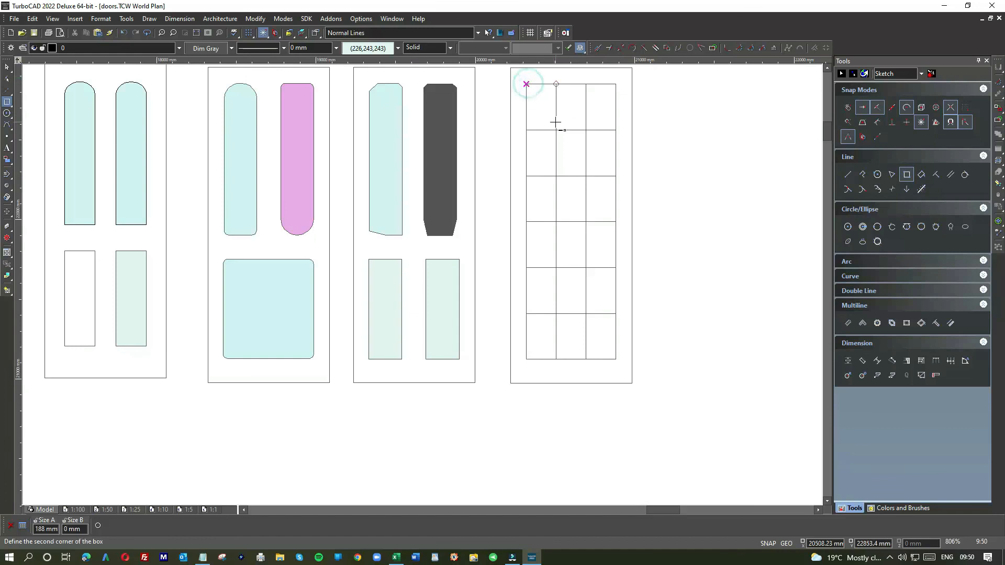
{"action": "left_click", "coordinate": [556, 130]}
{"action": "left_click", "coordinate": [555, 130]}
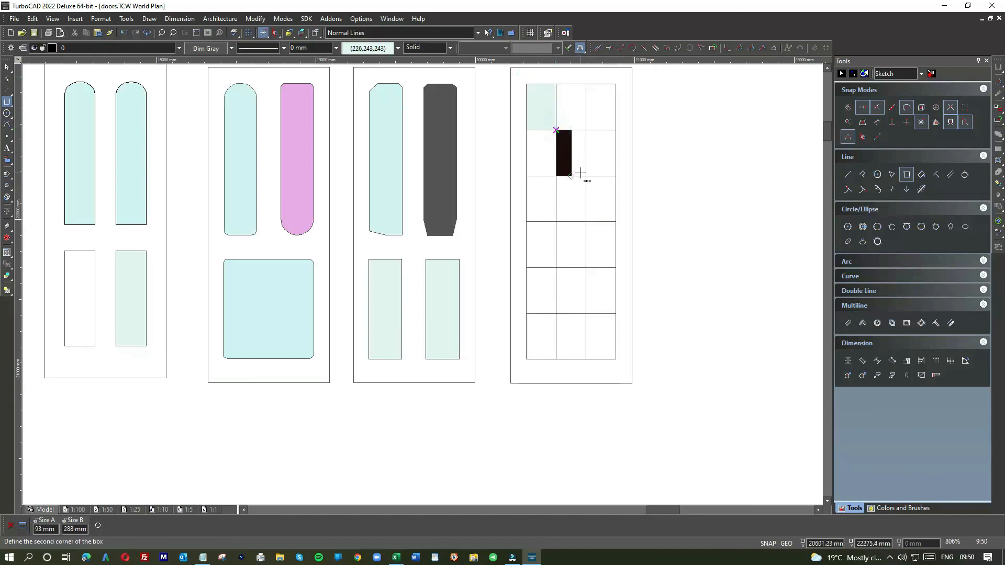
{"action": "left_click", "coordinate": [586, 176]}
{"action": "left_click", "coordinate": [586, 175]}
{"action": "left_click", "coordinate": [616, 222]}
{"action": "left_click", "coordinate": [615, 222]}
- Draw filled rectangles over the eighth door's fourth-row middle, fifth-row left and bottom-row middle panes
{"action": "left_click", "coordinate": [556, 221]}
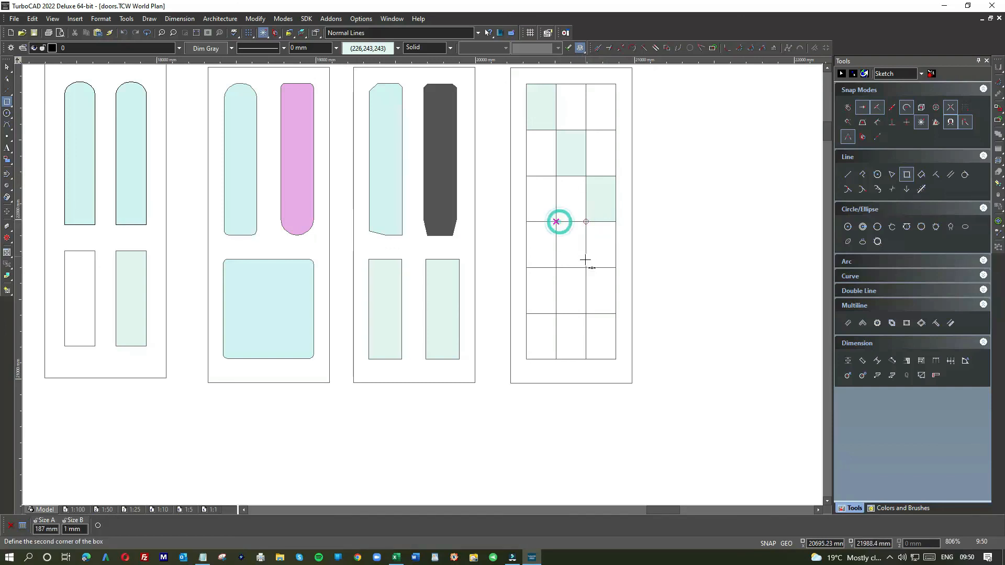
{"action": "left_click", "coordinate": [586, 267]}
{"action": "left_click", "coordinate": [526, 268]}
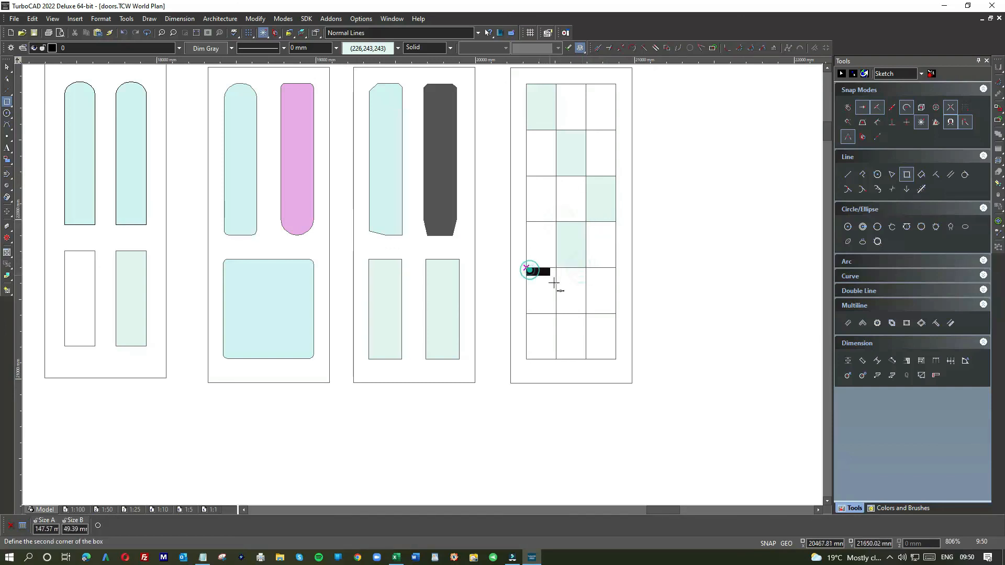
{"action": "left_click", "coordinate": [556, 314]}
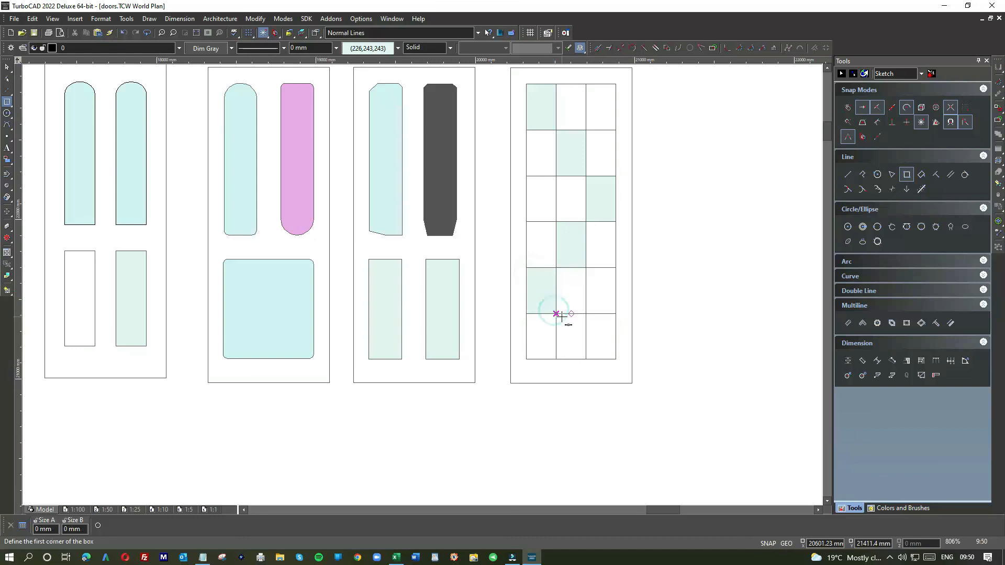
{"action": "left_click", "coordinate": [556, 314]}
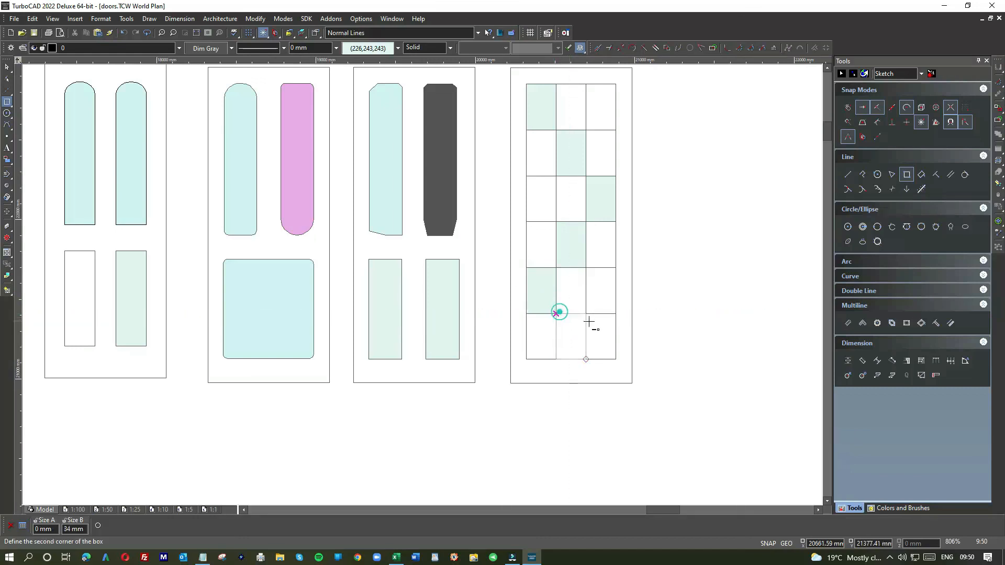
{"action": "left_click", "coordinate": [586, 336]}
- Delete the loose rectangles lying above the upper row of doors
{"action": "scroll", "coordinate": [424, 284], "scroll_direction": "down", "scroll_amount": 4}
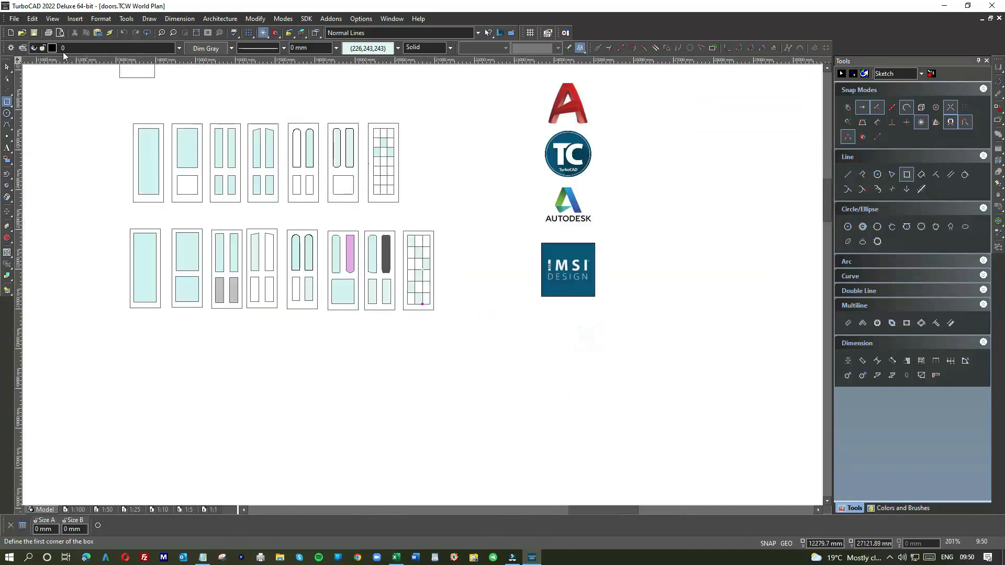
{"action": "left_click", "coordinate": [7, 67]}
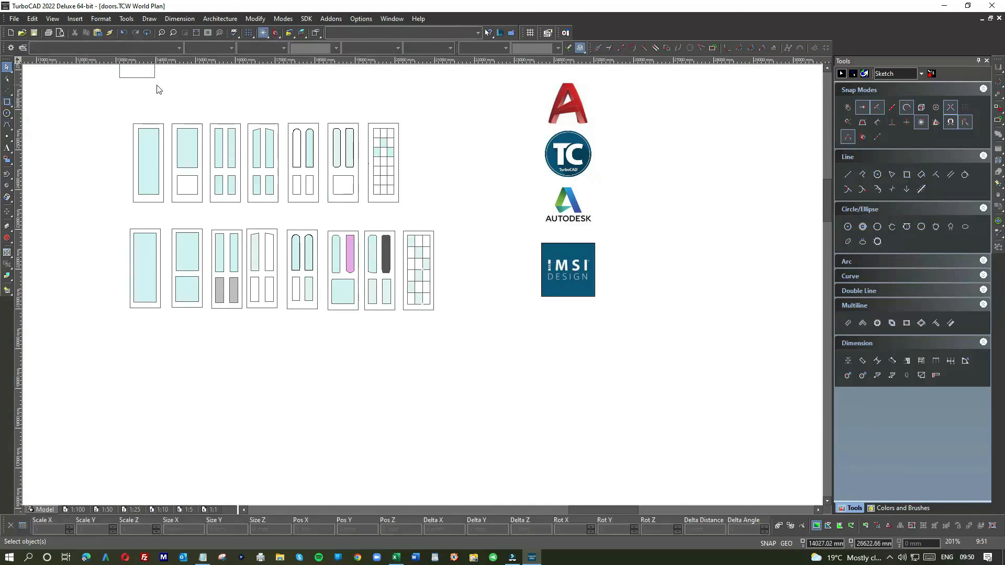
{"action": "scroll", "coordinate": [298, 240], "scroll_direction": "down", "scroll_amount": 2}
{"action": "left_click_drag", "start_coordinate": [298, 237], "coordinate": [440, 282]}
{"action": "key", "text": "Delete"}
{"action": "left_click_drag", "start_coordinate": [382, 255], "coordinate": [476, 291]}
{"action": "key", "text": "Delete"}
{"action": "scroll", "coordinate": [502, 335], "scroll_direction": "up", "scroll_amount": 2}
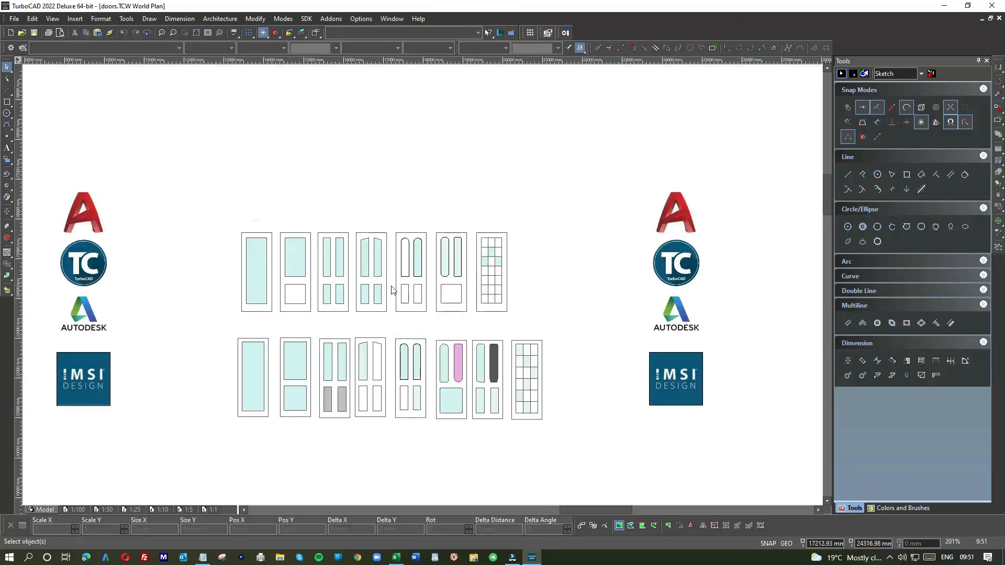
- Inspect the upper row of doors against the lower row, checking the panel shapes and colored fills both close up and as a whole
{"action": "scroll", "coordinate": [398, 288], "scroll_direction": "up", "scroll_amount": 2}
{"action": "scroll", "coordinate": [262, 246], "scroll_direction": "down", "scroll_amount": 2}
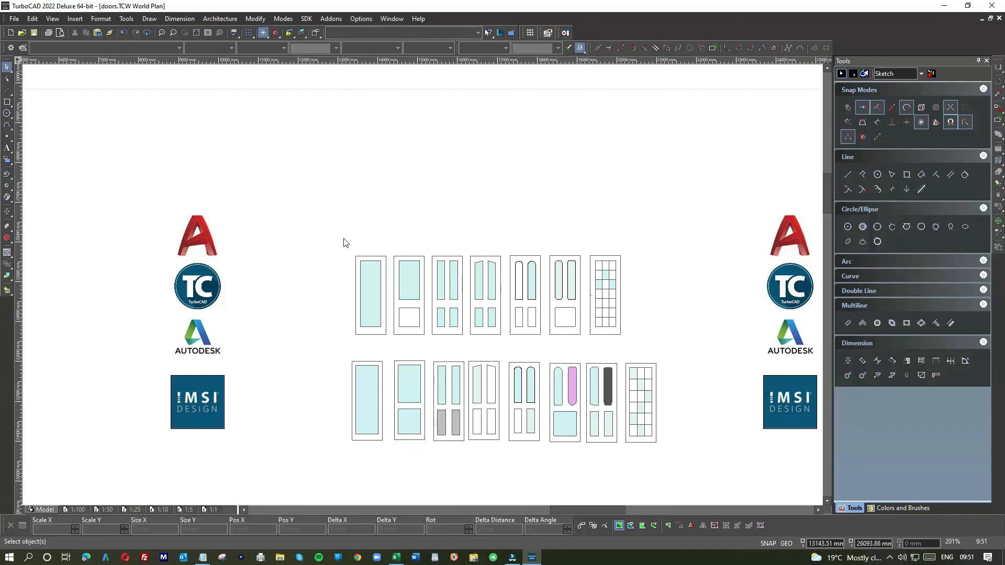
{"action": "left_click_drag", "start_coordinate": [346, 239], "coordinate": [640, 356]}
{"action": "scroll", "coordinate": [362, 265], "scroll_direction": "down", "scroll_amount": 2}
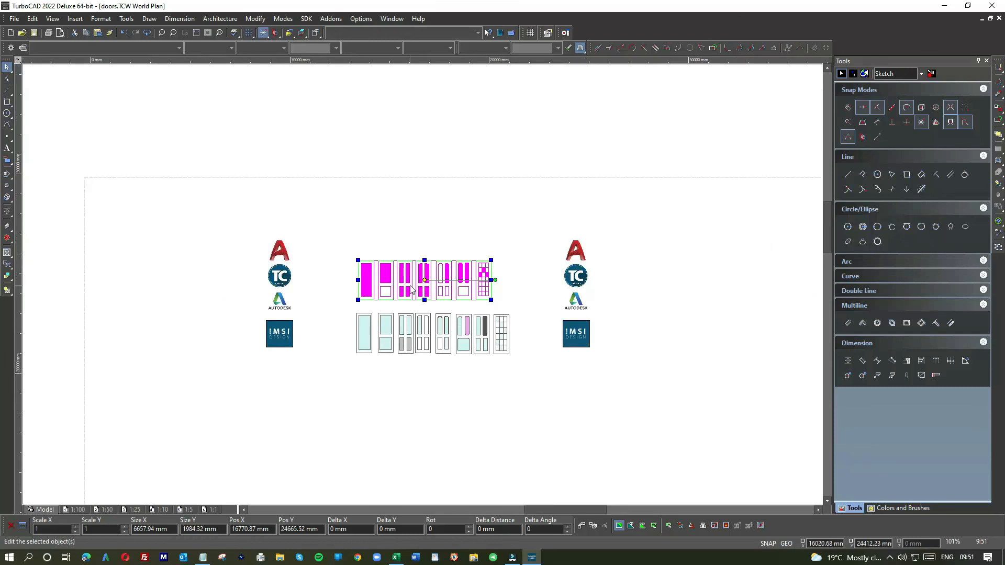
{"action": "left_click", "coordinate": [403, 223]}
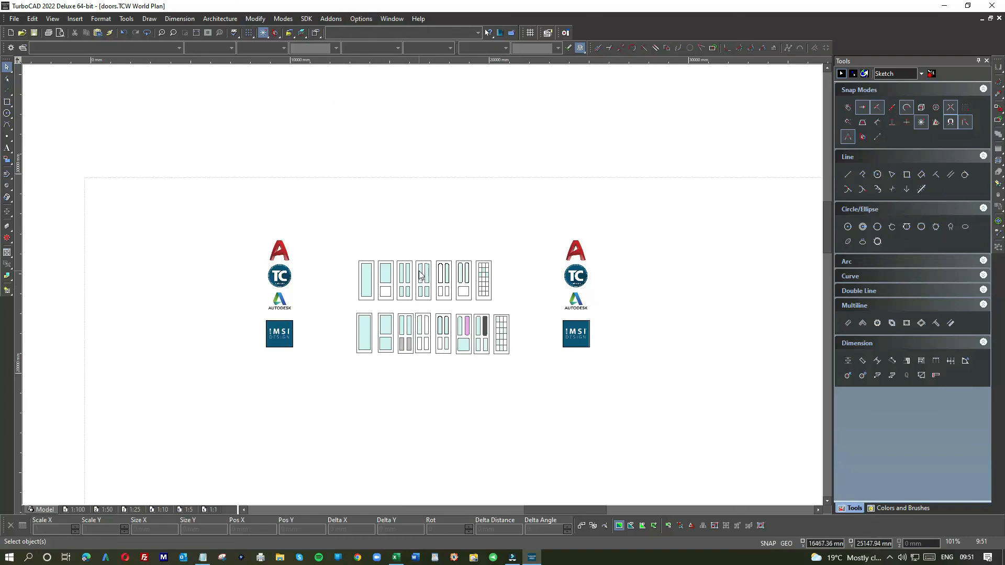
{"action": "scroll", "coordinate": [421, 288], "scroll_direction": "up", "scroll_amount": 5}
{"action": "scroll", "coordinate": [439, 311], "scroll_direction": "down", "scroll_amount": 5}
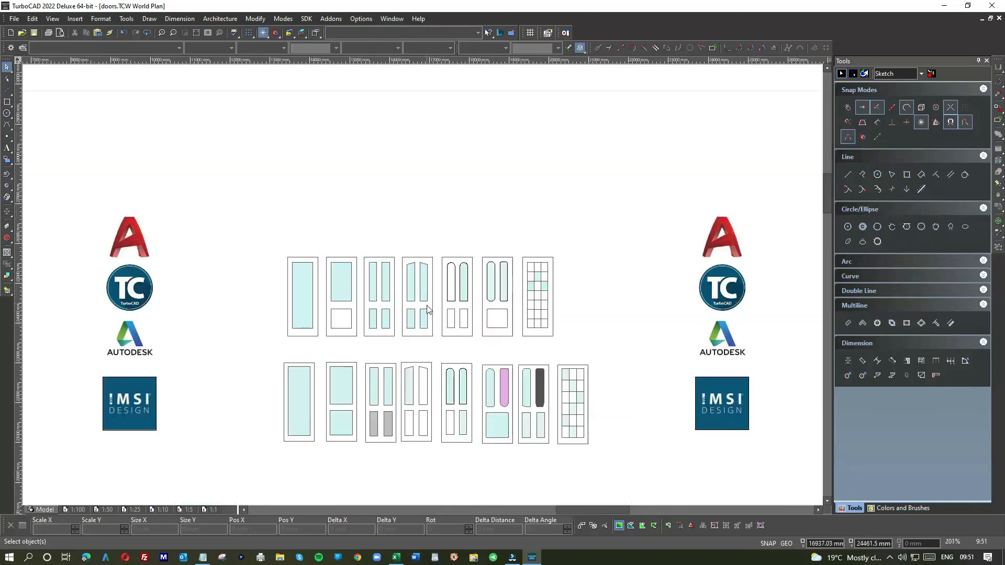
{"action": "scroll", "coordinate": [422, 287], "scroll_direction": "up", "scroll_amount": 5}
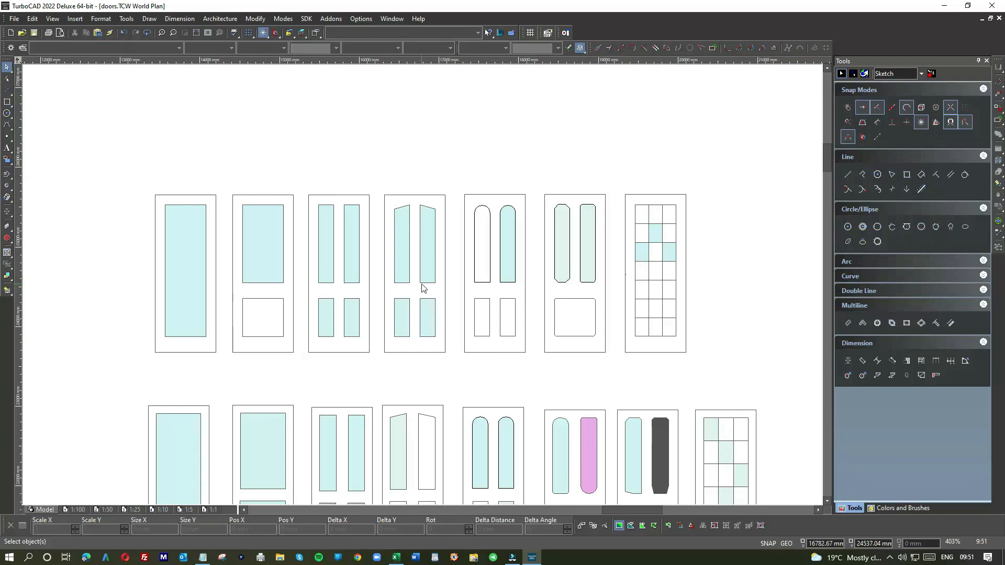
{"action": "scroll", "coordinate": [423, 288], "scroll_direction": "down", "scroll_amount": 2}
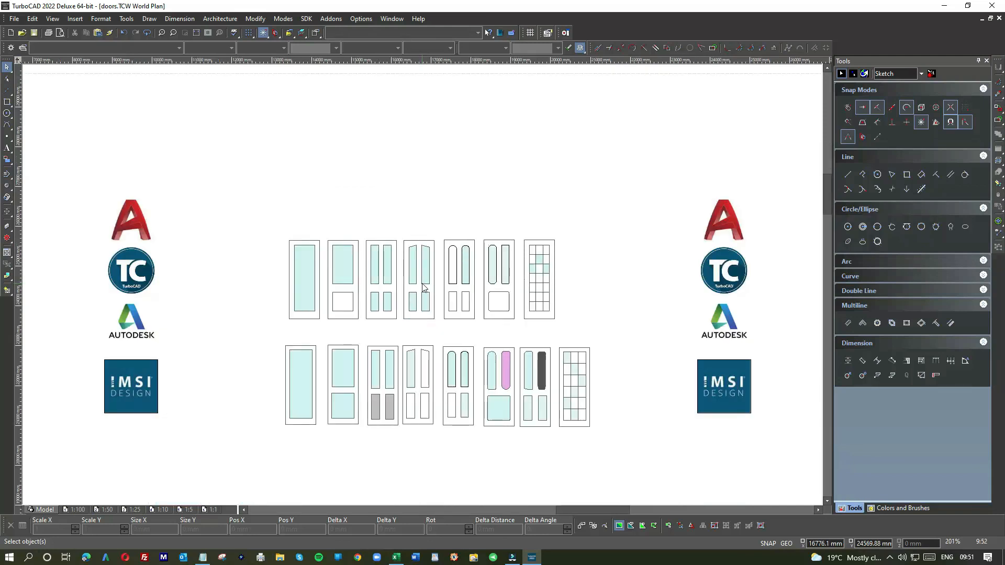